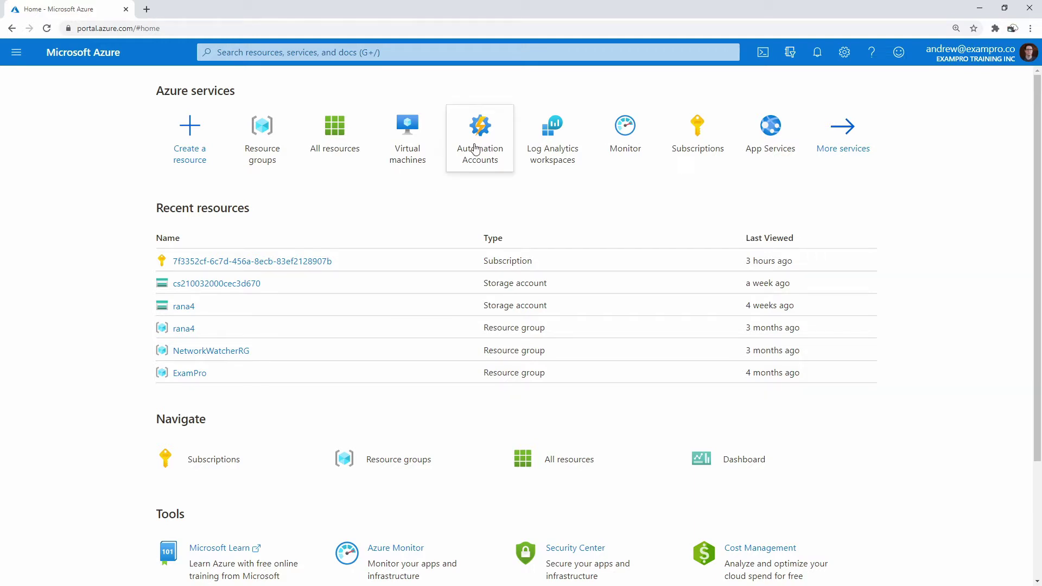
Step: Find the Subscriptions service and open the resource providers list of Azure subscription 1
{"action": "mouse_move", "coordinate": [557, 149]}
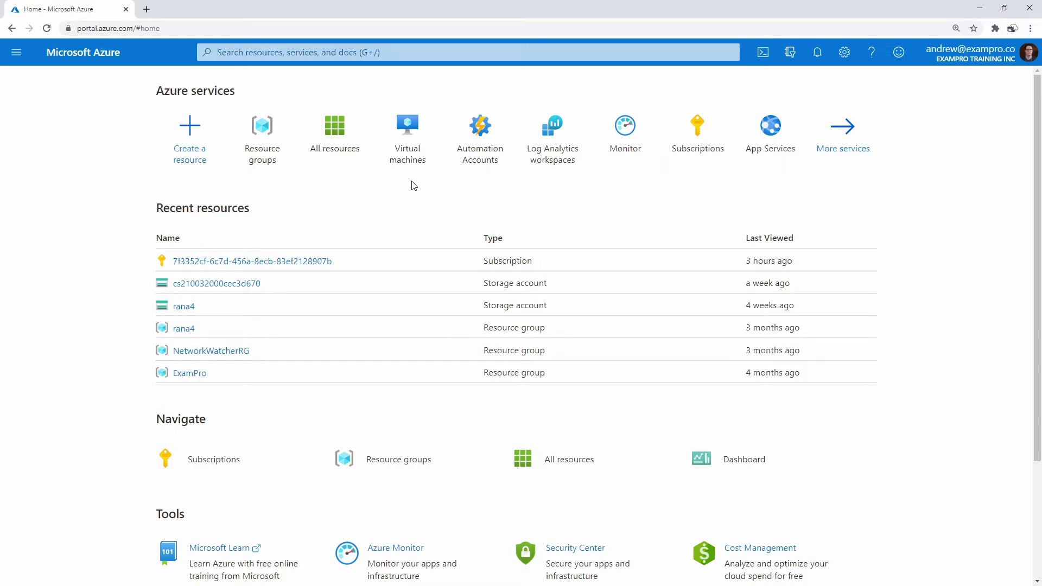
{"action": "left_click", "coordinate": [317, 52]}
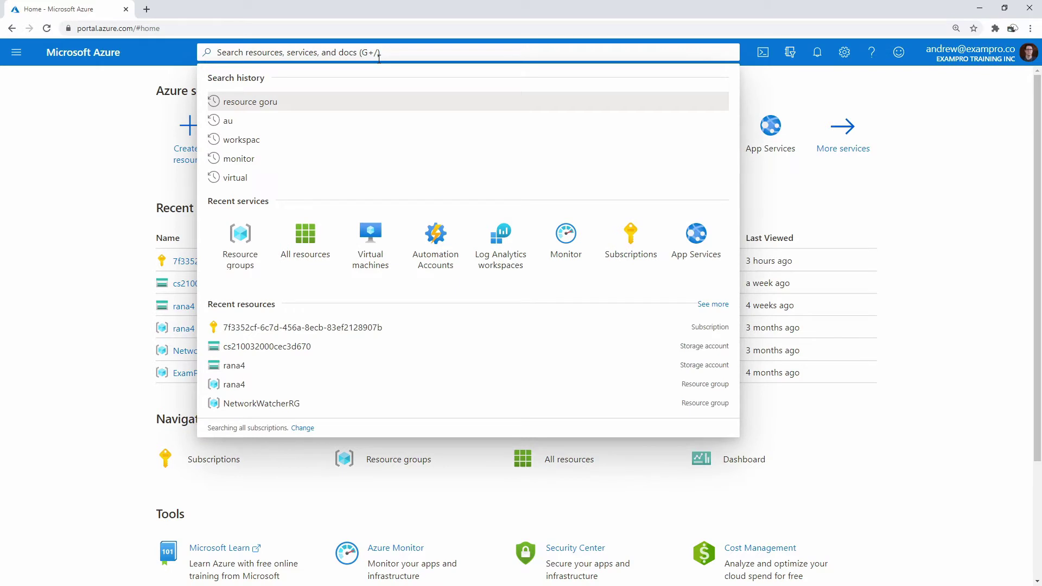
{"action": "type", "text": "subs"}
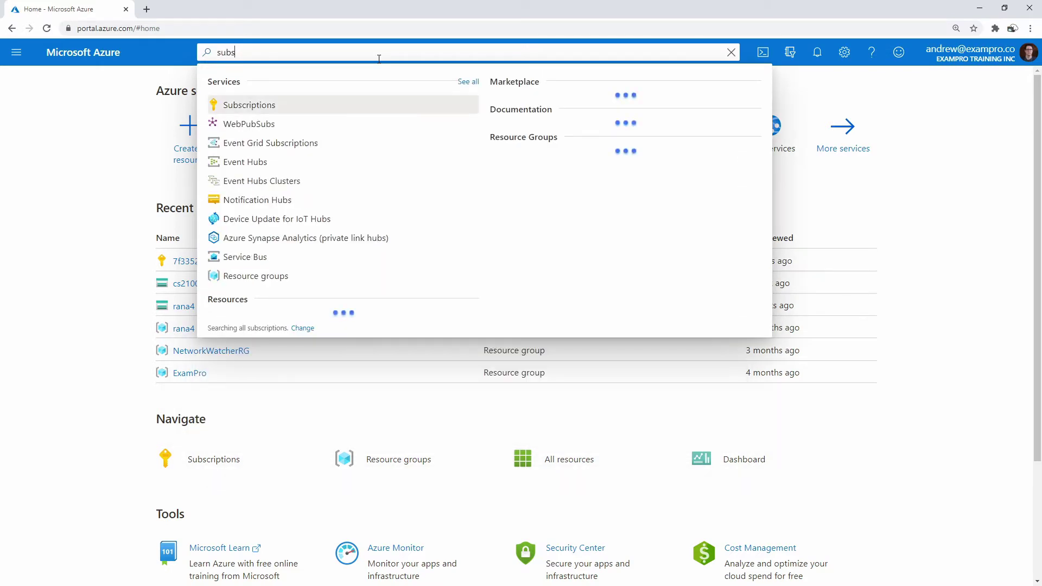
{"action": "left_click", "coordinate": [358, 104]}
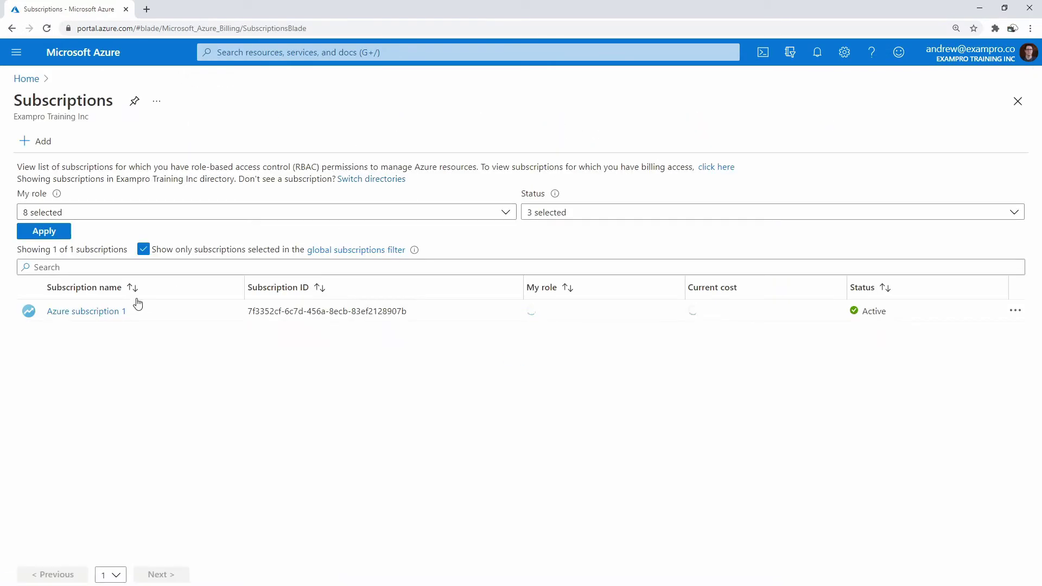
{"action": "scroll", "coordinate": [298, 304], "scroll_direction": "down", "scroll_amount": 5}
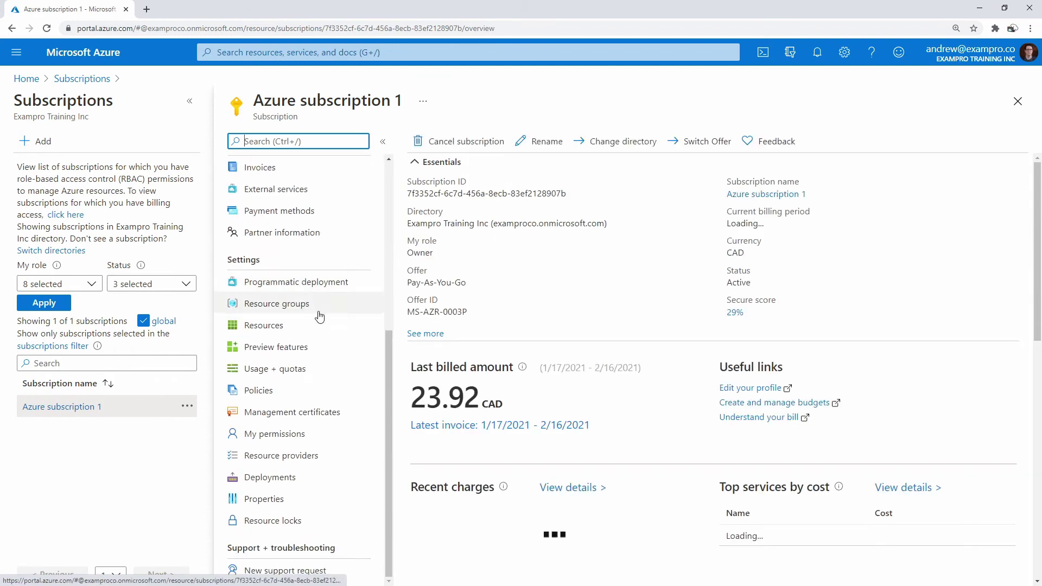
{"action": "left_click", "coordinate": [304, 455]}
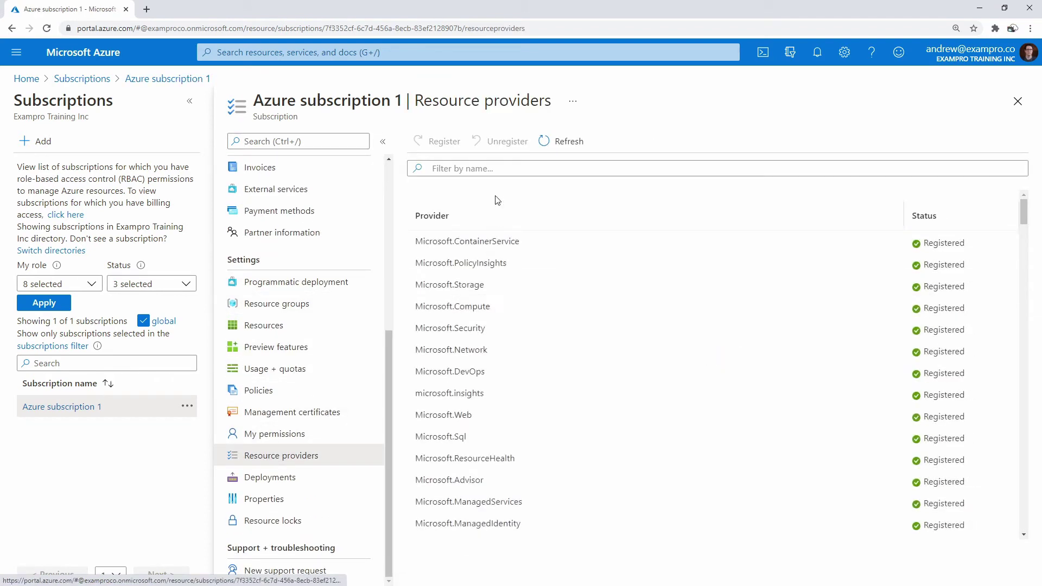
Step: Filter the resource providers by "alert" and by "insi" to check their registration status, and close the subscription
{"action": "left_click", "coordinate": [506, 166]}
{"action": "type", "text": "alert"}
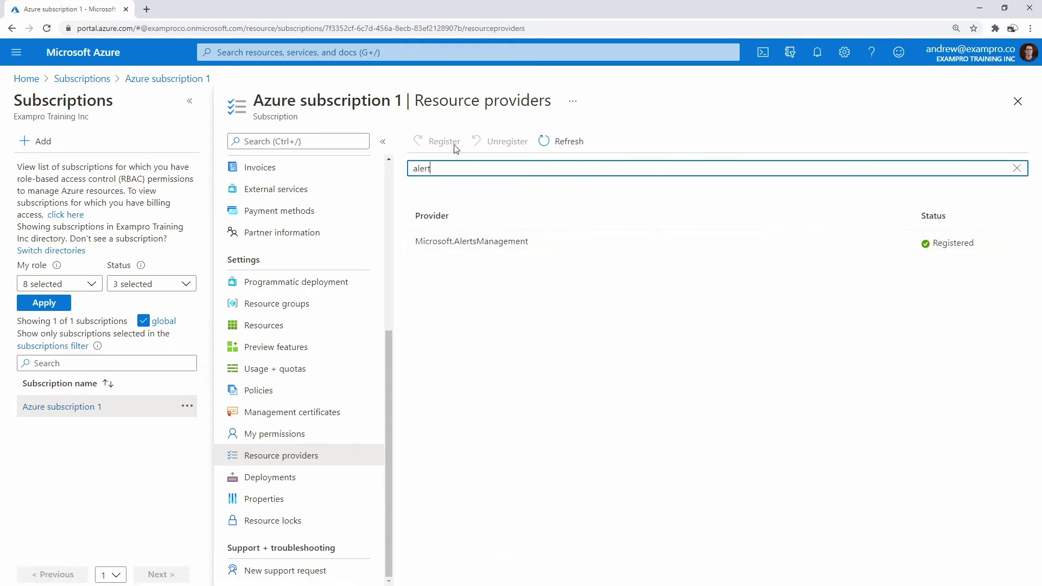
{"action": "left_click_drag", "start_coordinate": [512, 173], "coordinate": [376, 170]}
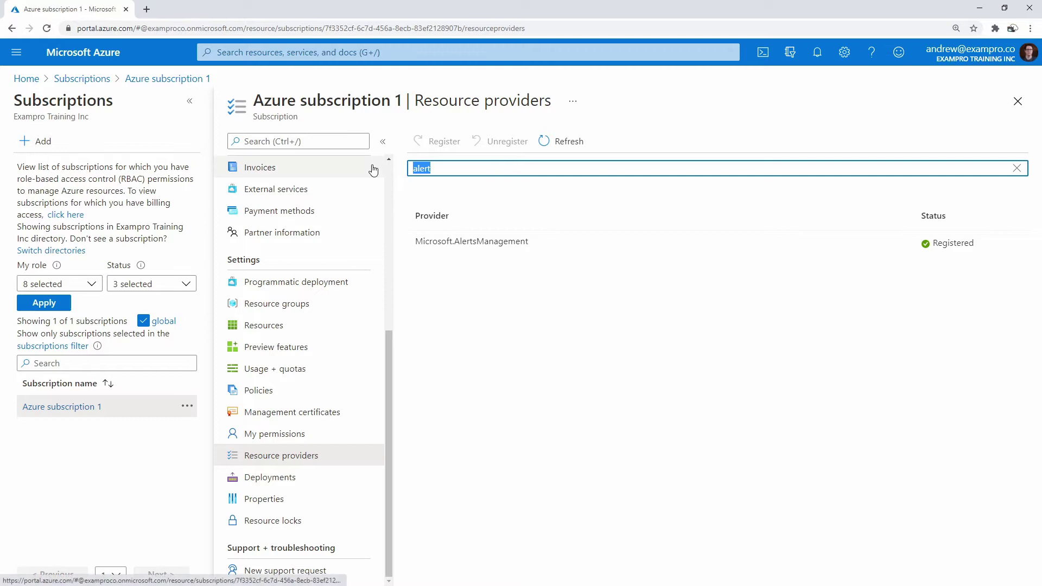
{"action": "type", "text": "on"}
{"action": "key", "text": "BackSpace"}
{"action": "key", "text": "BackSpace"}
{"action": "type", "text": "insi"}
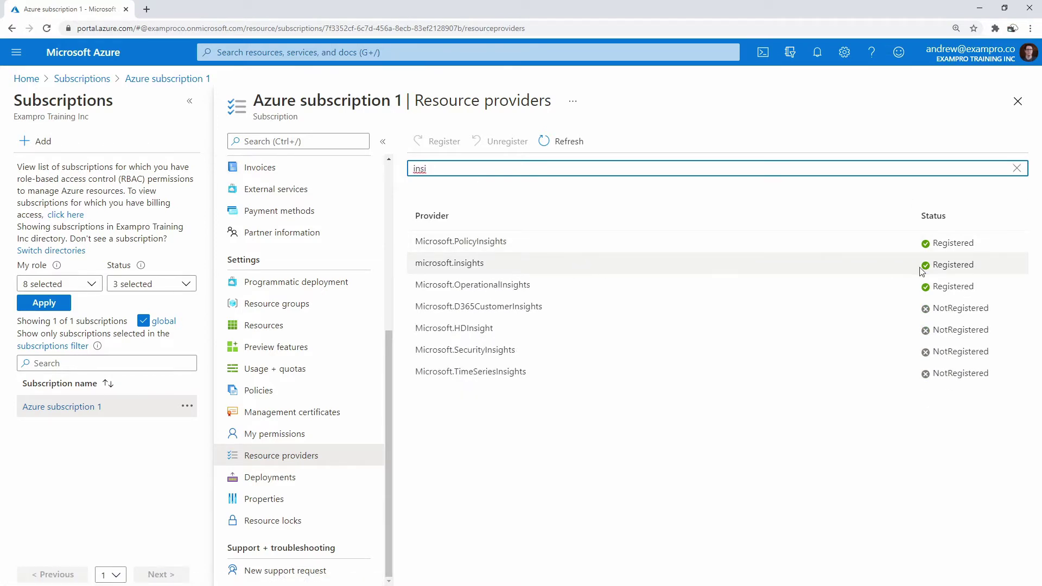
{"action": "left_click", "coordinate": [1017, 102]}
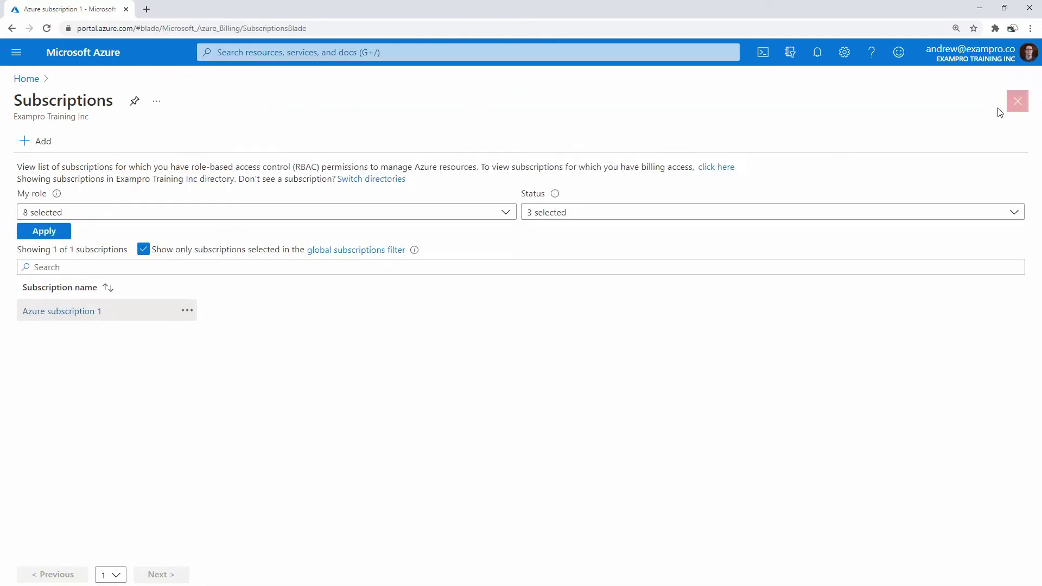
Step: Return to the portal home, search for "virtual", open the Virtual machines service and start creating a virtual machine
{"action": "left_click", "coordinate": [109, 56]}
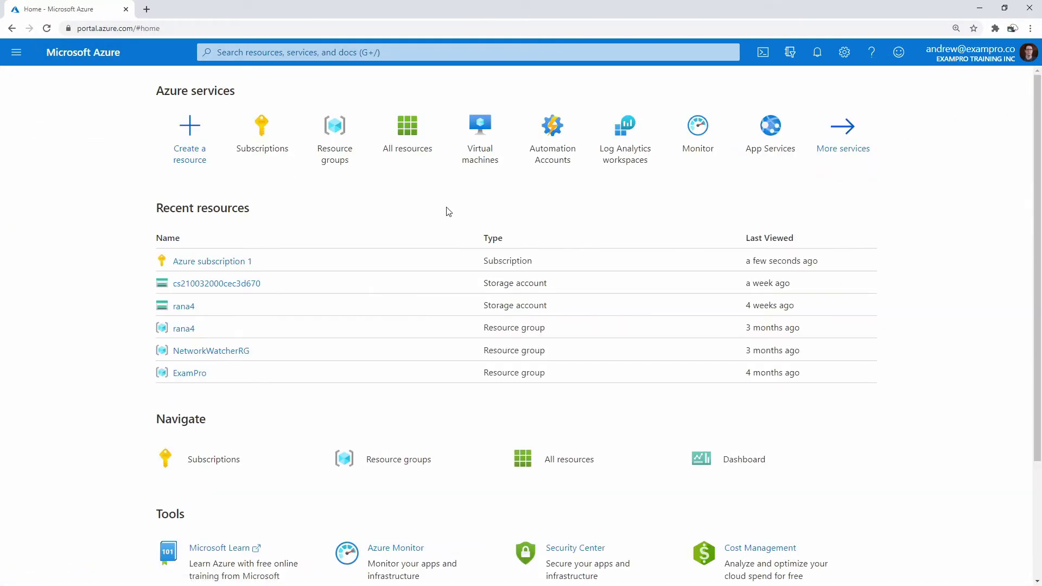
{"action": "left_click", "coordinate": [319, 57]}
{"action": "type", "text": "v"}
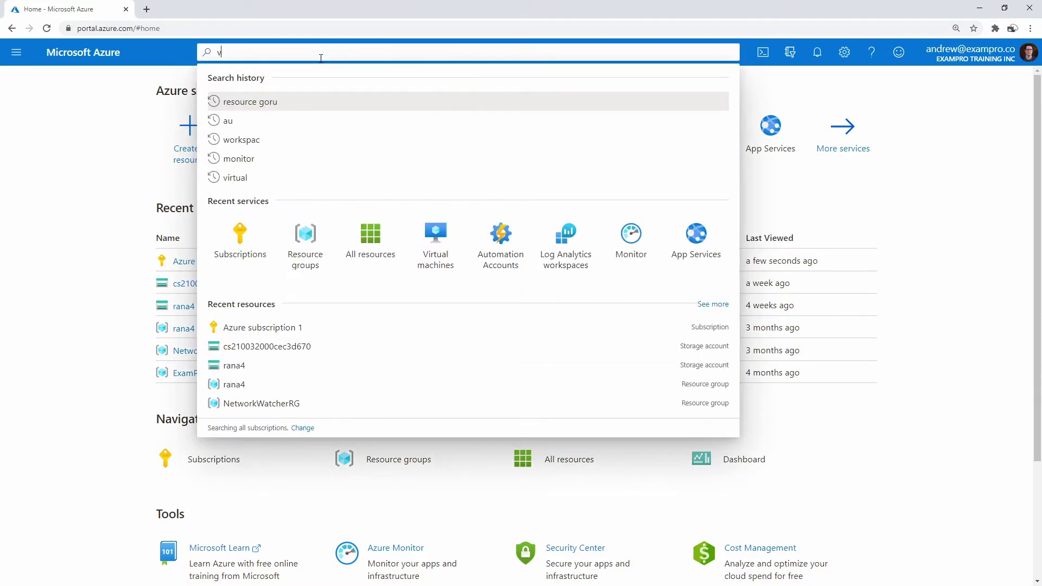
{"action": "type", "text": "irtual"}
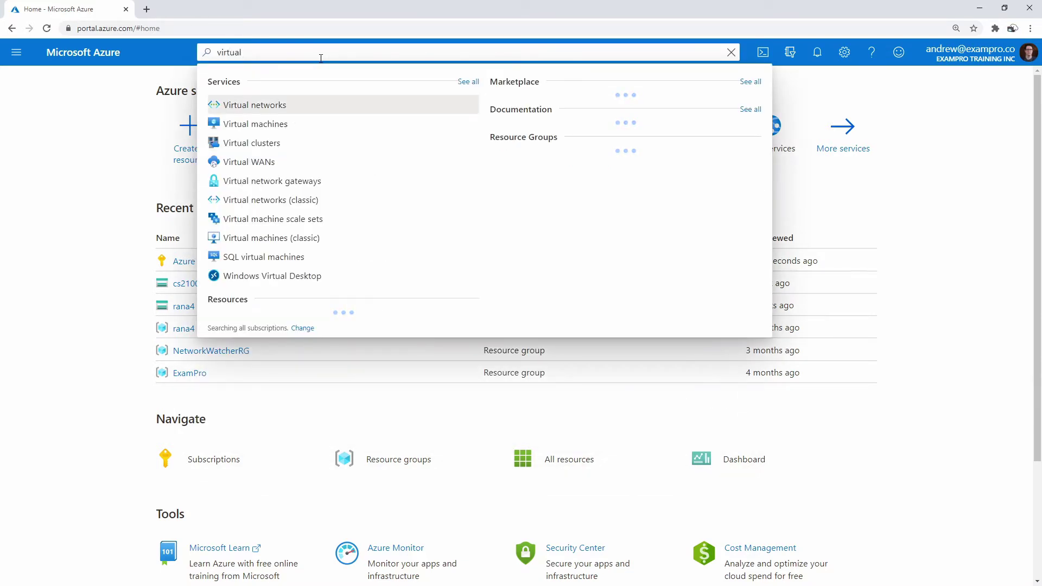
{"action": "left_click", "coordinate": [284, 125]}
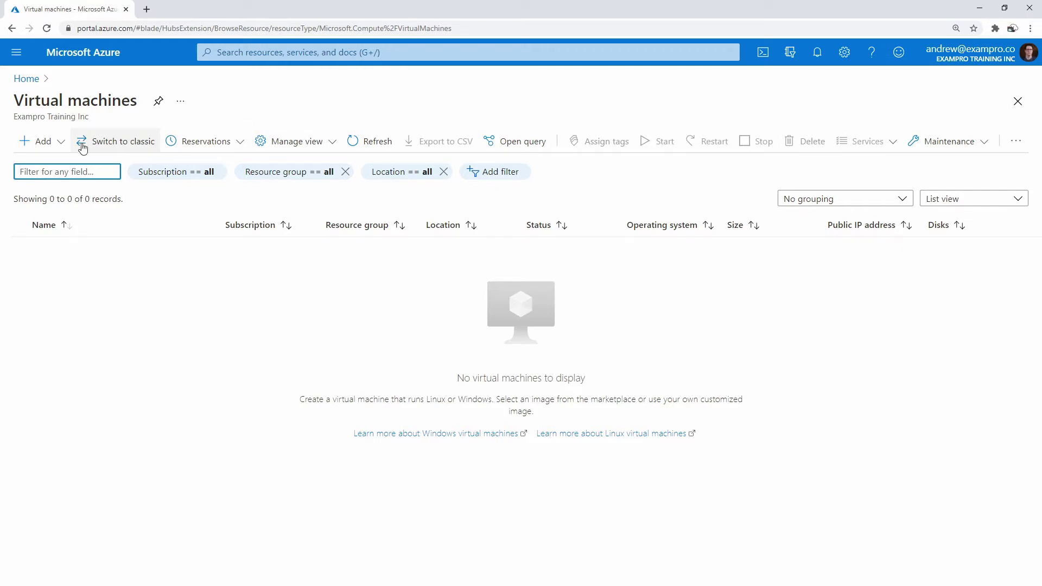
{"action": "left_click", "coordinate": [61, 142]}
{"action": "left_click", "coordinate": [68, 164]}
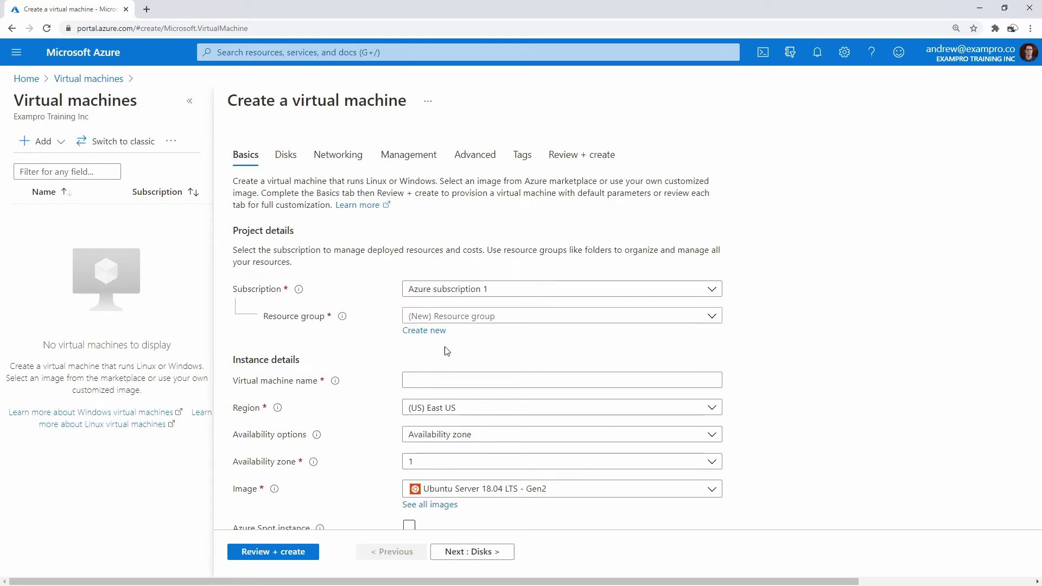
Step: Create a new resource group named dax for the virtual machine
{"action": "left_click", "coordinate": [425, 331]}
{"action": "type", "text": "dax"}
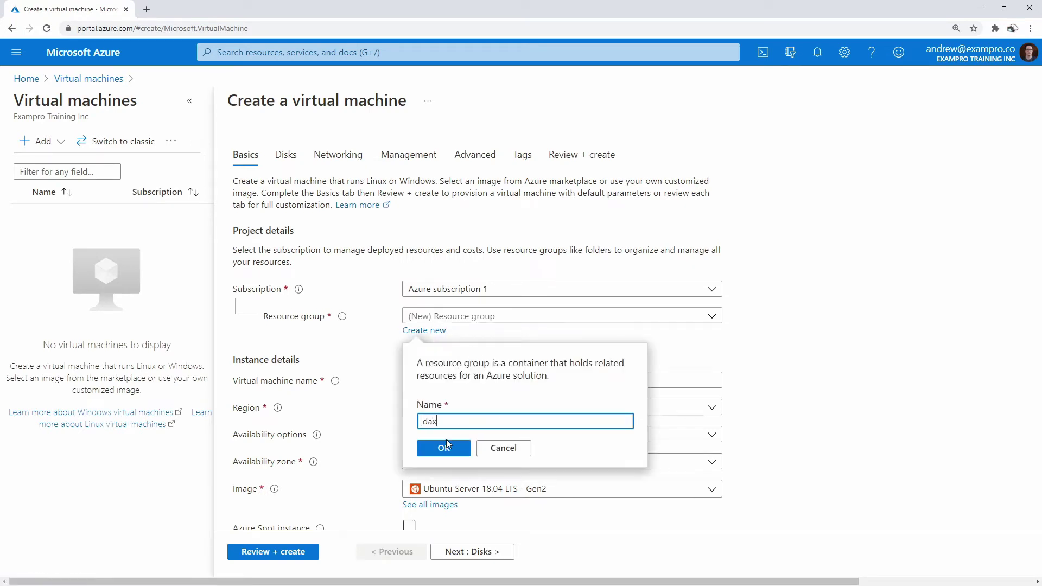
{"action": "left_click", "coordinate": [443, 447]}
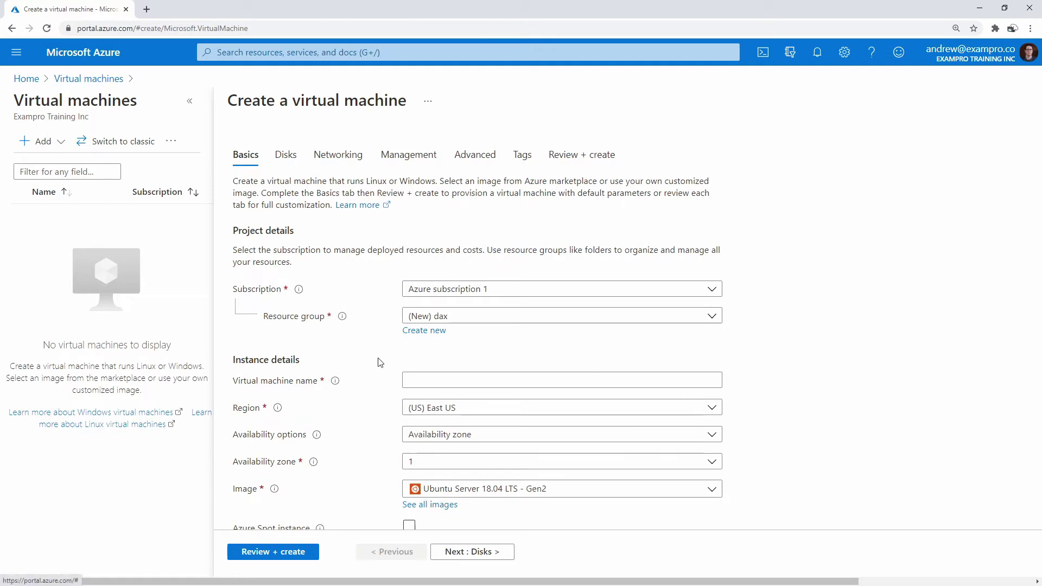
Step: Choose the Ubuntu Server 18.04 LTS Minimal - Gen1 marketplace image for the virtual machine
{"action": "scroll", "coordinate": [380, 363], "scroll_direction": "down", "scroll_amount": 2}
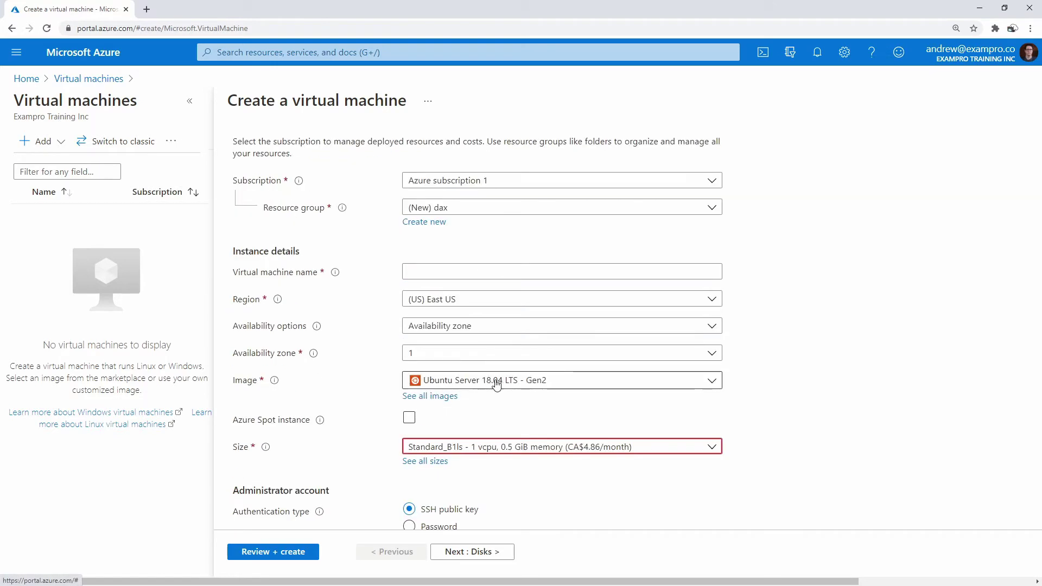
{"action": "left_click", "coordinate": [437, 395]}
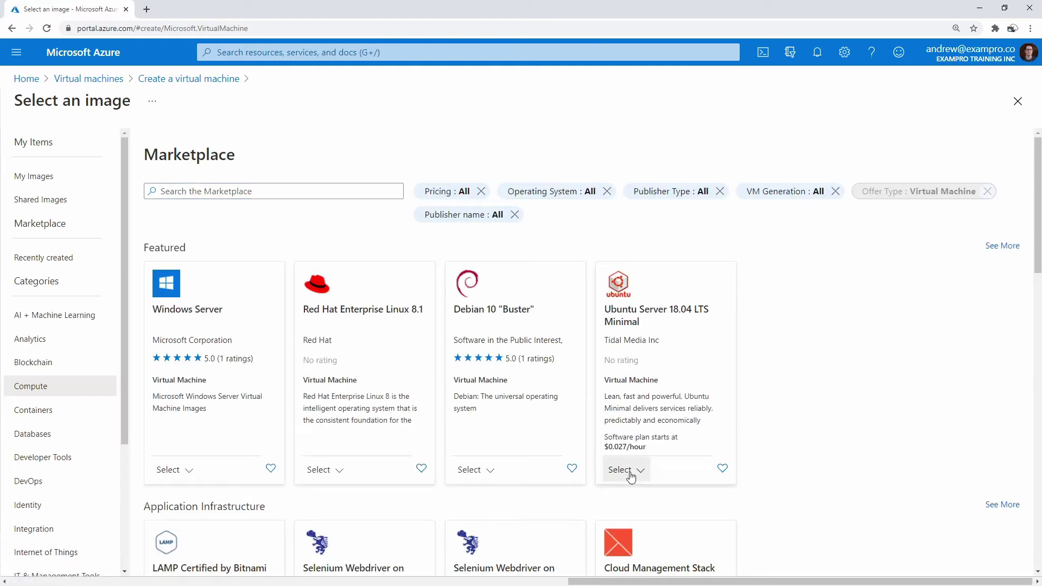
{"action": "left_click", "coordinate": [630, 476]}
{"action": "left_click", "coordinate": [682, 497]}
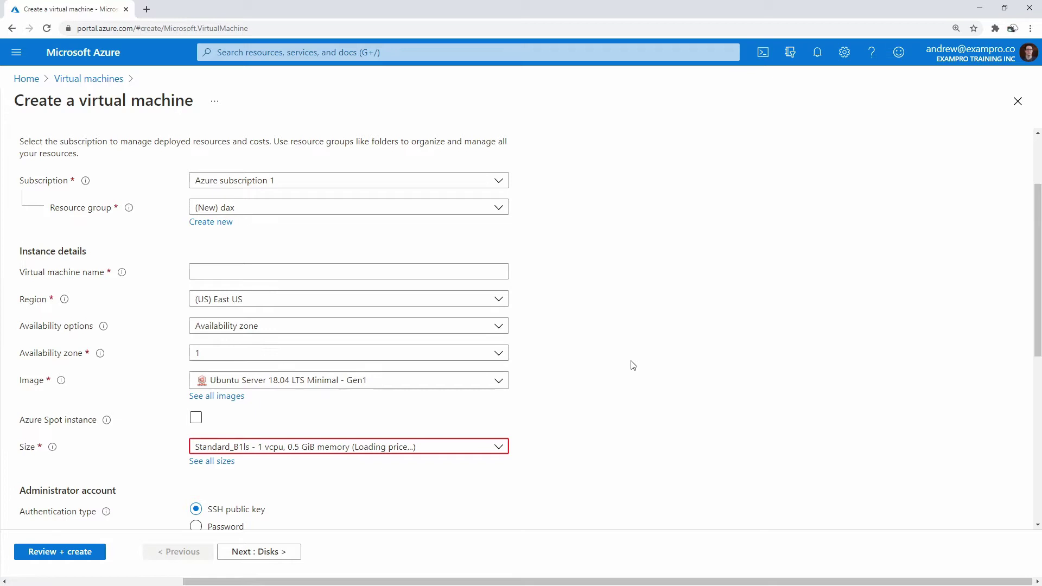
Step: Name the virtual machine curzon-dax
{"action": "left_click", "coordinate": [345, 275]}
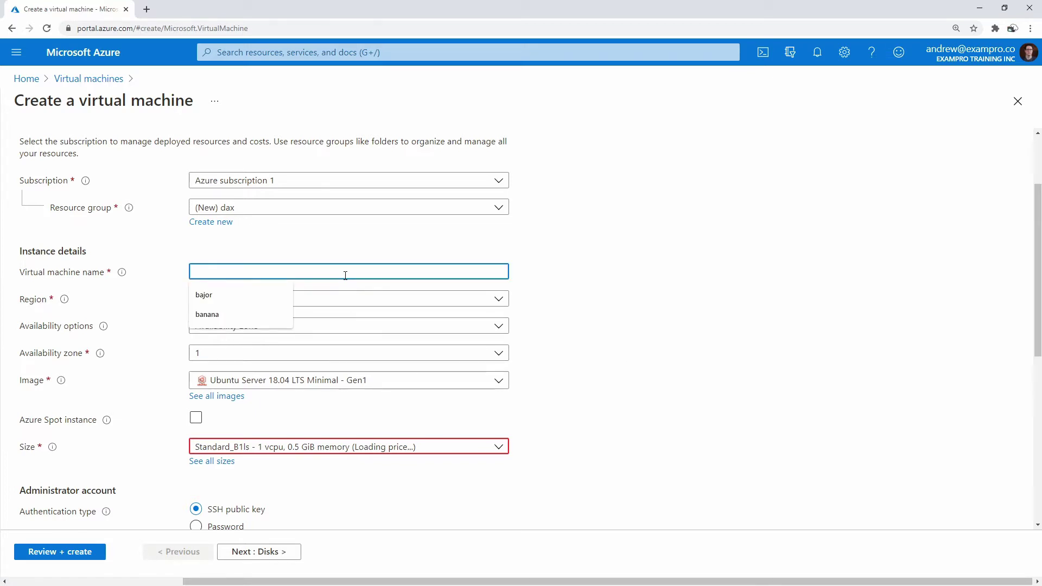
{"action": "type", "text": "curzon-dax"}
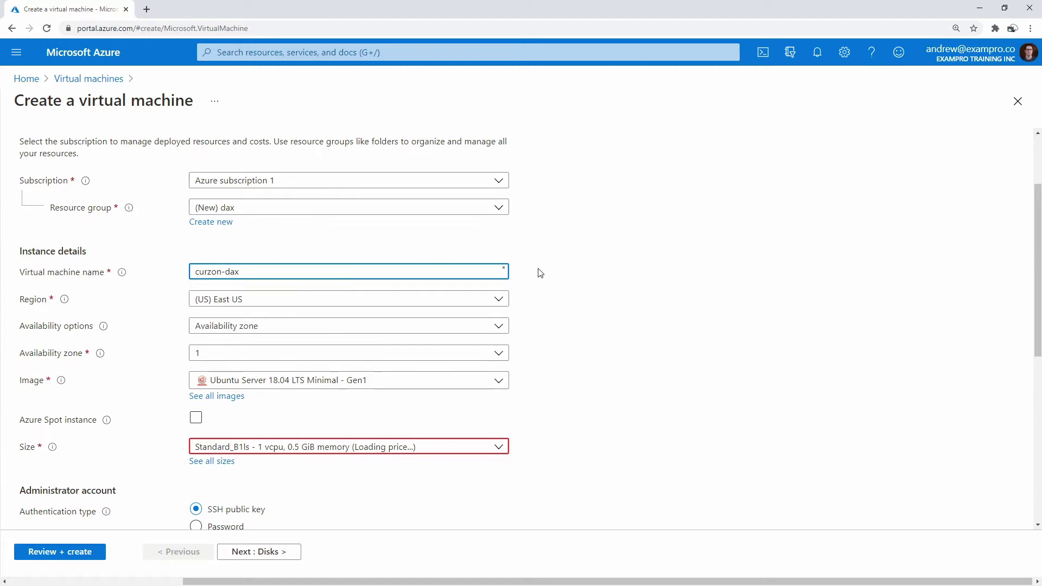
{"action": "left_click", "coordinate": [541, 272]}
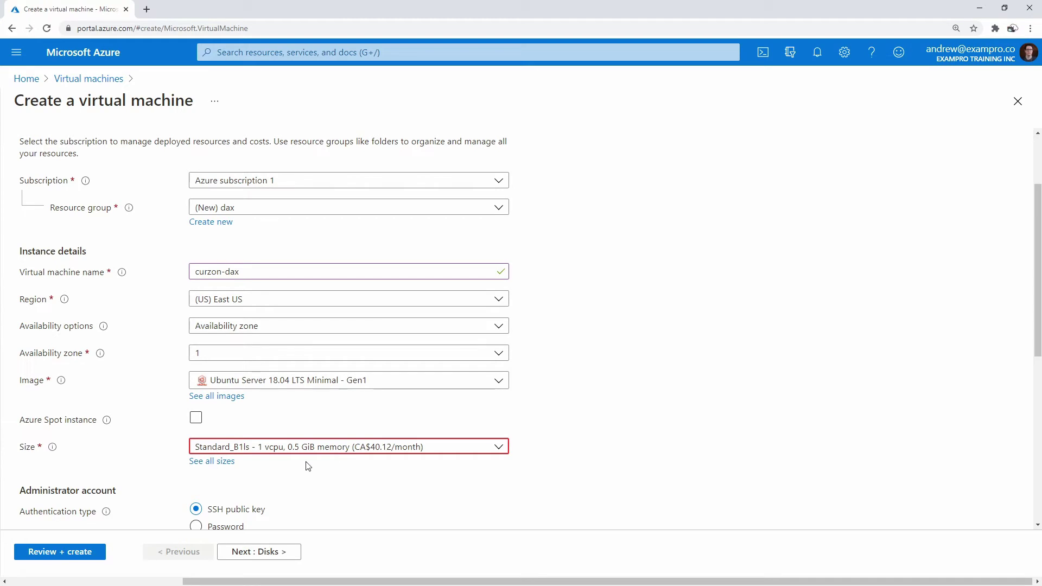
Step: Adjust the column widths in the VM size list to compare the sizes, and select the B1ls size
{"action": "left_click", "coordinate": [219, 462]}
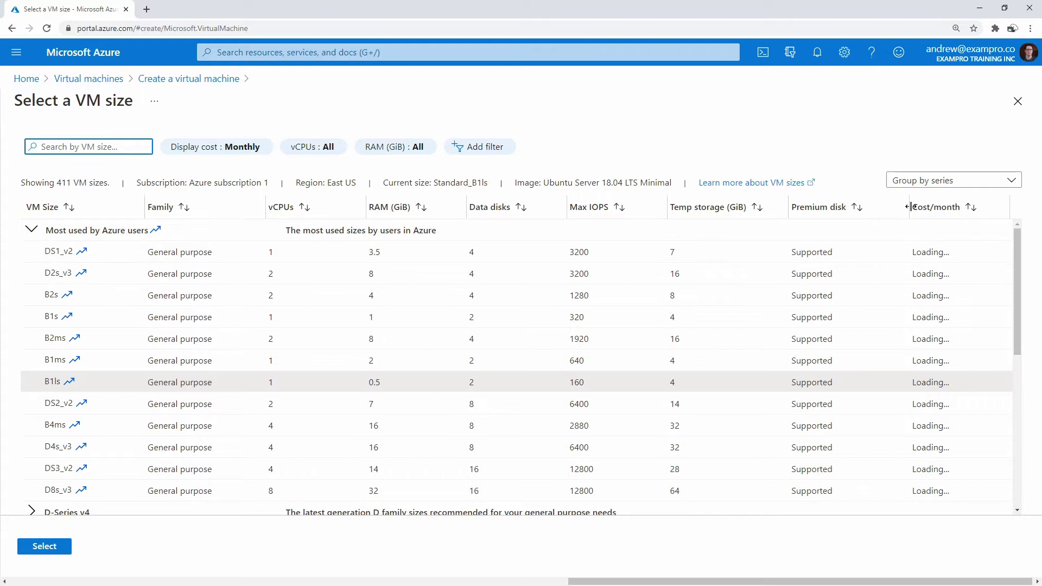
{"action": "left_click_drag", "start_coordinate": [909, 207], "coordinate": [868, 207]}
{"action": "left_click_drag", "start_coordinate": [692, 207], "coordinate": [589, 206]}
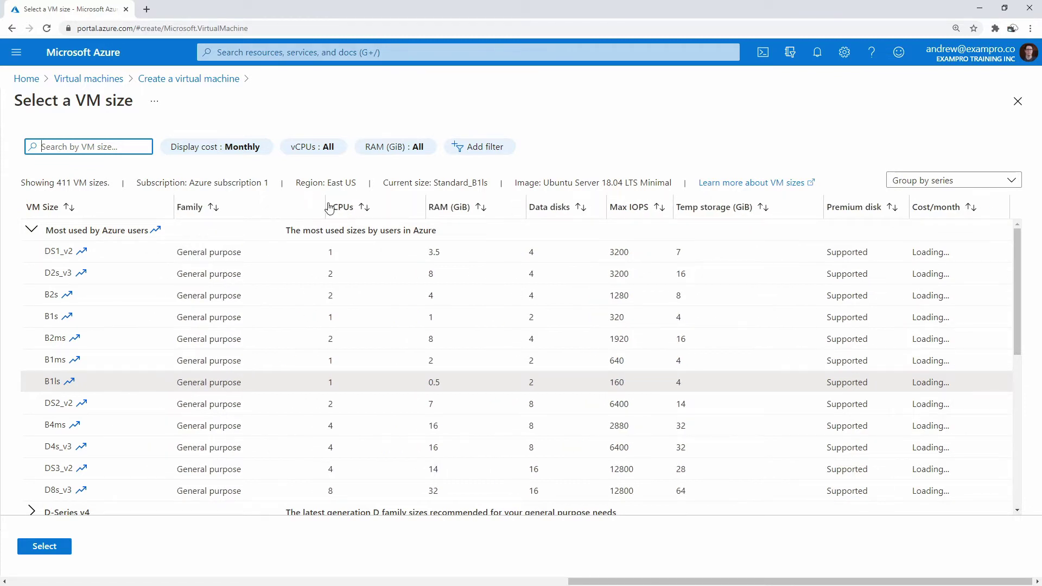
{"action": "left_click_drag", "start_coordinate": [328, 207], "coordinate": [321, 207]}
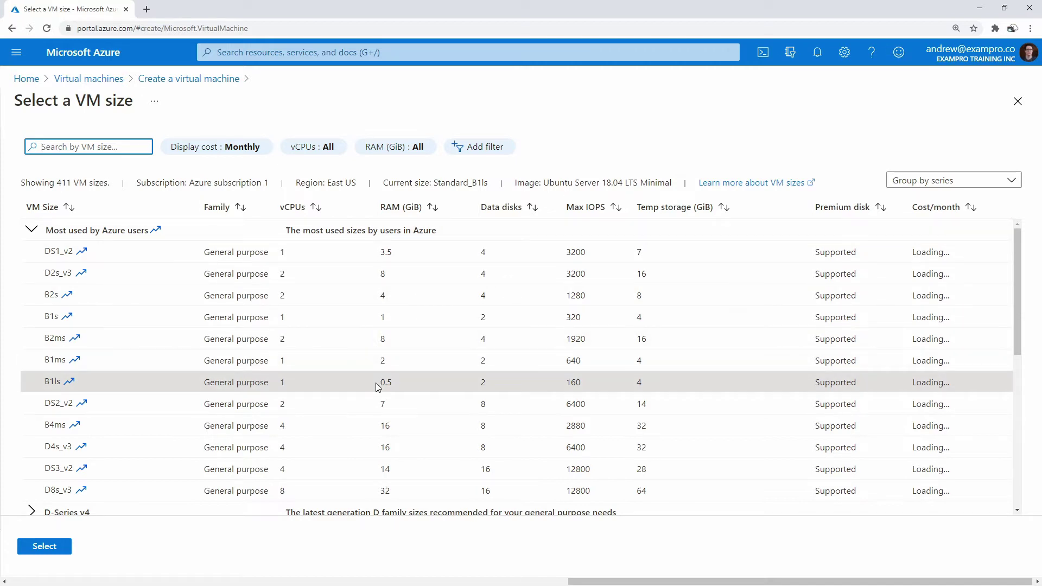
{"action": "triple_click", "coordinate": [400, 386]}
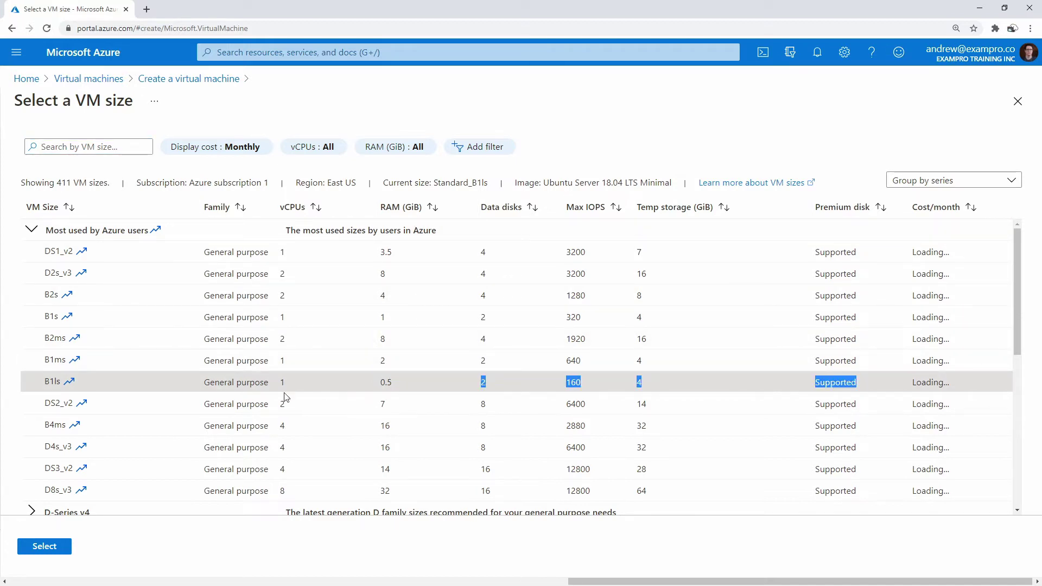
{"action": "left_click", "coordinate": [45, 546]}
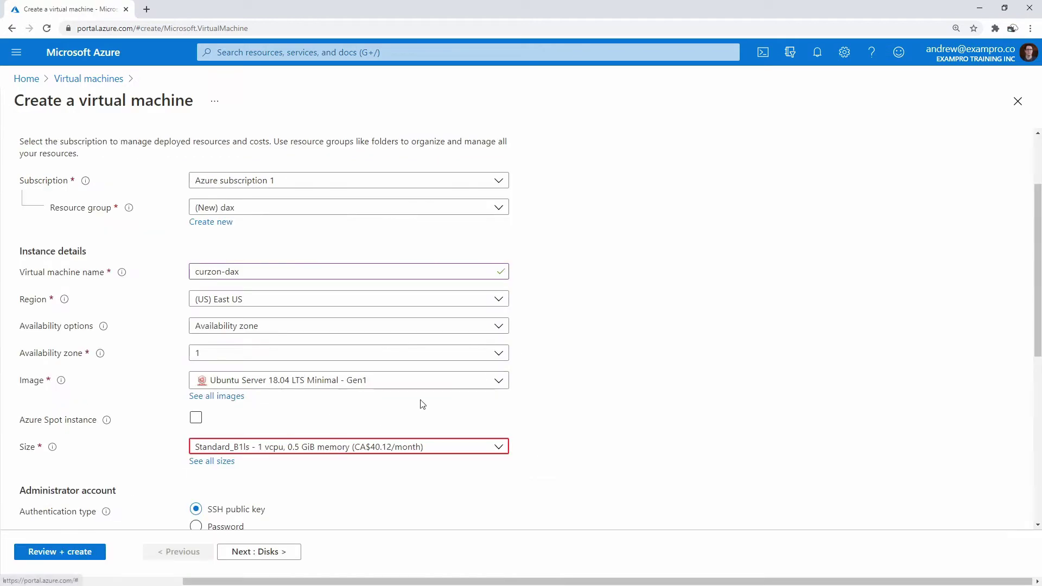
Step: Switch the administrator account to password authentication and enter the username dax
{"action": "scroll", "coordinate": [597, 402], "scroll_direction": "down", "scroll_amount": 1}
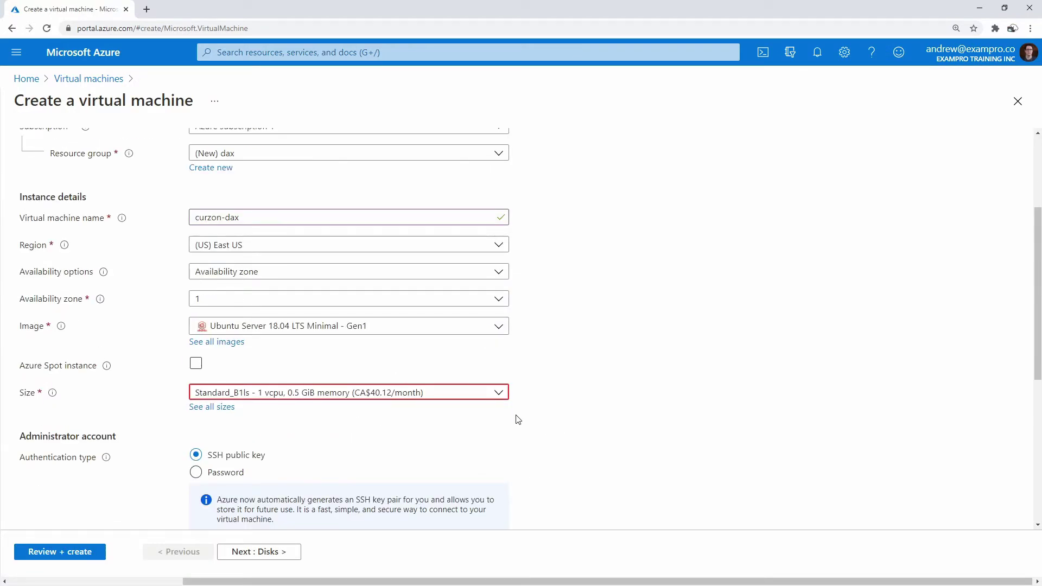
{"action": "scroll", "coordinate": [645, 358], "scroll_direction": "down", "scroll_amount": 4}
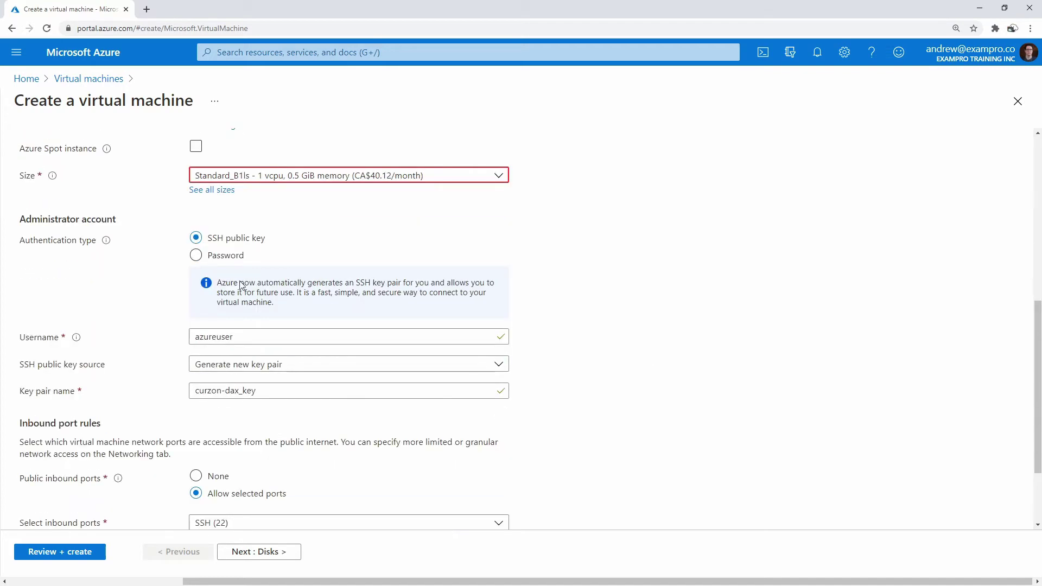
{"action": "left_click", "coordinate": [196, 256]}
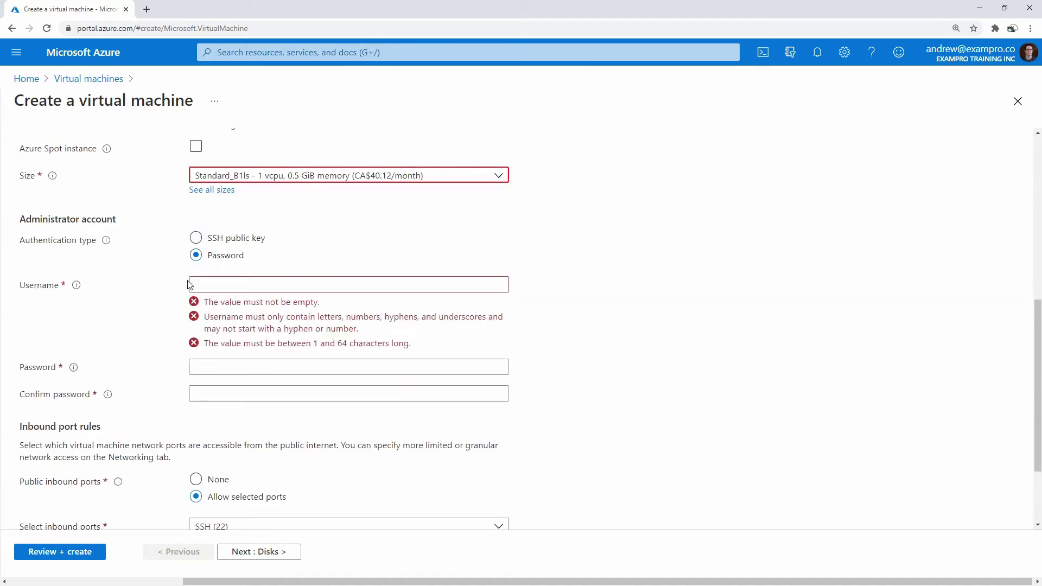
{"action": "left_click", "coordinate": [240, 281]}
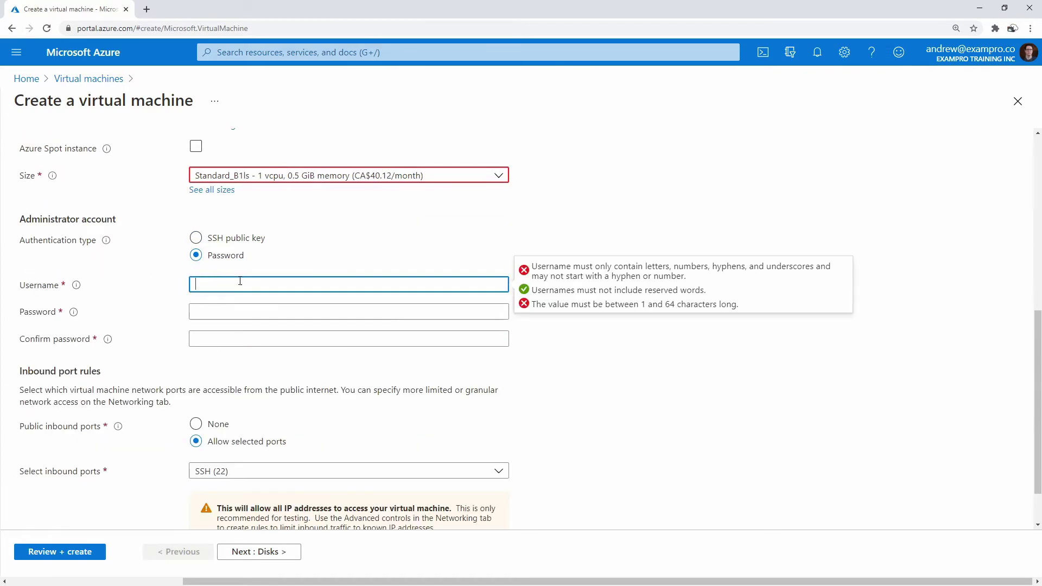
Step: Enter the administrator account password and repeat it in the confirmation field
{"action": "left_click", "coordinate": [191, 307]}
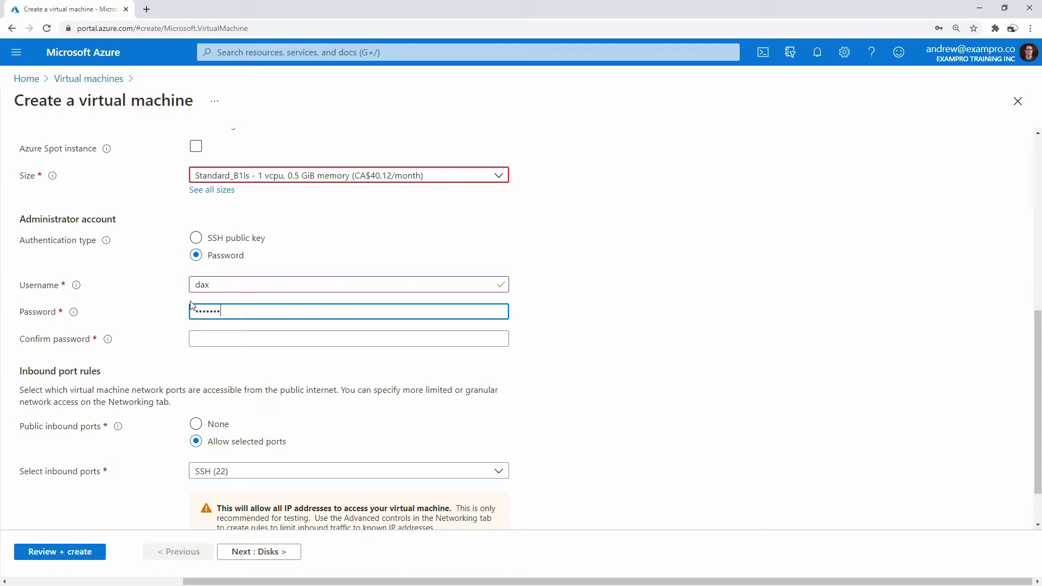
{"action": "type", "text": "••••"}
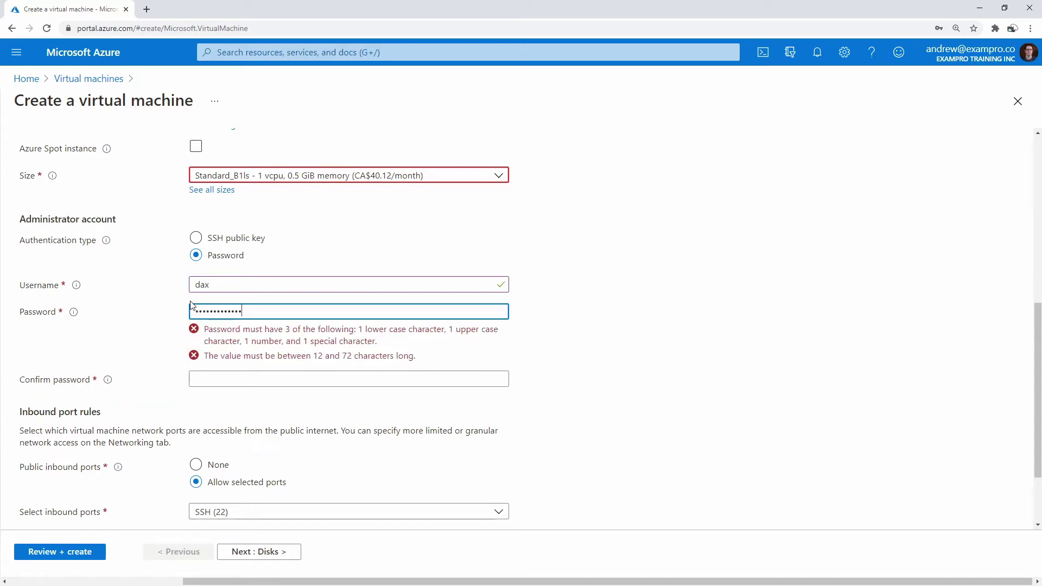
{"action": "key", "text": "Tab"}
{"action": "type", "text": "••••••••••"}
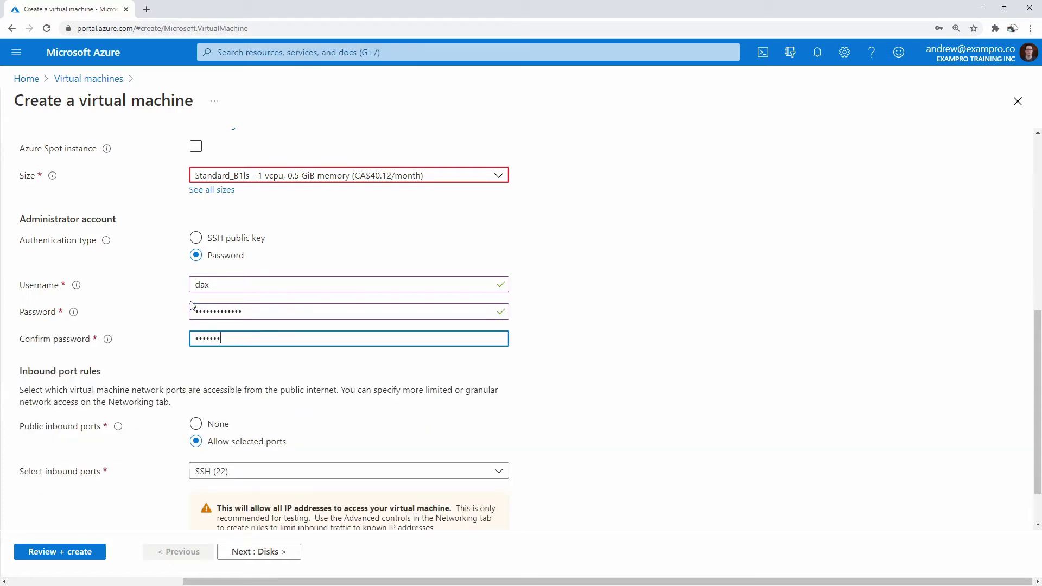
{"action": "type", "text": "•"}
{"action": "left_click", "coordinate": [691, 314]}
Step: Proceed to the disk settings and set the OS disk type to Standard HDD
{"action": "scroll", "coordinate": [691, 314], "scroll_direction": "down", "scroll_amount": 1}
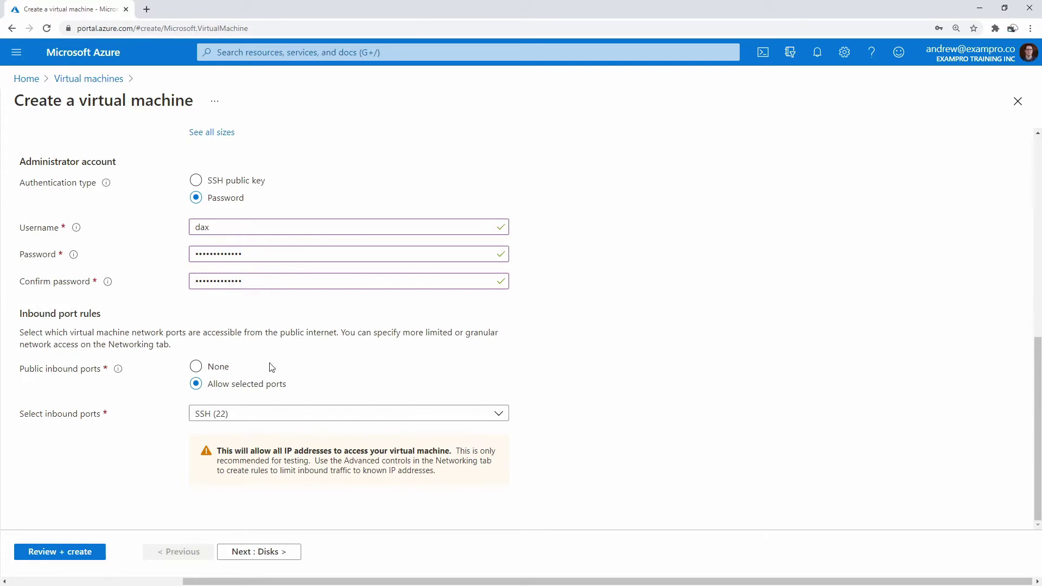
{"action": "left_click", "coordinate": [268, 552]}
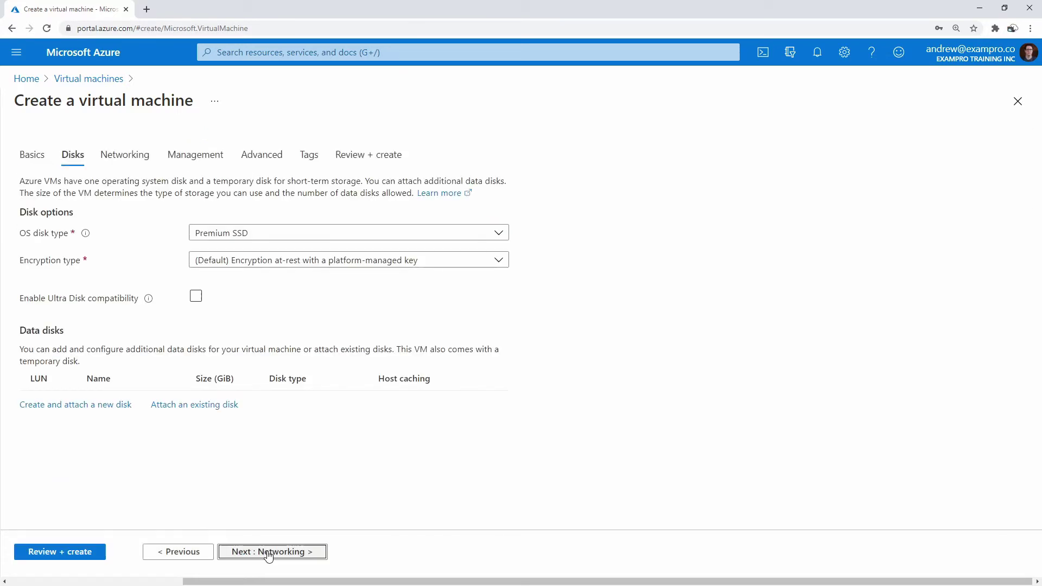
{"action": "left_click", "coordinate": [210, 238]}
{"action": "left_click", "coordinate": [225, 251]}
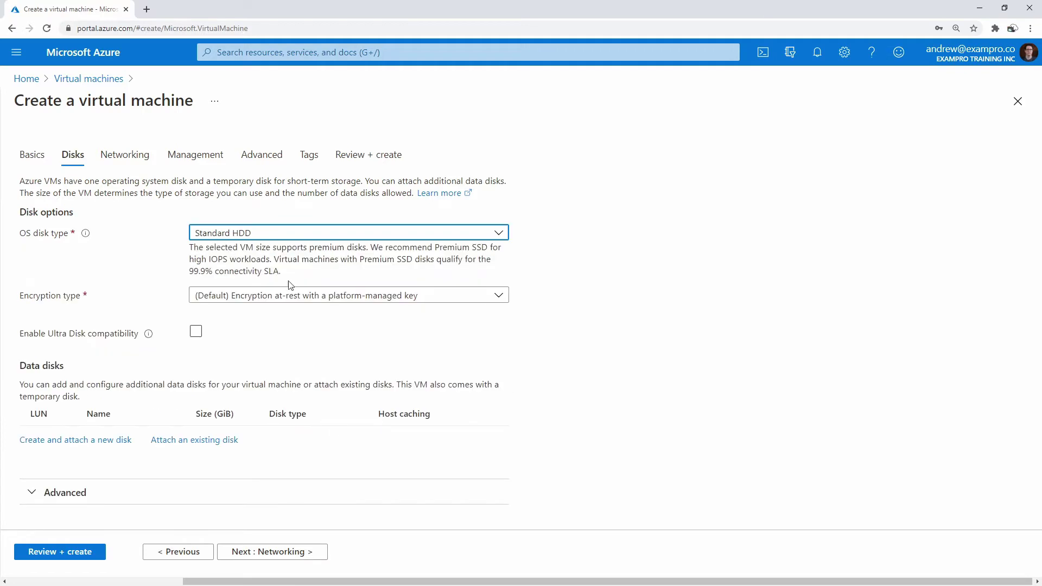
Step: Examine the virtual machine's networking and management settings, including the available patch orchestration options
{"action": "left_click", "coordinate": [283, 554]}
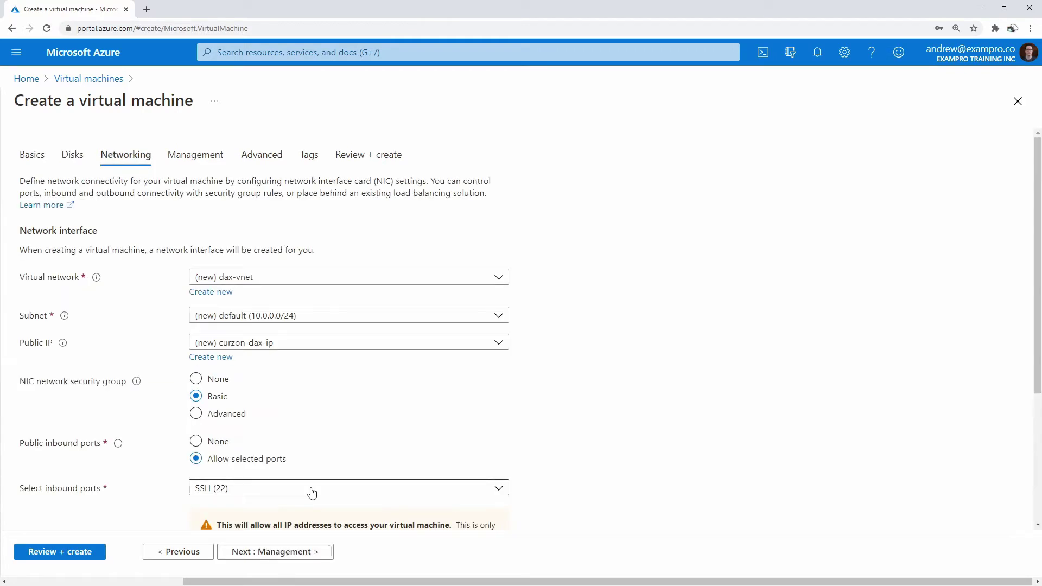
{"action": "scroll", "coordinate": [315, 448], "scroll_direction": "down", "scroll_amount": 1}
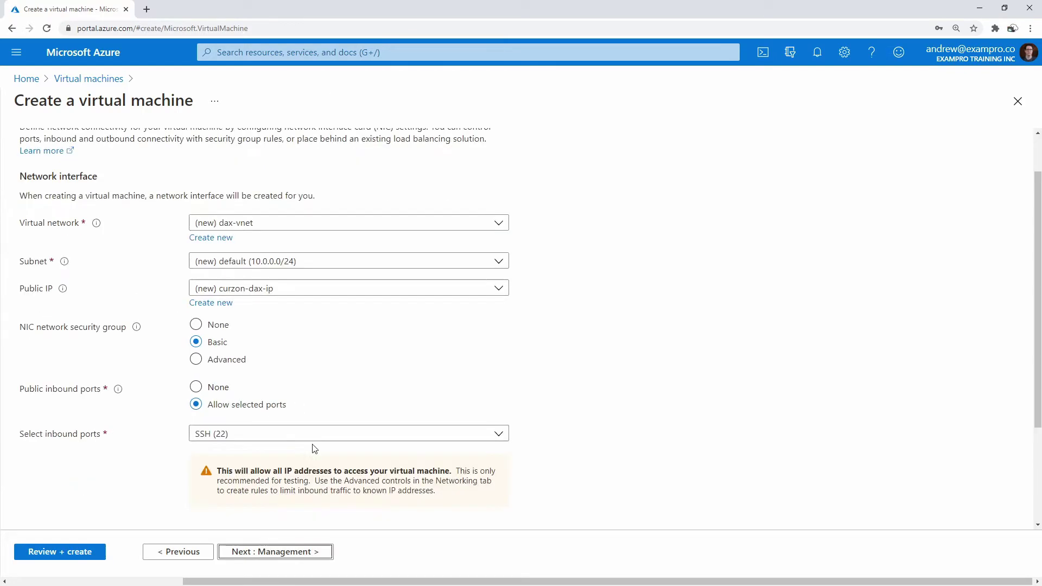
{"action": "scroll", "coordinate": [313, 448], "scroll_direction": "down", "scroll_amount": 3}
{"action": "scroll", "coordinate": [317, 442], "scroll_direction": "up", "scroll_amount": 4}
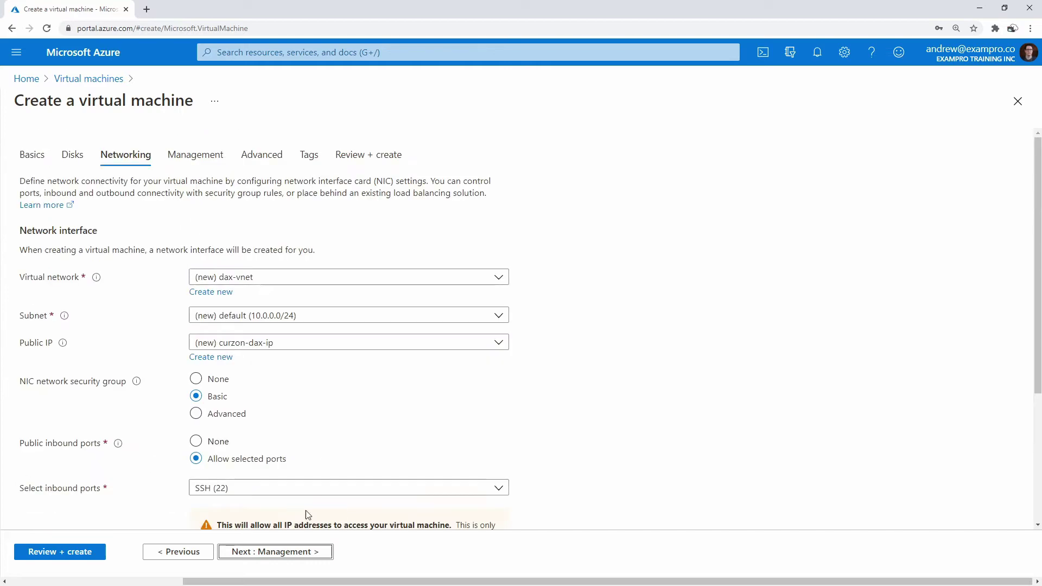
{"action": "left_click", "coordinate": [296, 552]}
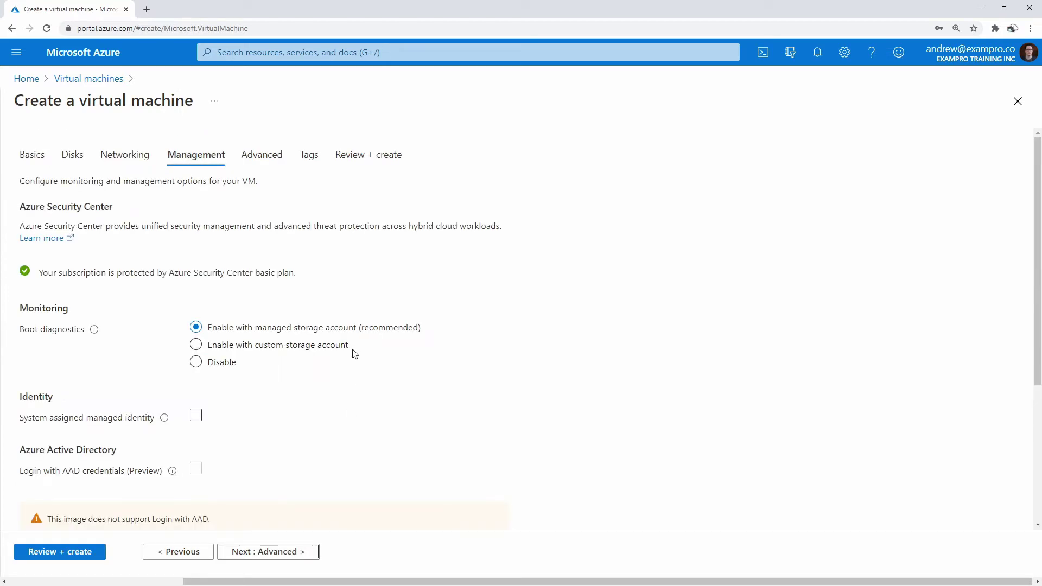
{"action": "scroll", "coordinate": [358, 396], "scroll_direction": "down", "scroll_amount": 4}
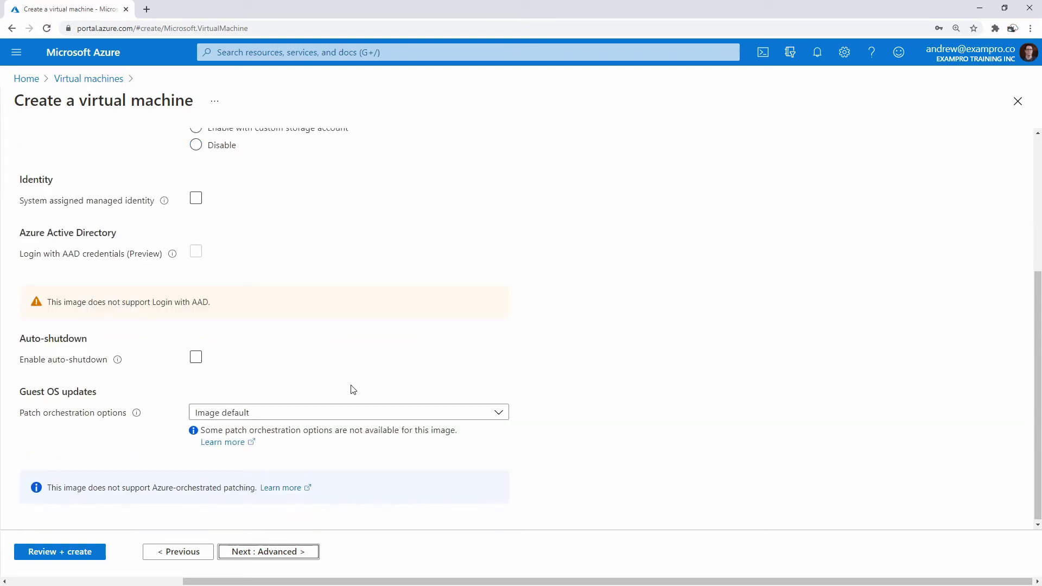
{"action": "scroll", "coordinate": [342, 407], "scroll_direction": "up", "scroll_amount": 4}
{"action": "scroll", "coordinate": [332, 434], "scroll_direction": "down", "scroll_amount": 4}
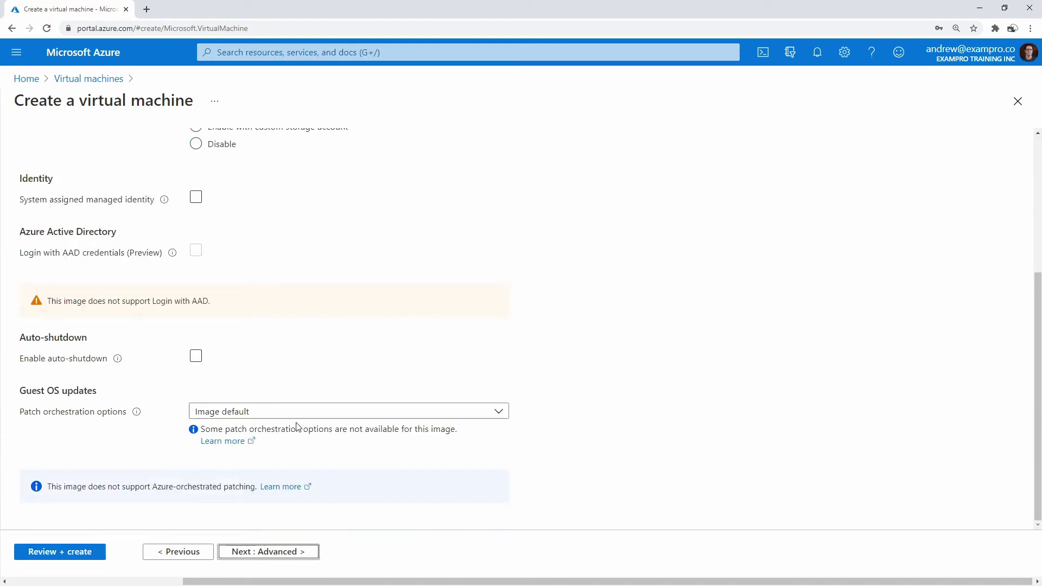
{"action": "left_click", "coordinate": [298, 415]}
{"action": "left_click", "coordinate": [297, 417]}
{"action": "scroll", "coordinate": [273, 466], "scroll_direction": "up", "scroll_amount": 4}
Step: Examine the advanced settings from extensions to VM generation, and recheck the monitoring, identity and auto-shutdown options under management
{"action": "left_click", "coordinate": [270, 551]}
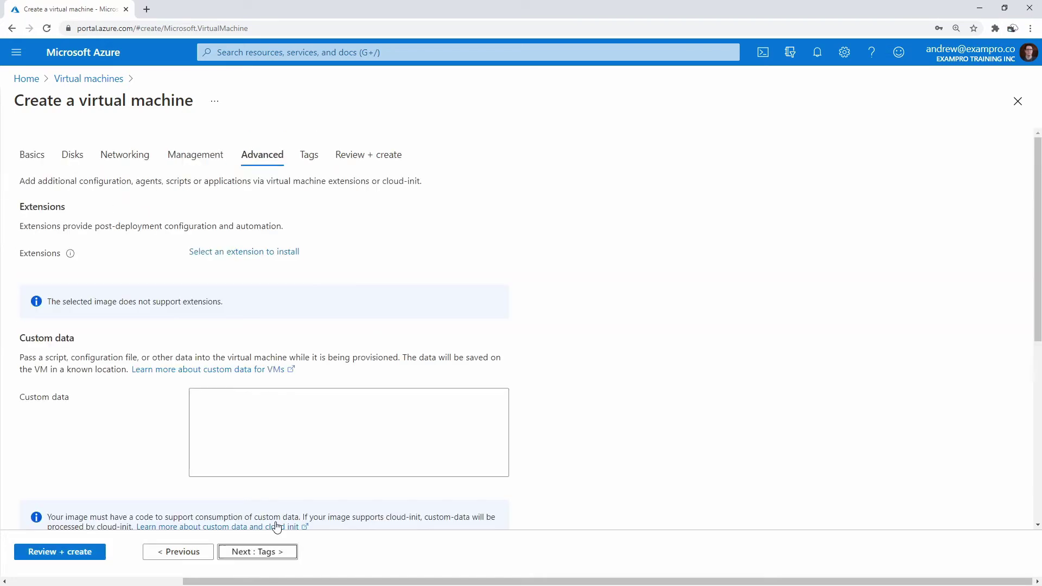
{"action": "scroll", "coordinate": [158, 436], "scroll_direction": "down", "scroll_amount": 7}
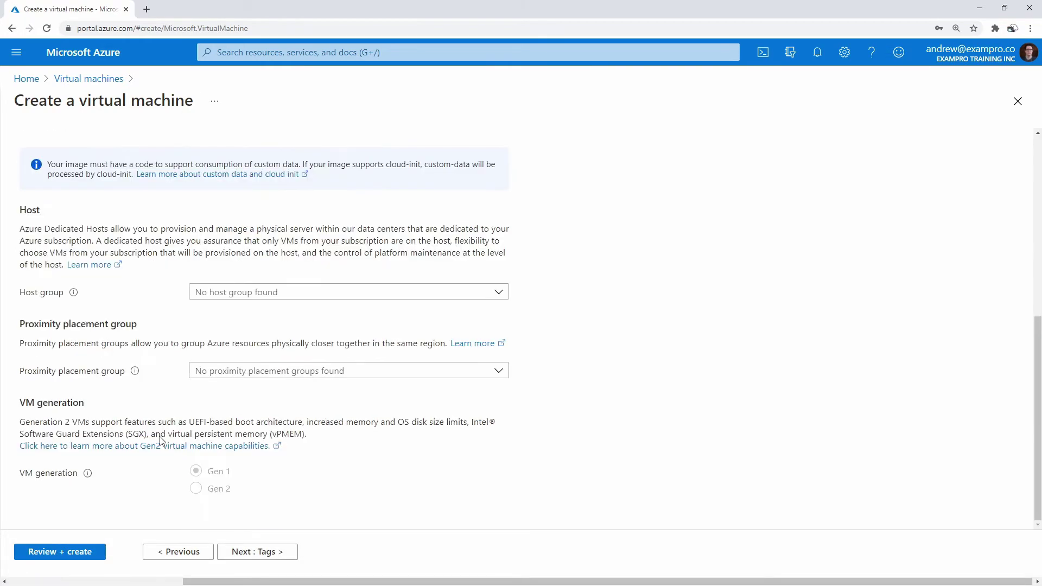
{"action": "scroll", "coordinate": [165, 461], "scroll_direction": "up", "scroll_amount": 7}
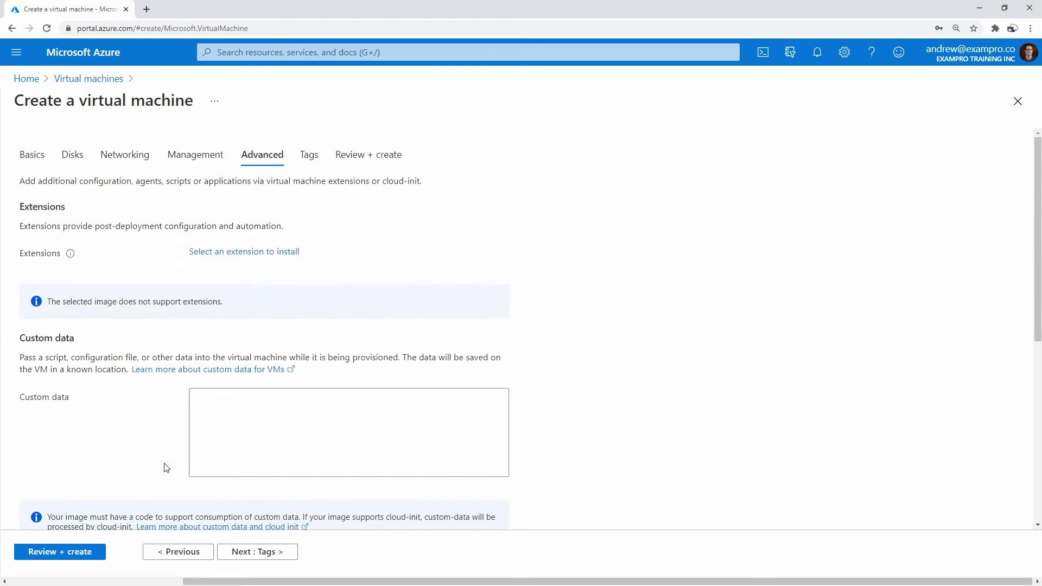
{"action": "left_click", "coordinate": [195, 154]}
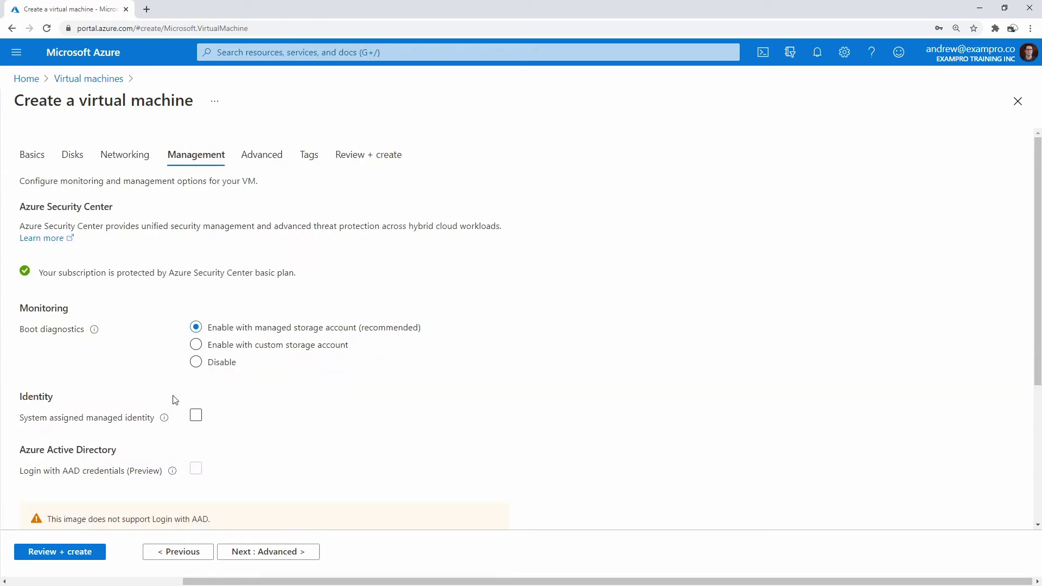
{"action": "scroll", "coordinate": [379, 410], "scroll_direction": "down", "scroll_amount": 3}
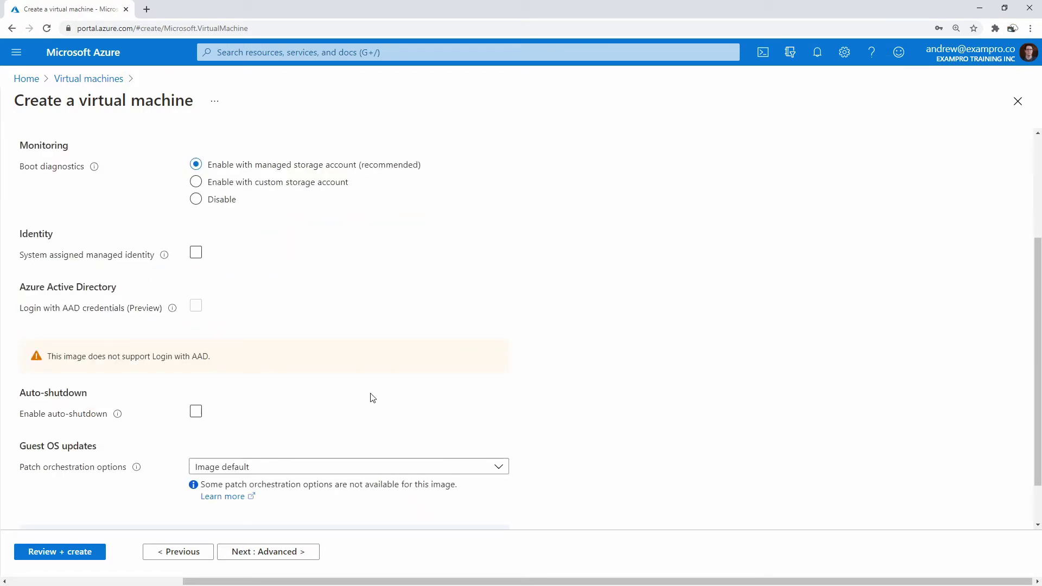
{"action": "scroll", "coordinate": [373, 397], "scroll_direction": "down", "scroll_amount": 1}
{"action": "scroll", "coordinate": [358, 429], "scroll_direction": "up", "scroll_amount": 4}
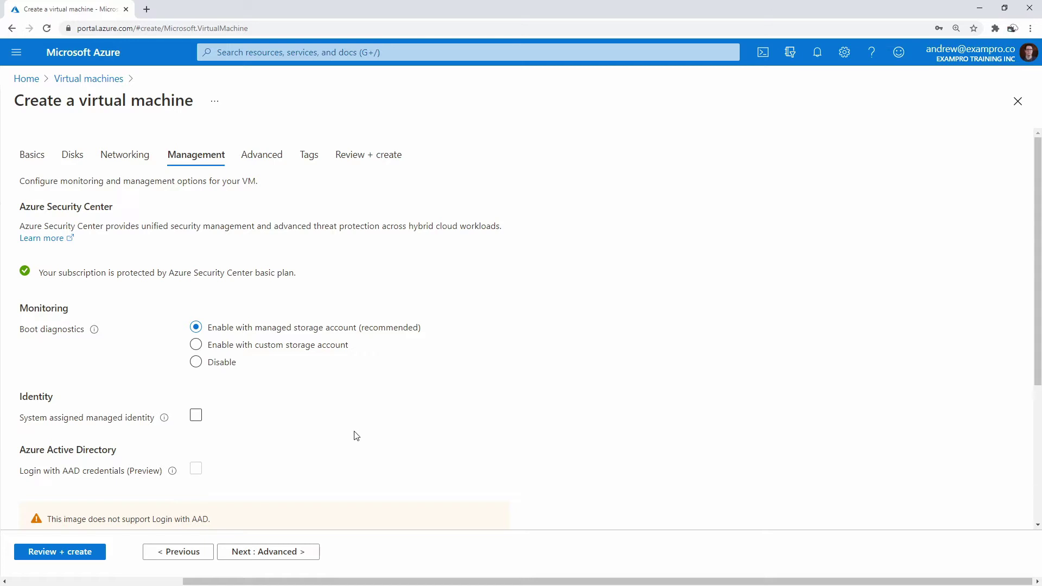
{"action": "scroll", "coordinate": [356, 436], "scroll_direction": "down", "scroll_amount": 4}
{"action": "scroll", "coordinate": [352, 426], "scroll_direction": "up", "scroll_amount": 4}
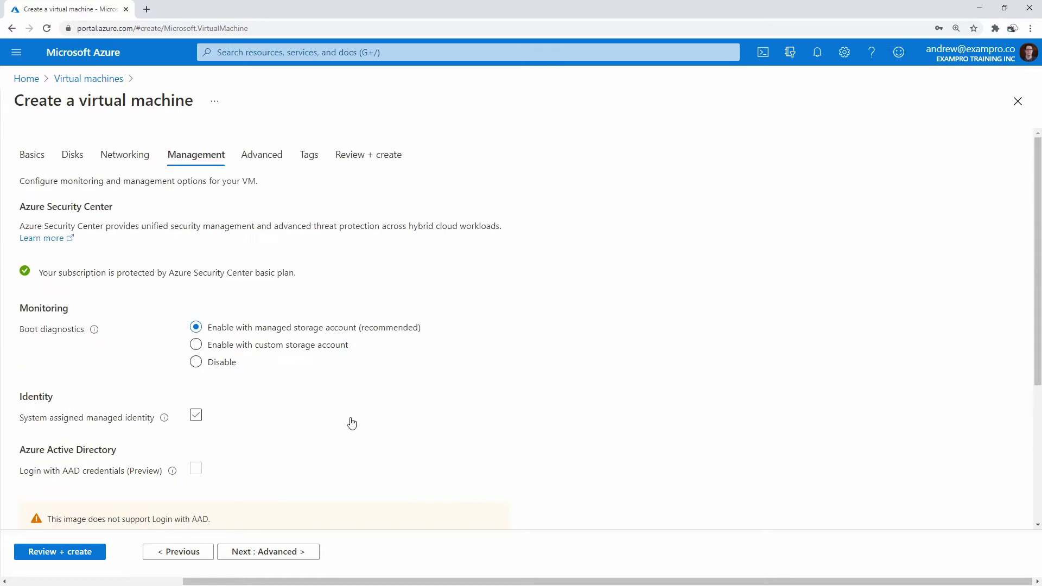
Step: Recheck the networking, disk and advanced settings, and dismiss the browser's offer to save the password
{"action": "left_click", "coordinate": [151, 161]}
{"action": "scroll", "coordinate": [138, 391], "scroll_direction": "down", "scroll_amount": 4}
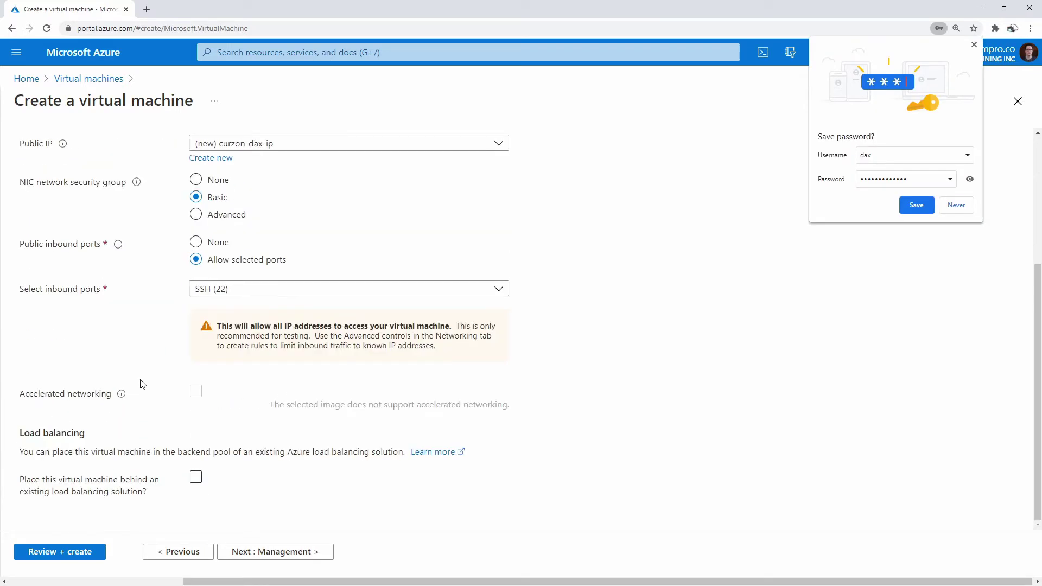
{"action": "scroll", "coordinate": [152, 380], "scroll_direction": "up", "scroll_amount": 4}
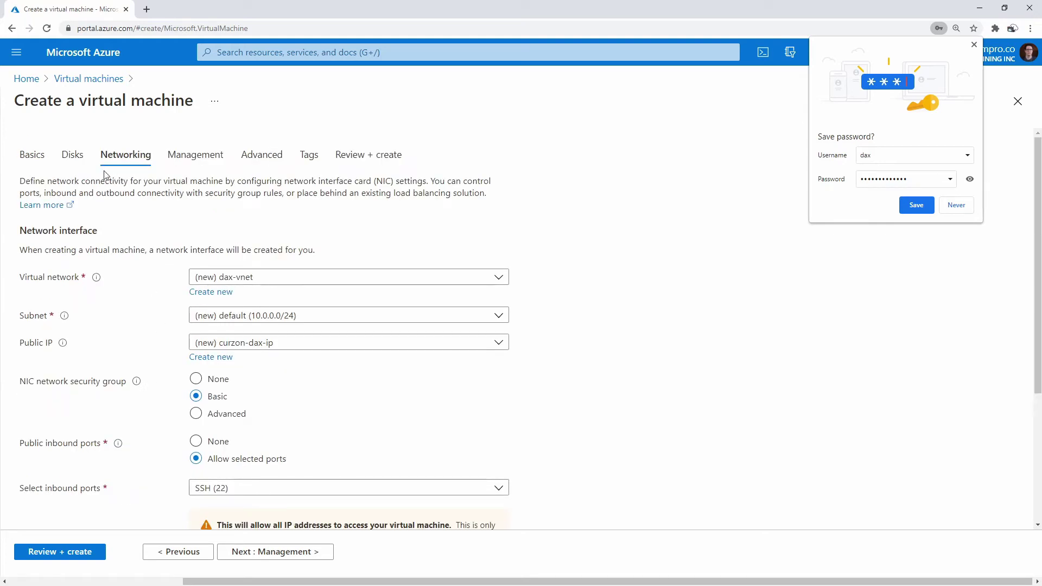
{"action": "left_click", "coordinate": [72, 155]}
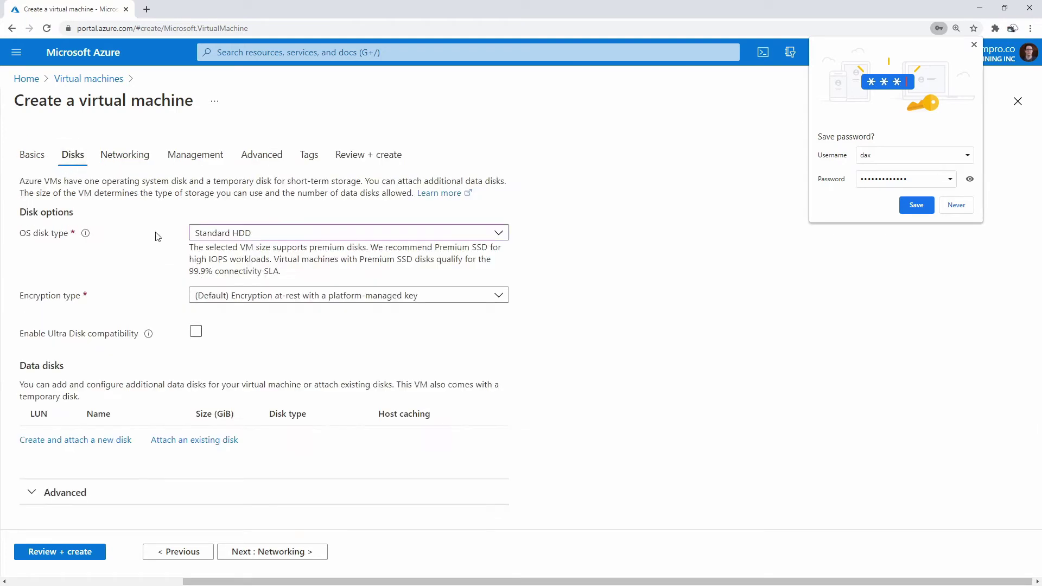
{"action": "left_click", "coordinate": [240, 158]}
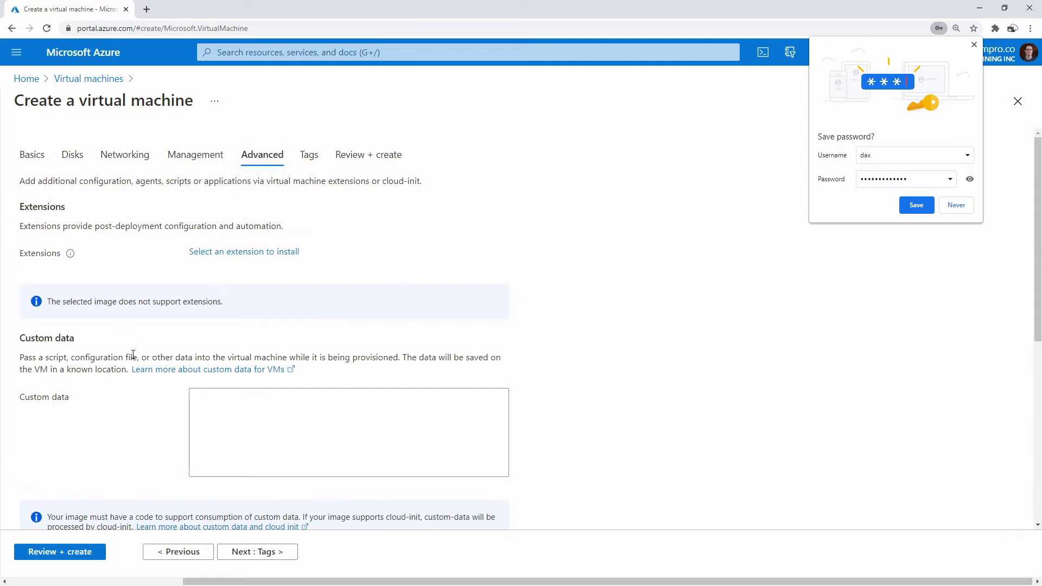
{"action": "scroll", "coordinate": [134, 353], "scroll_direction": "down", "scroll_amount": 6}
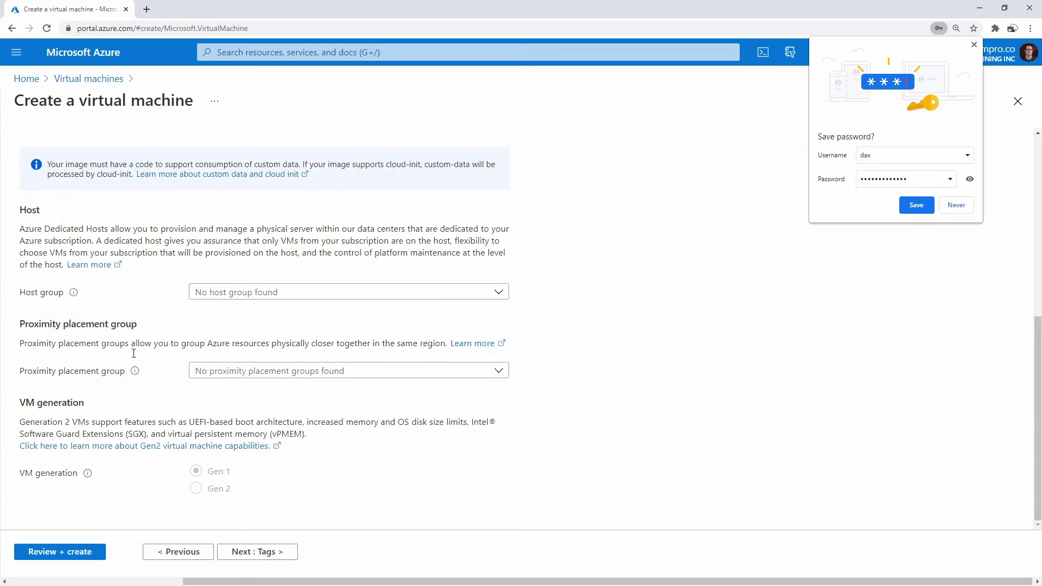
{"action": "left_click", "coordinate": [974, 45]}
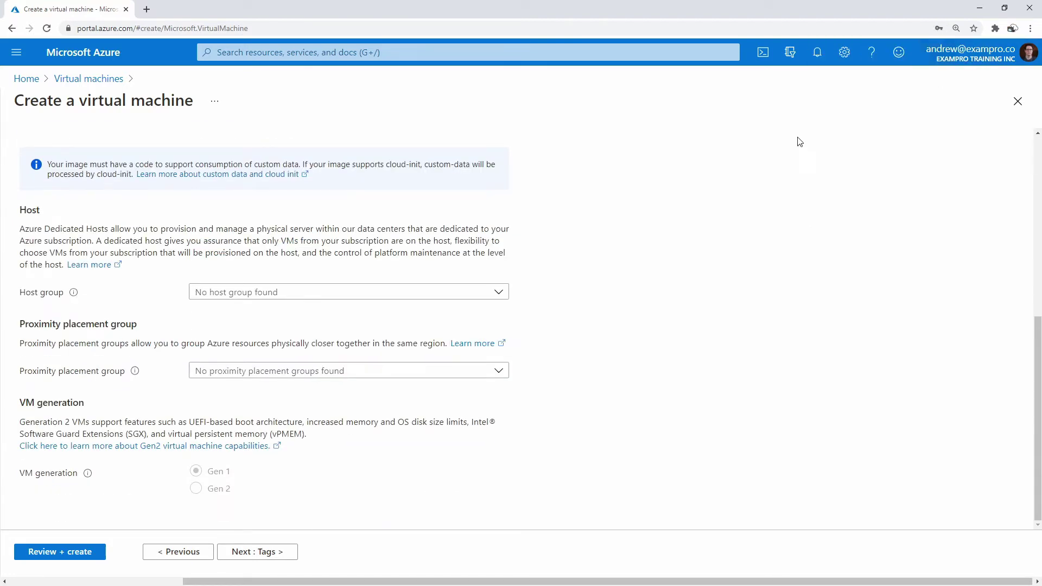
{"action": "scroll", "coordinate": [353, 453], "scroll_direction": "up", "scroll_amount": 6}
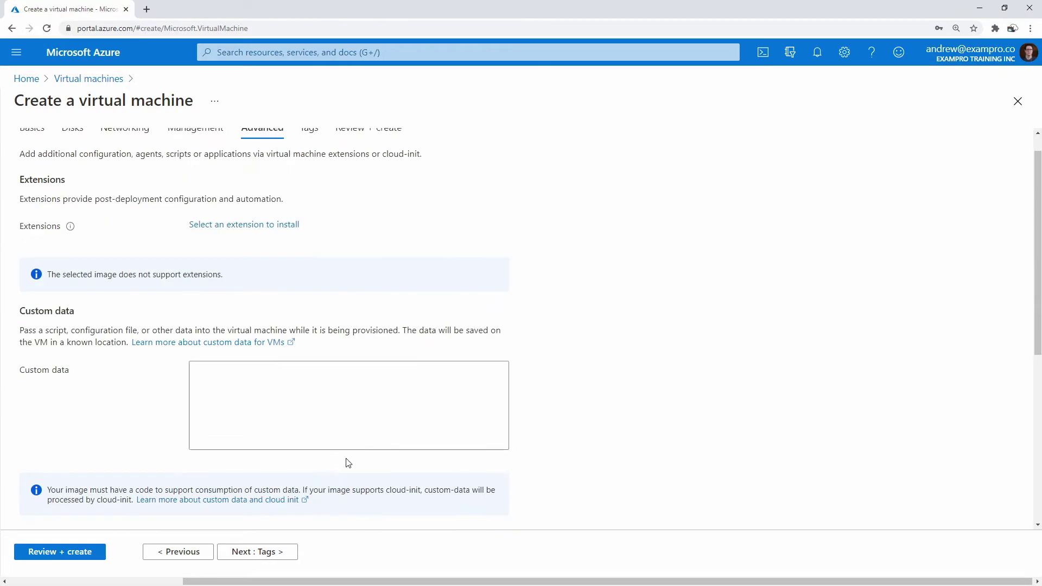
{"action": "scroll", "coordinate": [298, 391], "scroll_direction": "down", "scroll_amount": 5}
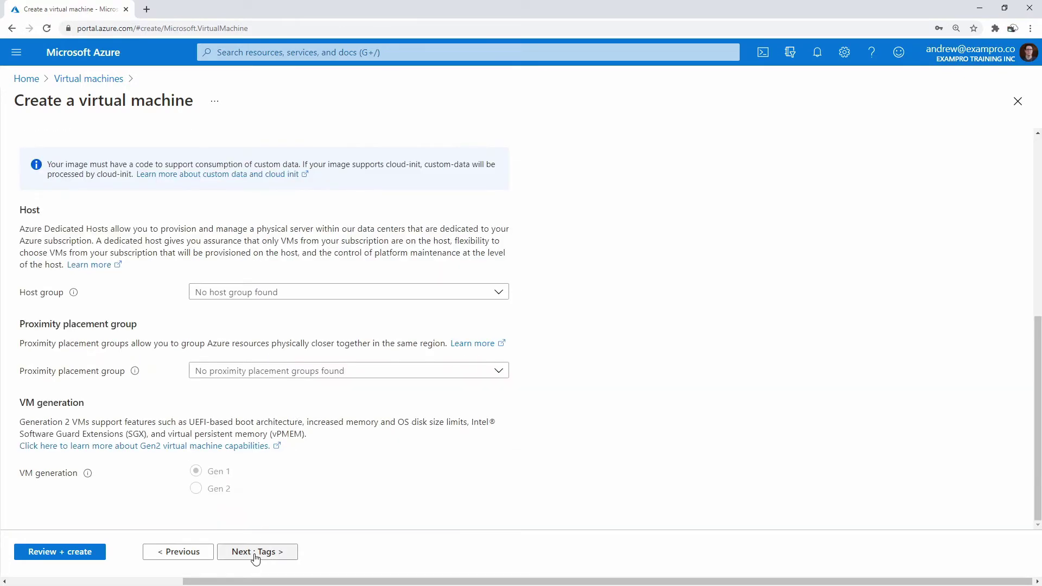
Step: Validate the virtual machine configuration, review its pricing and basic settings, and create the machine
{"action": "left_click", "coordinate": [88, 552]}
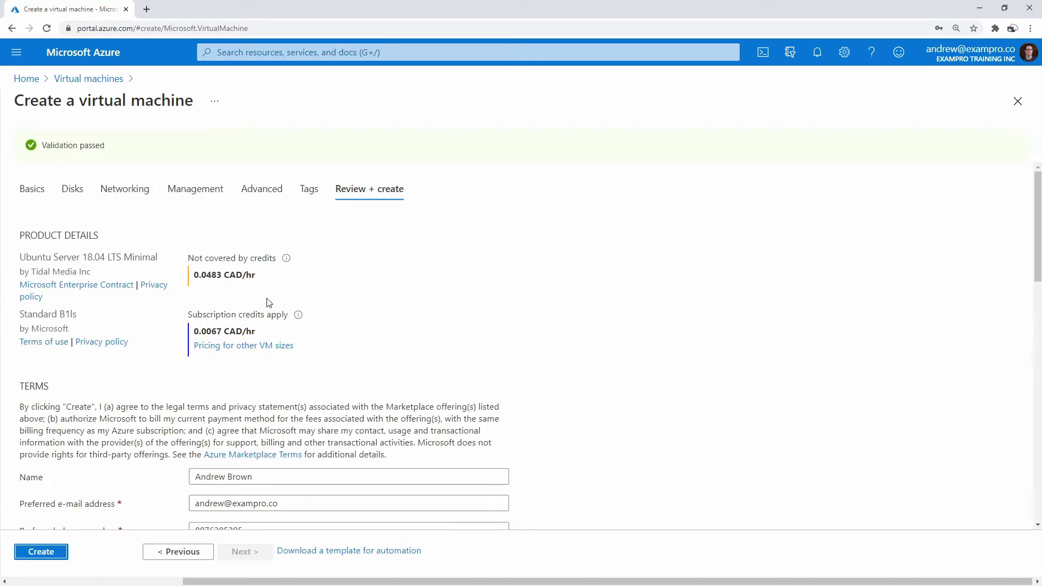
{"action": "scroll", "coordinate": [157, 486], "scroll_direction": "down", "scroll_amount": 5}
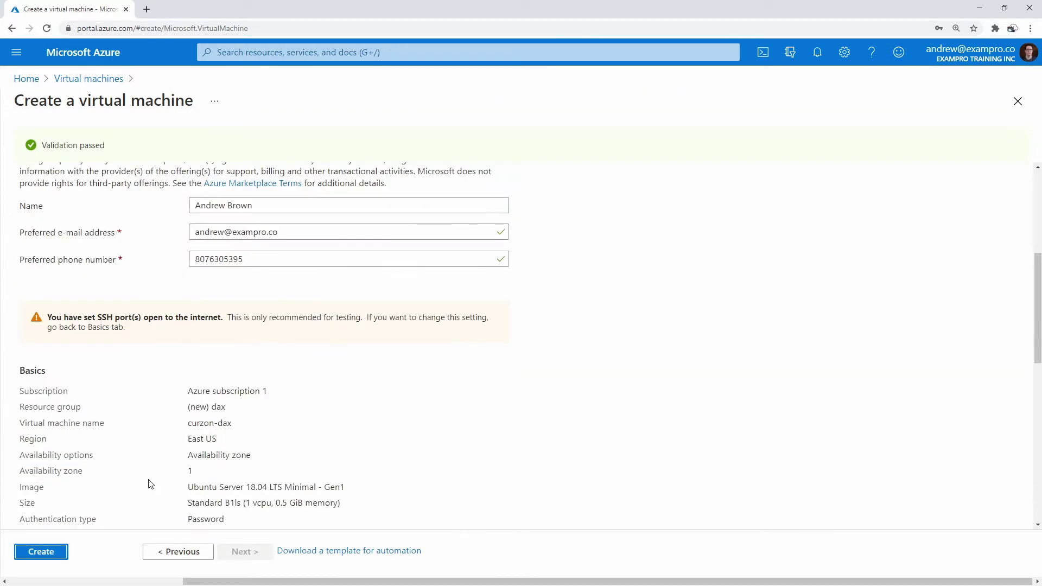
{"action": "scroll", "coordinate": [170, 466], "scroll_direction": "up", "scroll_amount": 4}
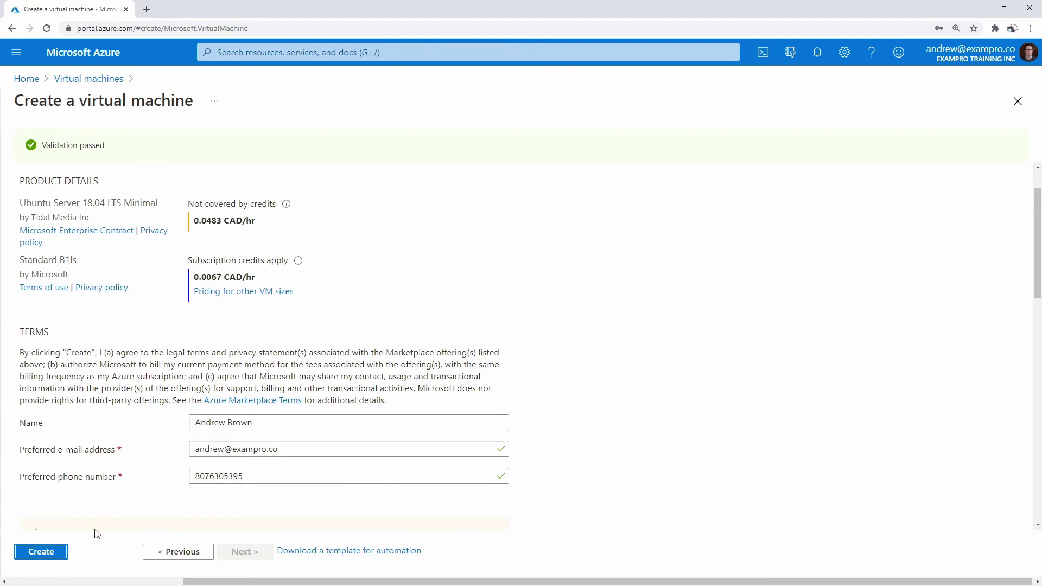
{"action": "left_click", "coordinate": [56, 553]}
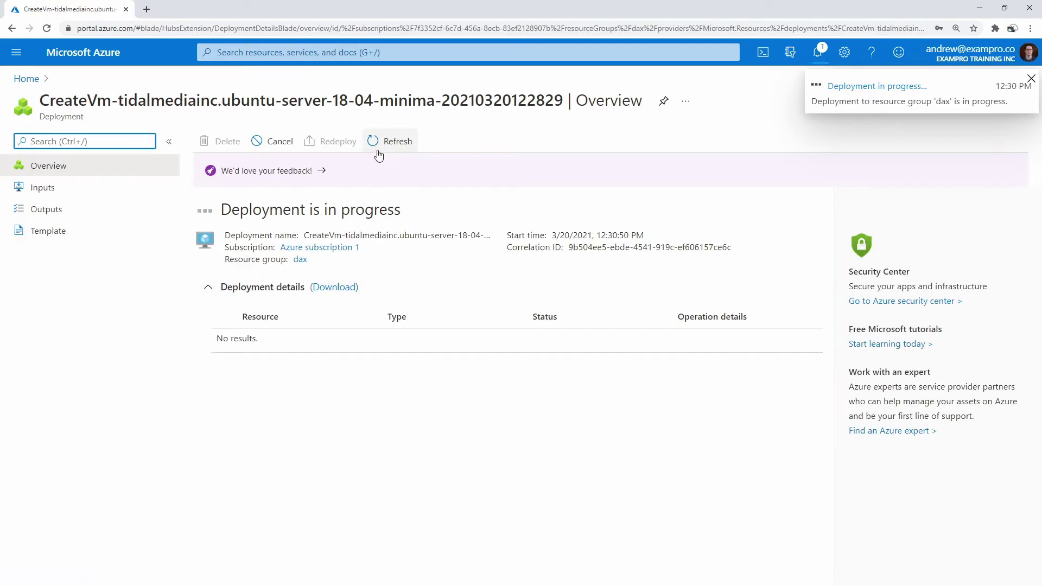
Step: Start creating another virtual machine in resource group dax and name it jadzia-dax
{"action": "left_click", "coordinate": [259, 54]}
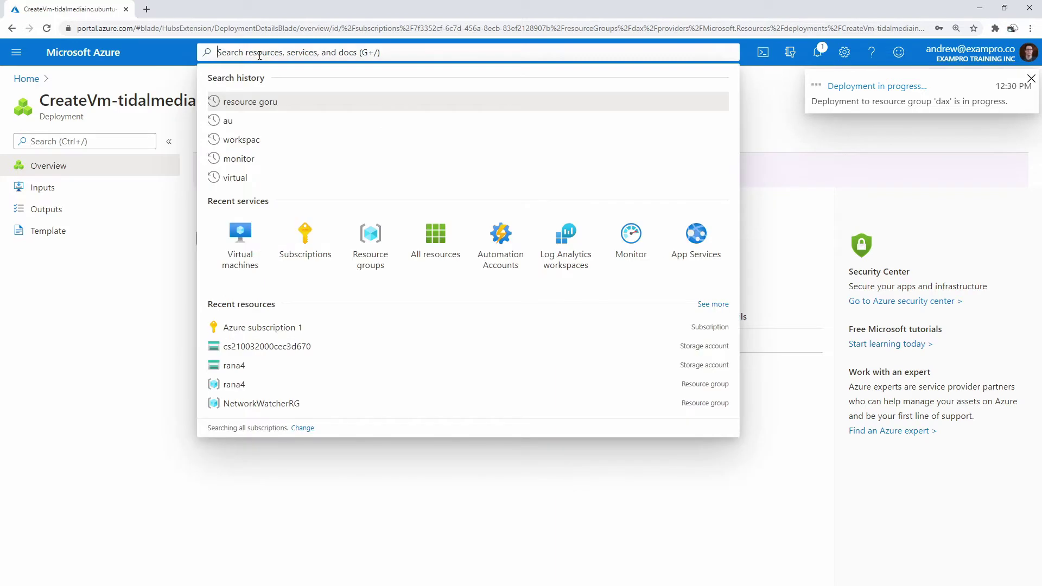
{"action": "left_click", "coordinate": [252, 237]}
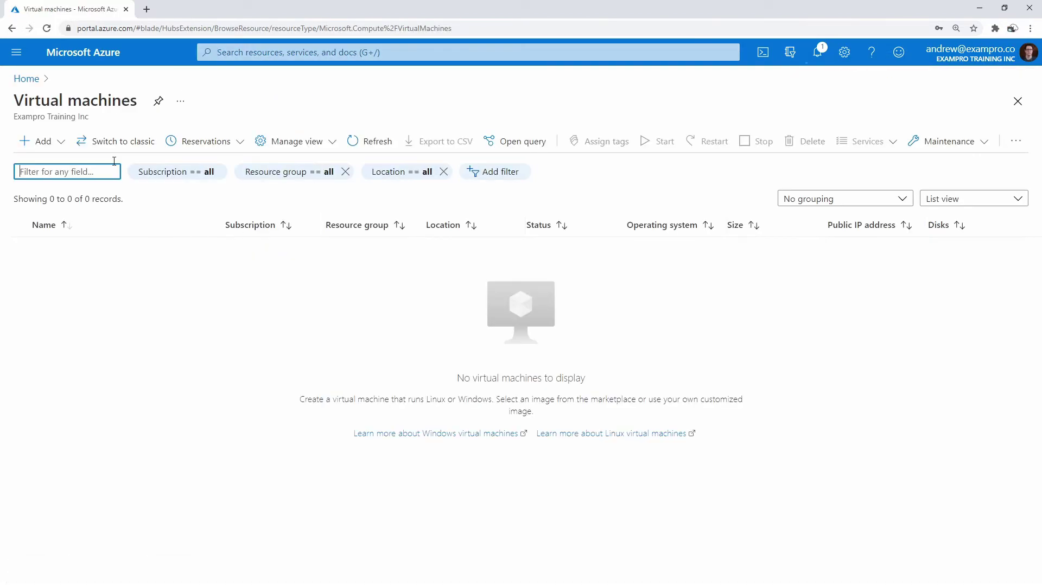
{"action": "left_click", "coordinate": [41, 143]}
{"action": "left_click", "coordinate": [41, 164]}
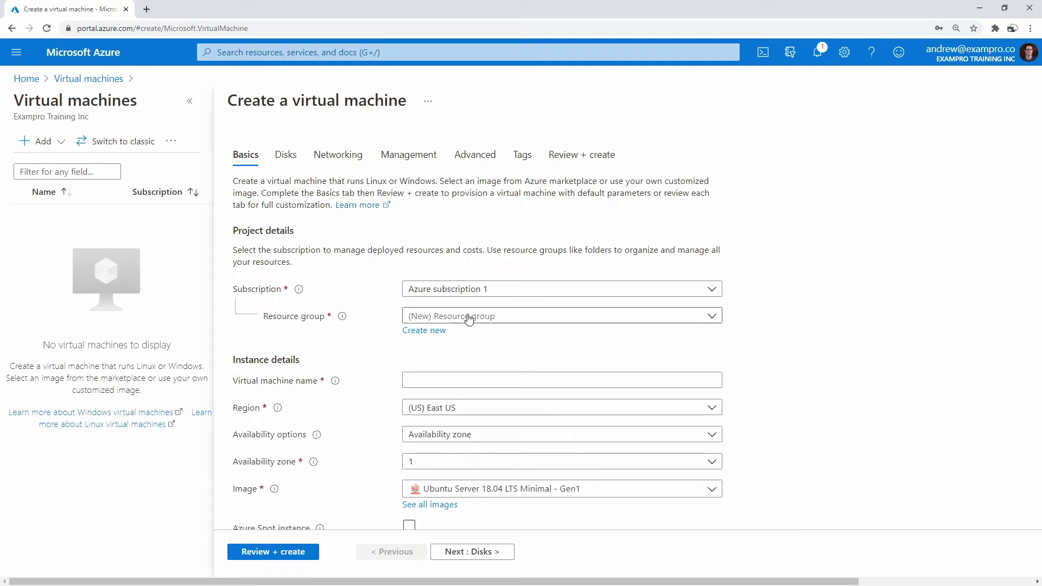
{"action": "left_click", "coordinate": [469, 319]}
{"action": "left_click", "coordinate": [453, 383]}
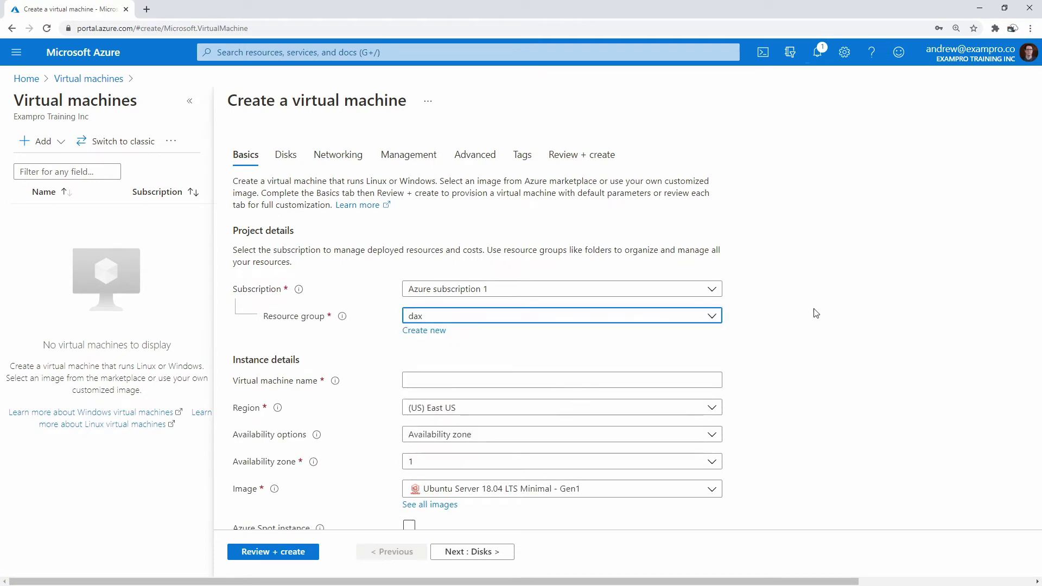
{"action": "scroll", "coordinate": [667, 342], "scroll_direction": "down", "scroll_amount": 2}
{"action": "left_click", "coordinate": [471, 271]}
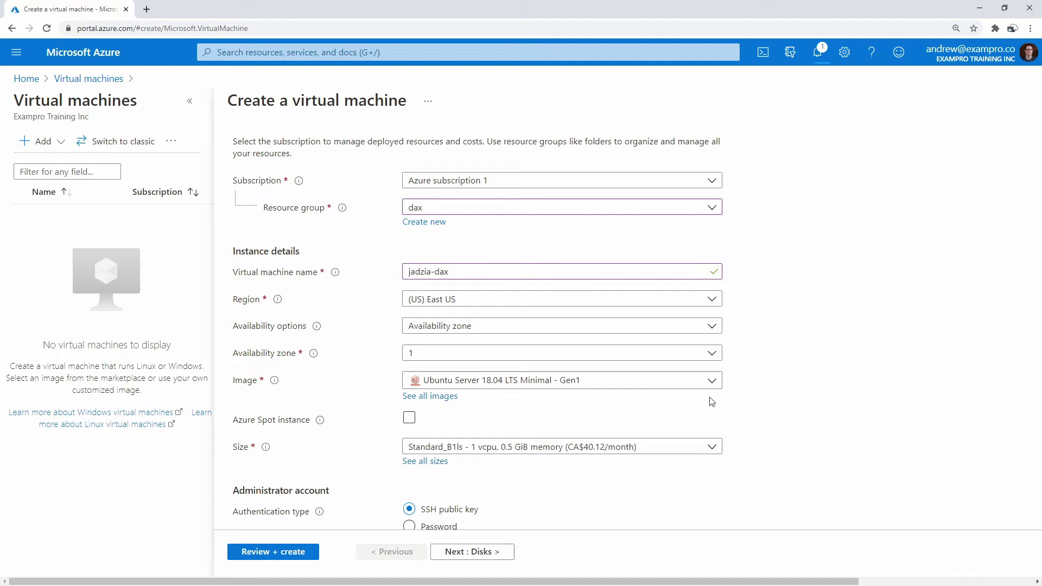
Step: Browse the marketplace images and choose Canonical's Ubuntu Server 18.04 LTS - Gen2 for the virtual machine
{"action": "left_click", "coordinate": [440, 396]}
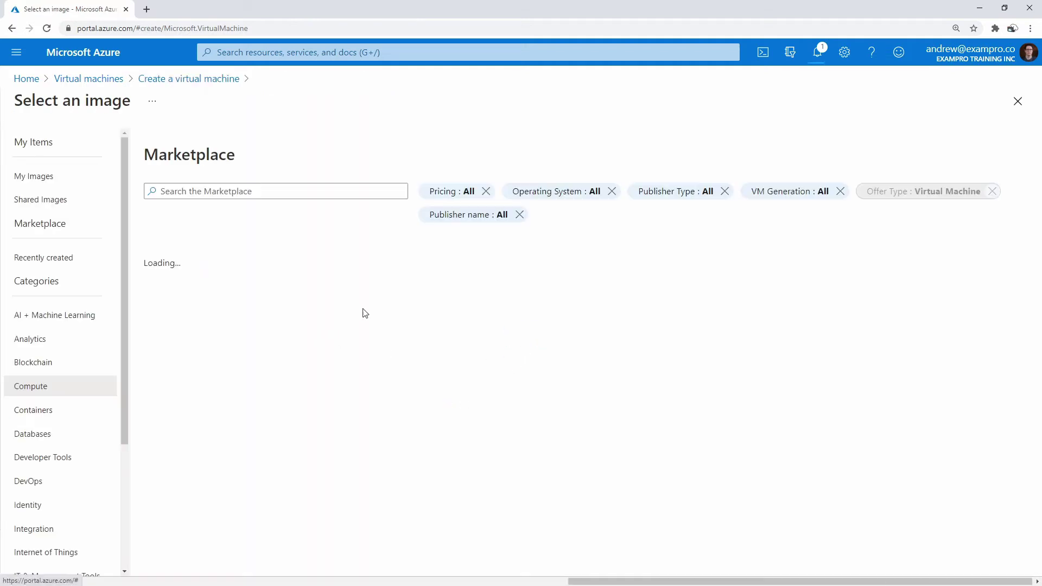
{"action": "scroll", "coordinate": [385, 339], "scroll_direction": "down", "scroll_amount": 5}
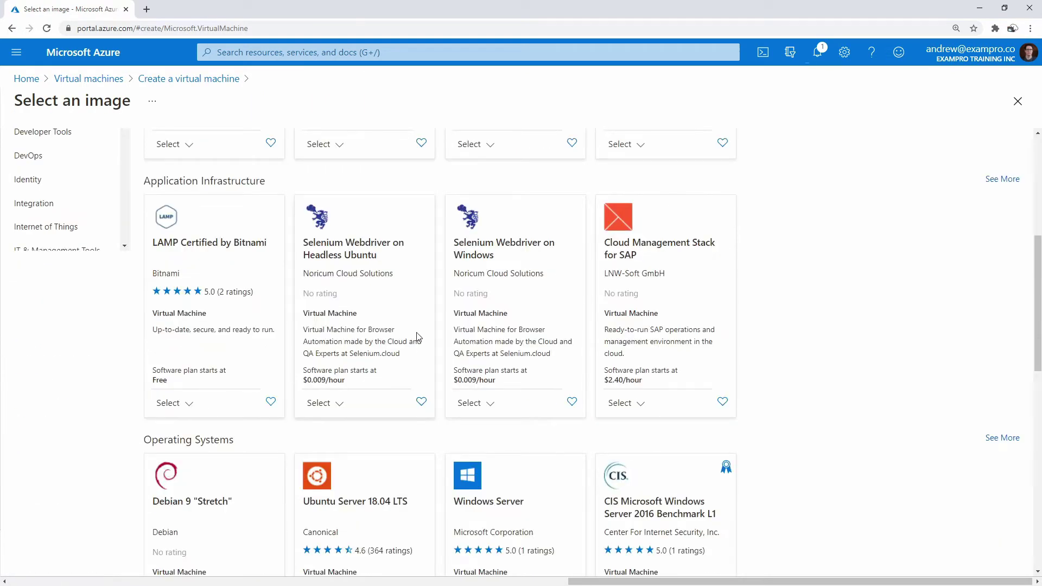
{"action": "scroll", "coordinate": [418, 337], "scroll_direction": "down", "scroll_amount": 3}
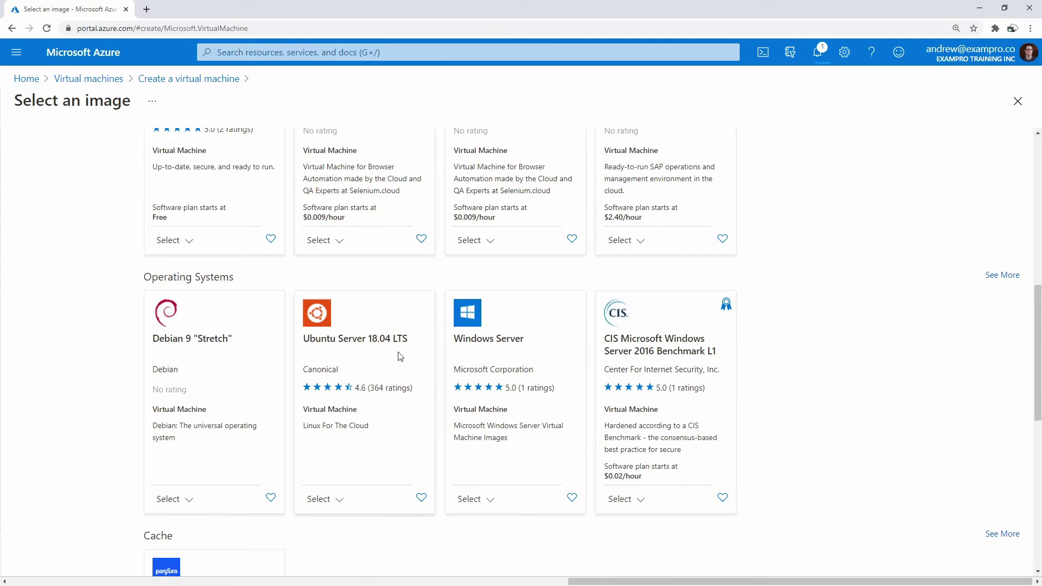
{"action": "scroll", "coordinate": [400, 356], "scroll_direction": "up", "scroll_amount": 8}
{"action": "scroll", "coordinate": [570, 375], "scroll_direction": "down", "scroll_amount": 2}
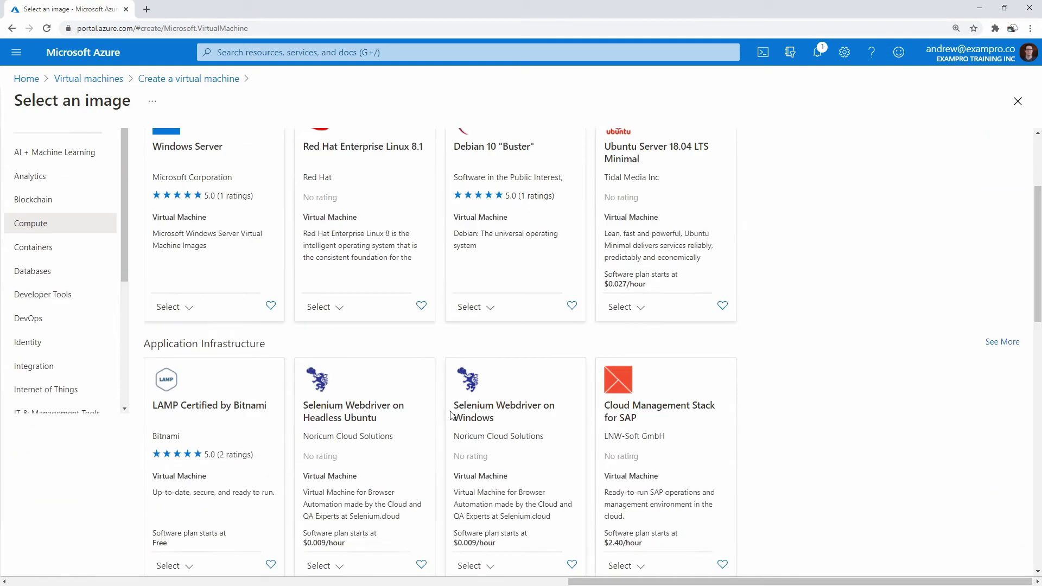
{"action": "scroll", "coordinate": [451, 415], "scroll_direction": "down", "scroll_amount": 7}
{"action": "left_click", "coordinate": [325, 445]}
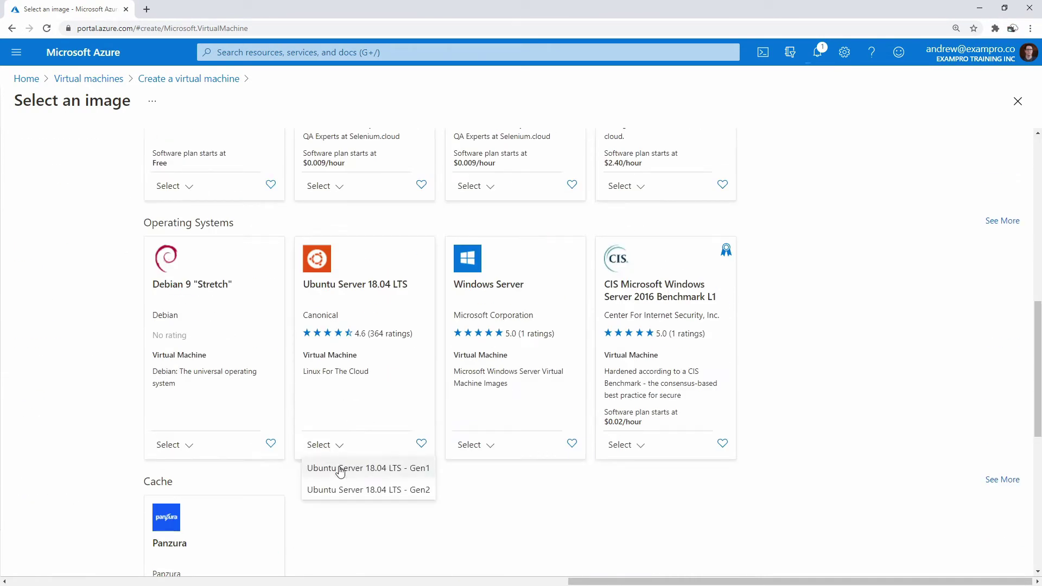
{"action": "left_click", "coordinate": [344, 490]}
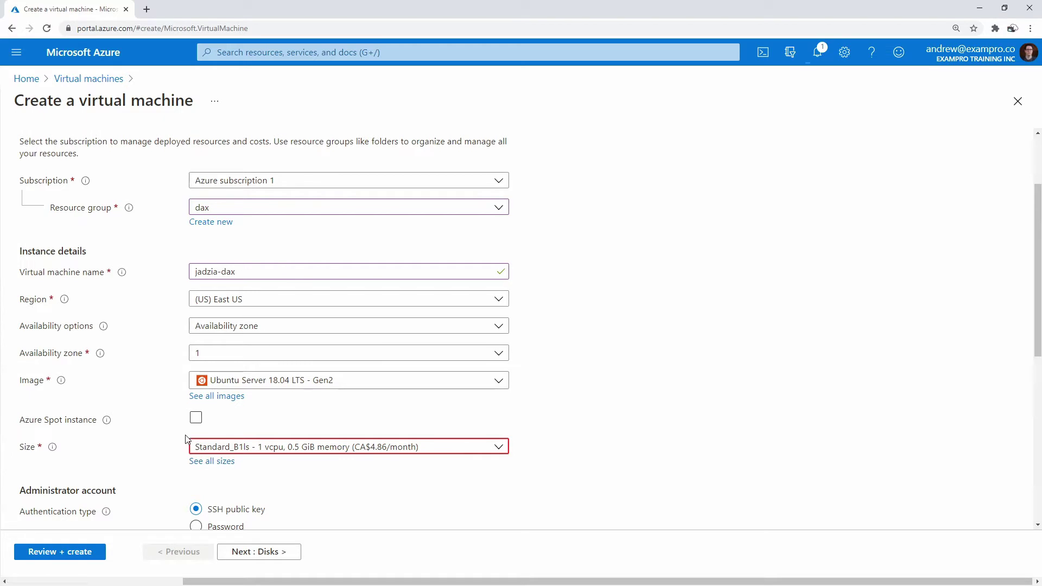
Step: Switch the administrator account to password authentication and set the username to dax
{"action": "scroll", "coordinate": [608, 446], "scroll_direction": "down", "scroll_amount": 2}
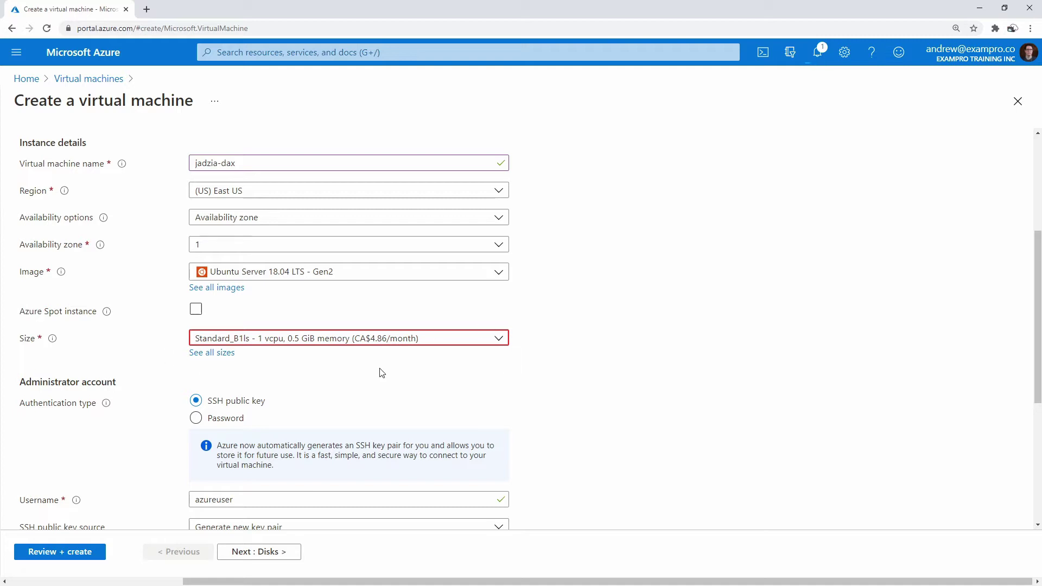
{"action": "left_click", "coordinate": [192, 421]}
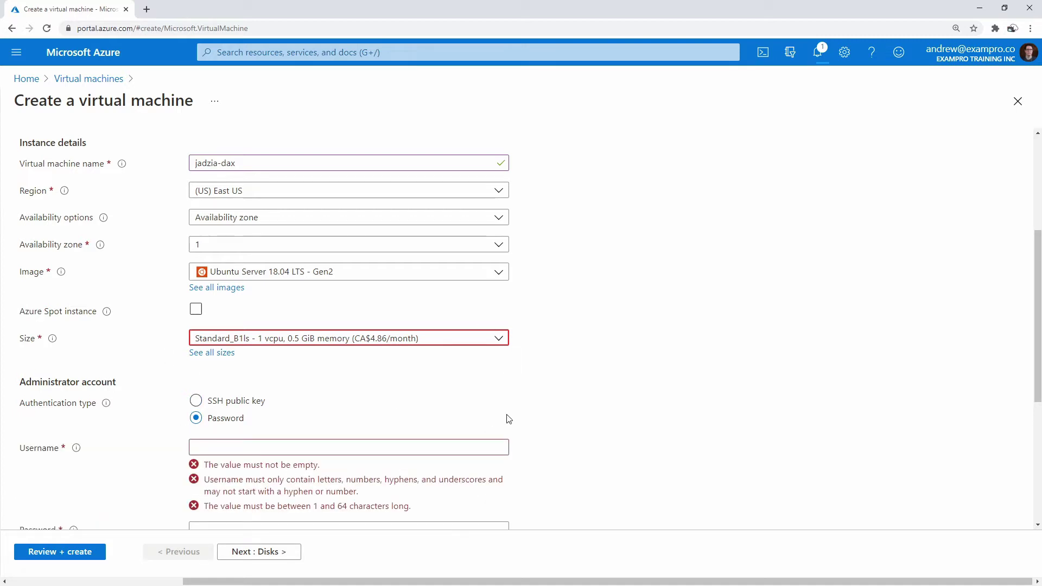
{"action": "scroll", "coordinate": [383, 415], "scroll_direction": "down", "scroll_amount": 1}
{"action": "left_click", "coordinate": [263, 392]}
{"action": "type", "text": "dax"}
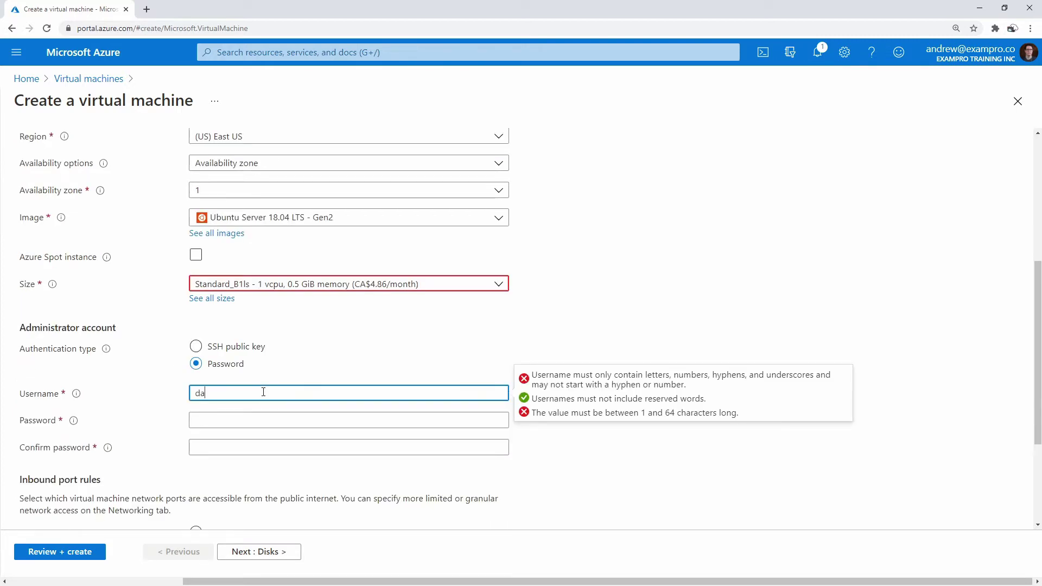
Step: Enter the administrator password, replace it with one that meets the complexity rules, and confirm it
{"action": "left_click", "coordinate": [245, 424]}
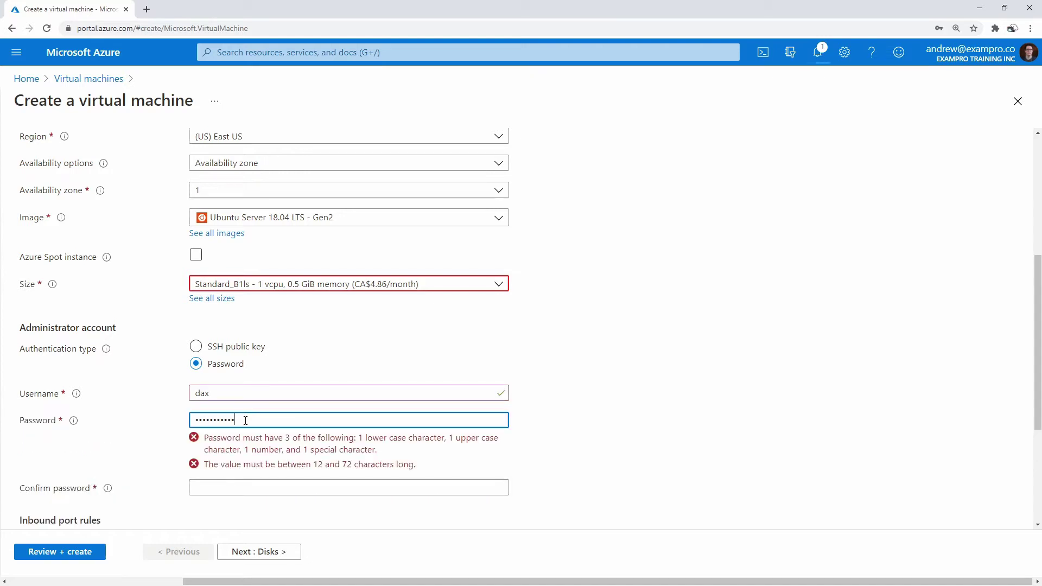
{"action": "key", "text": "ctrl+a"}
{"action": "type", "text": "P"}
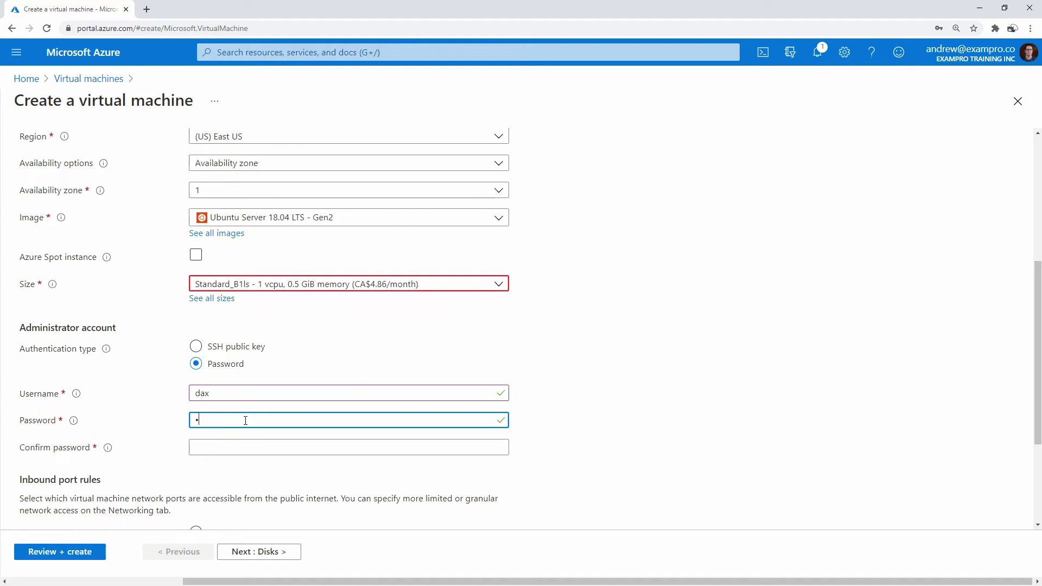
{"action": "key", "text": "Tab"}
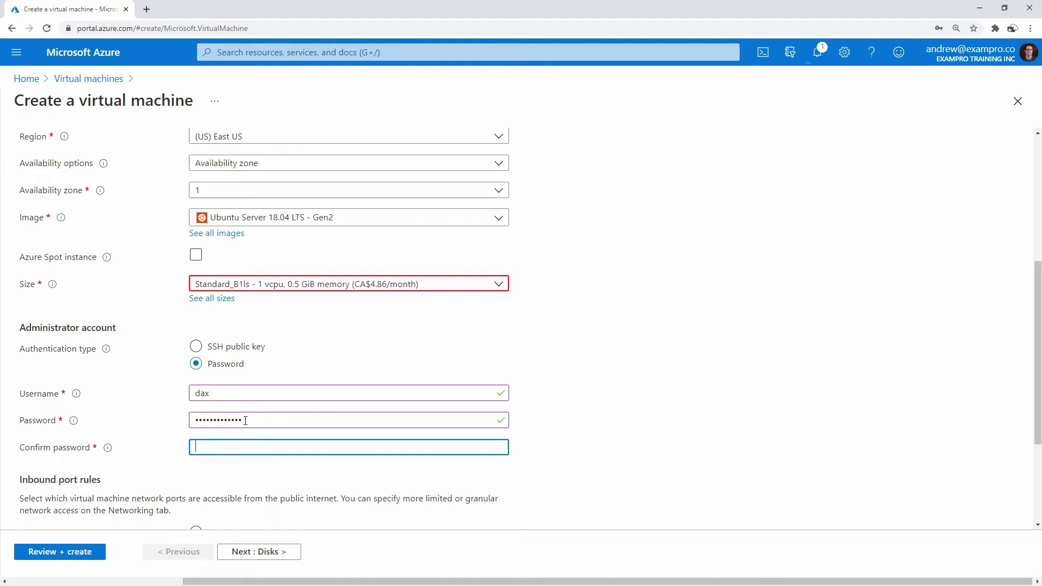
{"action": "type", "text": "••"}
{"action": "left_click", "coordinate": [558, 414]}
Step: Examine the inbound port rules, the disk options including the advanced ones, and the networking settings
{"action": "scroll", "coordinate": [549, 405], "scroll_direction": "down", "scroll_amount": 3}
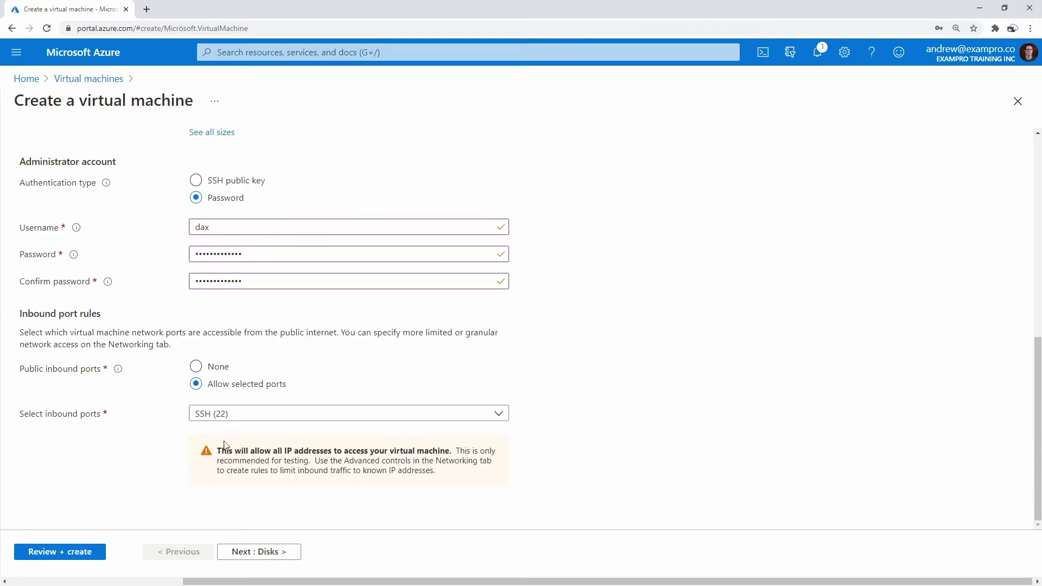
{"action": "left_click", "coordinate": [264, 552]}
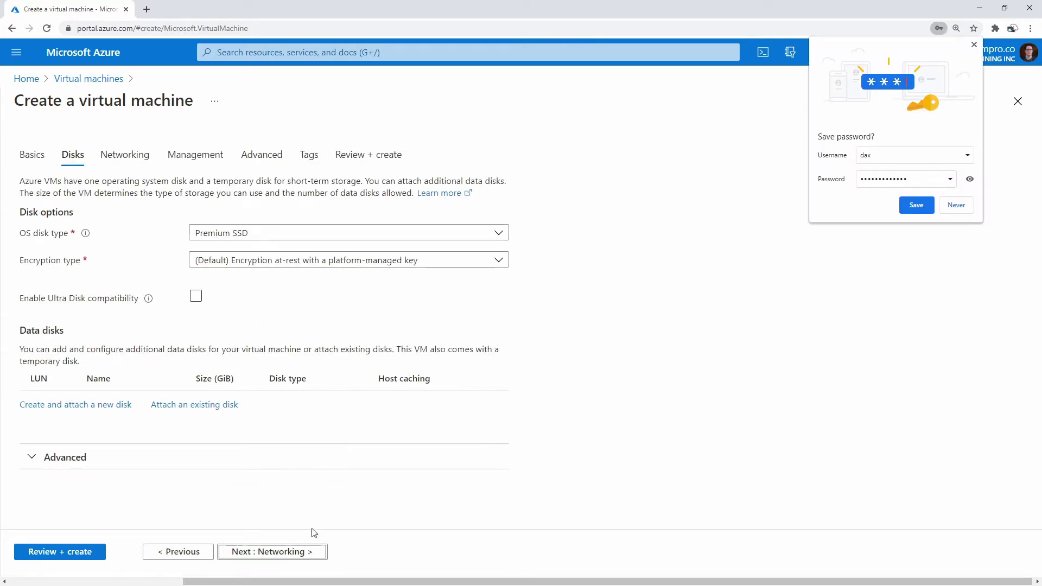
{"action": "left_click", "coordinate": [87, 459]}
{"action": "scroll", "coordinate": [163, 439], "scroll_direction": "down", "scroll_amount": 2}
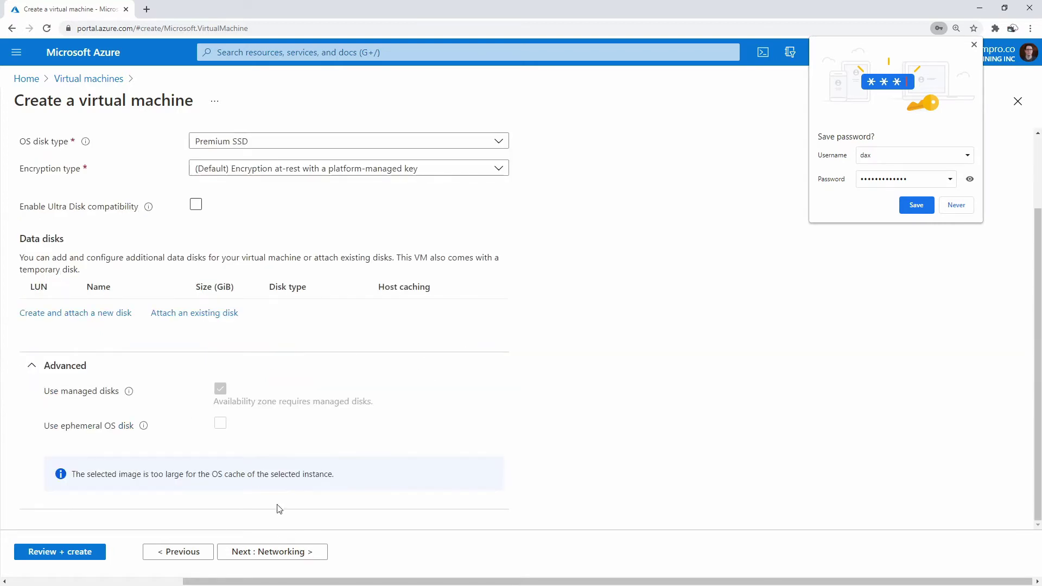
{"action": "left_click", "coordinate": [292, 549]}
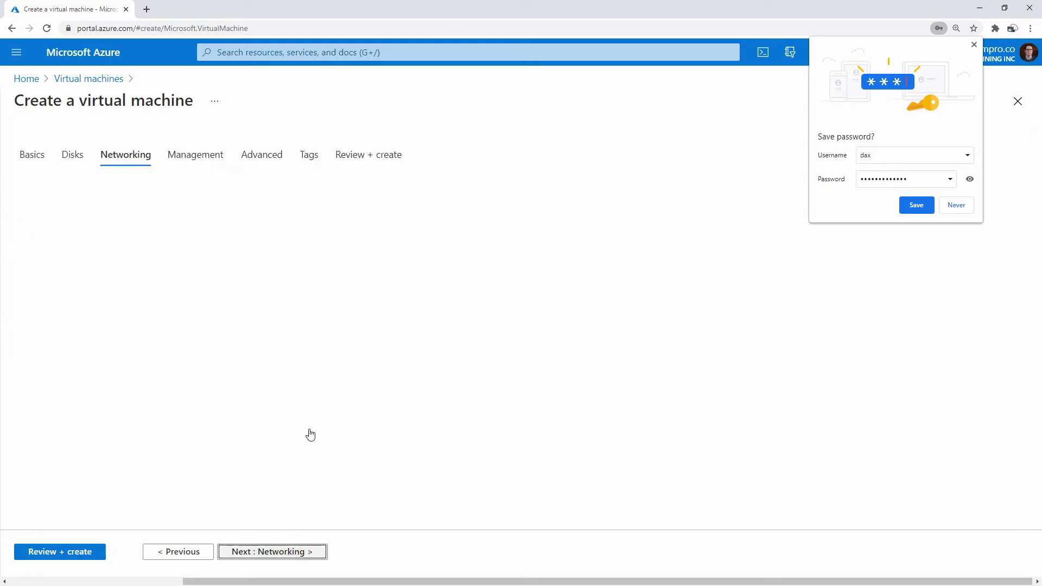
{"action": "scroll", "coordinate": [345, 395], "scroll_direction": "down", "scroll_amount": 2}
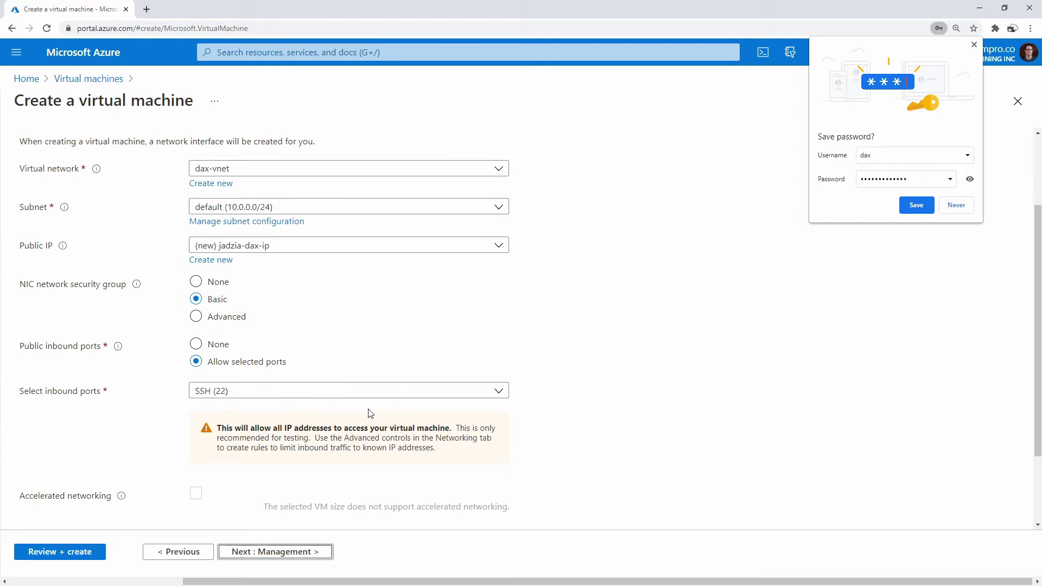
{"action": "scroll", "coordinate": [370, 414], "scroll_direction": "down", "scroll_amount": 2}
{"action": "scroll", "coordinate": [342, 448], "scroll_direction": "up", "scroll_amount": 4}
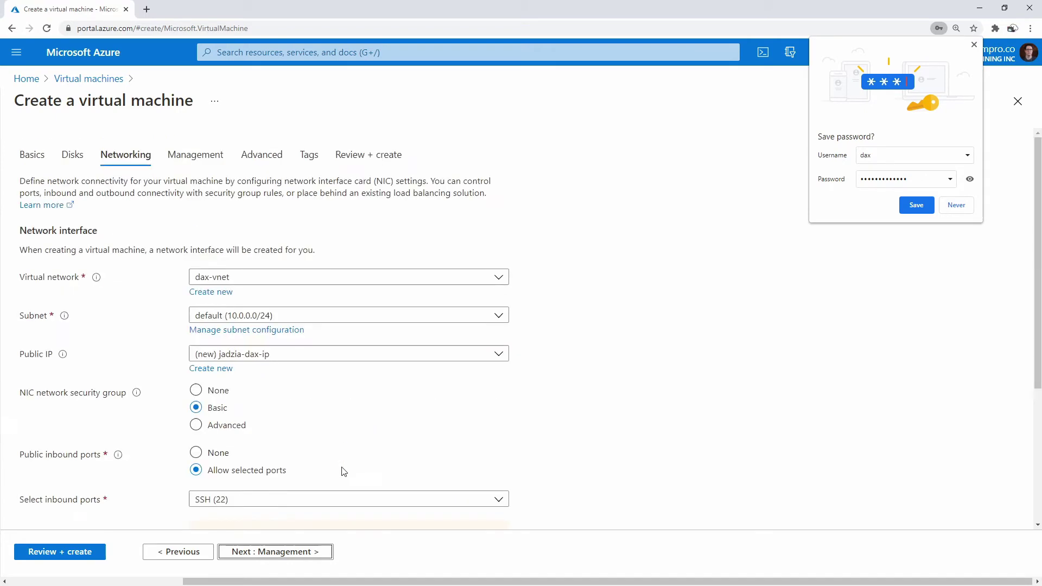
Step: Dismiss the browser's password offer and enable OS guest diagnostics under management, keeping the new storage account daxdiag772
{"action": "left_click", "coordinate": [275, 551]}
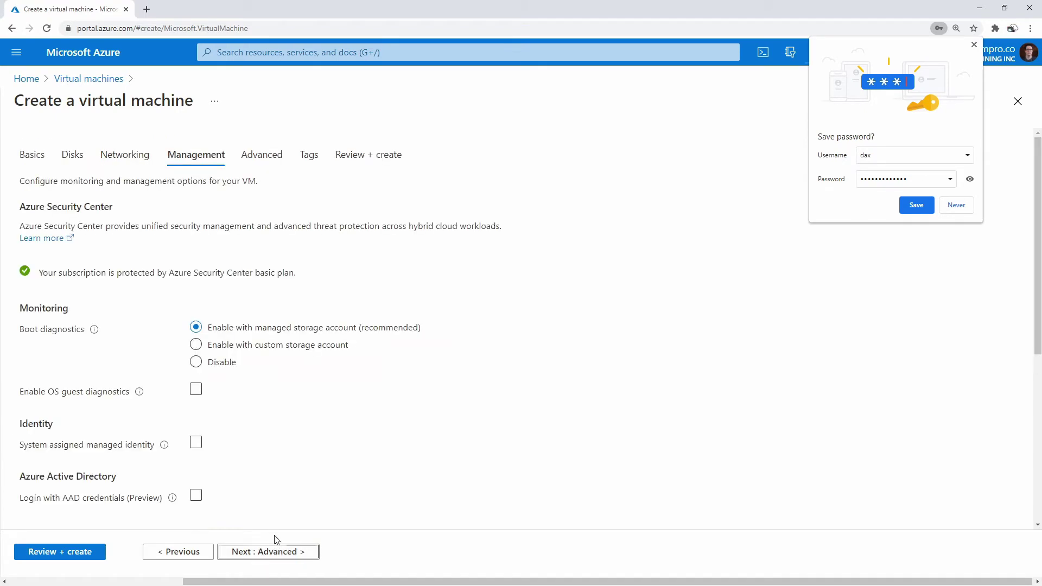
{"action": "left_click", "coordinate": [974, 44]}
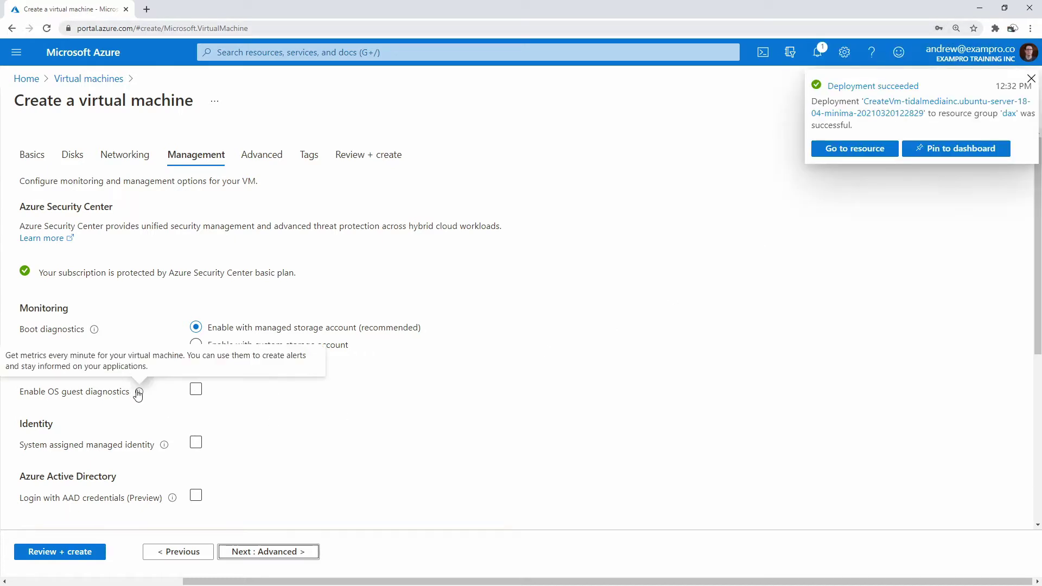
{"action": "left_click", "coordinate": [196, 389]}
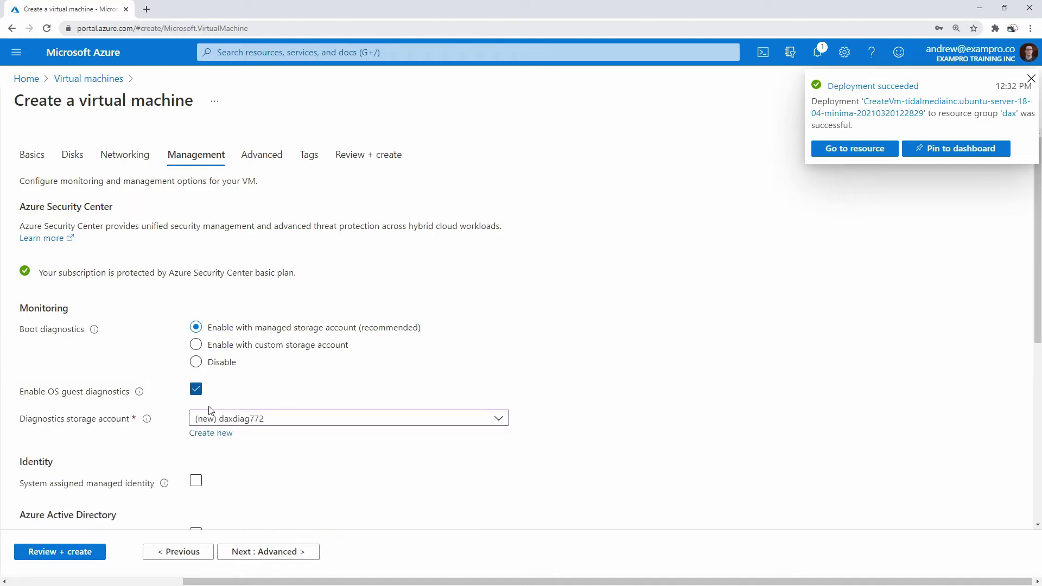
{"action": "left_click", "coordinate": [275, 419]}
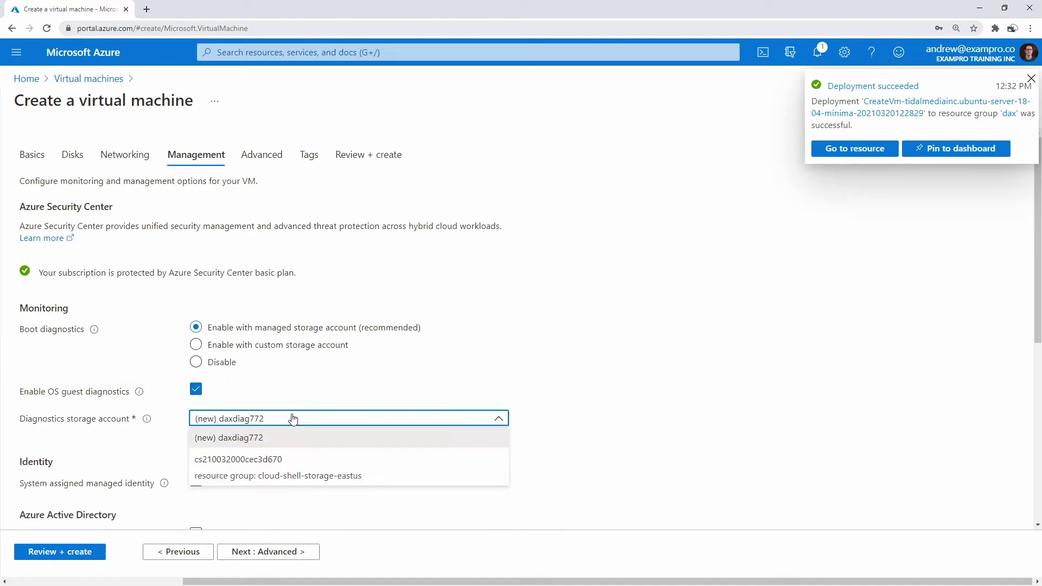
{"action": "left_click", "coordinate": [321, 408]}
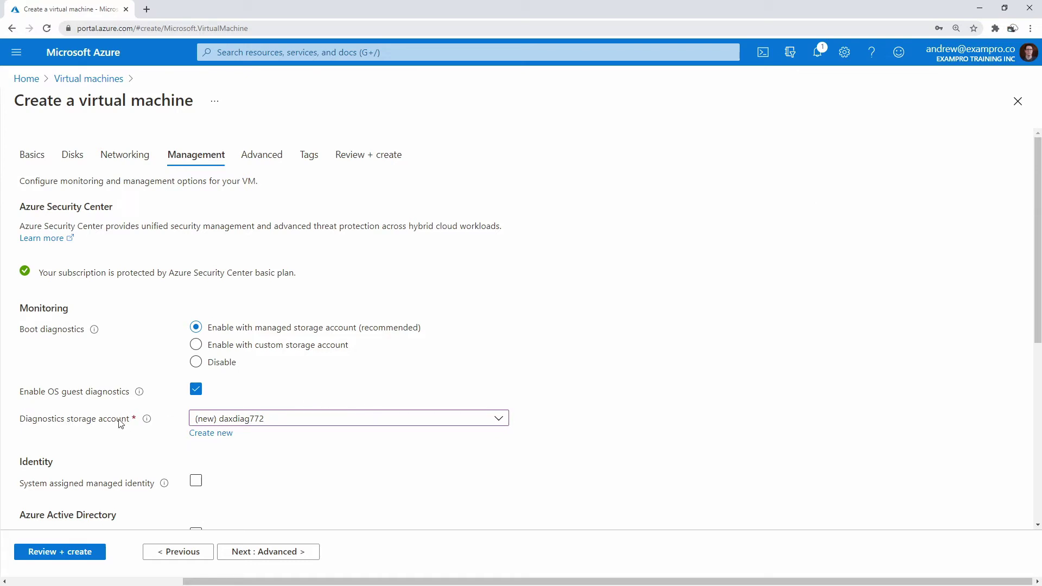
{"action": "mouse_move", "coordinate": [146, 422]}
Step: Examine the remaining management settings through guest OS updates and the advanced settings through VM generation
{"action": "scroll", "coordinate": [306, 451], "scroll_direction": "down", "scroll_amount": 3}
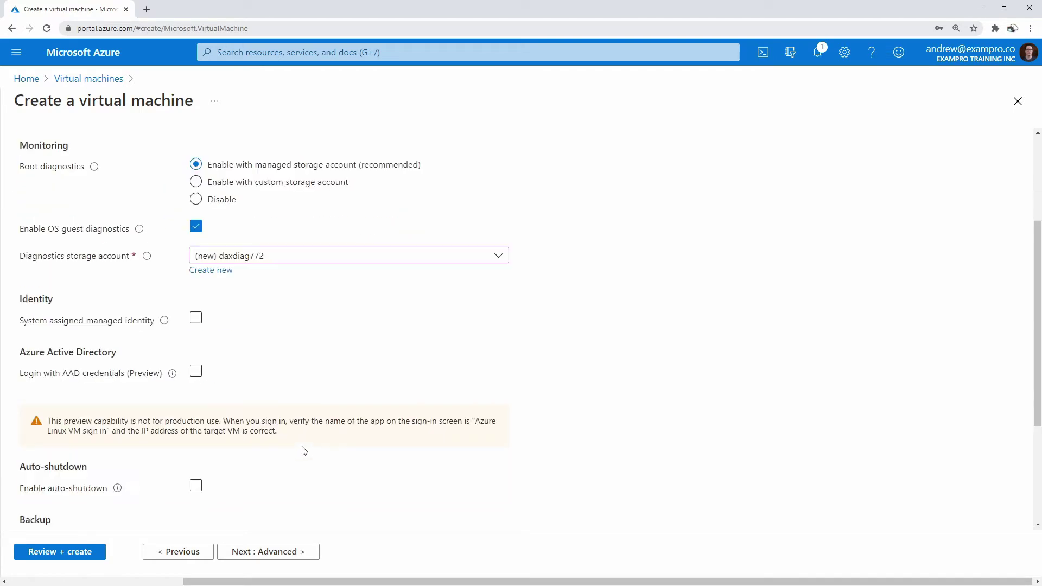
{"action": "scroll", "coordinate": [304, 451], "scroll_direction": "down", "scroll_amount": 2}
{"action": "scroll", "coordinate": [291, 471], "scroll_direction": "down", "scroll_amount": 1}
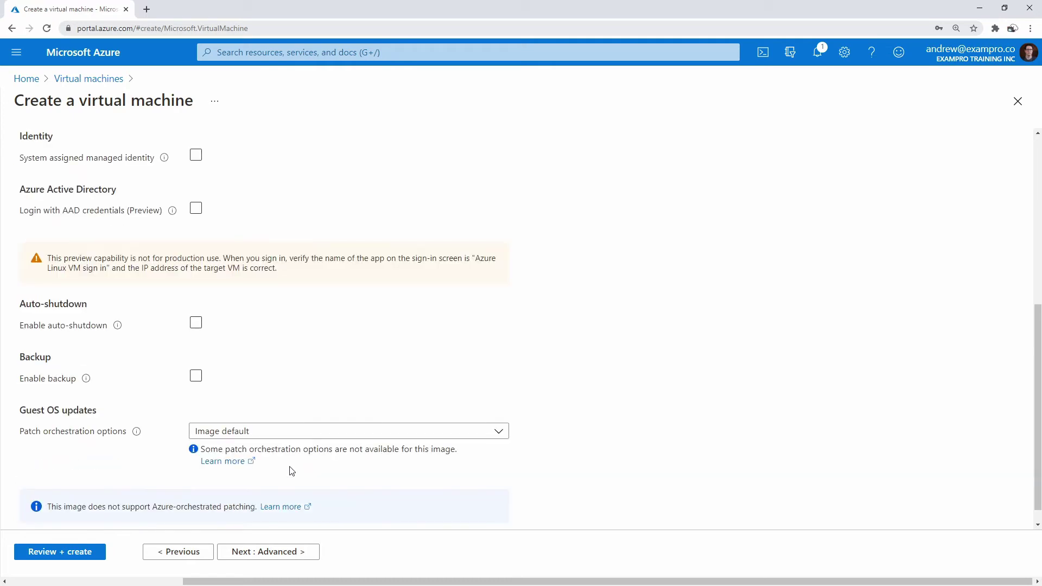
{"action": "left_click", "coordinate": [274, 550]}
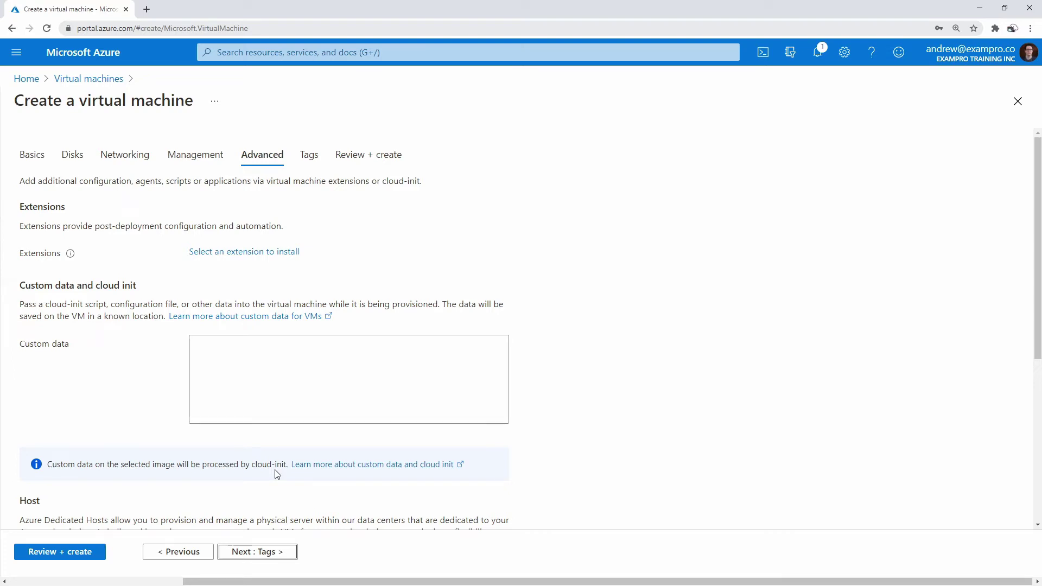
{"action": "scroll", "coordinate": [286, 468], "scroll_direction": "down", "scroll_amount": 4}
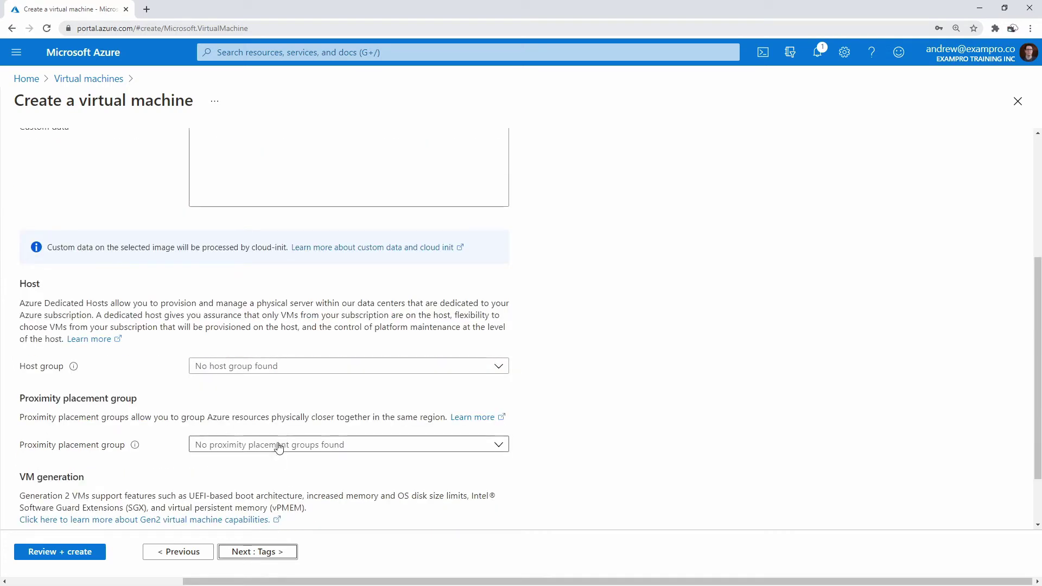
{"action": "scroll", "coordinate": [277, 455], "scroll_direction": "down", "scroll_amount": 1}
{"action": "scroll", "coordinate": [277, 454], "scroll_direction": "down", "scroll_amount": 1}
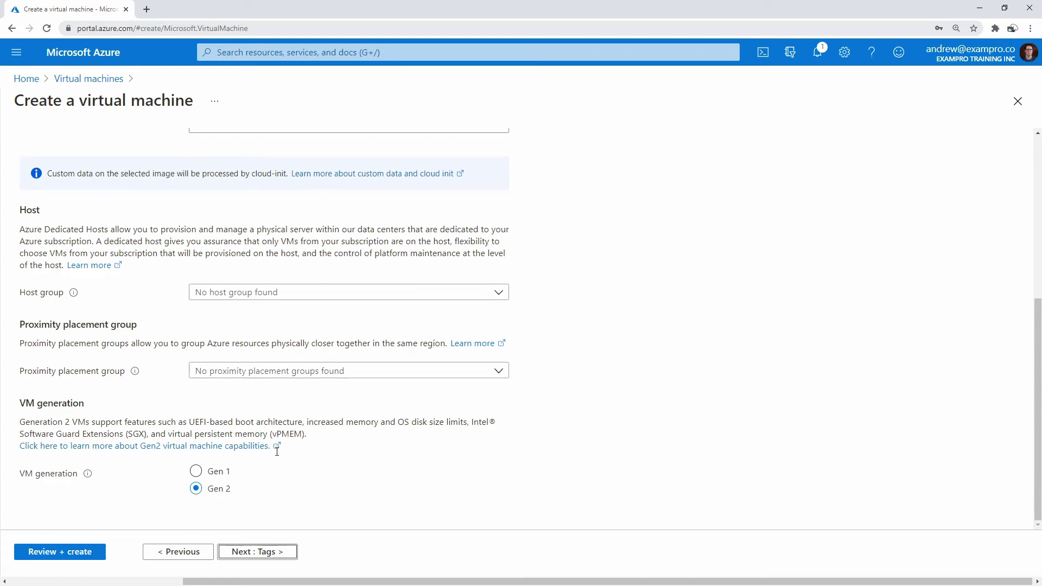
Step: Leave the tags empty and validate the virtual machine configuration for review
{"action": "scroll", "coordinate": [278, 473], "scroll_direction": "up", "scroll_amount": 5}
{"action": "left_click", "coordinate": [262, 551]}
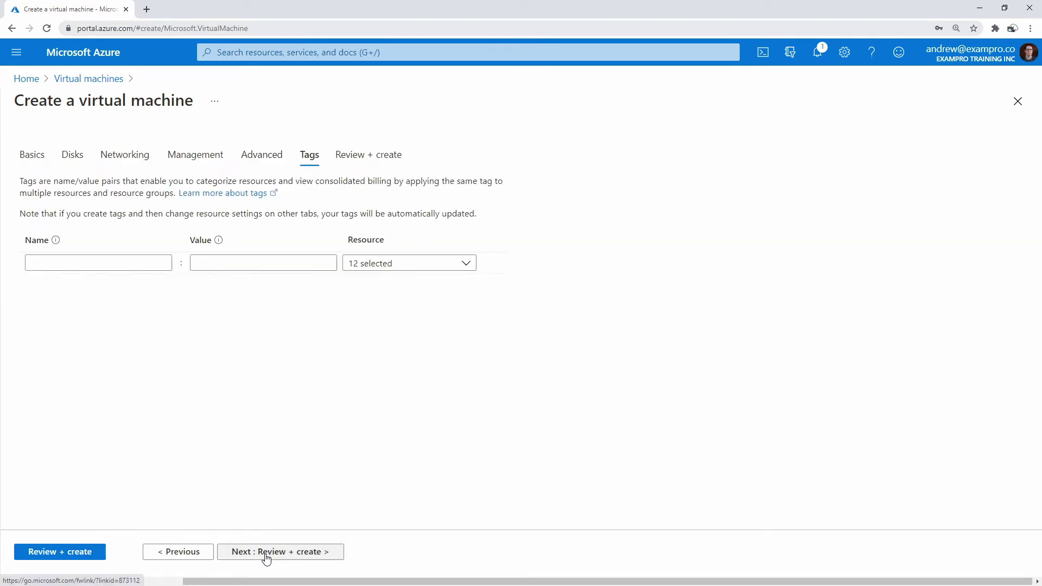
{"action": "left_click", "coordinate": [88, 555]}
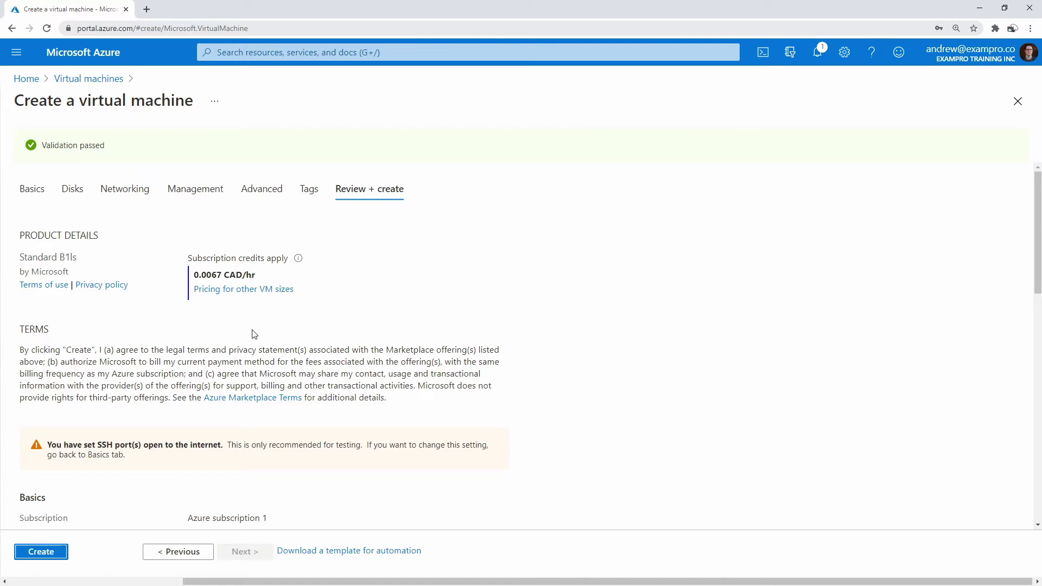
Step: Deploy the reviewed jadzia-dax virtual machine and start creating another virtual machine from the virtual machines list
{"action": "left_click", "coordinate": [54, 552]}
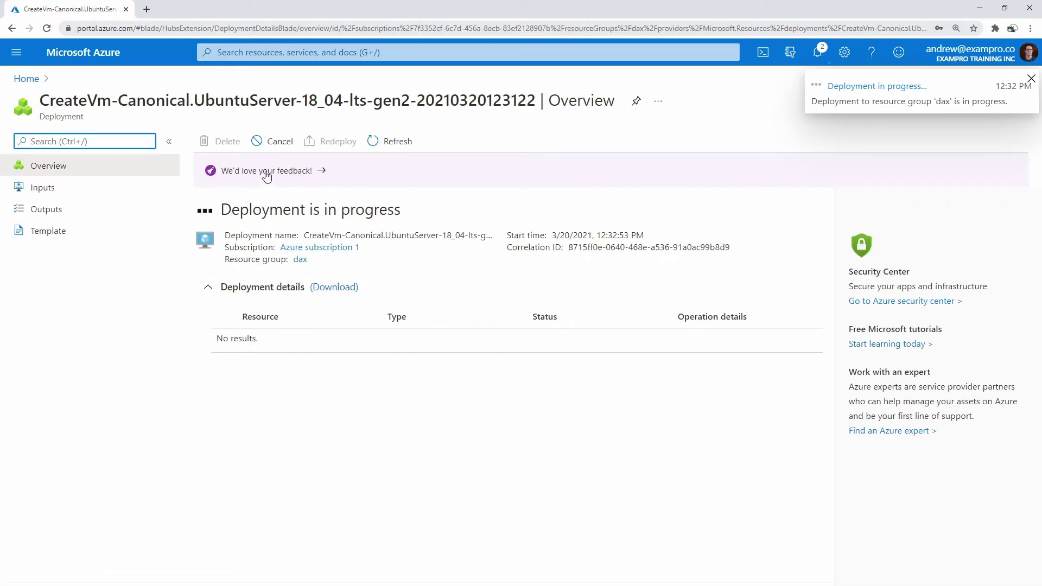
{"action": "left_click", "coordinate": [298, 52]}
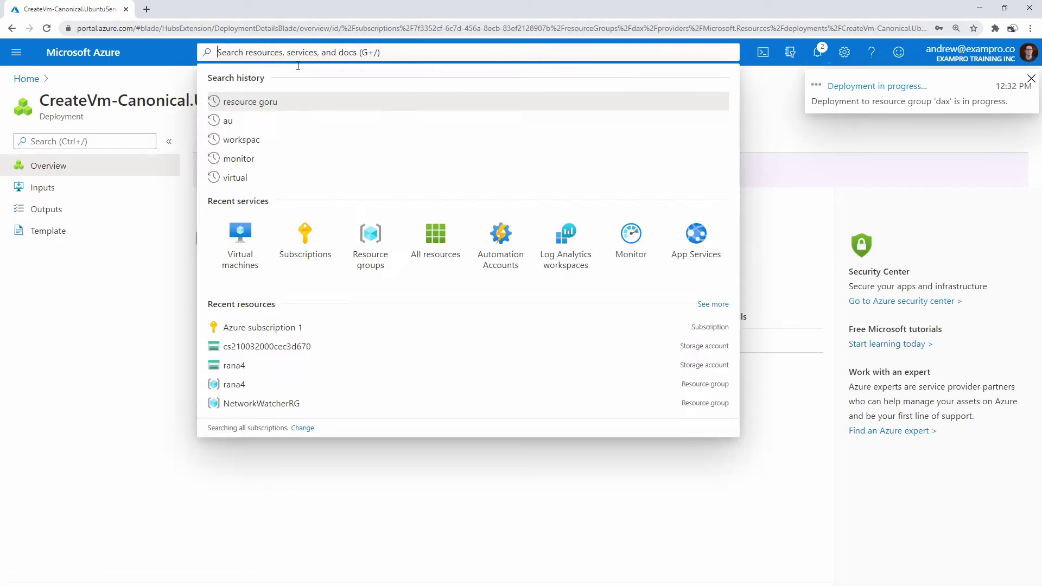
{"action": "left_click", "coordinate": [246, 231]}
{"action": "left_click", "coordinate": [46, 147]}
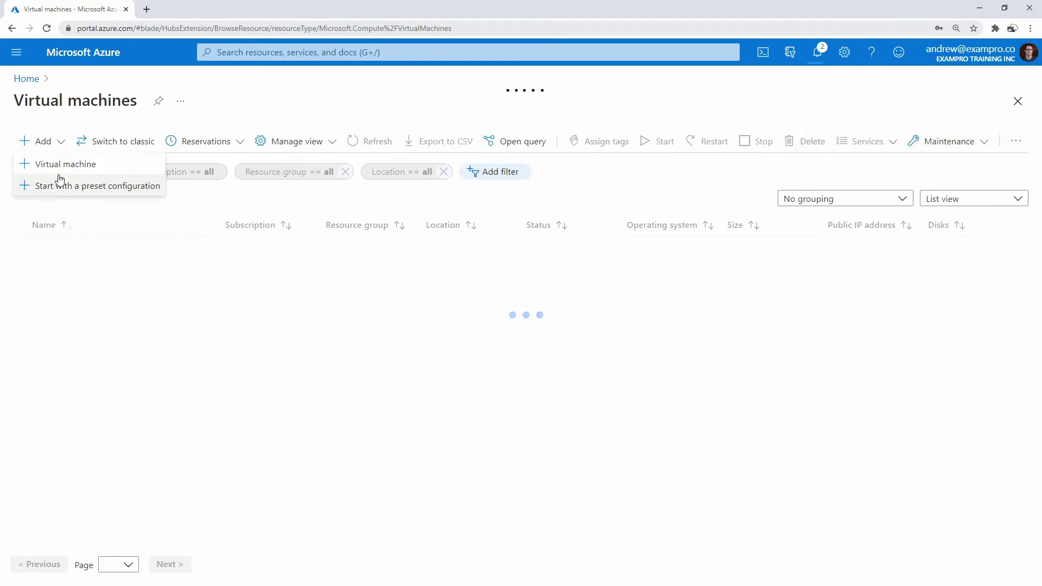
{"action": "left_click", "coordinate": [58, 167]}
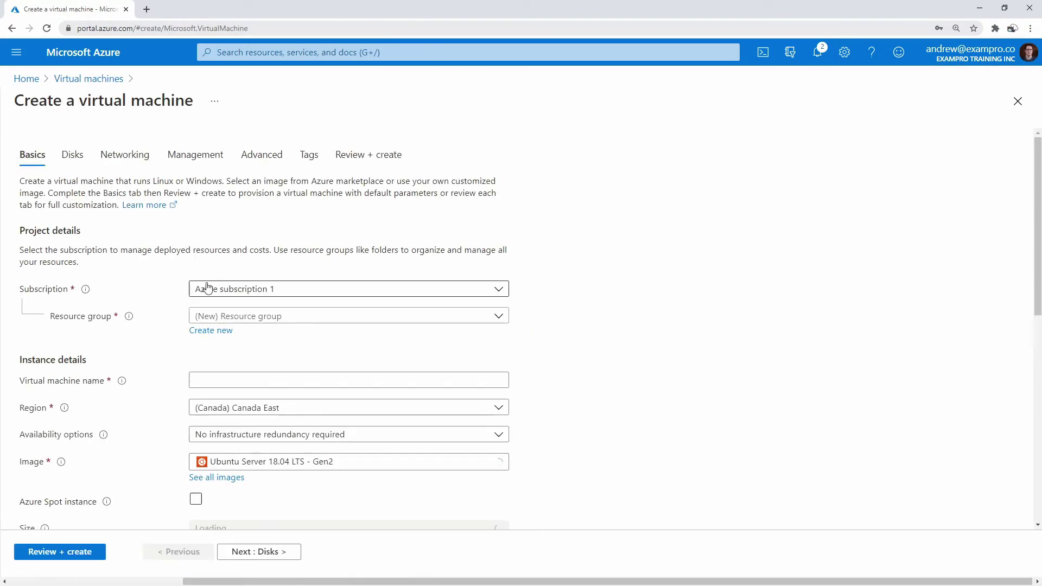
Step: Assign the new virtual machine to resource group dax and name it lela-dax
{"action": "left_click", "coordinate": [269, 319]}
{"action": "left_click", "coordinate": [217, 384]}
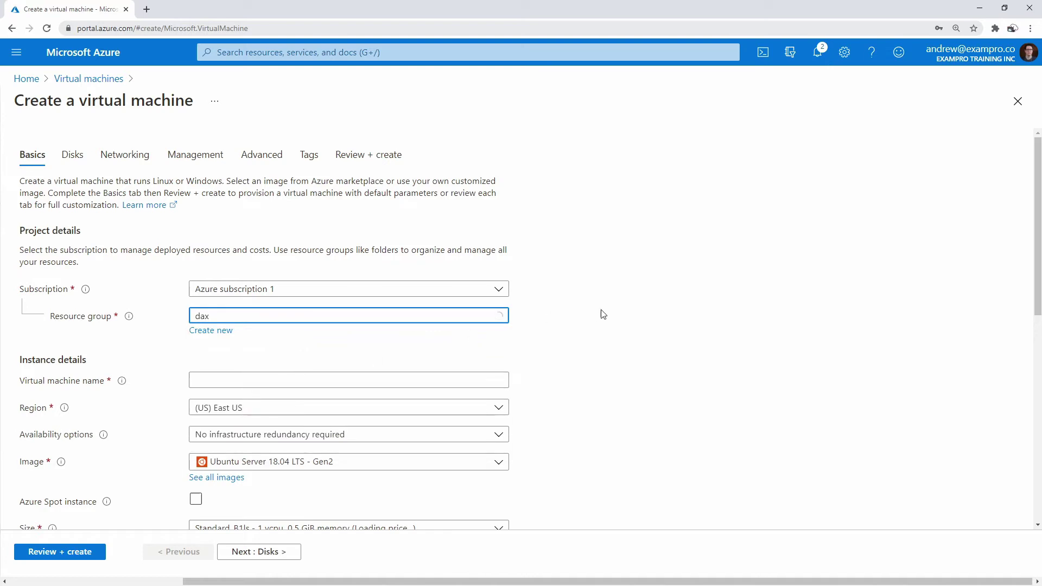
{"action": "left_click", "coordinate": [342, 381]}
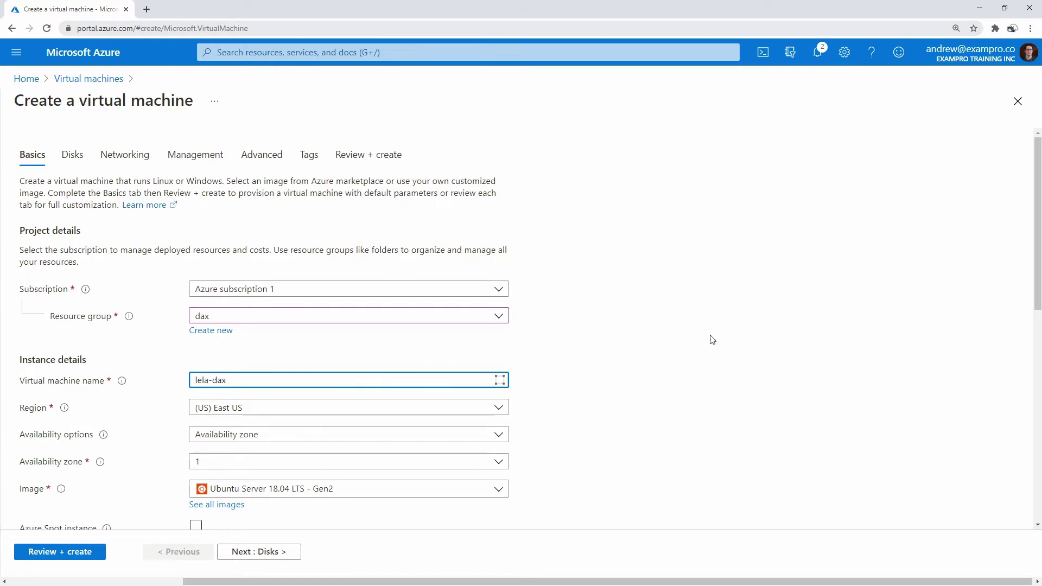
{"action": "left_click", "coordinate": [716, 318]}
Step: Choose the Windows Server 2019 Datacenter - Gen2 image from the Marketplace for lela-dax
{"action": "scroll", "coordinate": [630, 300], "scroll_direction": "down", "scroll_amount": 2}
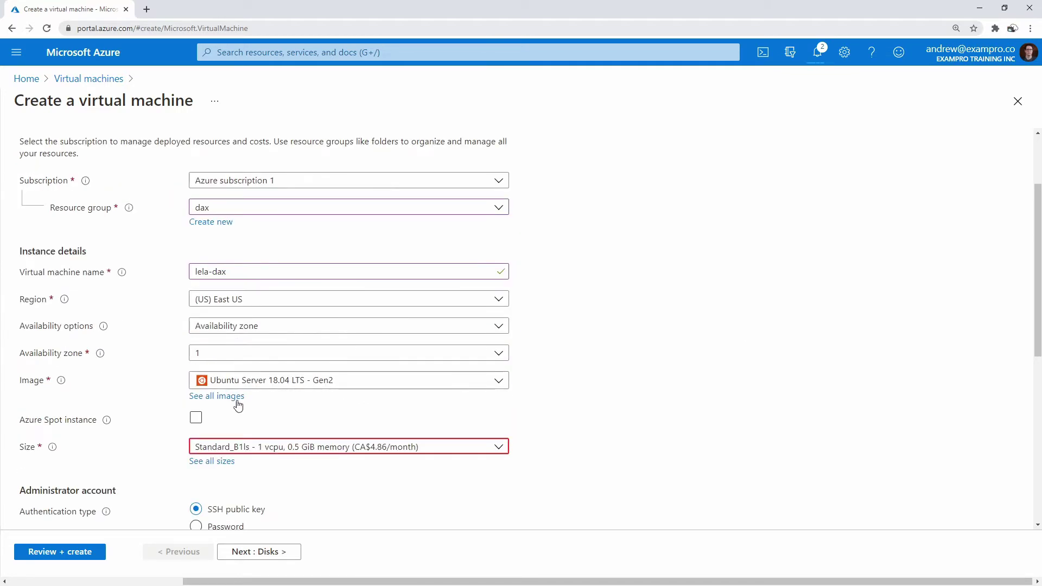
{"action": "left_click", "coordinate": [238, 399]}
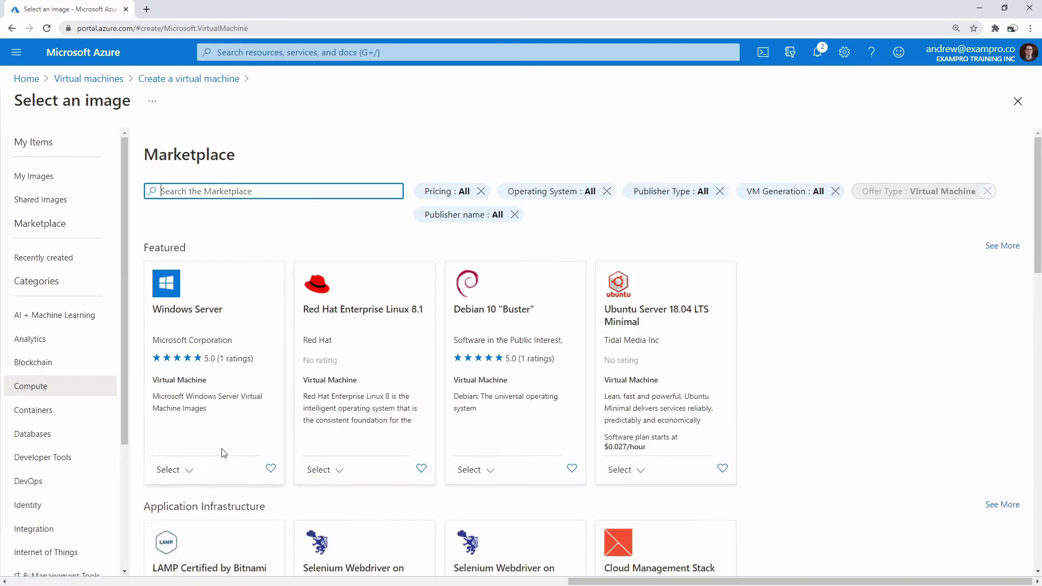
{"action": "left_click", "coordinate": [175, 470]}
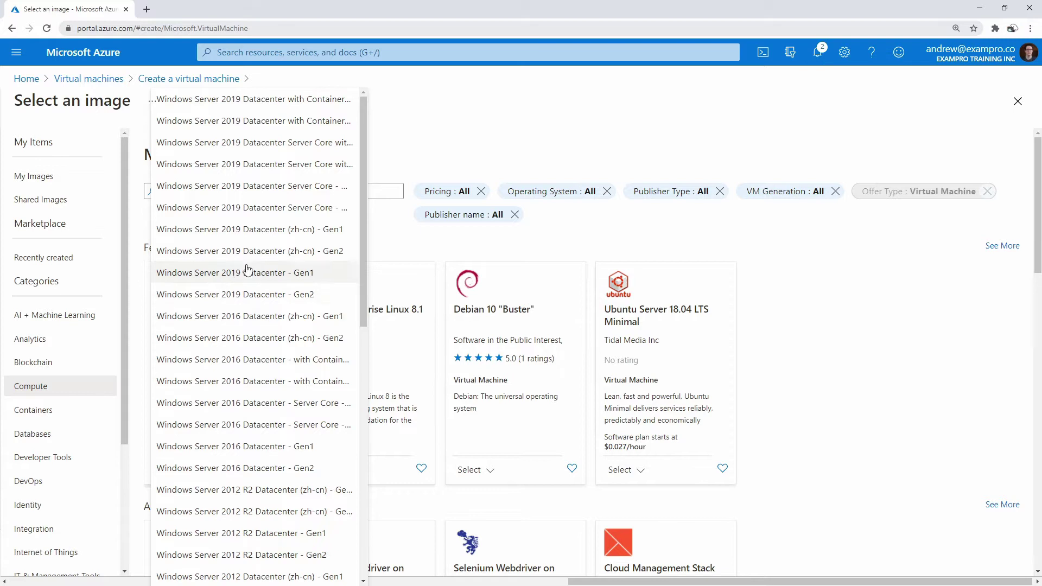
{"action": "left_click", "coordinate": [249, 293]}
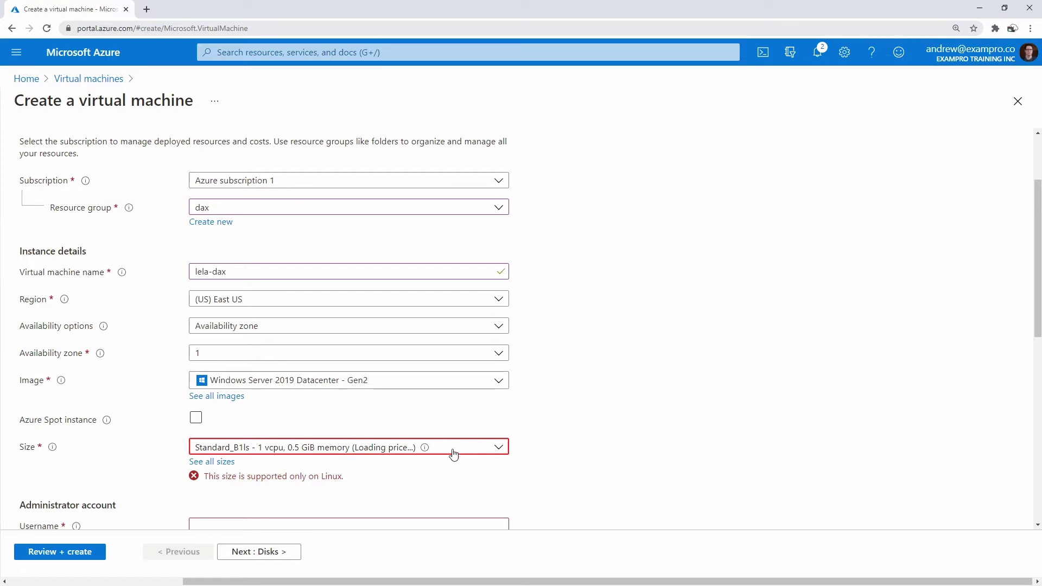
Step: Compare the monthly costs of the commonly used VM sizes and set the size to D2s_v3
{"action": "left_click", "coordinate": [224, 461]}
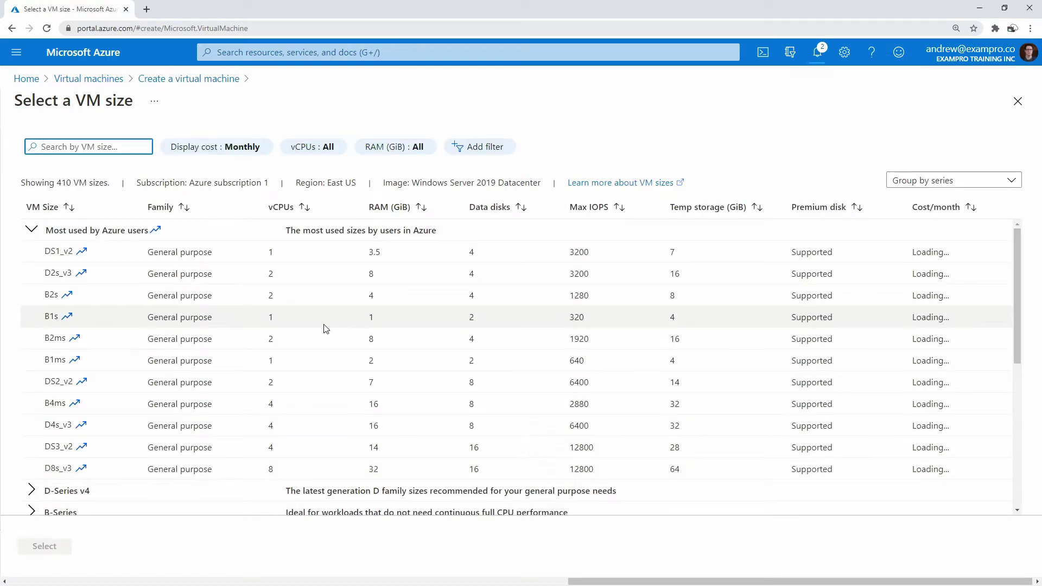
{"action": "left_click", "coordinate": [49, 385]}
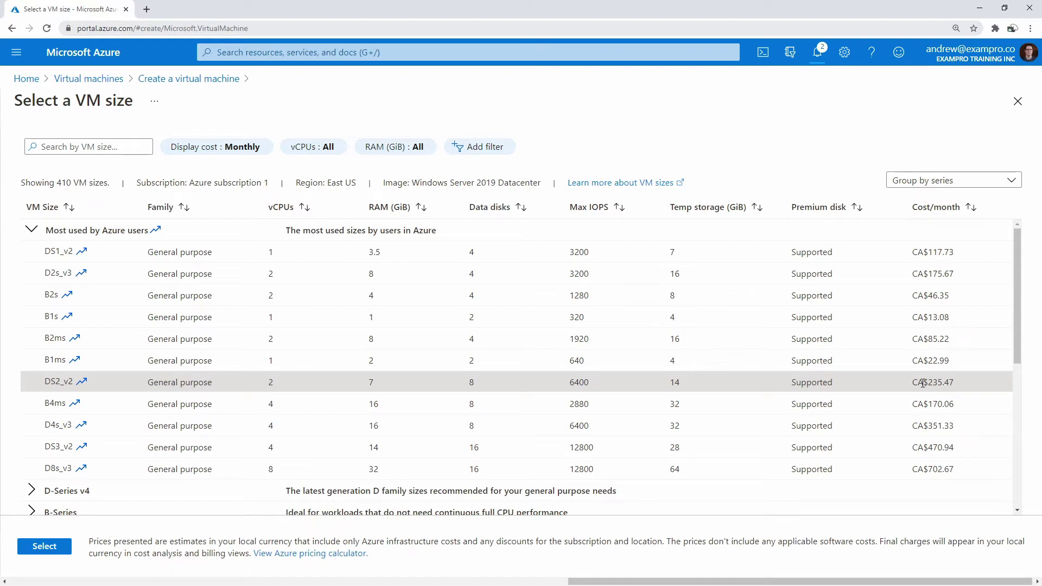
{"action": "left_click_drag", "start_coordinate": [922, 383], "coordinate": [961, 390]}
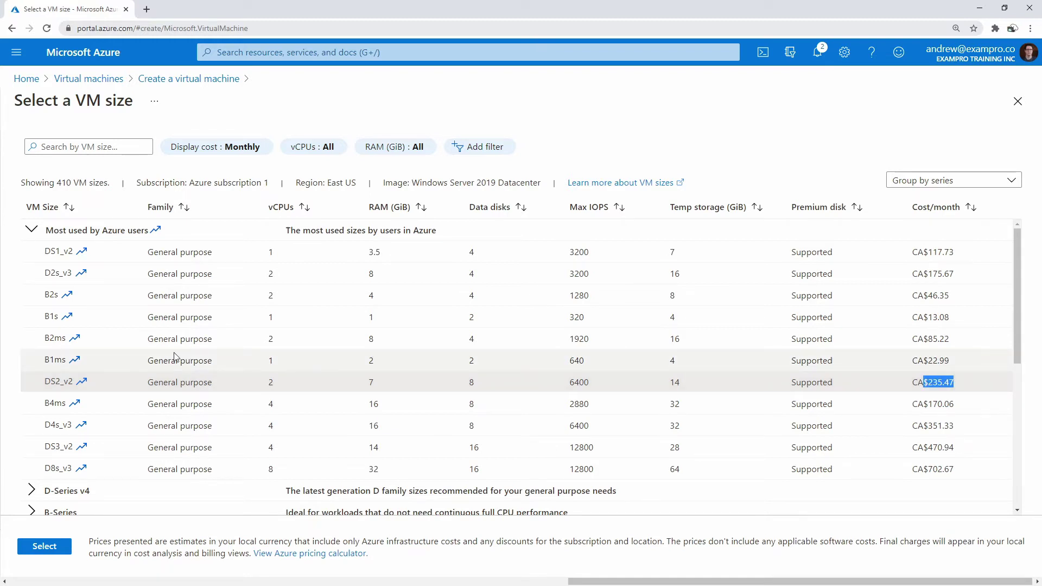
{"action": "left_click", "coordinate": [117, 255]}
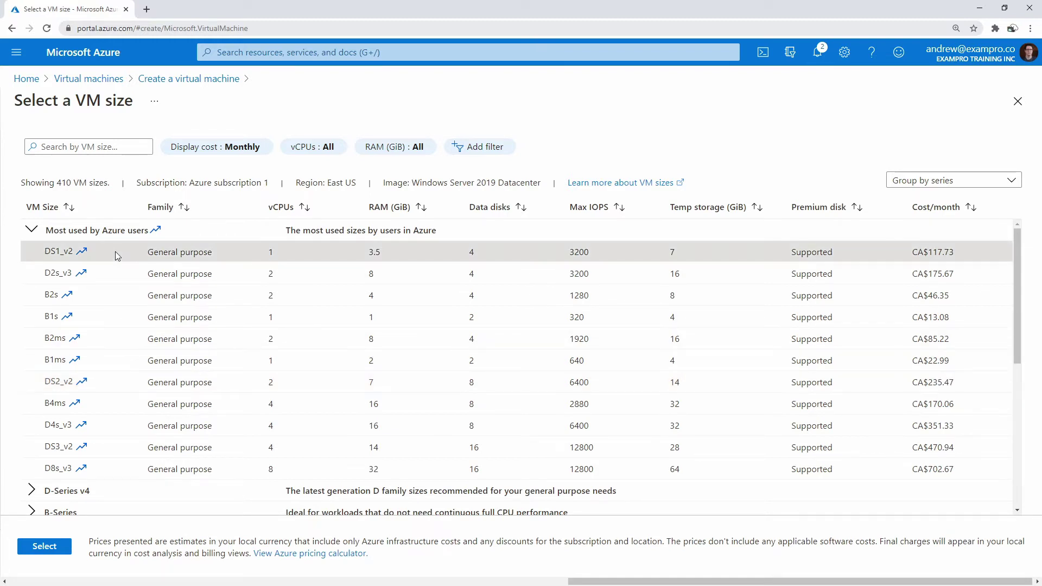
{"action": "left_click", "coordinate": [103, 279]}
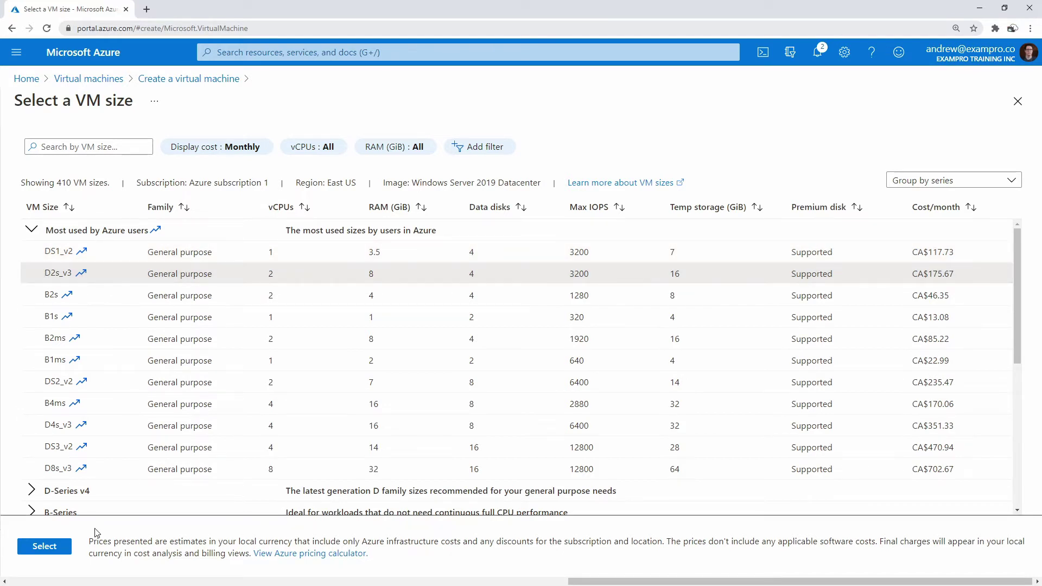
{"action": "left_click", "coordinate": [44, 546]}
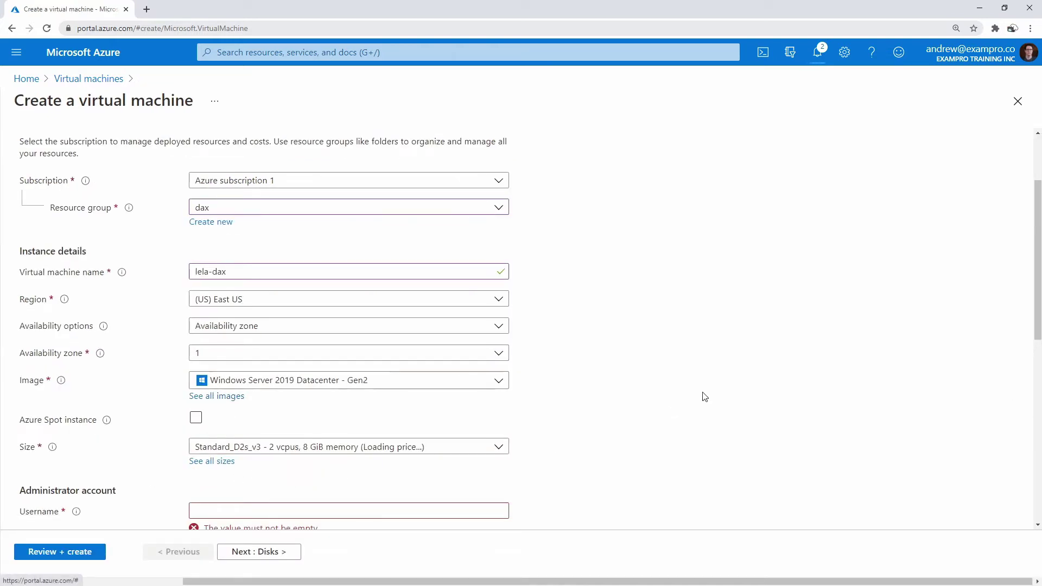
Step: Set the administrator username to dax and enter and confirm the account password
{"action": "scroll", "coordinate": [672, 426], "scroll_direction": "down", "scroll_amount": 2}
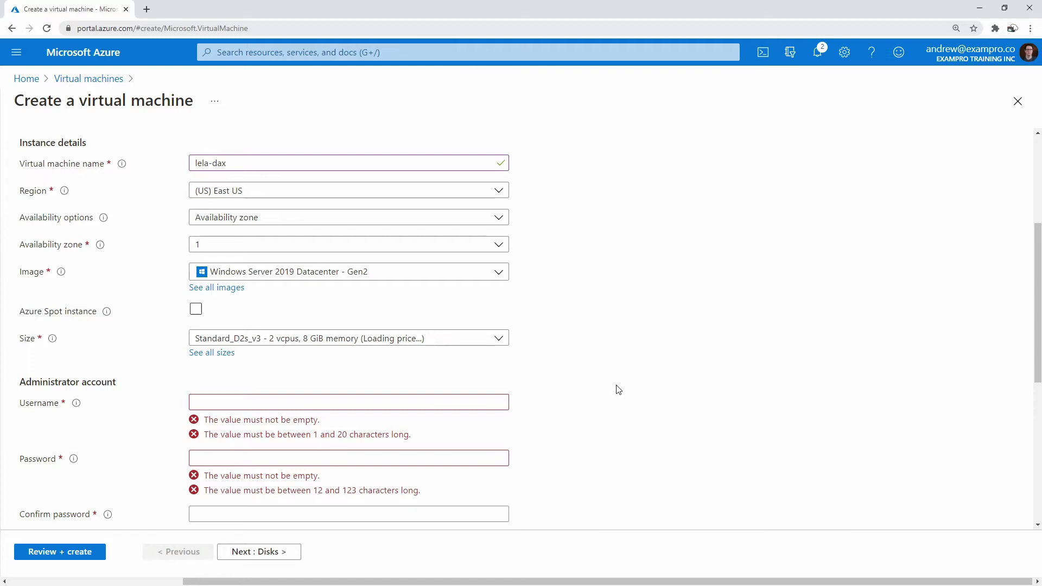
{"action": "scroll", "coordinate": [591, 420], "scroll_direction": "down", "scroll_amount": 1}
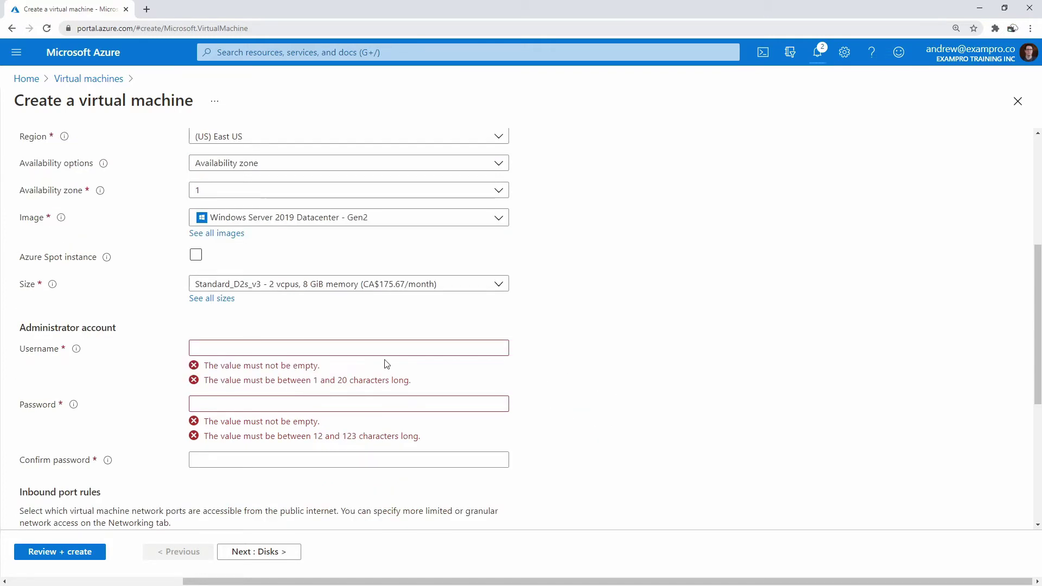
{"action": "left_click", "coordinate": [283, 347]}
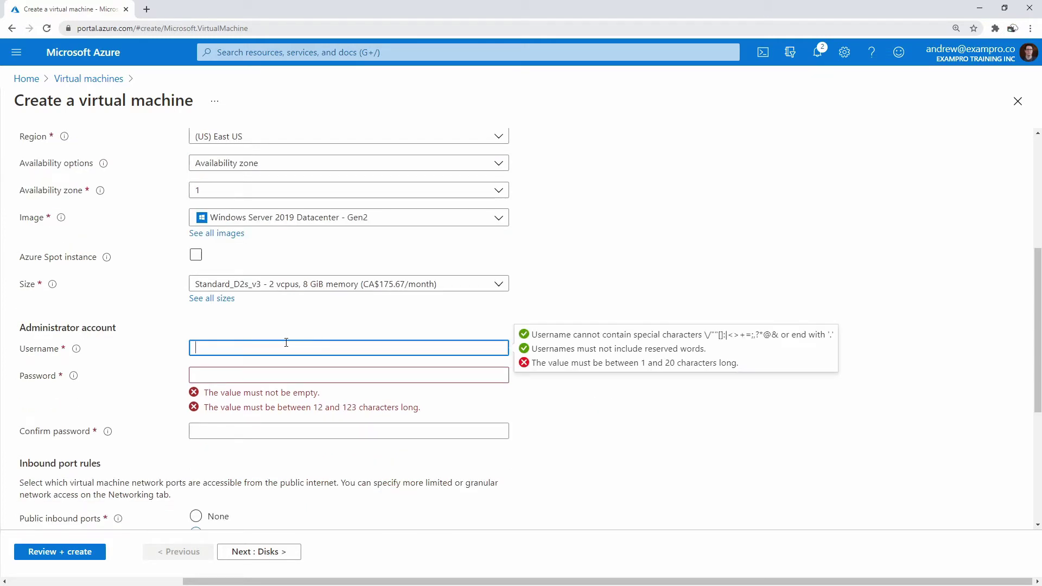
{"action": "left_click", "coordinate": [274, 370]}
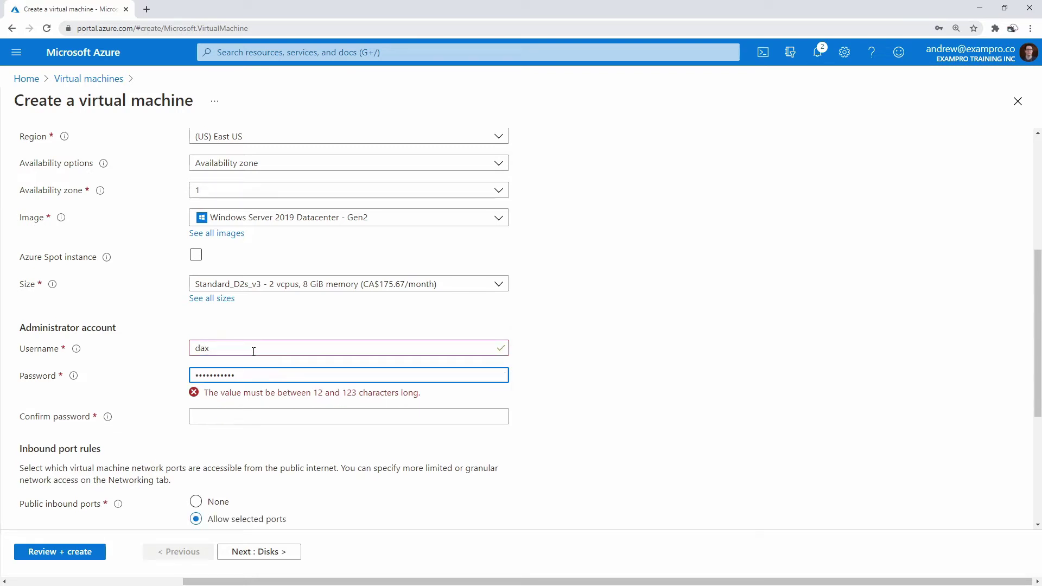
{"action": "key", "text": "ctrl+a"}
{"action": "type", "text": "••"}
{"action": "left_click", "coordinate": [272, 410]}
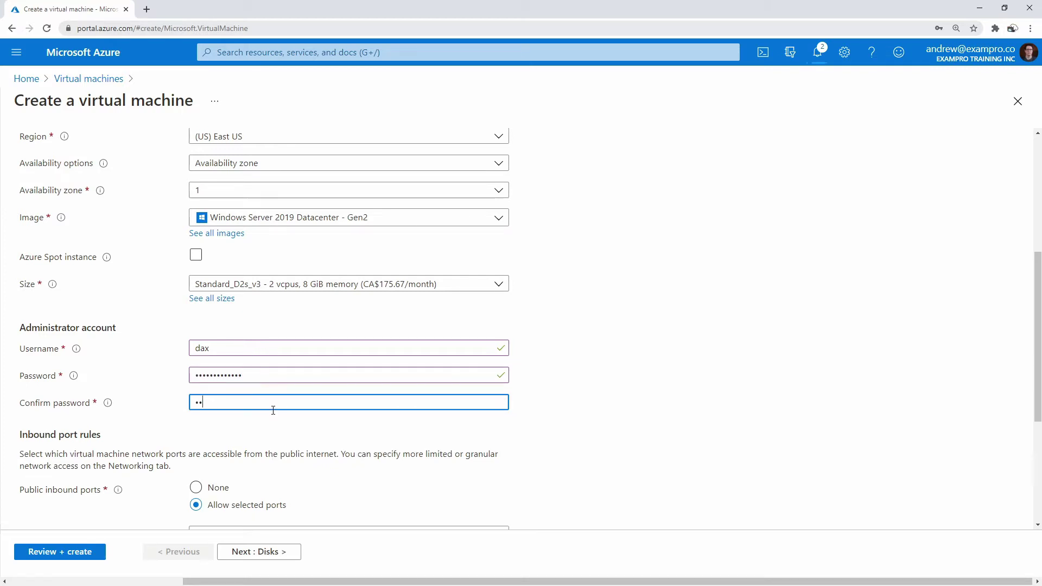
{"action": "left_click", "coordinate": [709, 404]}
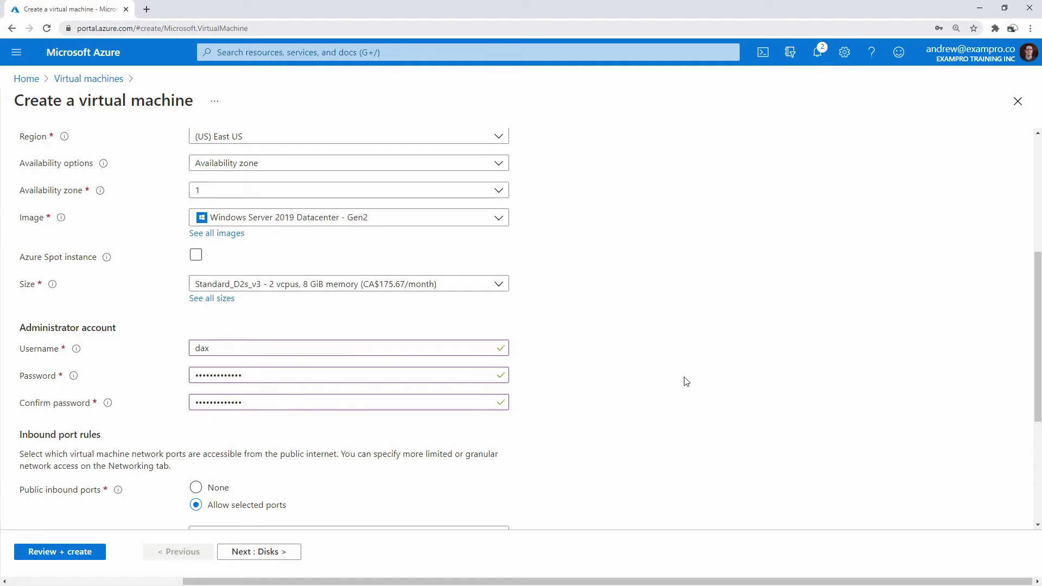
Step: Examine the inbound port rules, disk options and networking settings, dismissing the browser's offer to save the password
{"action": "scroll", "coordinate": [587, 374], "scroll_direction": "down", "scroll_amount": 2}
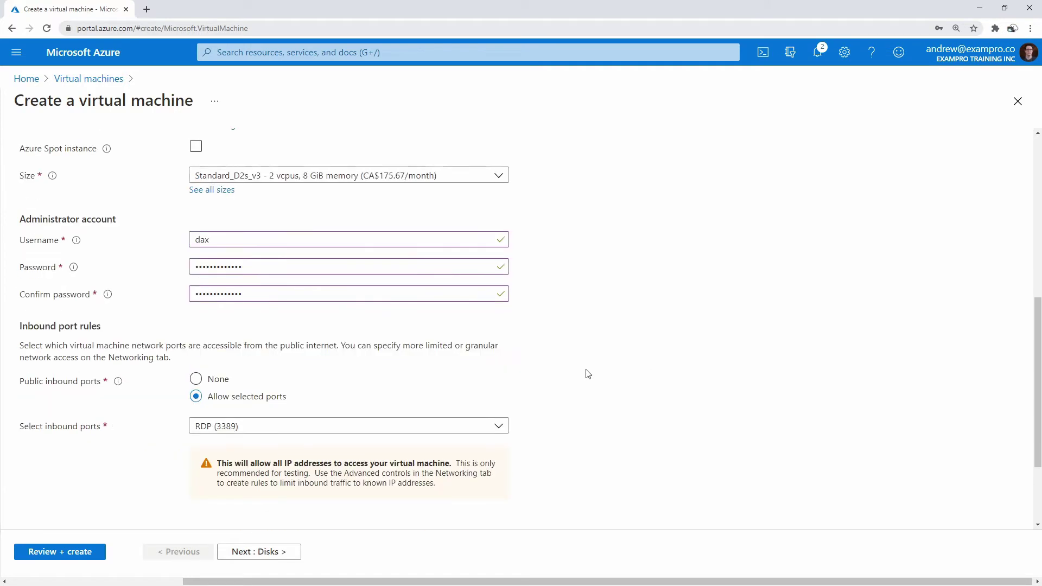
{"action": "left_click", "coordinate": [277, 553]}
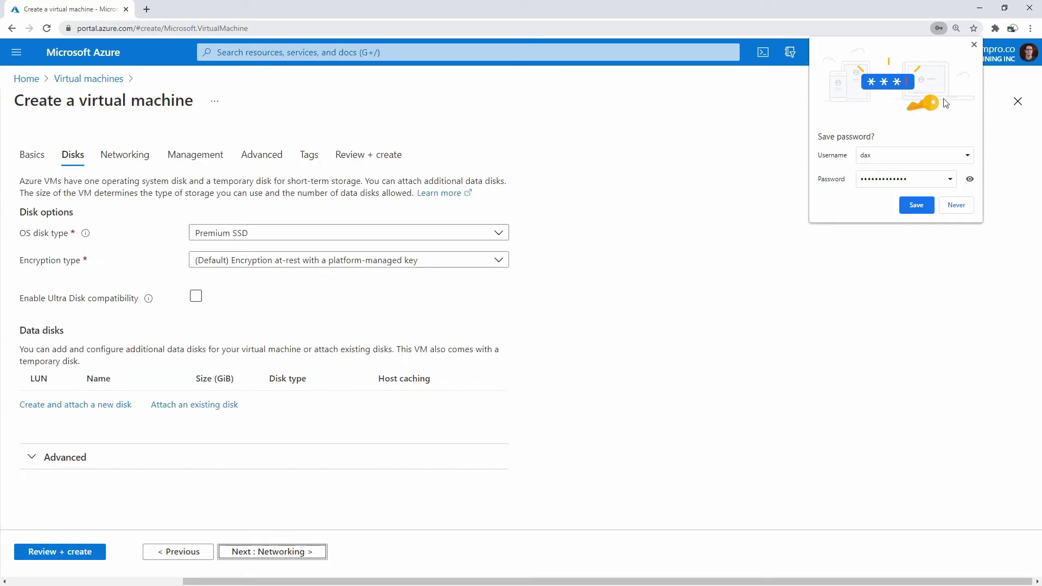
{"action": "left_click", "coordinate": [974, 45]}
{"action": "left_click", "coordinate": [304, 551]}
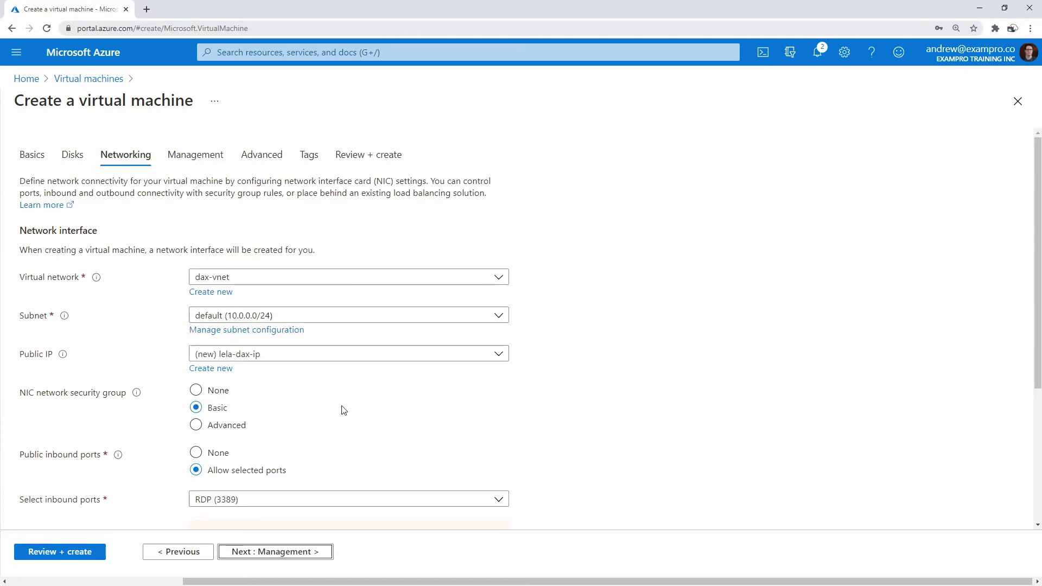
{"action": "scroll", "coordinate": [343, 410], "scroll_direction": "down", "scroll_amount": 4}
Step: Examine the OS guest diagnostics option under management and the advanced settings down to VM generation
{"action": "left_click", "coordinate": [298, 552]}
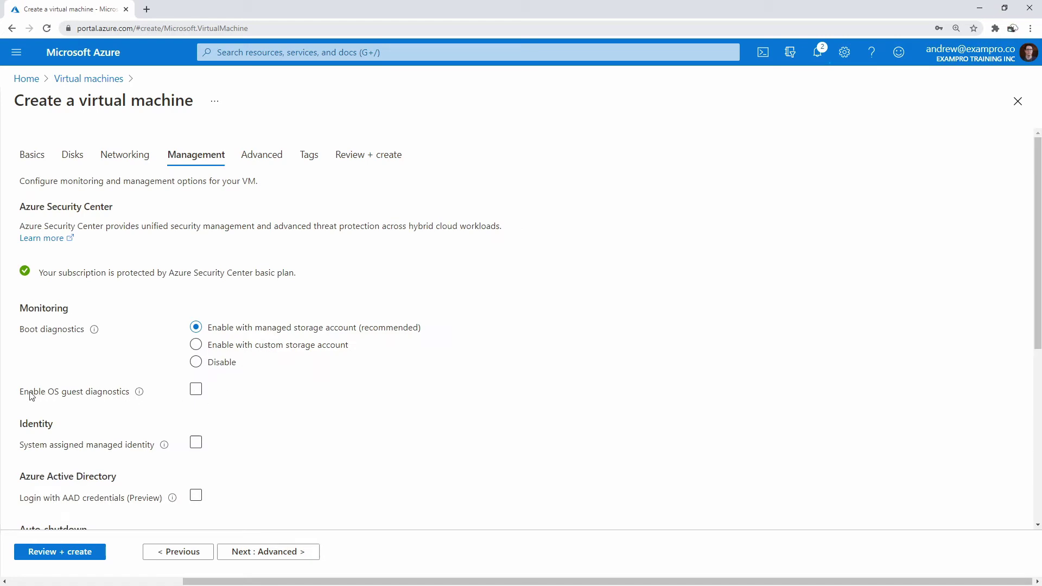
{"action": "left_click_drag", "start_coordinate": [28, 392], "coordinate": [134, 396]}
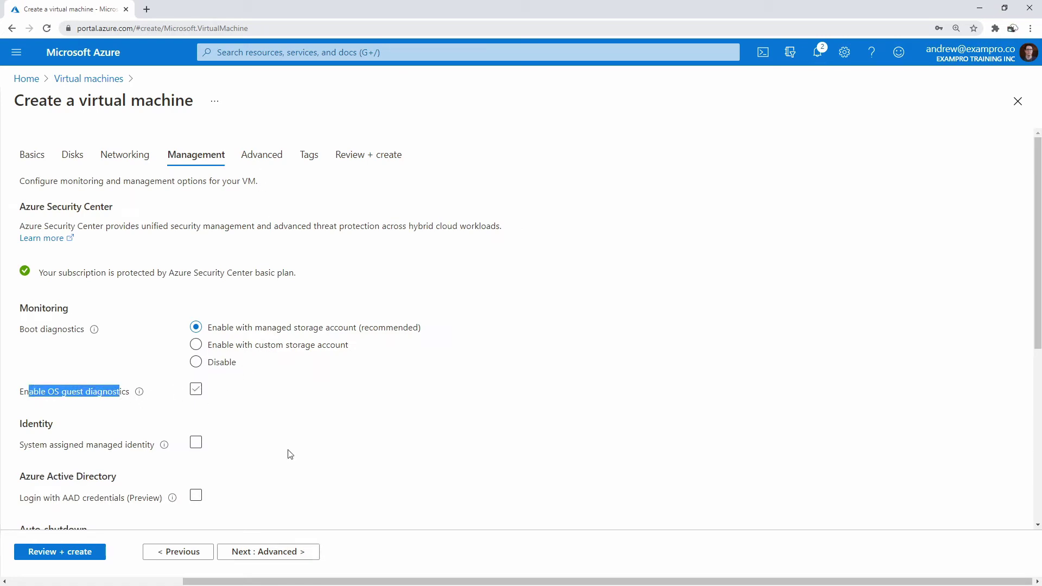
{"action": "left_click", "coordinate": [281, 552]}
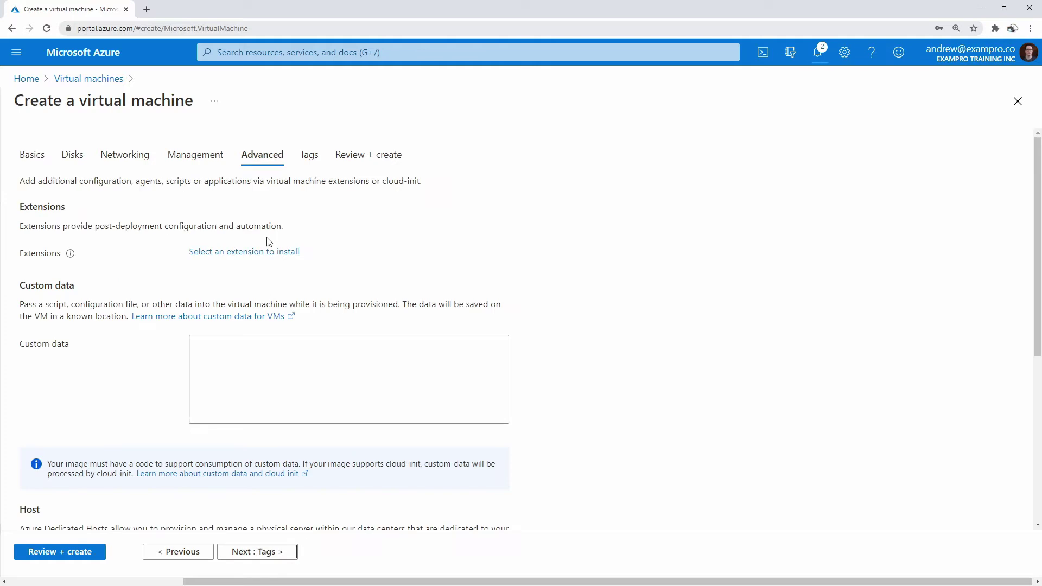
{"action": "scroll", "coordinate": [174, 437], "scroll_direction": "down", "scroll_amount": 4}
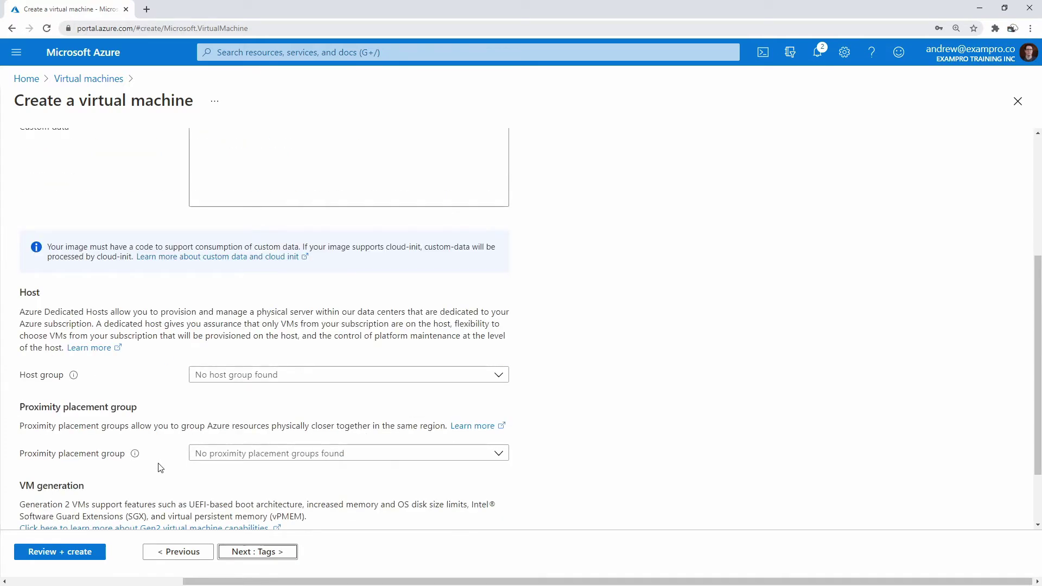
{"action": "scroll", "coordinate": [181, 483], "scroll_direction": "up", "scroll_amount": 4}
Step: Leave the tags empty, then validate and deploy the lela-dax virtual machine, dismissing the deployment notification
{"action": "left_click", "coordinate": [285, 552]}
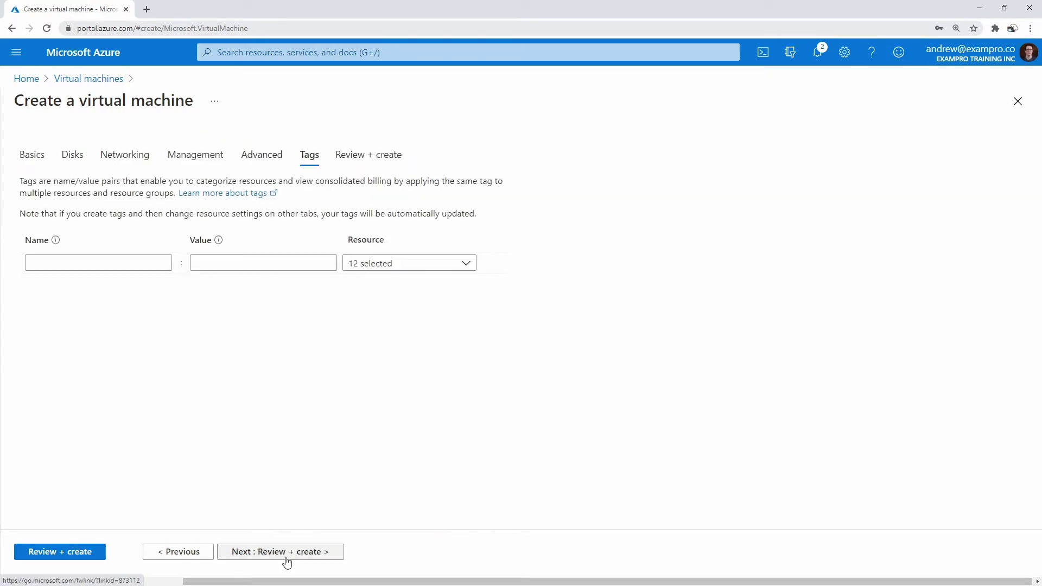
{"action": "left_click", "coordinate": [289, 552]}
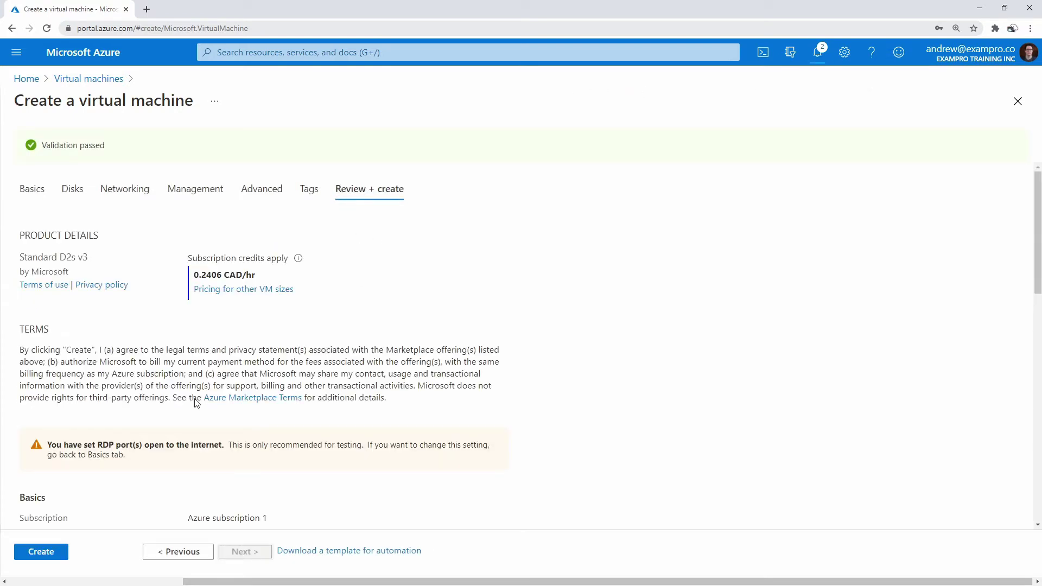
{"action": "left_click", "coordinate": [41, 552]}
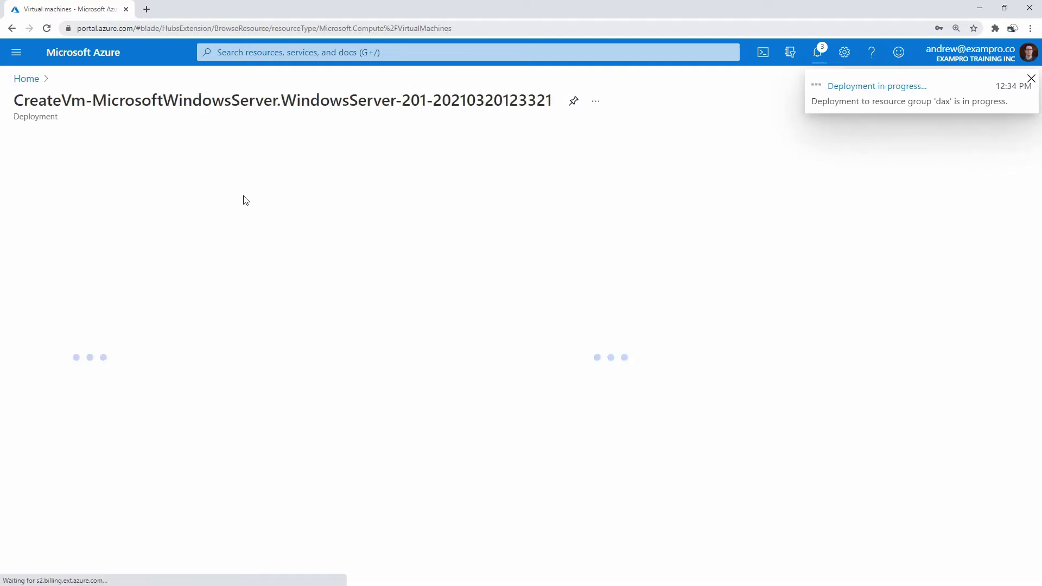
{"action": "left_click", "coordinate": [1030, 81]}
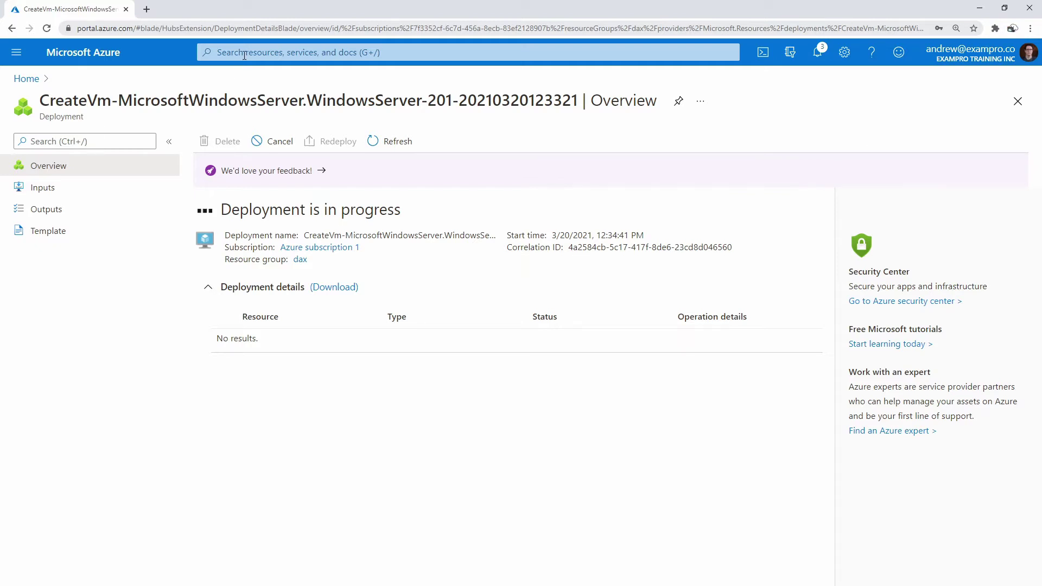
Step: Return to the virtual machines list and refresh it to check for the newly deployed machine
{"action": "left_click", "coordinate": [244, 52]}
{"action": "left_click", "coordinate": [247, 228]}
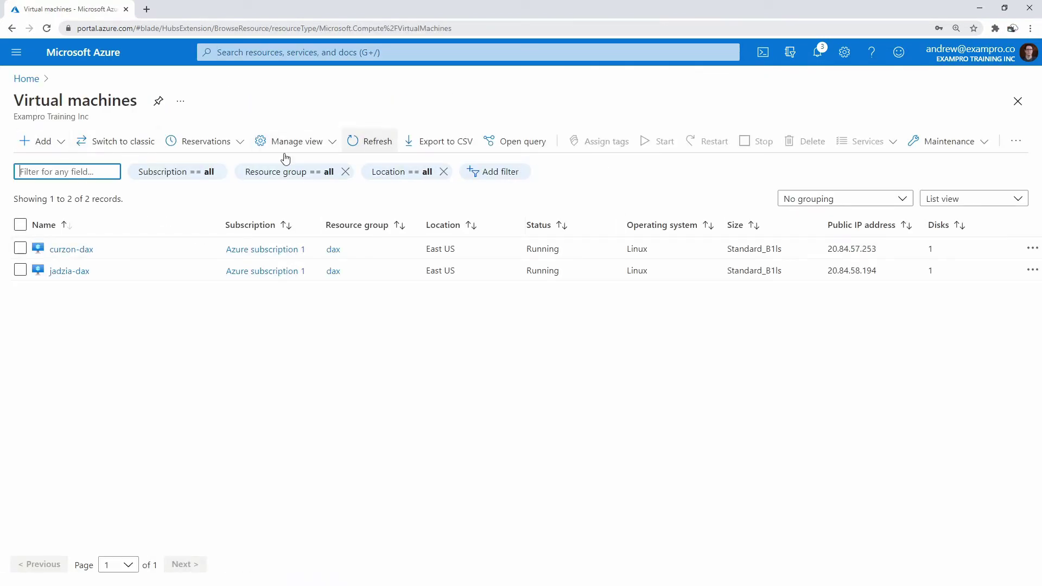
{"action": "left_click", "coordinate": [357, 141]}
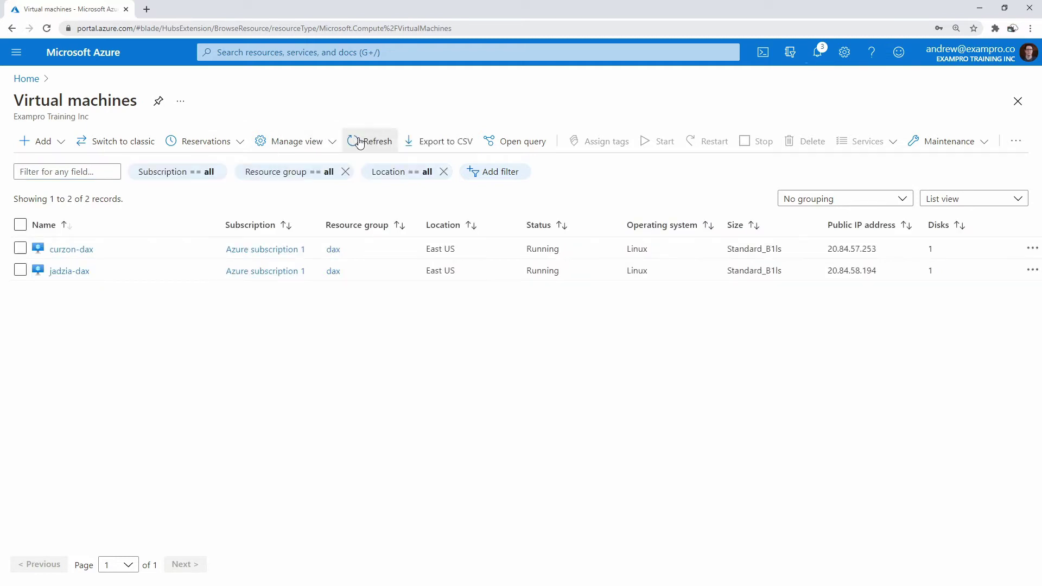
Step: Refresh the virtual machines list and open curzon-dax and jadzia-dax in separate browser tabs
{"action": "left_click", "coordinate": [359, 143]}
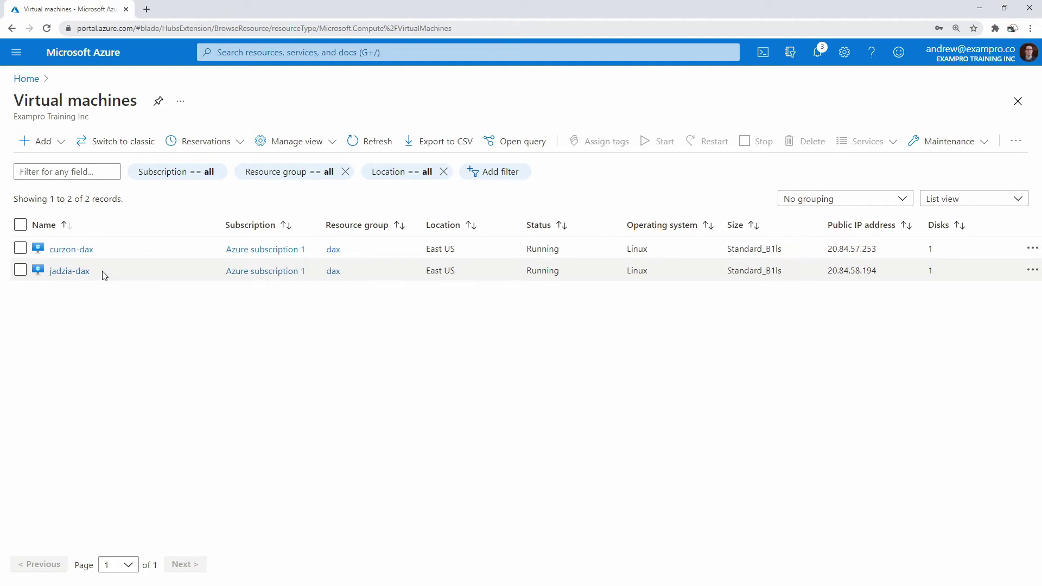
{"action": "right_click", "coordinate": [81, 249]}
{"action": "left_click", "coordinate": [95, 256]}
{"action": "right_click", "coordinate": [64, 271]}
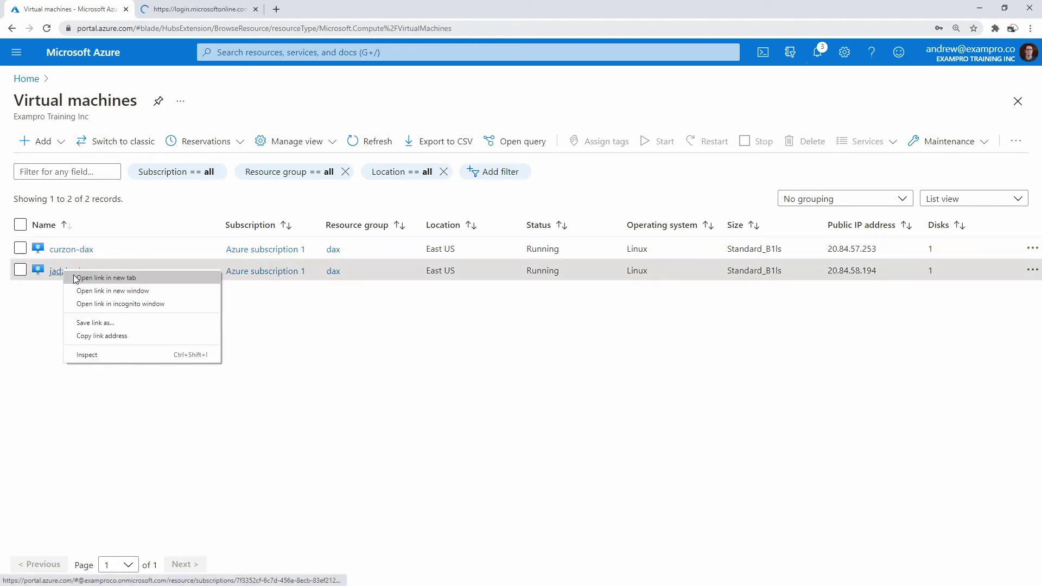
{"action": "left_click", "coordinate": [76, 278]}
Step: Open the monitoring diagnostic settings of the curzon-dax virtual machine
{"action": "left_click", "coordinate": [203, 13]}
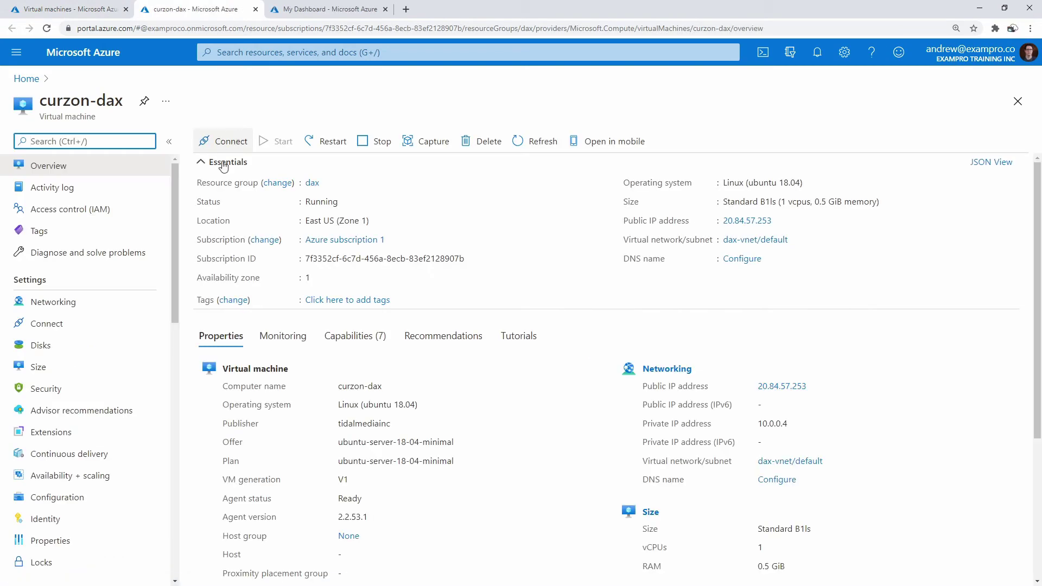
{"action": "scroll", "coordinate": [134, 422], "scroll_direction": "down", "scroll_amount": 4}
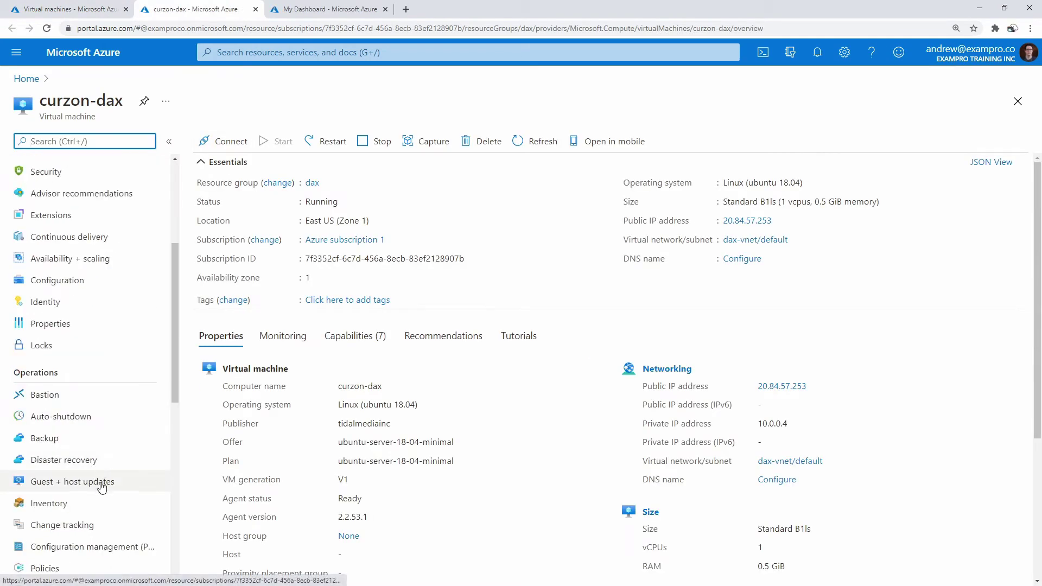
{"action": "scroll", "coordinate": [113, 430], "scroll_direction": "down", "scroll_amount": 4}
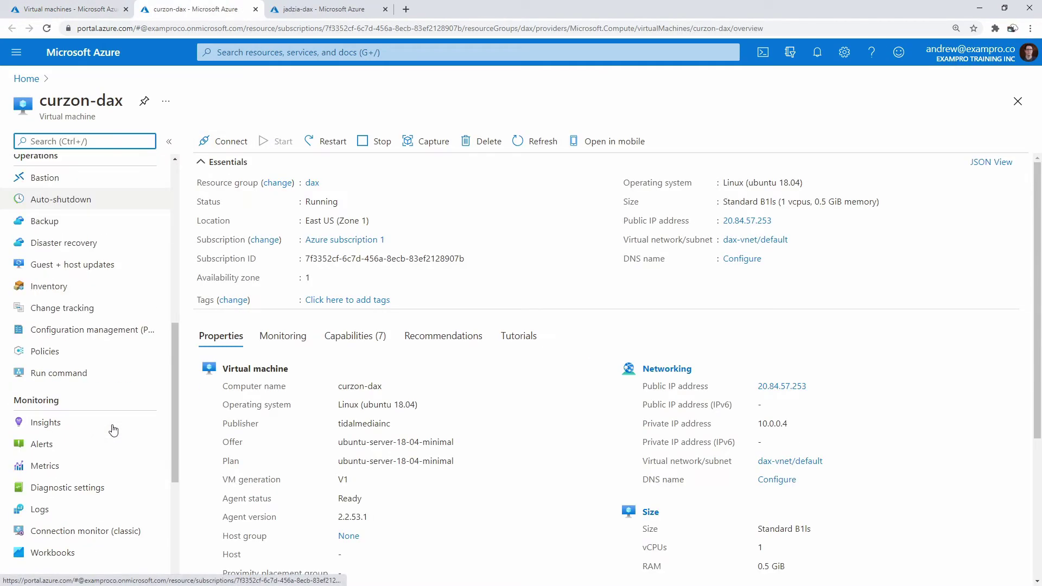
{"action": "left_click", "coordinate": [105, 490]}
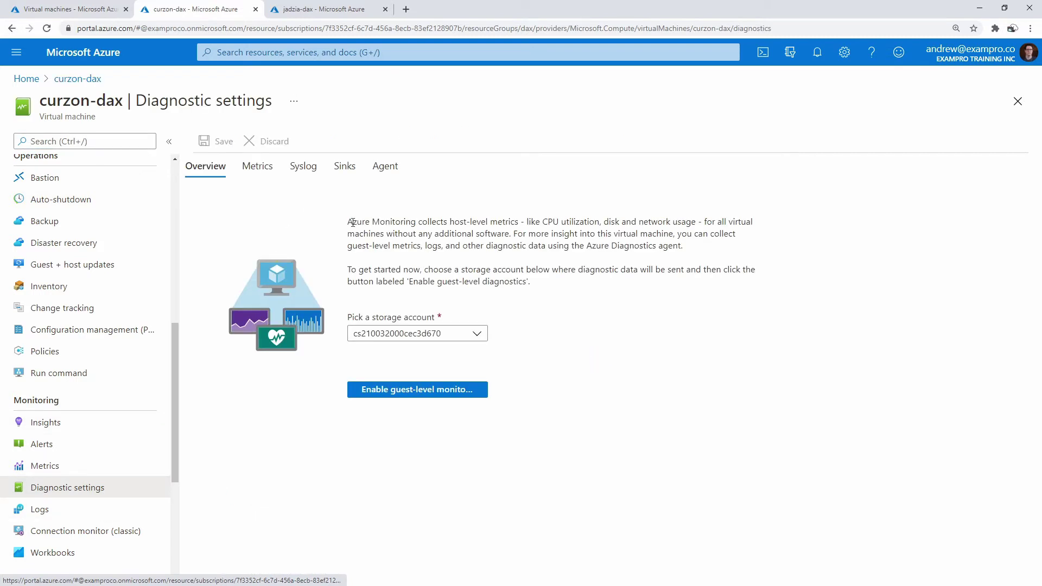
Step: Open the diagnostic settings of jadzia-dax and examine which metrics and syslog facilities are collected
{"action": "left_click", "coordinate": [320, 10]}
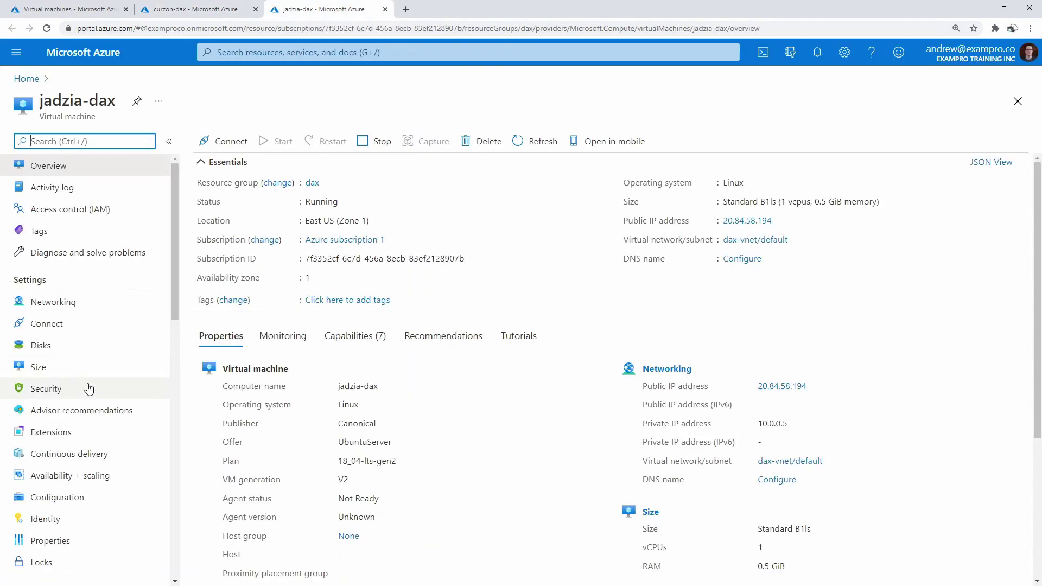
{"action": "scroll", "coordinate": [87, 382], "scroll_direction": "down", "scroll_amount": 6}
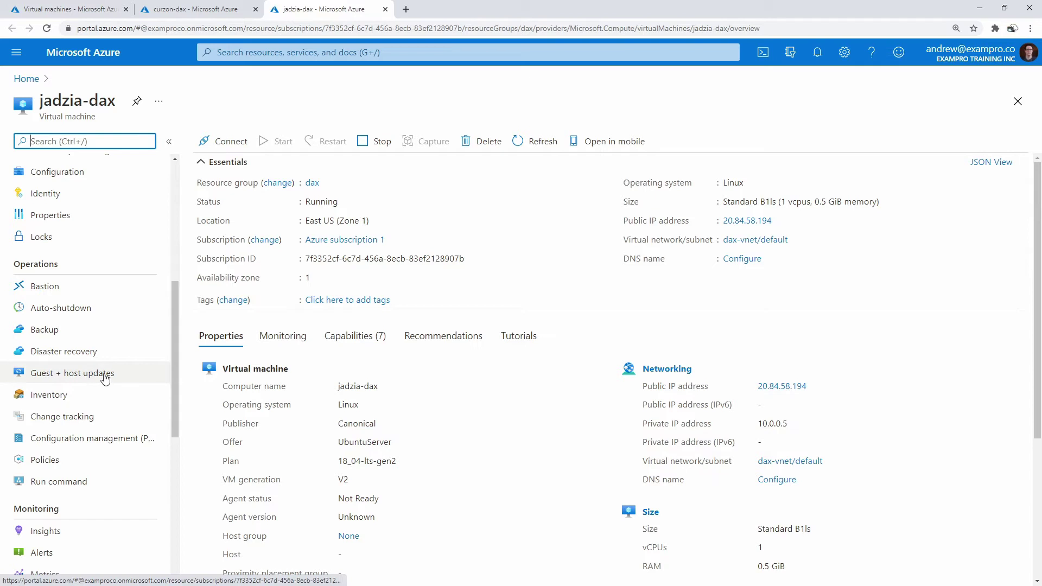
{"action": "scroll", "coordinate": [104, 378], "scroll_direction": "down", "scroll_amount": 4}
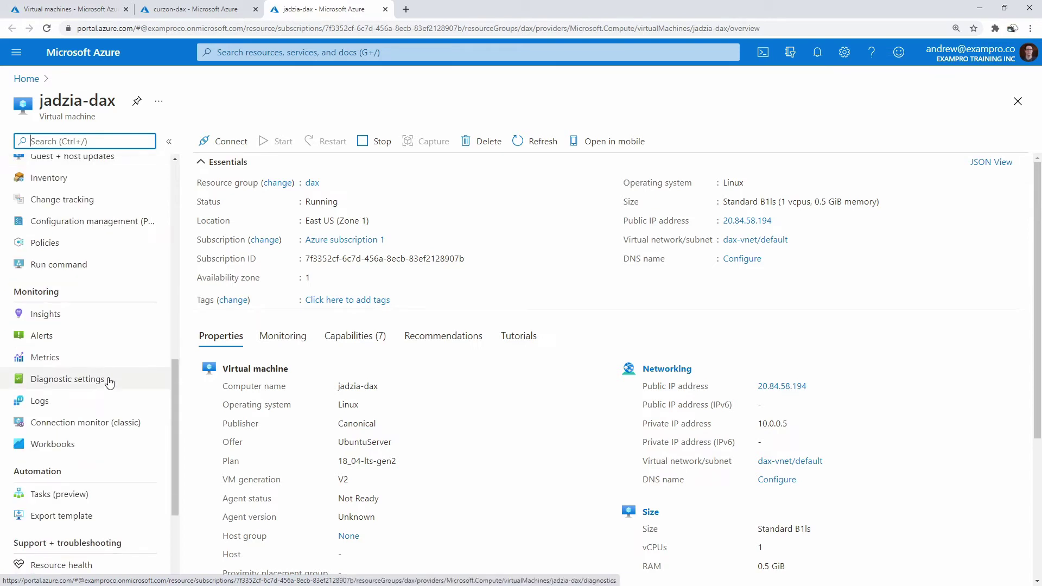
{"action": "left_click", "coordinate": [130, 385]}
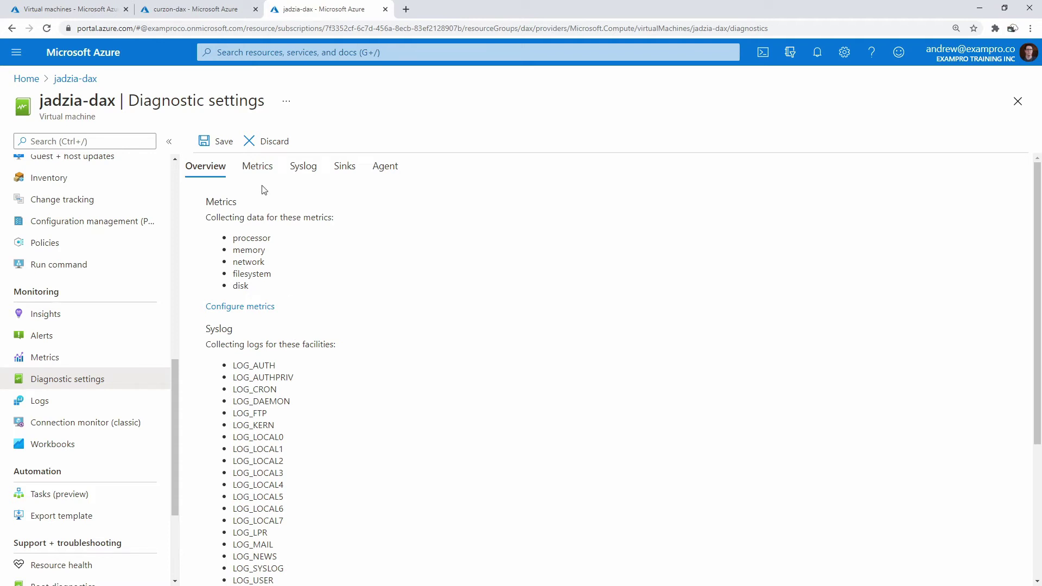
{"action": "left_click_drag", "start_coordinate": [265, 240], "coordinate": [233, 328]}
{"action": "left_click", "coordinate": [378, 267]}
Step: Enable guest-level monitoring on curzon-dax with storage account daxdiag772, comparing its diagnostic settings with those of jadzia-dax
{"action": "left_click", "coordinate": [196, 9]}
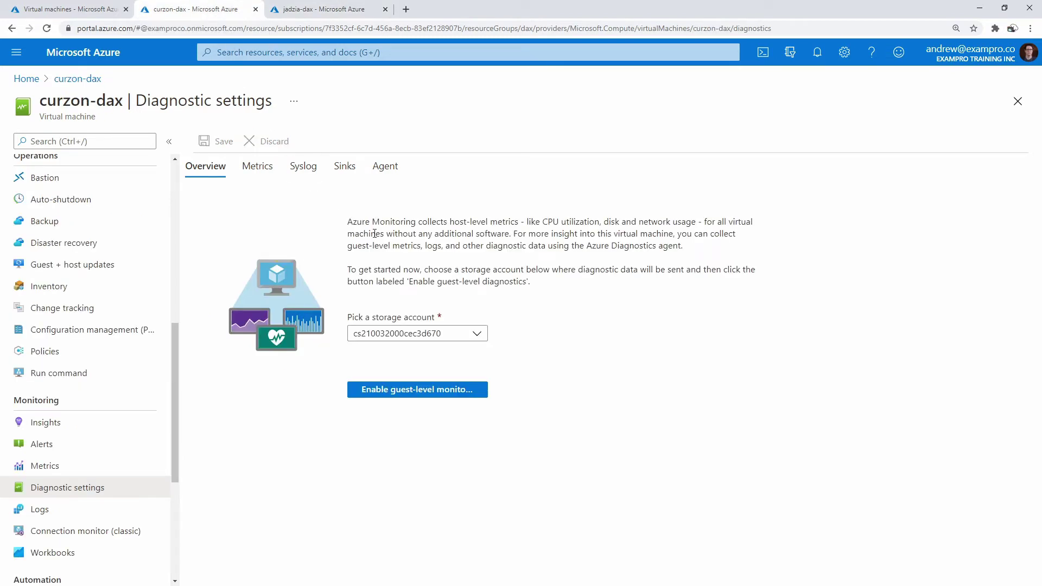
{"action": "left_click_drag", "start_coordinate": [375, 233], "coordinate": [684, 247]}
{"action": "left_click", "coordinate": [551, 268]}
{"action": "left_click", "coordinate": [411, 333]}
{"action": "left_click", "coordinate": [466, 338]}
{"action": "left_click", "coordinate": [455, 336]}
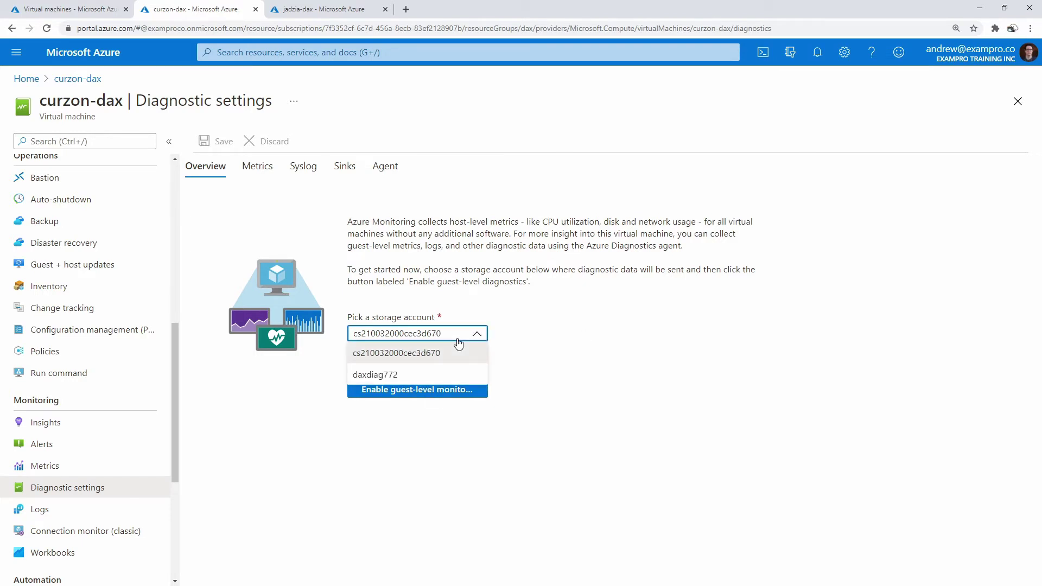
{"action": "left_click", "coordinate": [353, 377]}
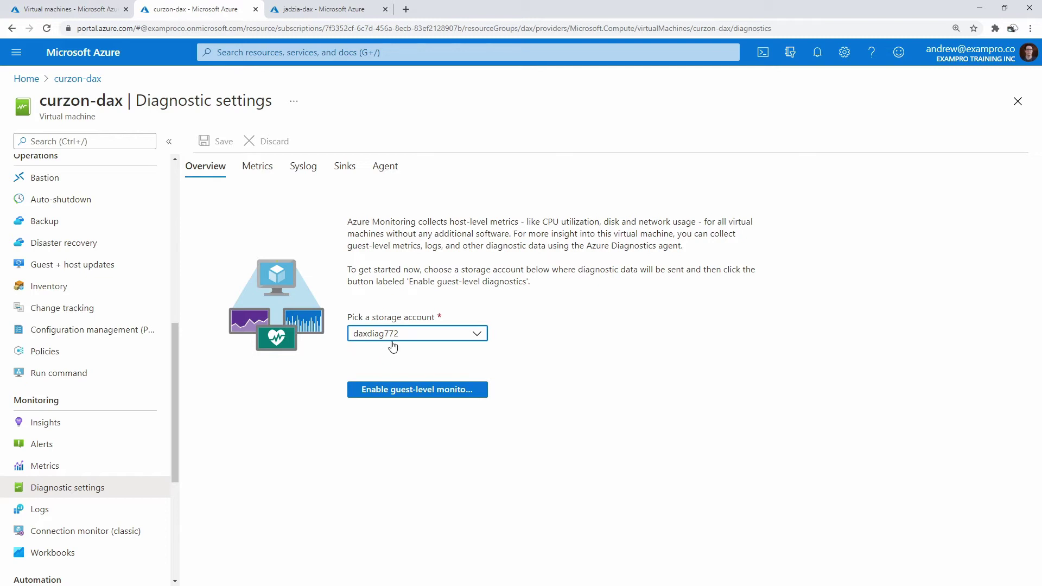
{"action": "left_click", "coordinate": [329, 11]}
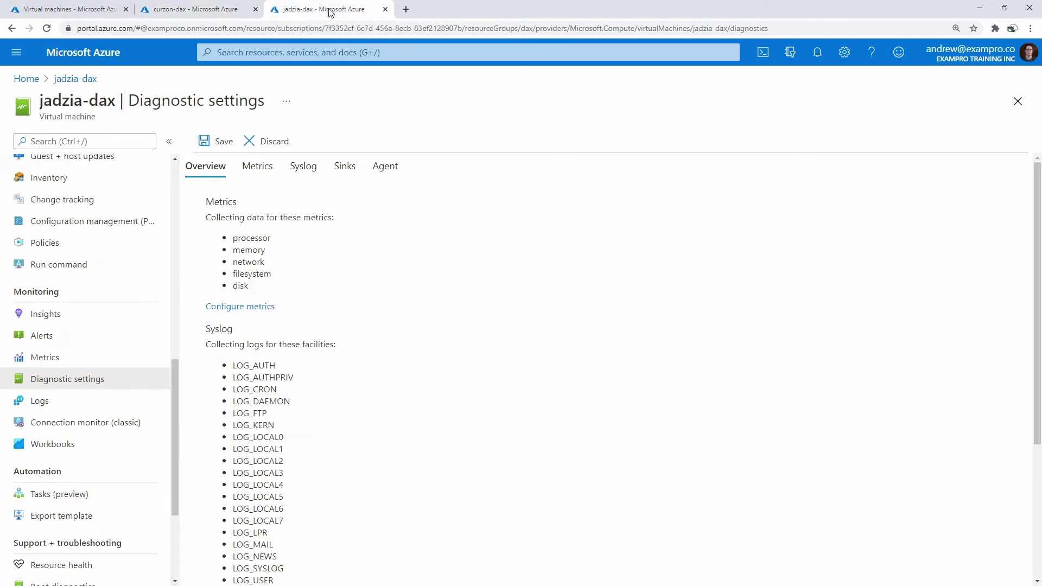
{"action": "left_click", "coordinate": [226, 13]}
{"action": "left_click", "coordinate": [399, 390]}
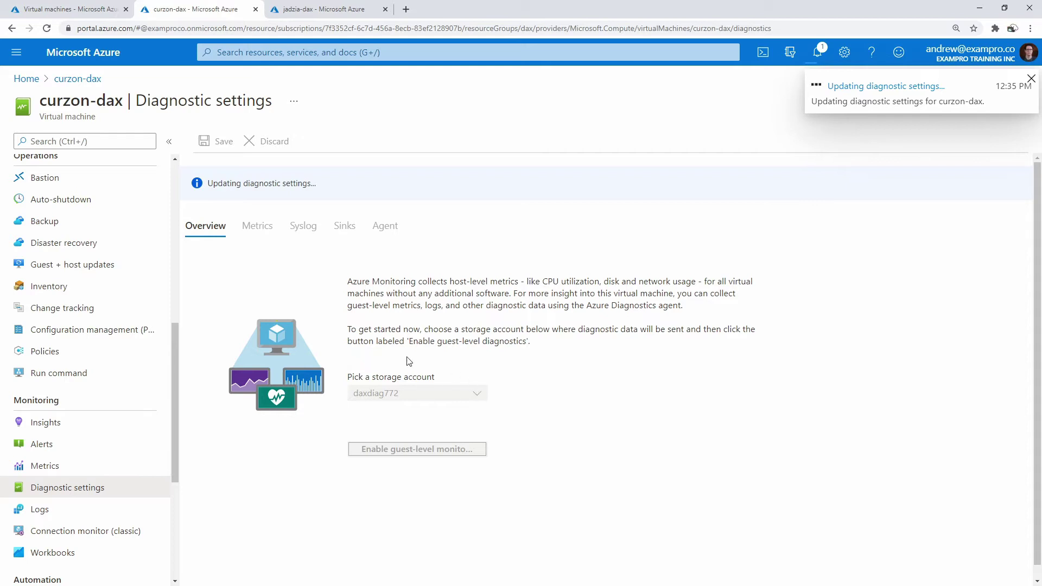
{"action": "left_click", "coordinate": [330, 10]}
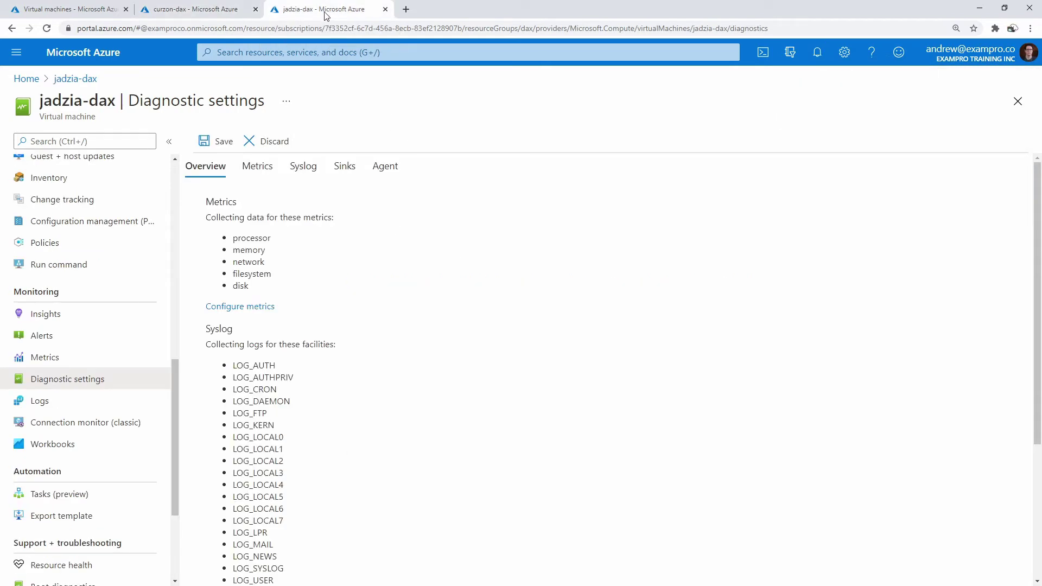
{"action": "left_click", "coordinate": [225, 12]}
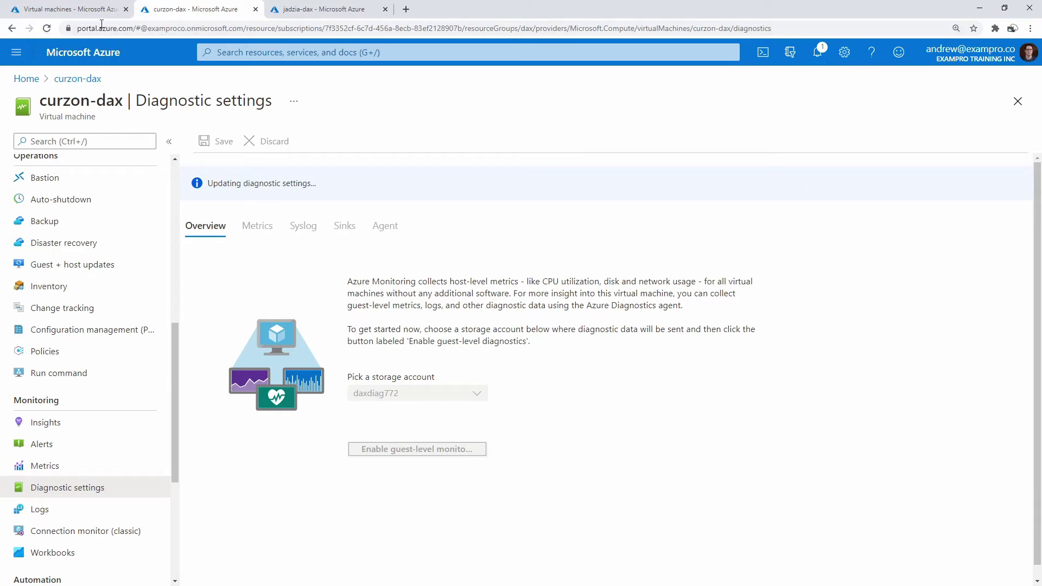
Step: Open the portal home in a separate browser tab, search for "log" and go to Log Analytics workspaces
{"action": "right_click", "coordinate": [110, 54]}
{"action": "left_click", "coordinate": [115, 62]}
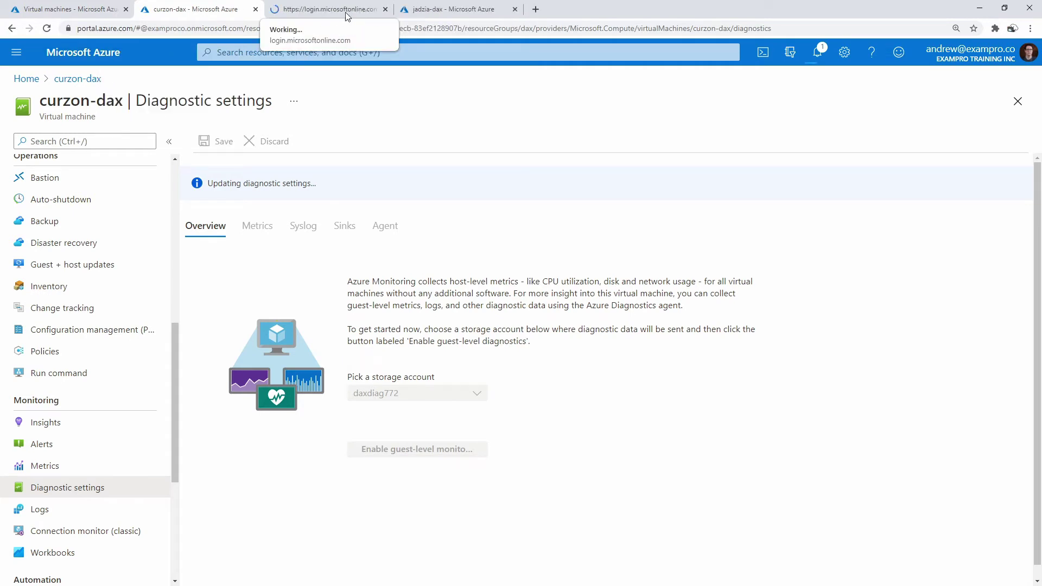
{"action": "left_click", "coordinate": [342, 9]}
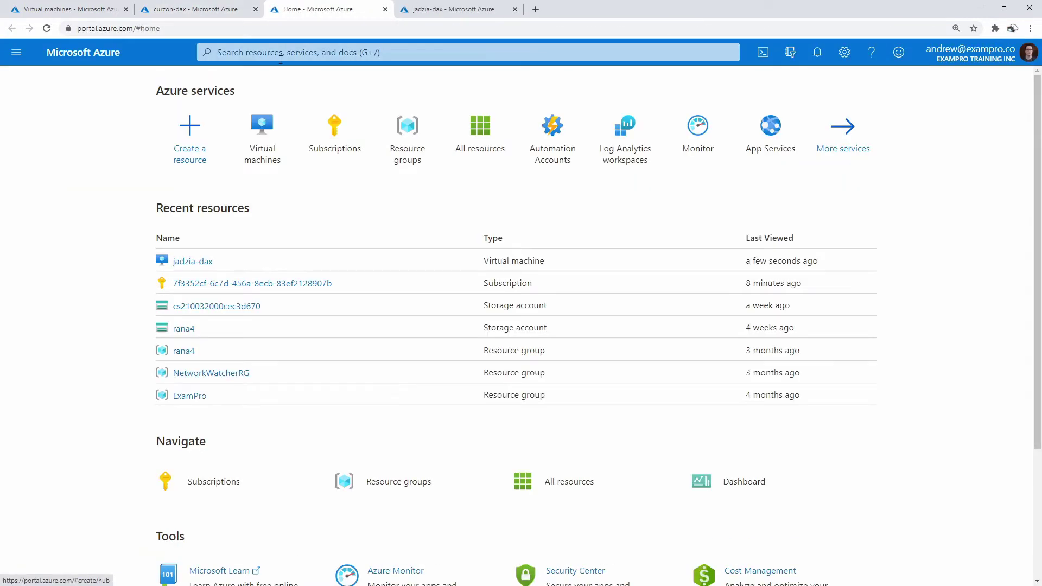
{"action": "left_click", "coordinate": [351, 55]}
{"action": "type", "text": "log"}
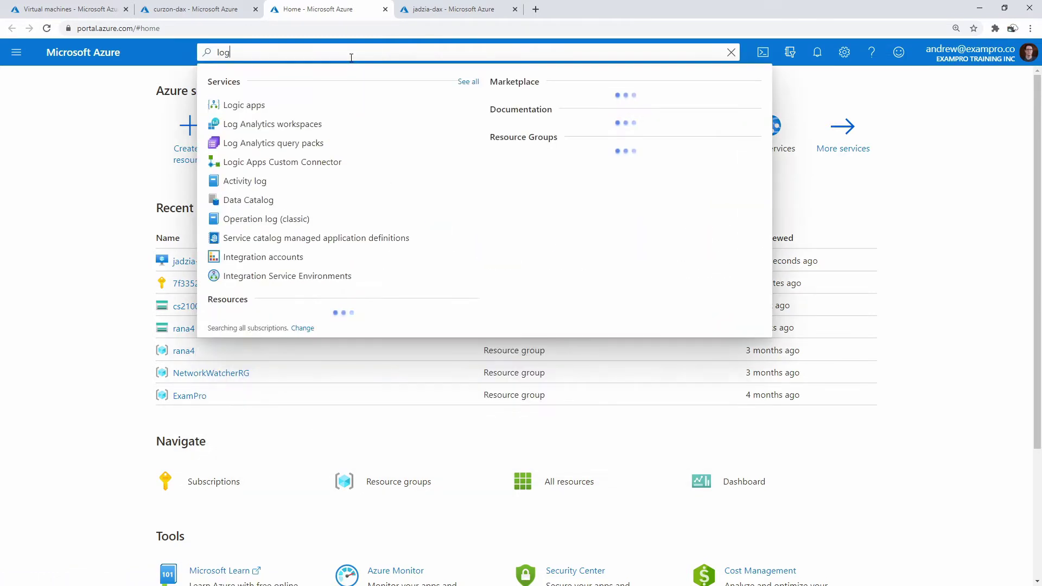
{"action": "left_click", "coordinate": [309, 129]}
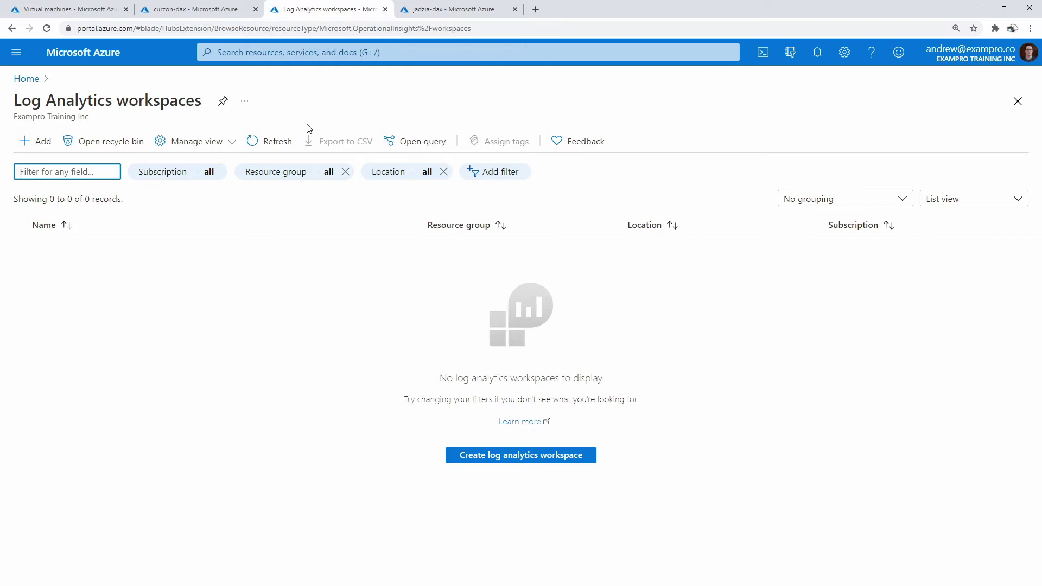
Step: Return to curzon-dax, check the notifications about its diagnostic settings update and open the full activity log
{"action": "left_click", "coordinate": [235, 12]}
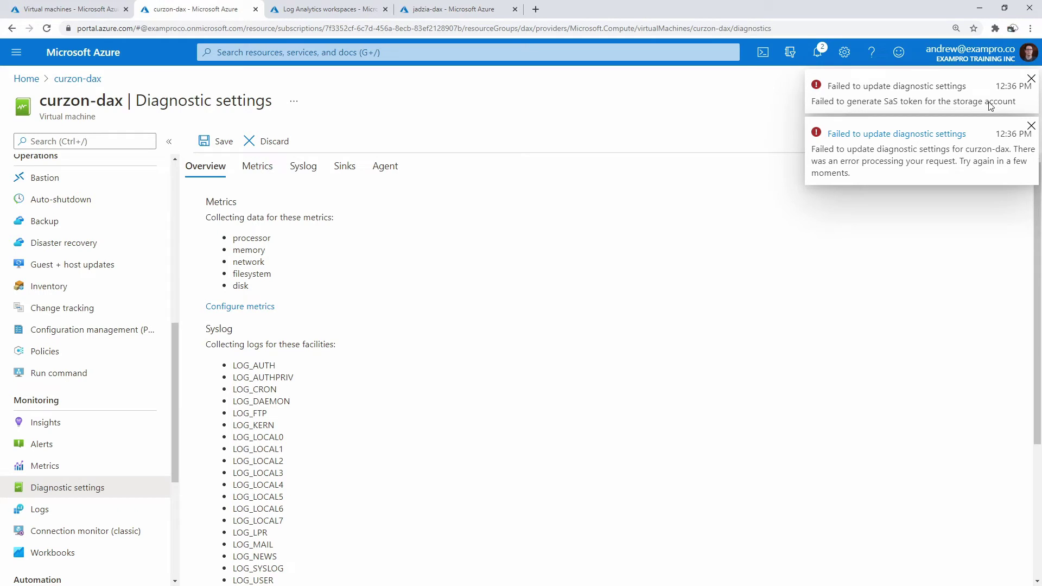
{"action": "left_click", "coordinate": [936, 134]}
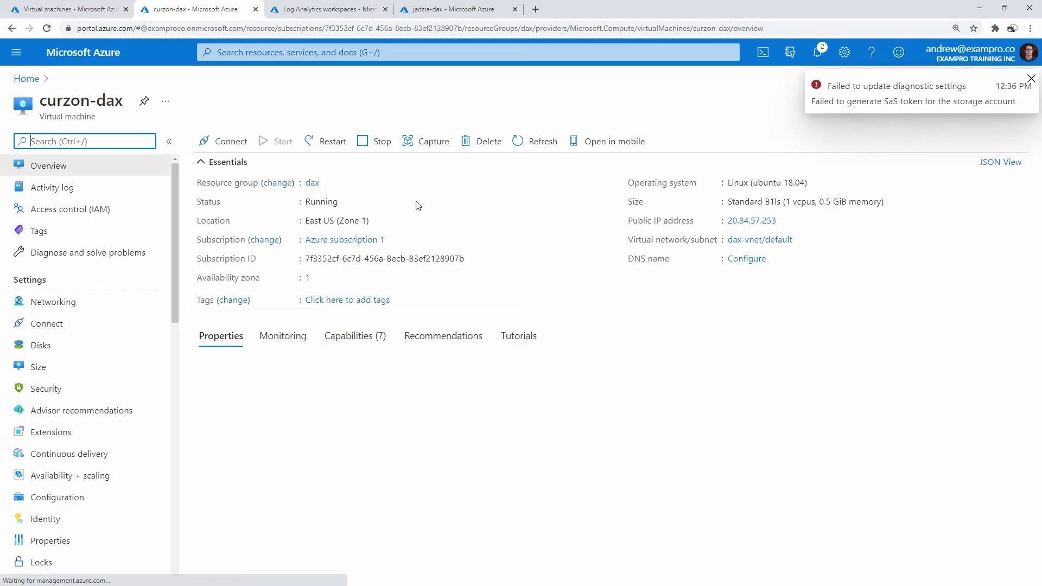
{"action": "left_click", "coordinate": [869, 95]}
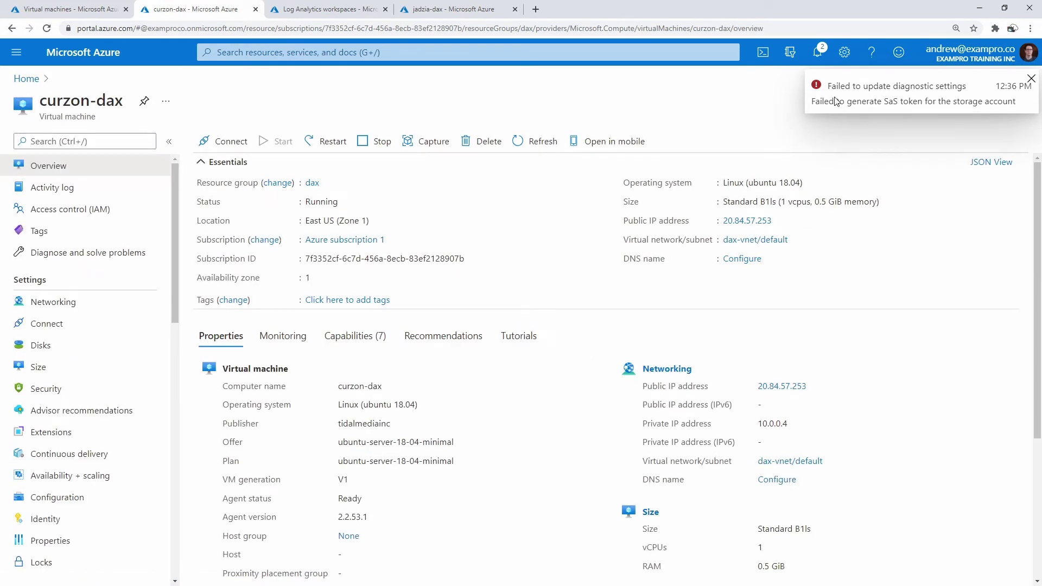
{"action": "left_click", "coordinate": [819, 52]}
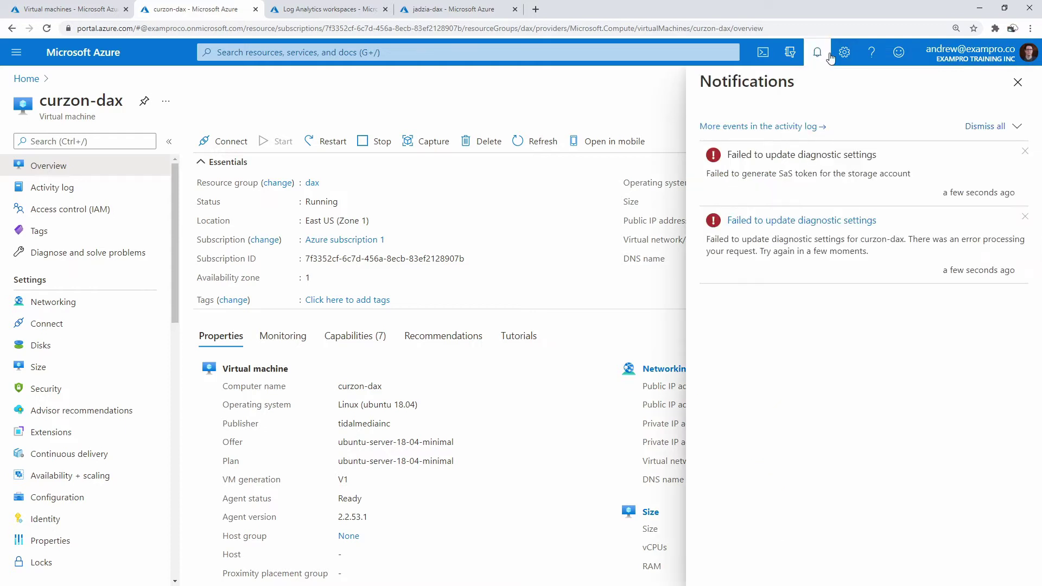
{"action": "left_click", "coordinate": [788, 127]}
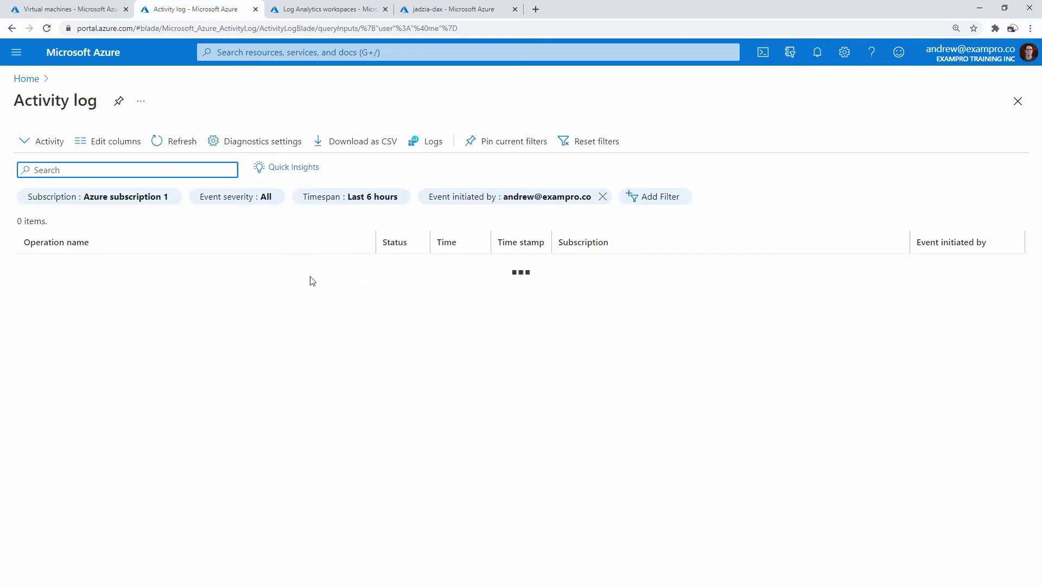
Step: Expand and collapse the recent Create or Update Virtual Machine and Validate Deployment entries to inspect their sub-operations
{"action": "left_click", "coordinate": [29, 266]}
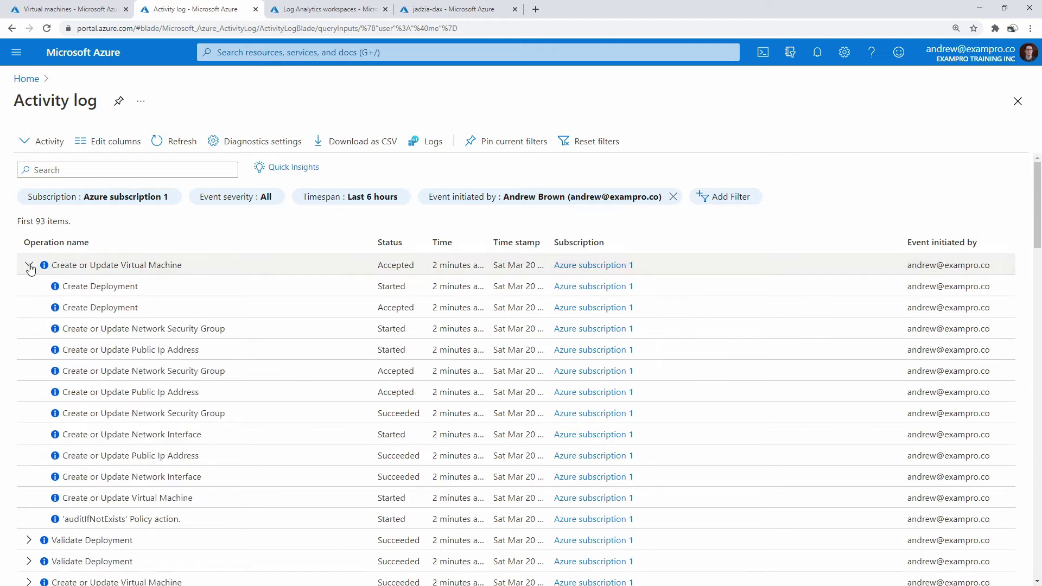
{"action": "left_click", "coordinate": [29, 266]}
{"action": "left_click", "coordinate": [30, 286]}
{"action": "left_click", "coordinate": [29, 286]}
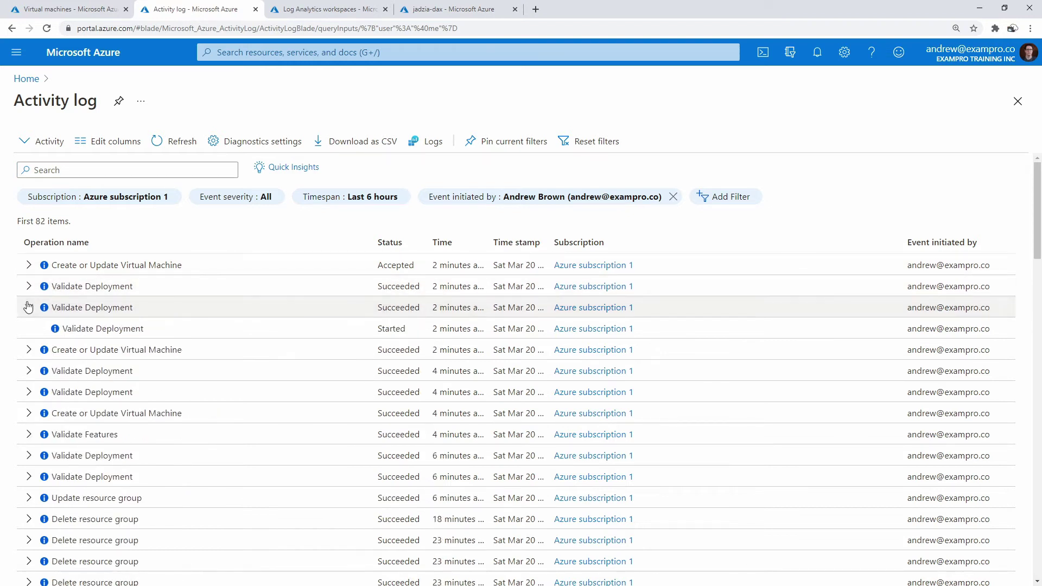
{"action": "left_click", "coordinate": [30, 285]}
{"action": "left_click", "coordinate": [29, 266]}
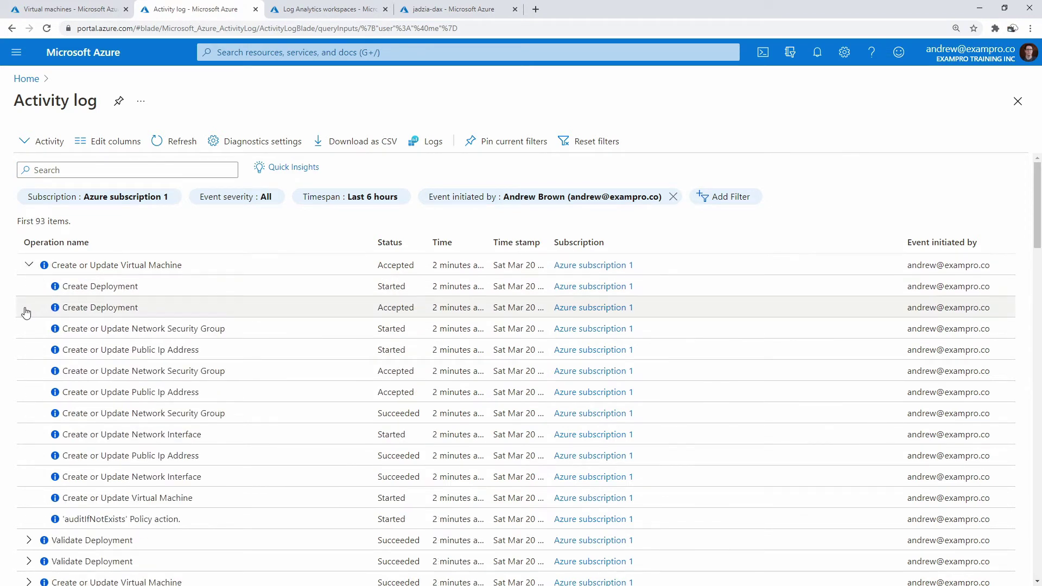
{"action": "left_click", "coordinate": [30, 266]}
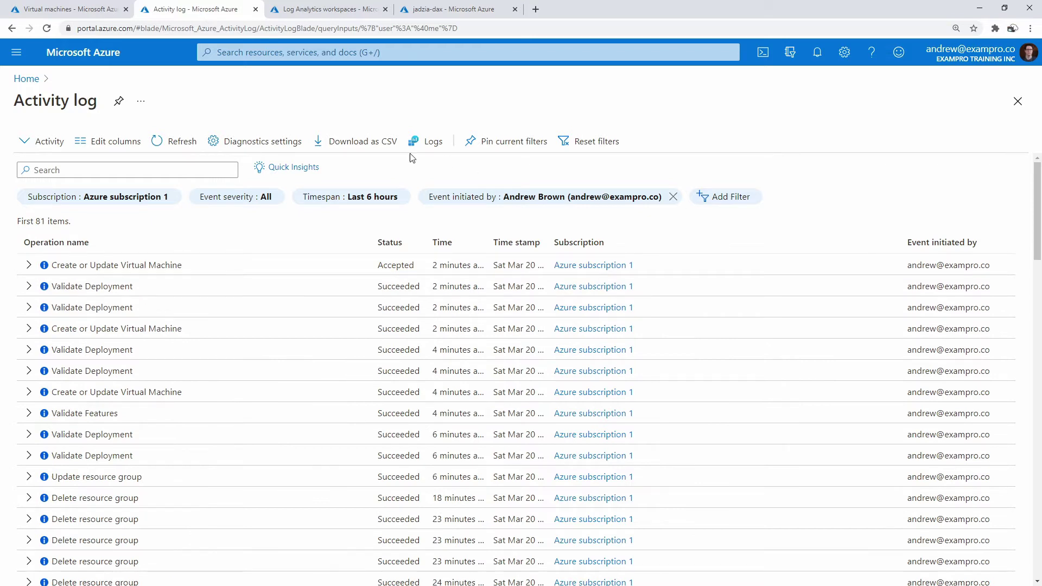
Step: Refresh the activity log, view the latest Create or Update Virtual Machine event's summary and sub-operations, and close the log
{"action": "left_click", "coordinate": [168, 147]}
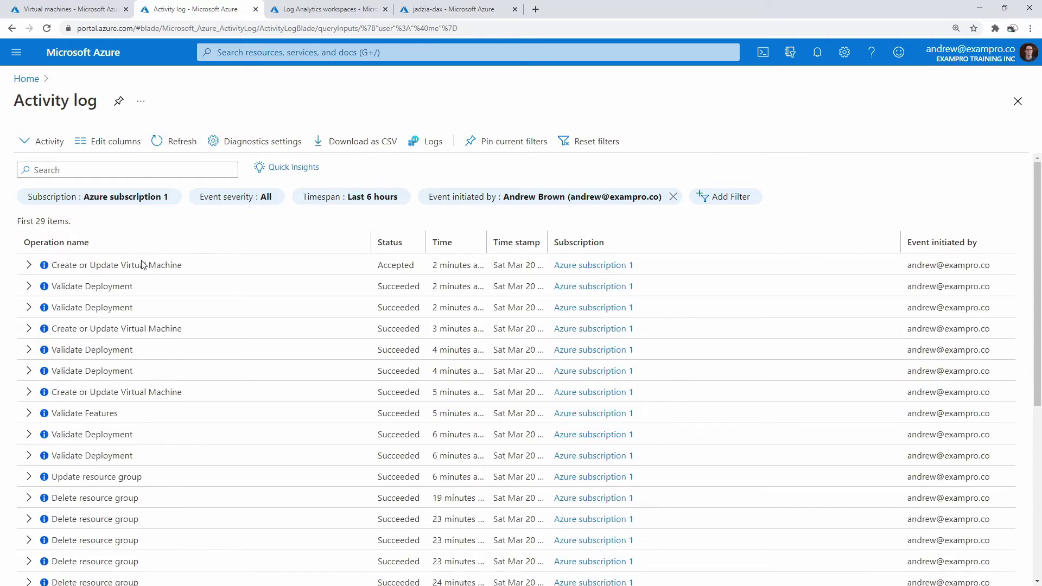
{"action": "left_click", "coordinate": [38, 271]}
{"action": "left_click", "coordinate": [29, 265]}
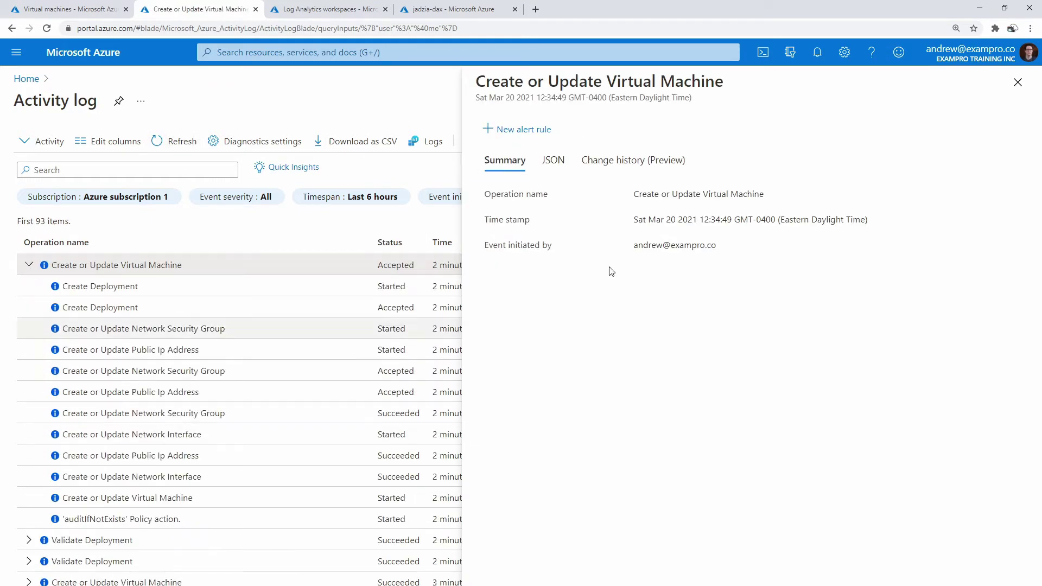
{"action": "left_click", "coordinate": [1017, 82]}
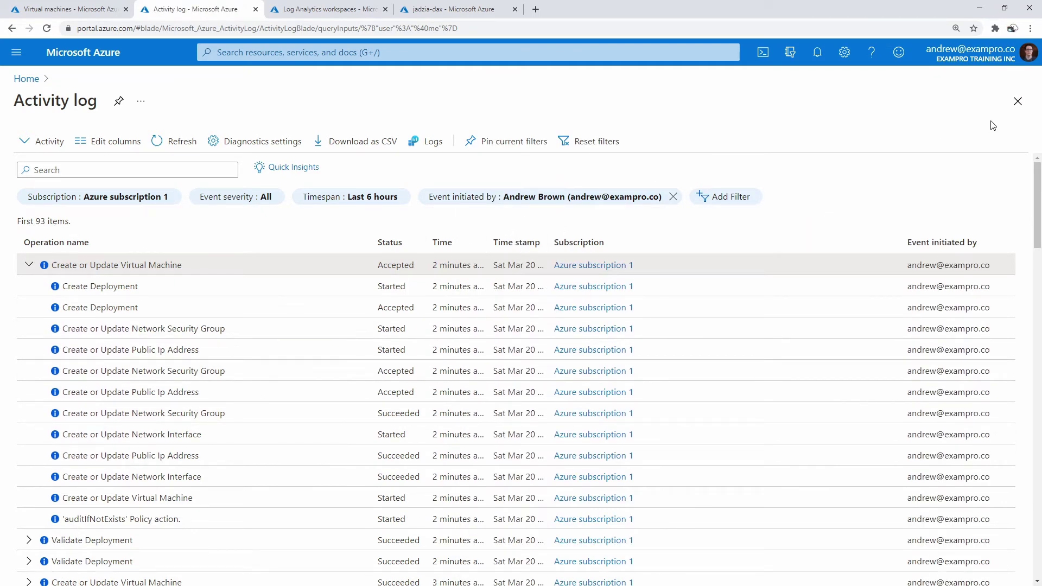
{"action": "left_click", "coordinate": [1016, 101]}
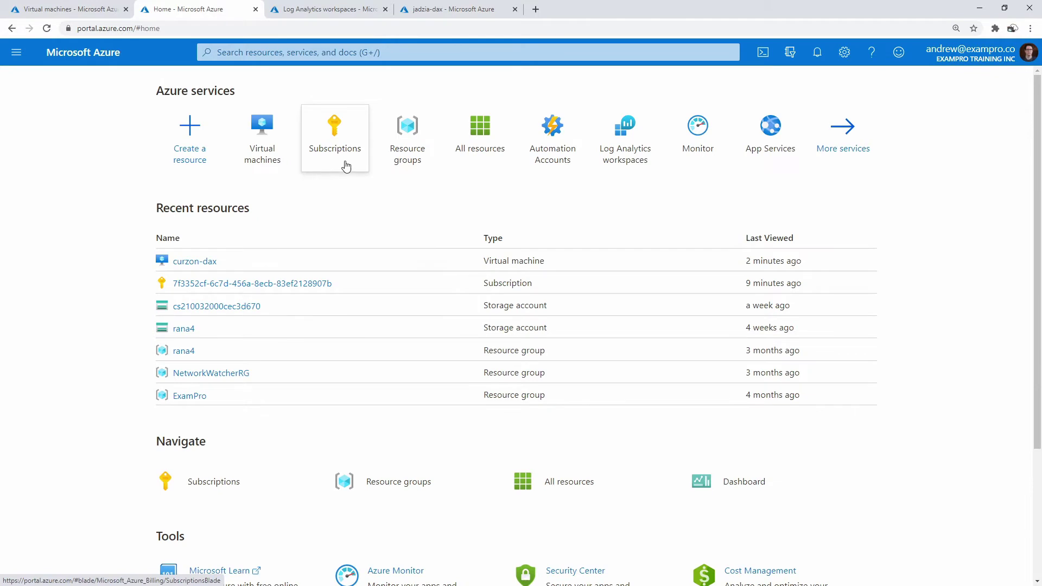
{"action": "mouse_move", "coordinate": [345, 165]}
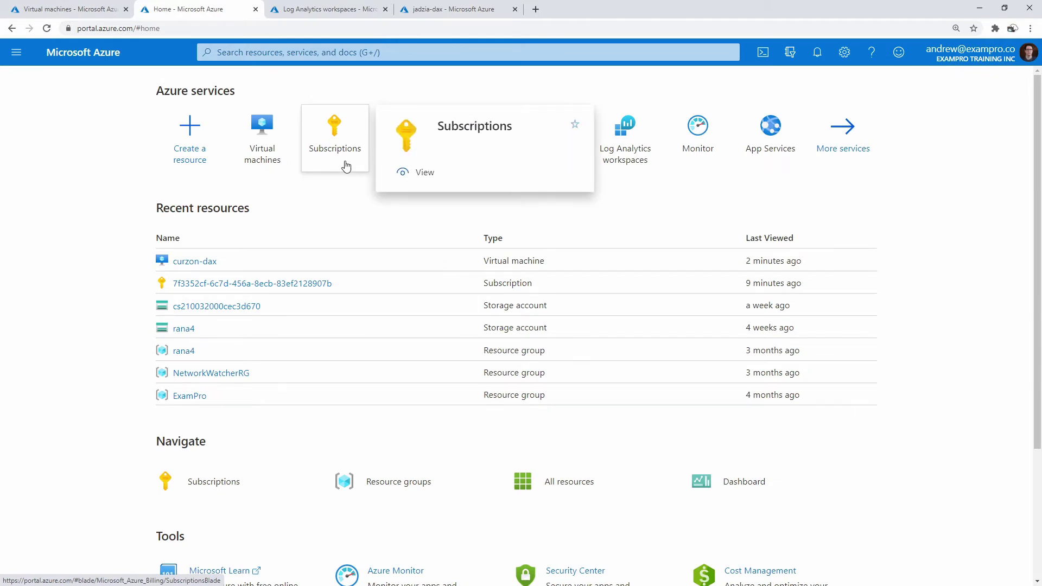
Step: Check the open jadzia-dax diagnostic settings and Log Analytics workspaces pages, and return to the virtual machines list
{"action": "left_click", "coordinate": [344, 15]}
{"action": "left_click", "coordinate": [439, 15]}
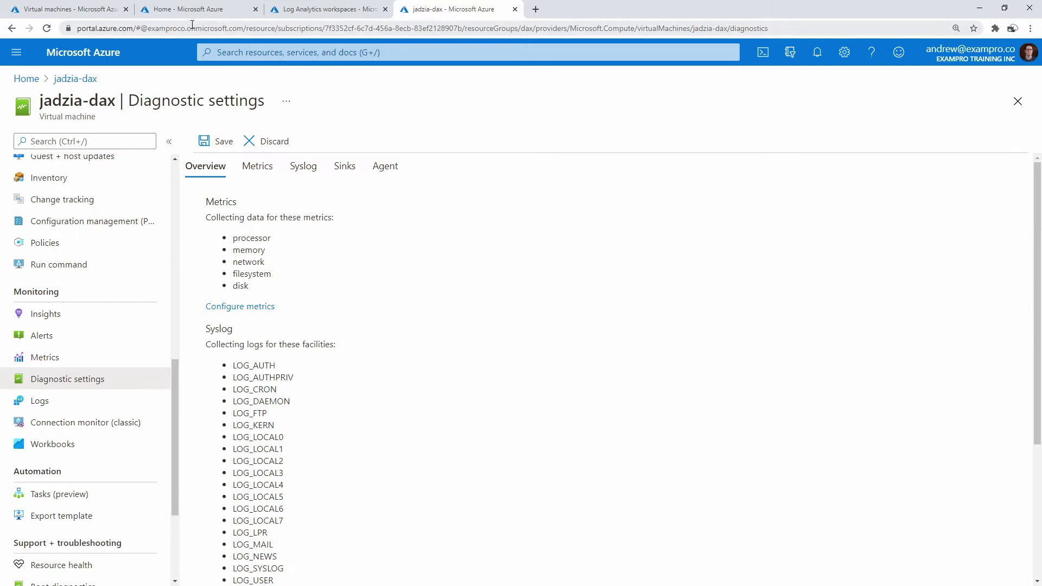
{"action": "left_click", "coordinate": [304, 11]}
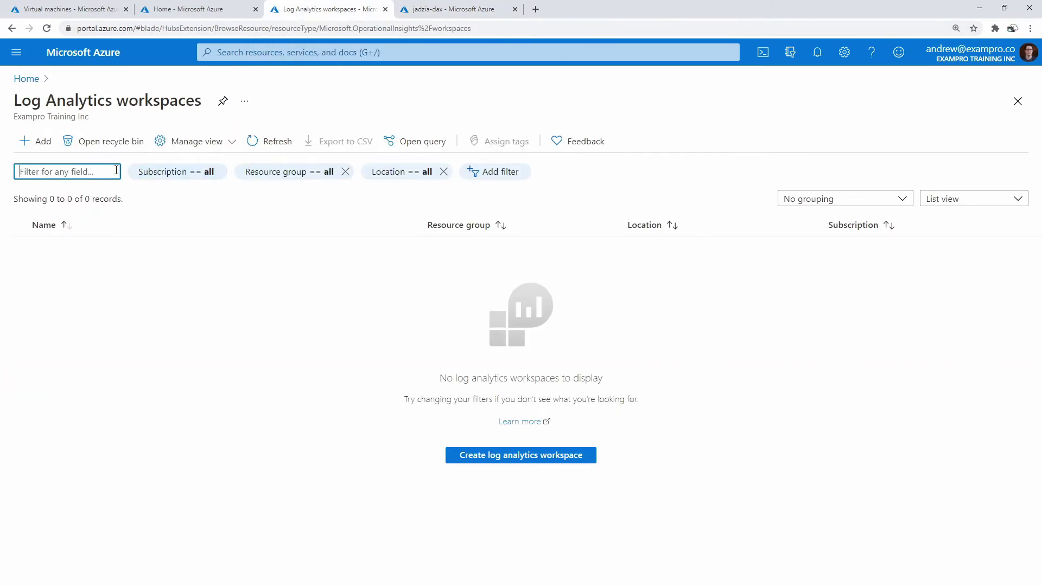
{"action": "left_click", "coordinate": [165, 10]}
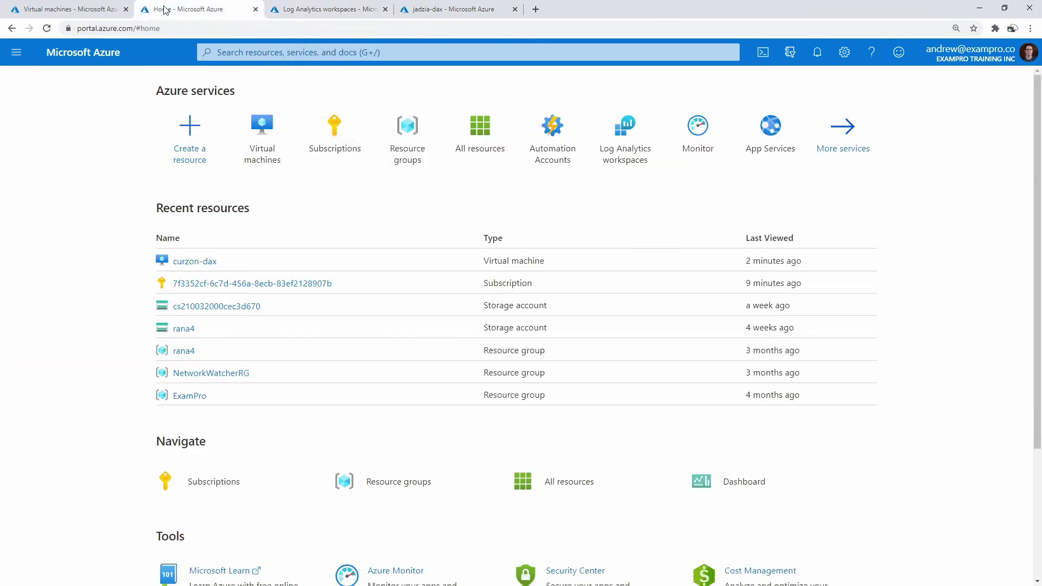
{"action": "left_click", "coordinate": [95, 11]}
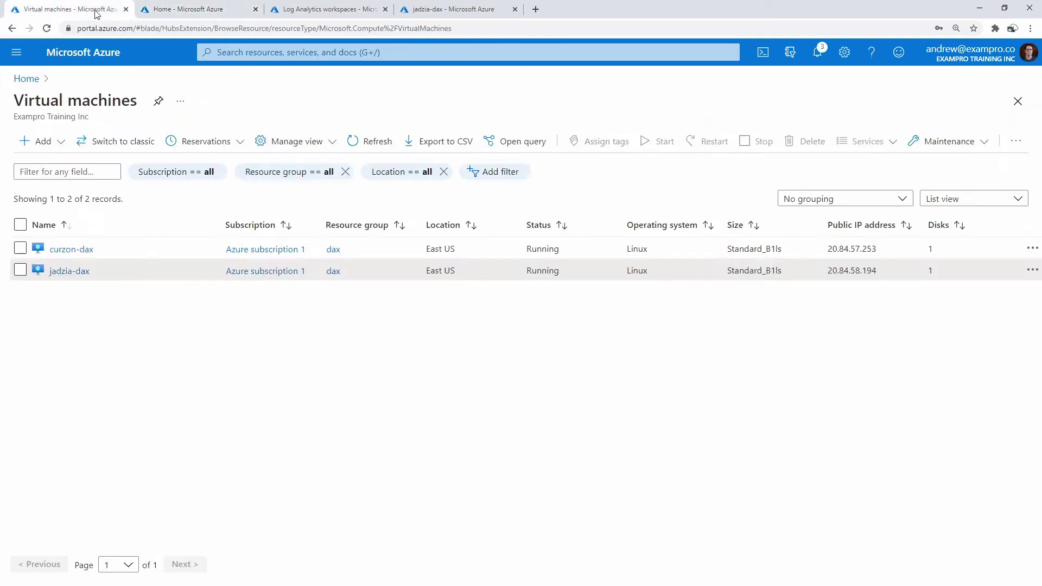
Step: Open the Logs page of virtual machine jadzia-dax and read its introduction about health and performance visibility
{"action": "left_click", "coordinate": [69, 271]}
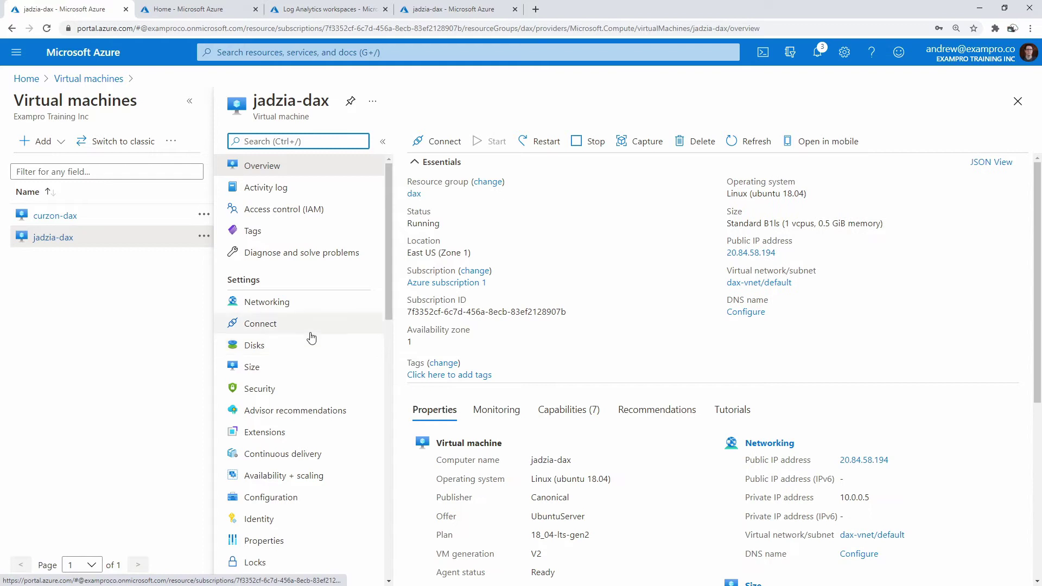
{"action": "scroll", "coordinate": [310, 338], "scroll_direction": "down", "scroll_amount": 3}
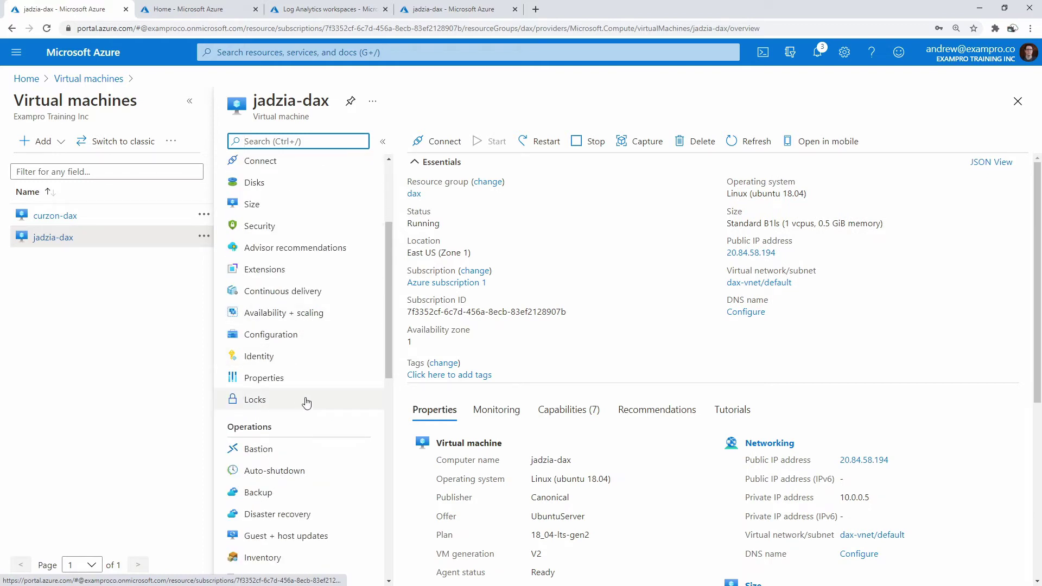
{"action": "scroll", "coordinate": [299, 376], "scroll_direction": "down", "scroll_amount": 4}
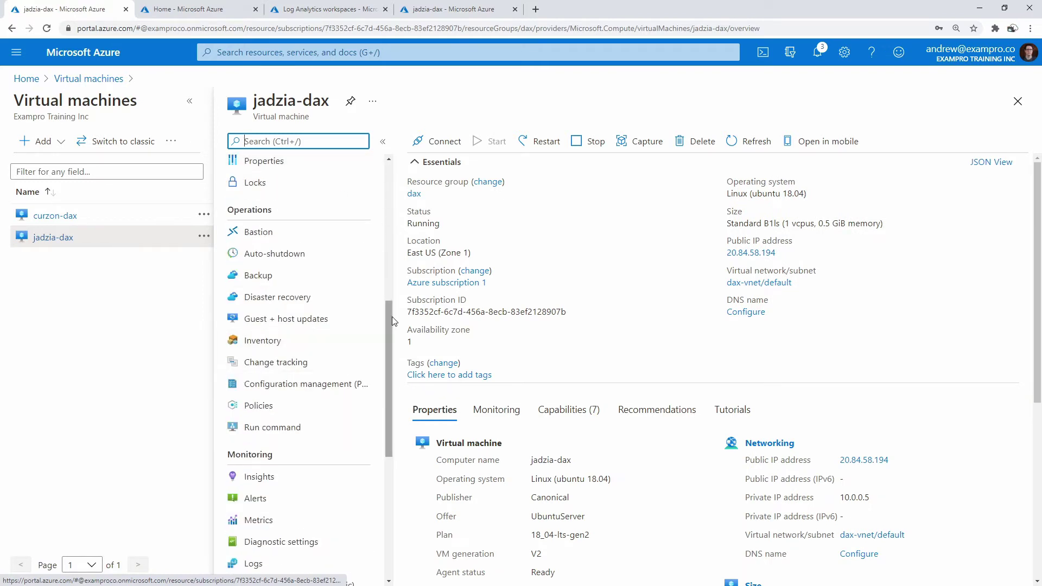
{"action": "scroll", "coordinate": [299, 380], "scroll_direction": "down", "scroll_amount": 3}
{"action": "left_click", "coordinate": [282, 428]}
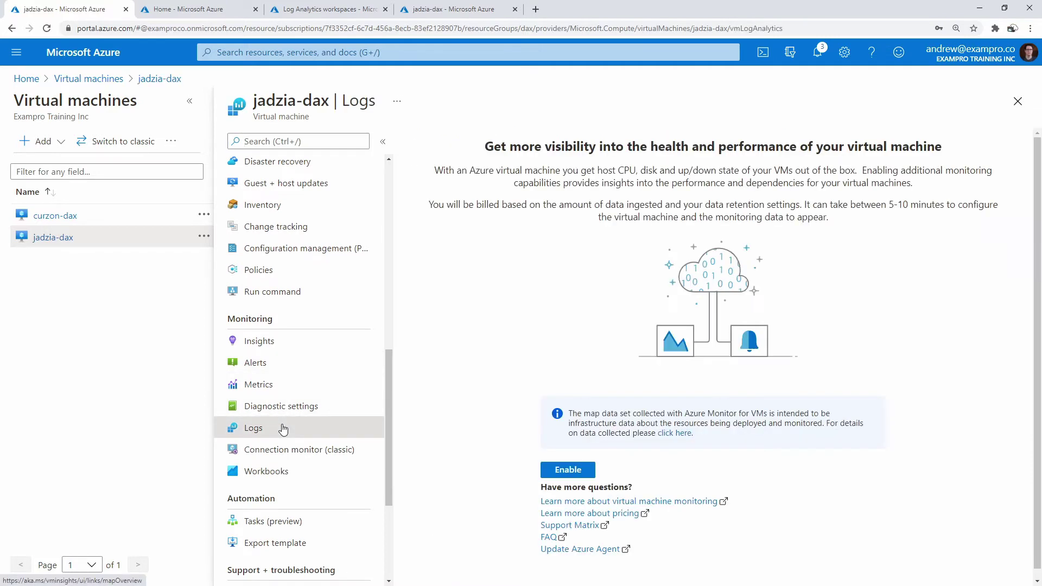
{"action": "left_click_drag", "start_coordinate": [495, 145], "coordinate": [916, 146]}
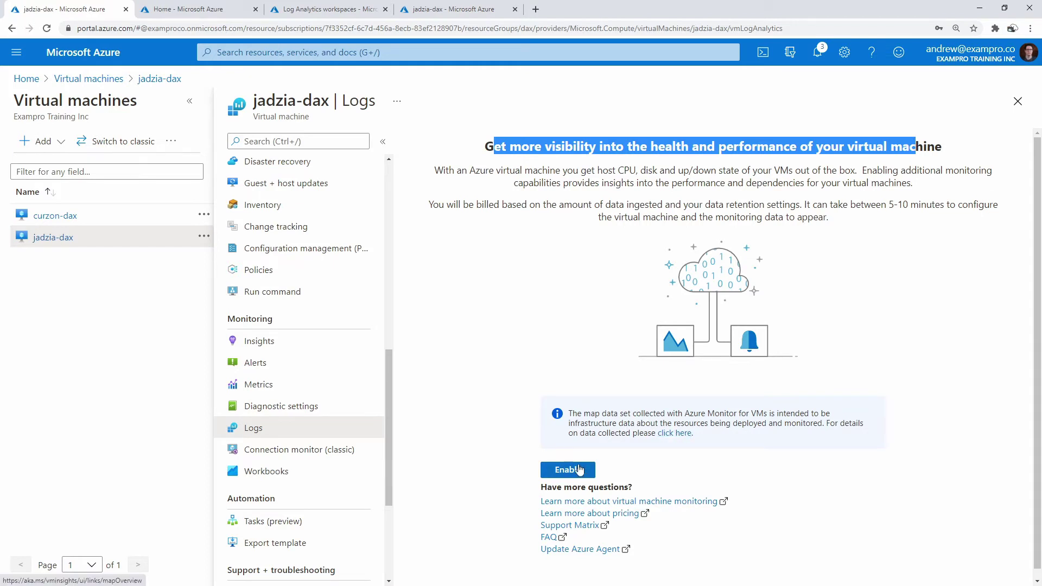
Step: Check the Log Analytics workspaces list, and start enabling logs for jadzia-dax to review the workspace subscription and workspace options
{"action": "left_click", "coordinate": [330, 9]}
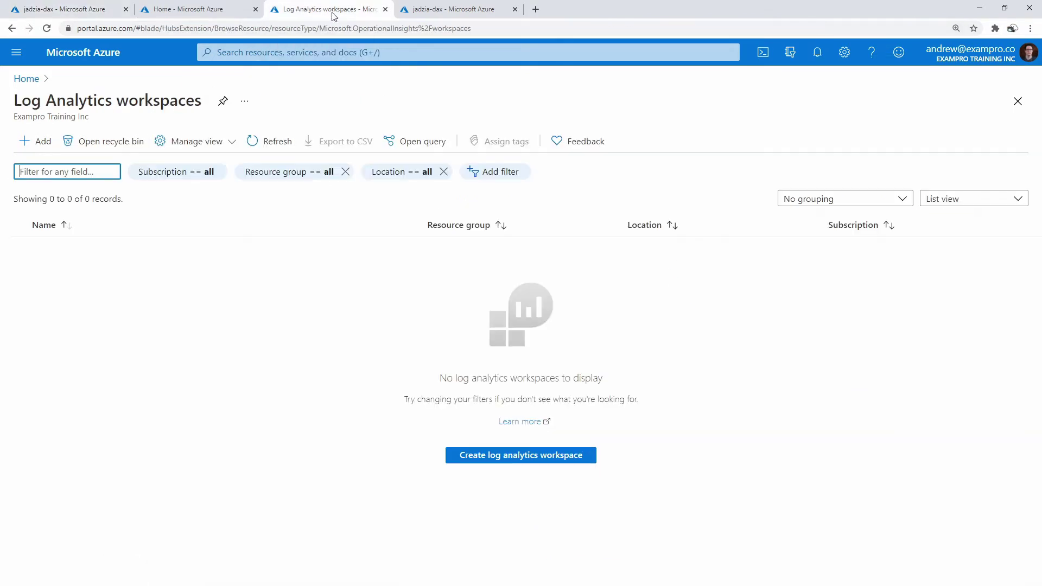
{"action": "left_click", "coordinate": [62, 9]}
{"action": "left_click", "coordinate": [564, 469]}
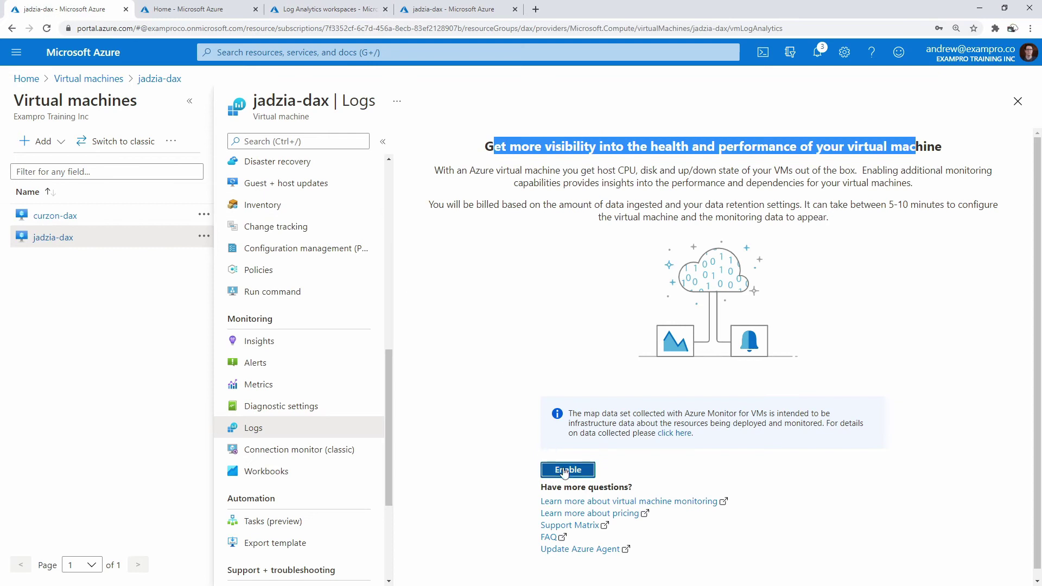
{"action": "scroll", "coordinate": [477, 405], "scroll_direction": "down", "scroll_amount": 1}
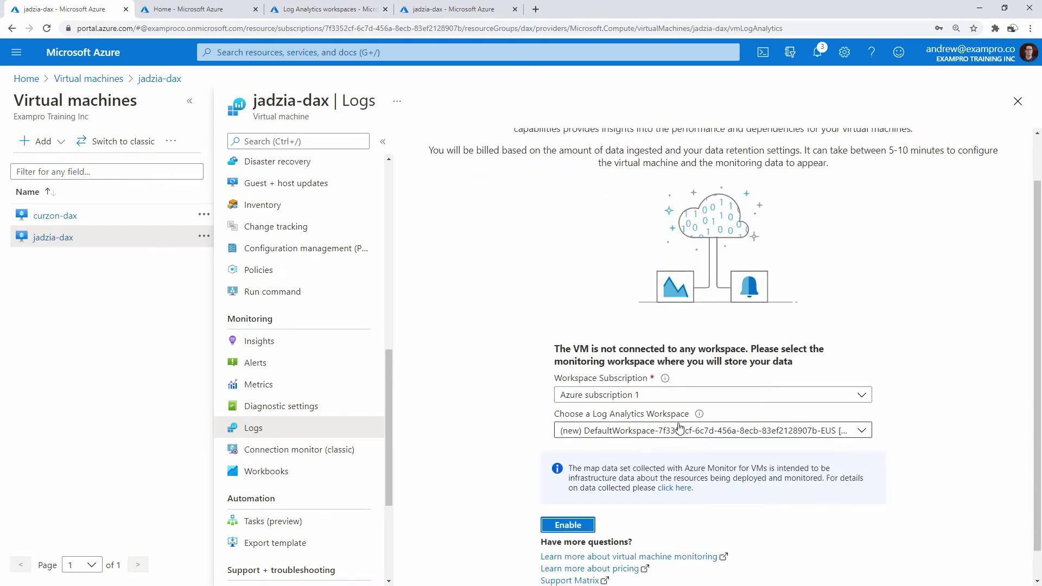
{"action": "scroll", "coordinate": [531, 430], "scroll_direction": "down", "scroll_amount": 1}
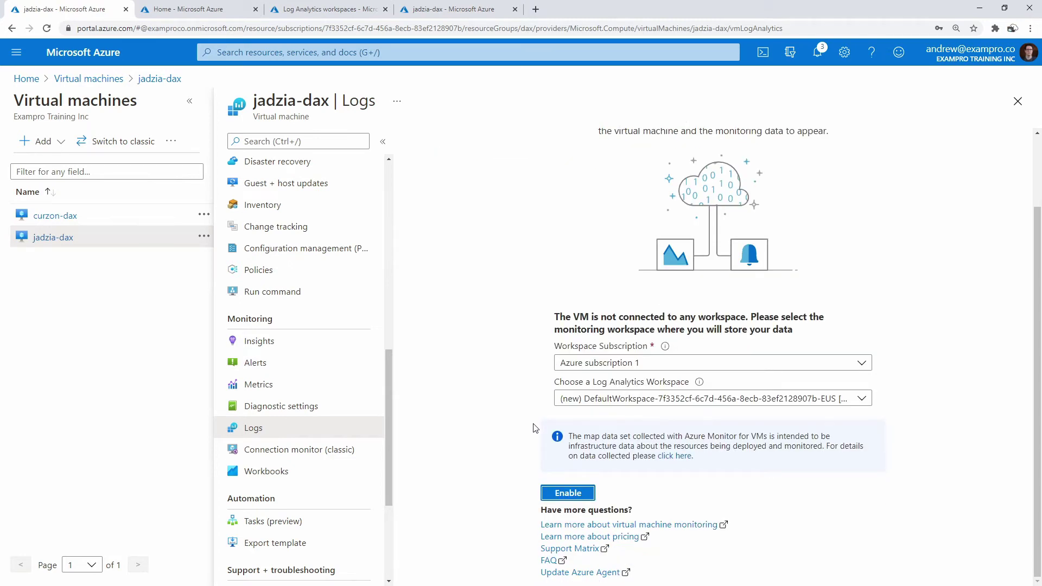
{"action": "scroll", "coordinate": [537, 412], "scroll_direction": "up", "scroll_amount": 2}
Step: From the portal home, start adding an Automation account named dax-automation in the existing resource group dax
{"action": "left_click", "coordinate": [329, 11]}
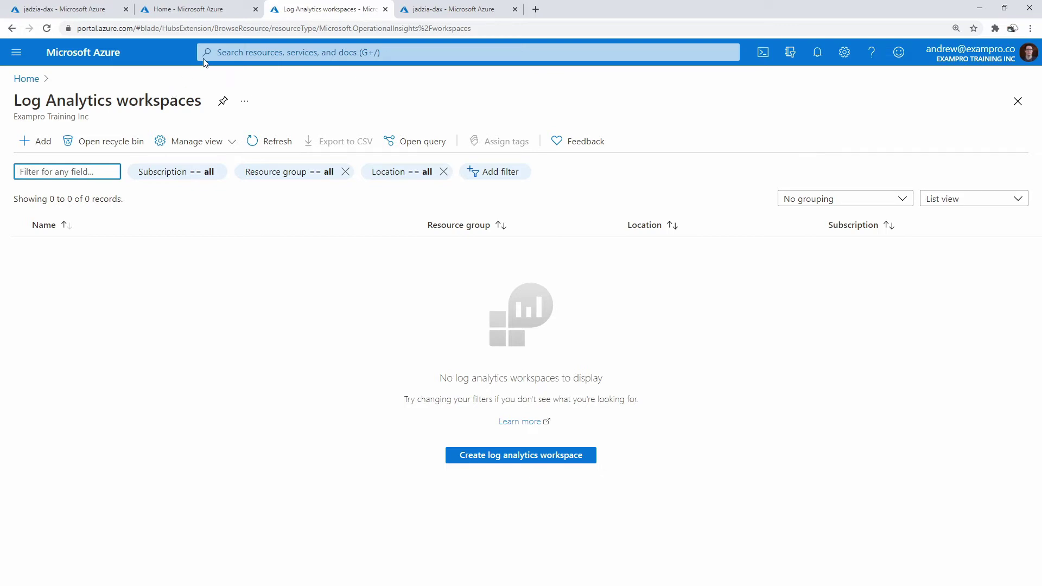
{"action": "left_click", "coordinate": [123, 53]}
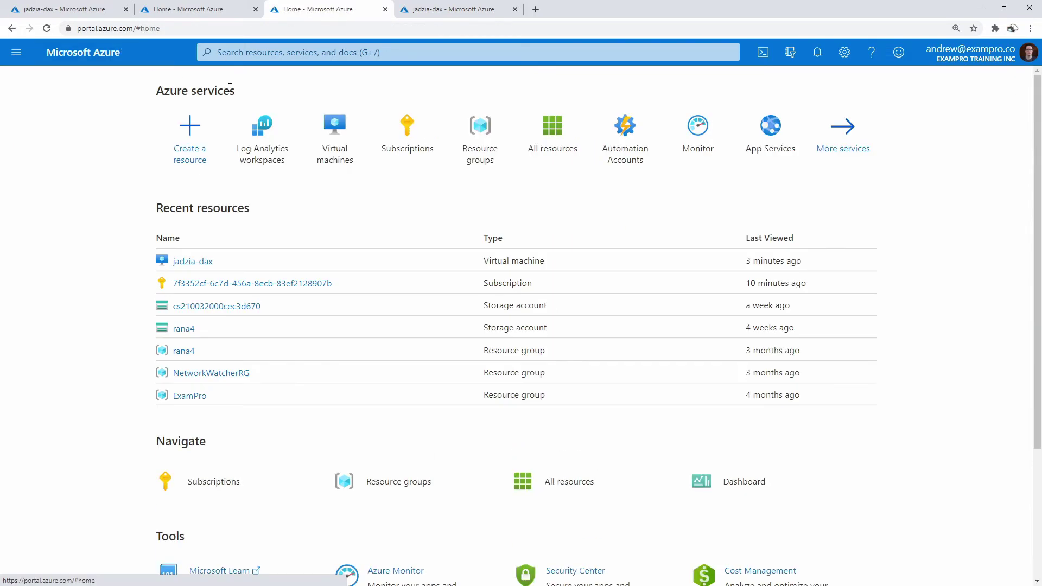
{"action": "left_click", "coordinate": [604, 126]}
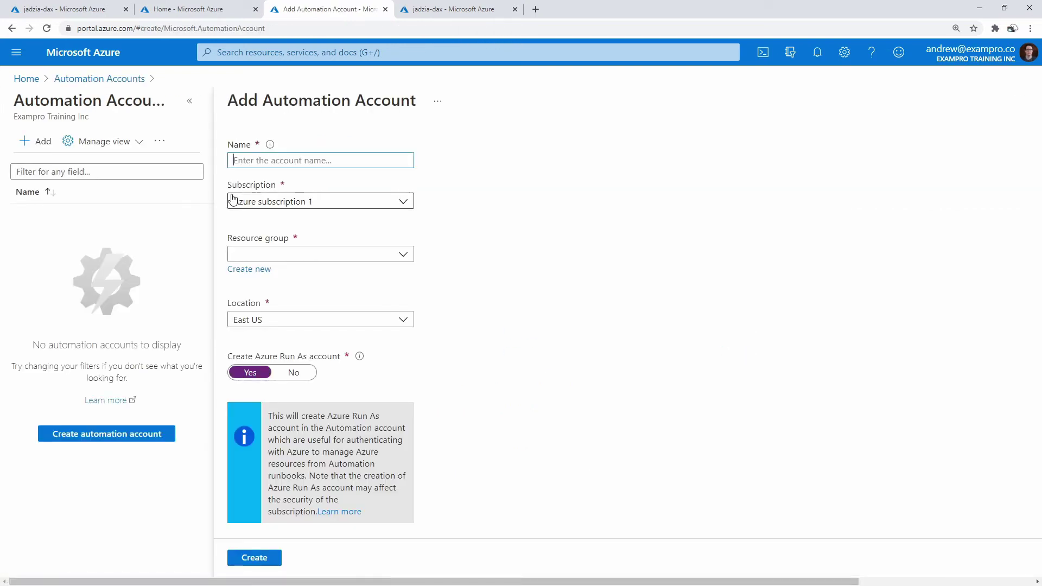
{"action": "type", "text": "dax"}
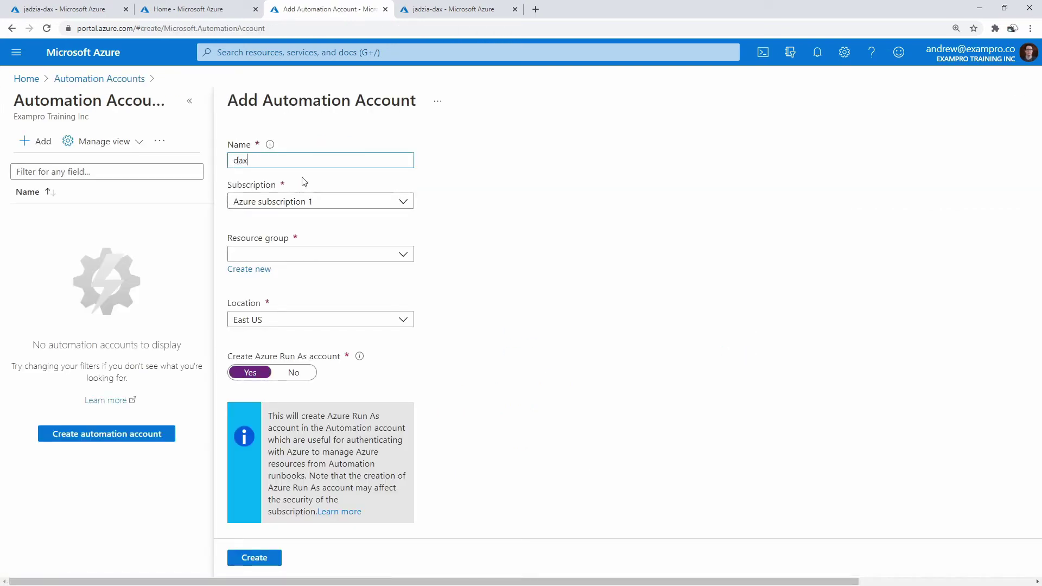
{"action": "mouse_move", "coordinate": [346, 160]}
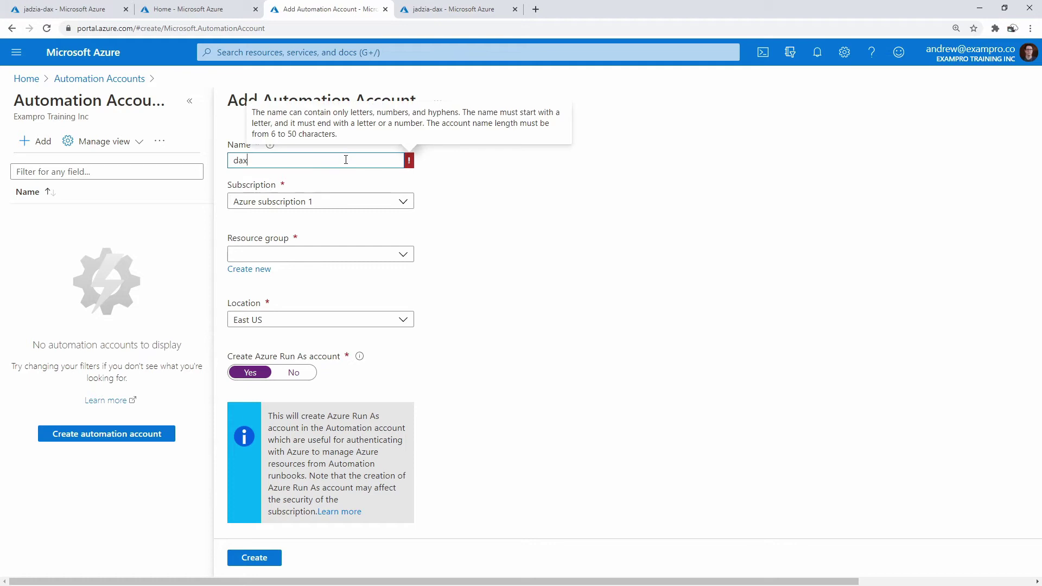
{"action": "type", "text": "ax-atuom"}
{"action": "type", "text": "tomation"}
{"action": "left_click", "coordinate": [380, 255]}
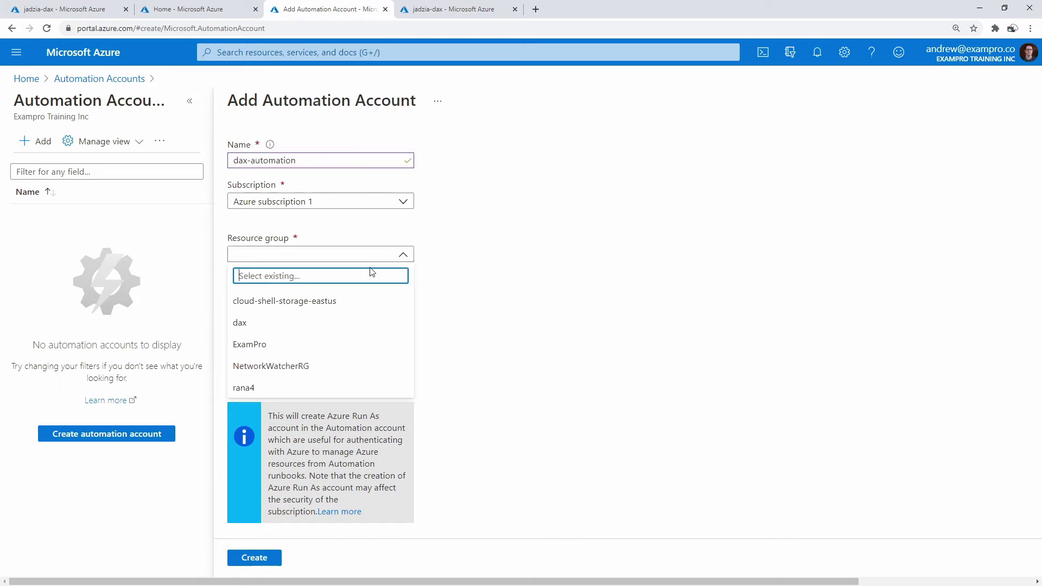
{"action": "left_click", "coordinate": [309, 328]}
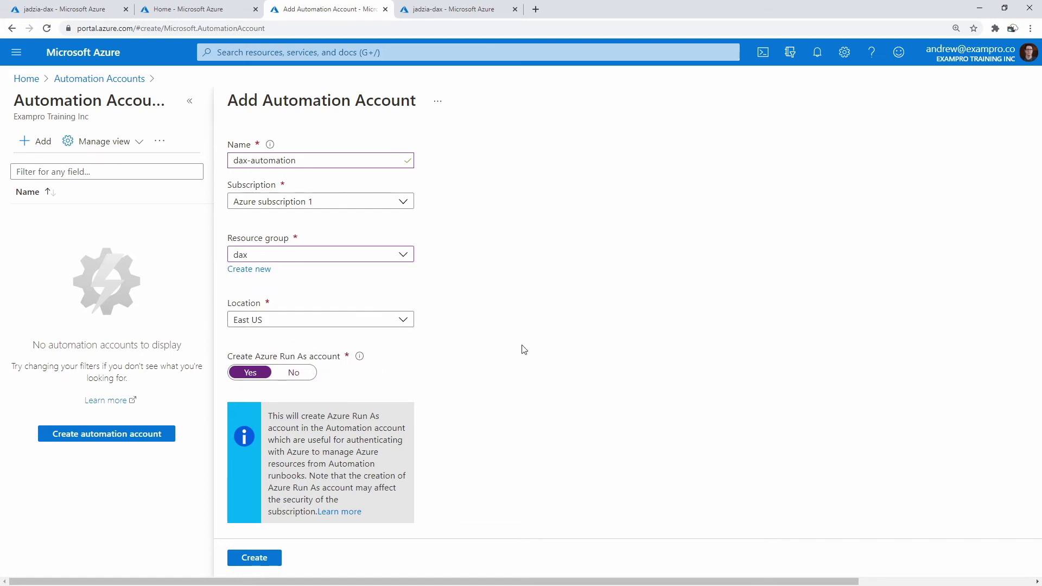
Step: Review the Azure Run As account note and create the Automation account with the Run As option left at Yes
{"action": "scroll", "coordinate": [476, 403], "scroll_direction": "down", "scroll_amount": 1}
{"action": "left_click_drag", "start_coordinate": [337, 351], "coordinate": [305, 362]}
{"action": "left_click", "coordinate": [346, 364]}
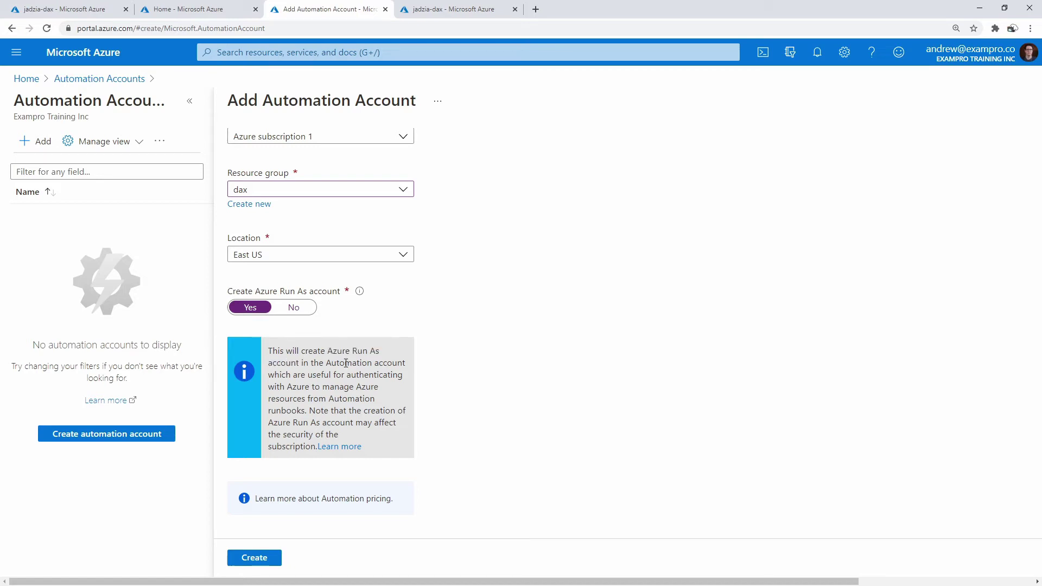
{"action": "left_click", "coordinate": [266, 559]}
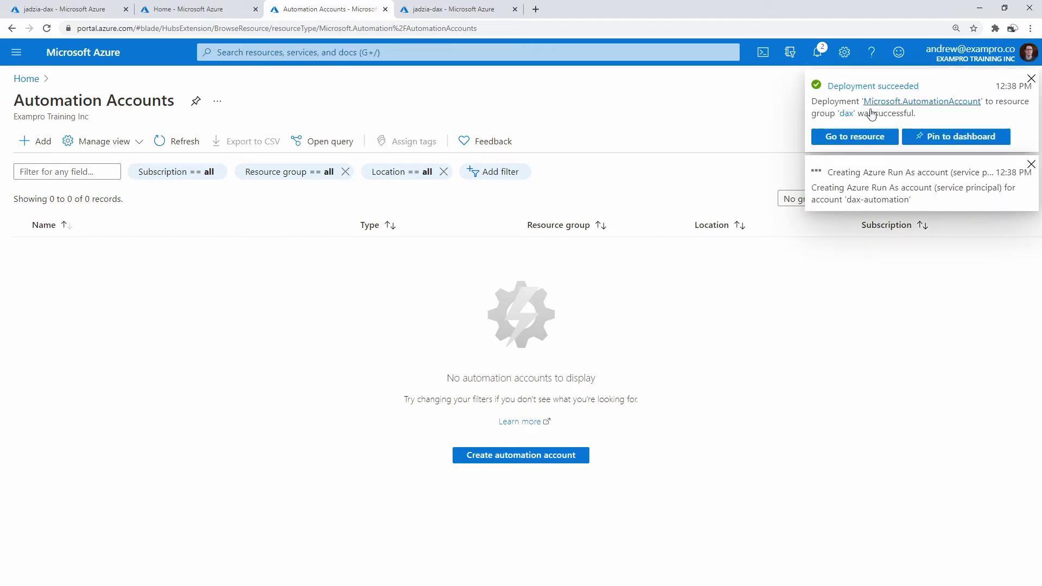
Step: Go to the deployed dax-automation account and enable Update management with the Create New Workspace option for Log Analytics
{"action": "left_click", "coordinate": [858, 137]}
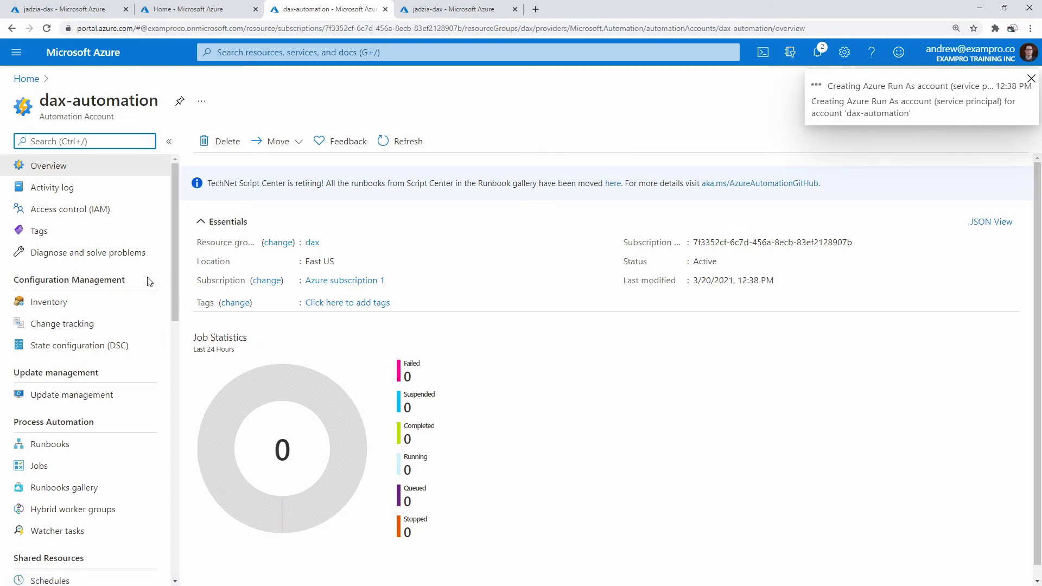
{"action": "left_click_drag", "start_coordinate": [178, 240], "coordinate": [175, 274]}
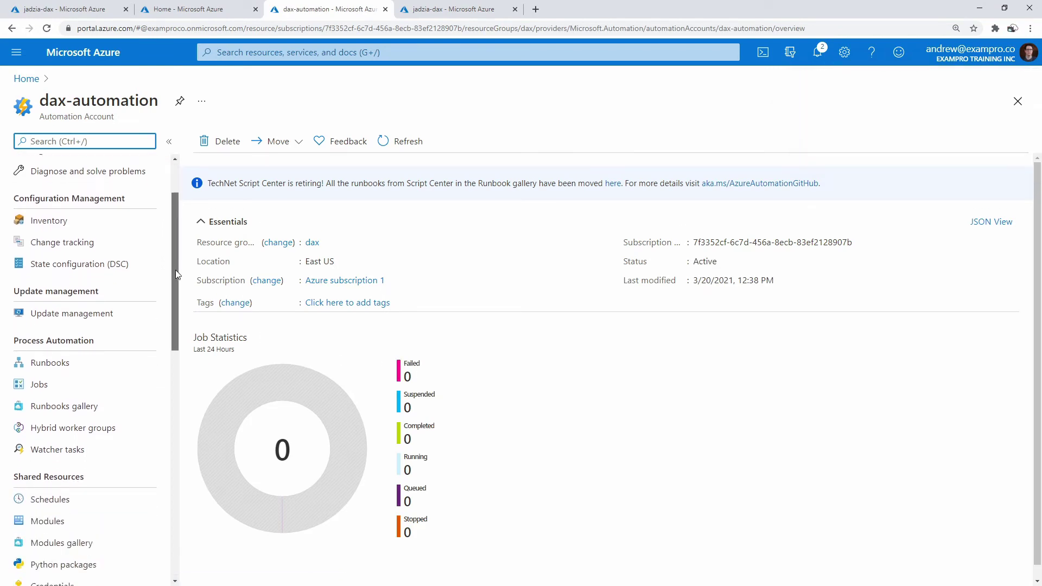
{"action": "left_click", "coordinate": [107, 313]}
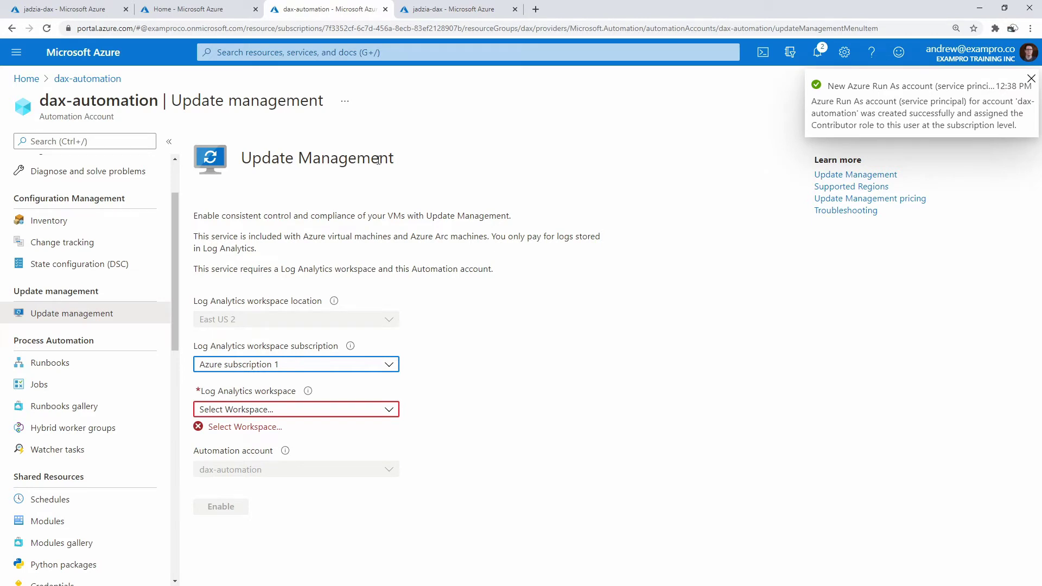
{"action": "left_click", "coordinate": [360, 411]}
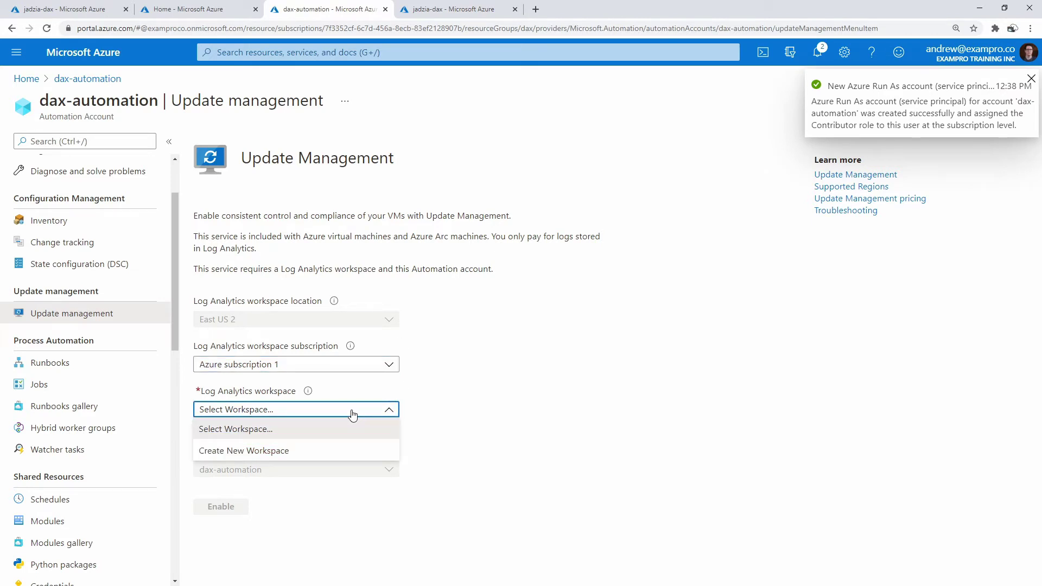
{"action": "left_click", "coordinate": [325, 449]}
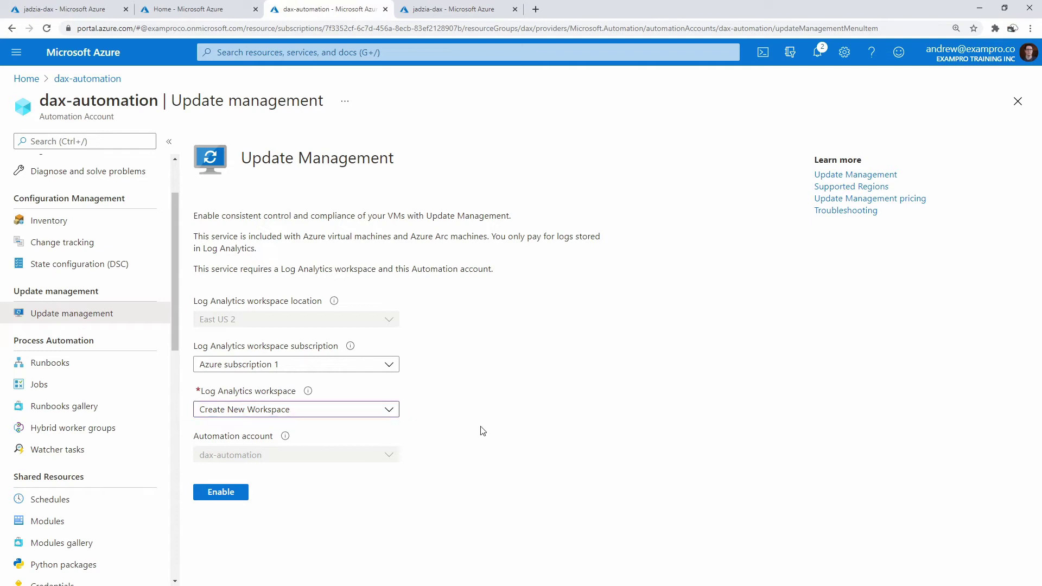
{"action": "left_click", "coordinate": [228, 491]}
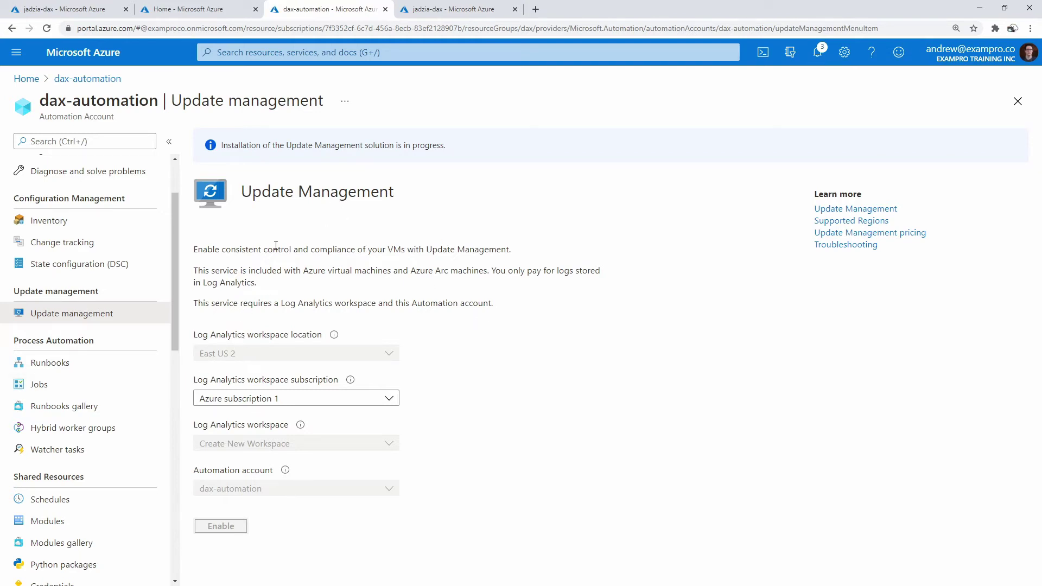
Step: Open the Runbooks gallery of dax-automation, discarding the unsaved edits, and browse the available runbooks
{"action": "left_click", "coordinate": [99, 408]}
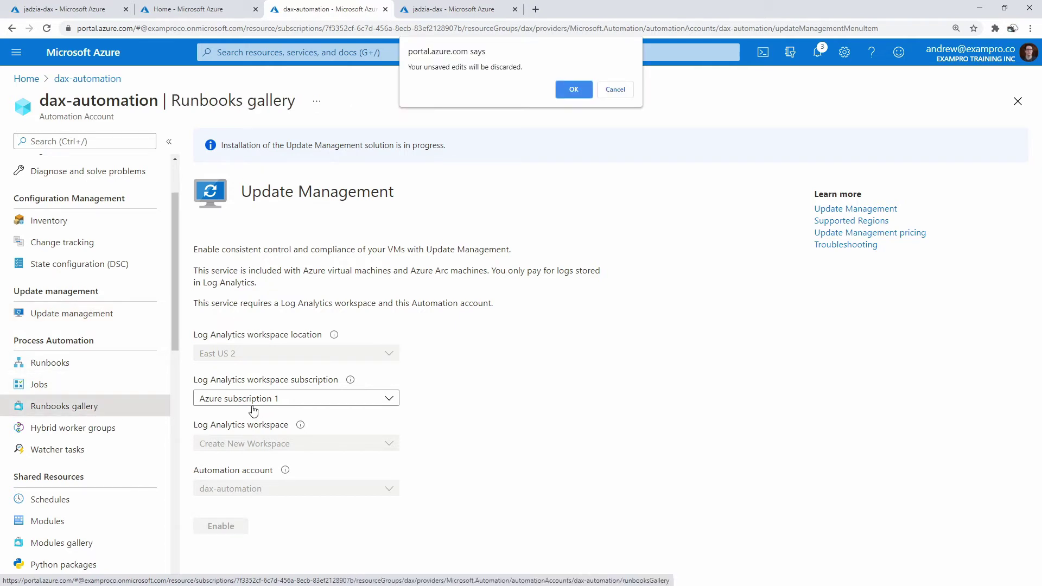
{"action": "left_click", "coordinate": [623, 91]}
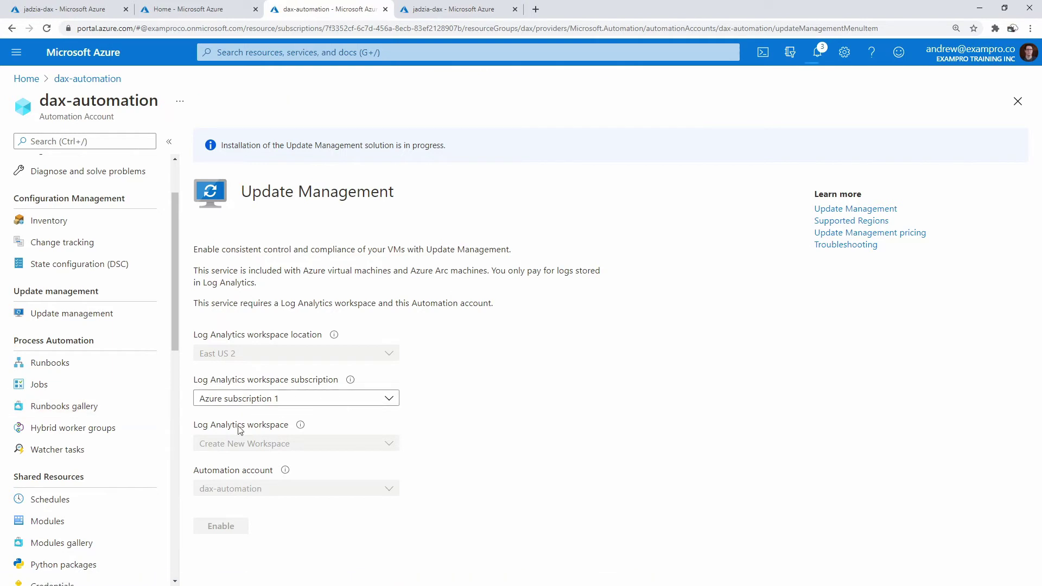
{"action": "left_click", "coordinate": [112, 411]}
{"action": "left_click", "coordinate": [573, 89]}
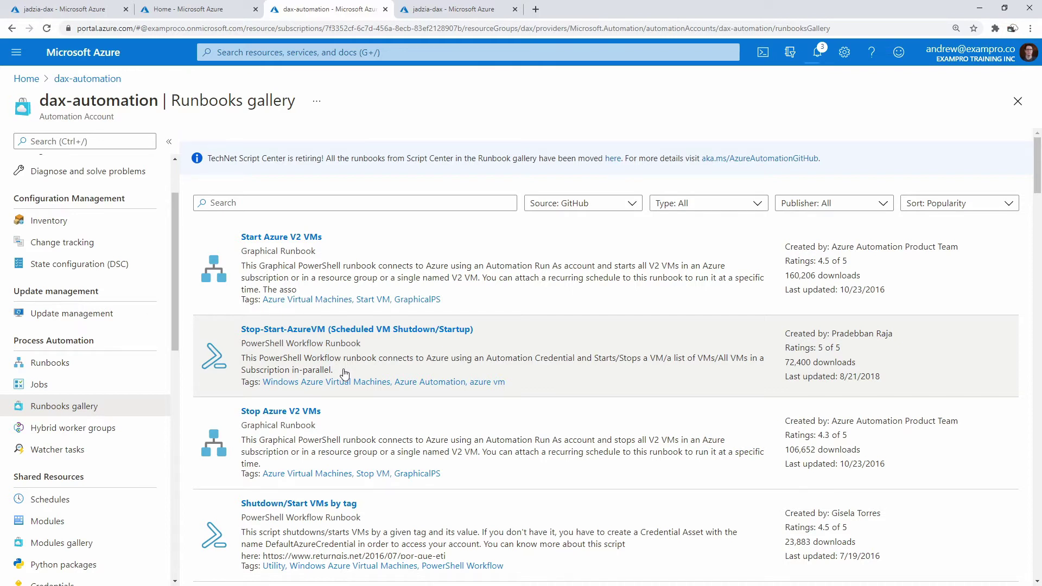
{"action": "scroll", "coordinate": [365, 369], "scroll_direction": "down", "scroll_amount": 9}
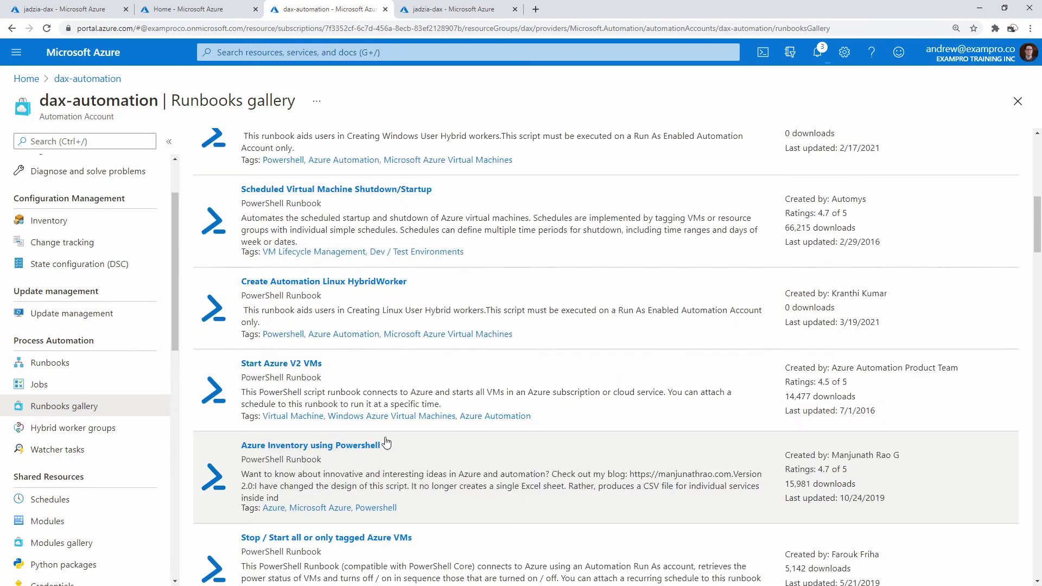
{"action": "scroll", "coordinate": [388, 461], "scroll_direction": "down", "scroll_amount": 7}
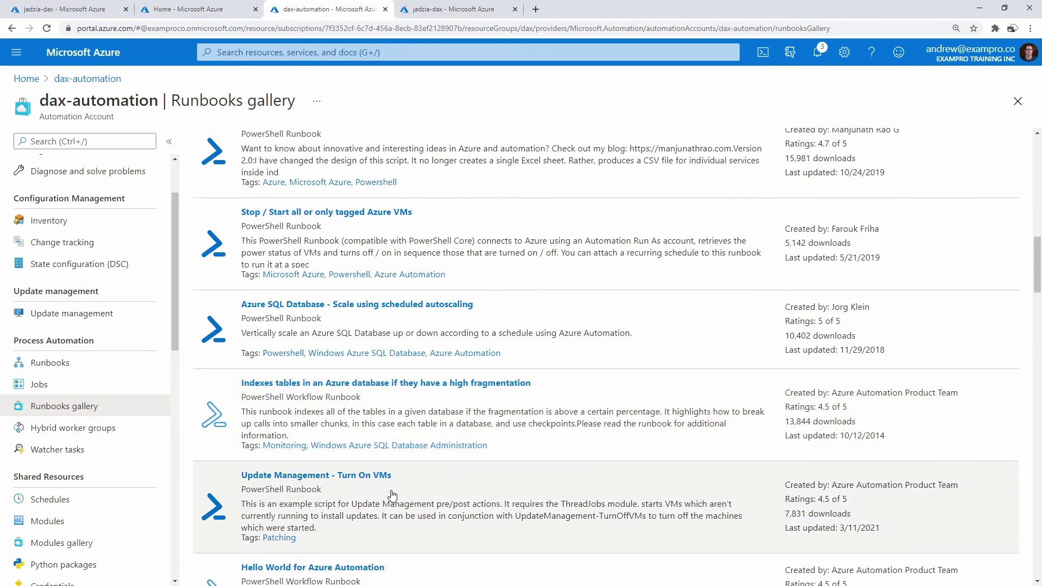
{"action": "scroll", "coordinate": [391, 502], "scroll_direction": "down", "scroll_amount": 2}
{"action": "scroll", "coordinate": [392, 504], "scroll_direction": "up", "scroll_amount": 13}
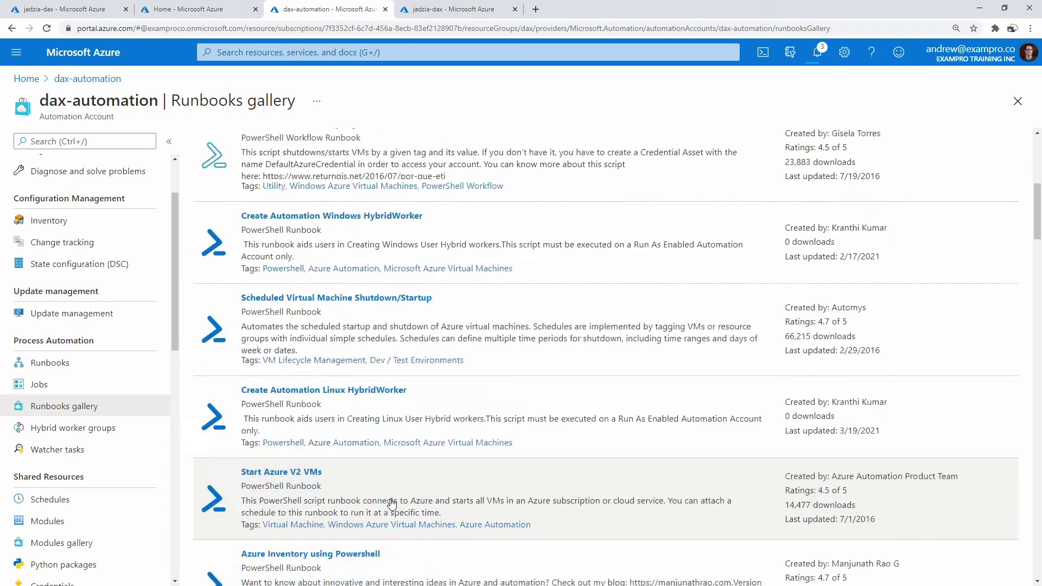
{"action": "scroll", "coordinate": [392, 504], "scroll_direction": "down", "scroll_amount": 6}
{"action": "scroll", "coordinate": [391, 505], "scroll_direction": "down", "scroll_amount": 2}
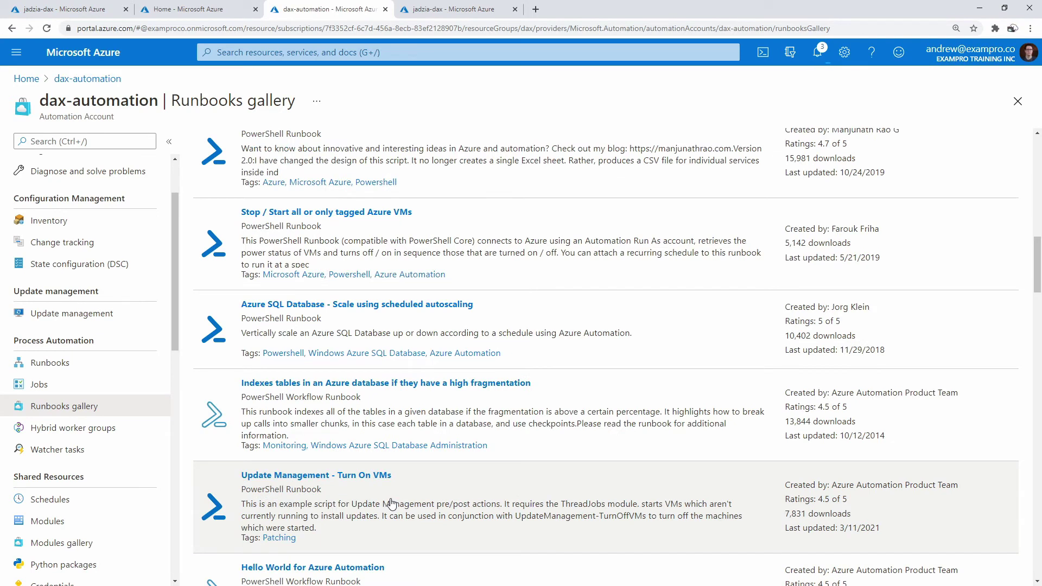
Step: Open the gallery runbook "How to use a SQL Command in an Azure Automation Runbook" and read through its source code
{"action": "scroll", "coordinate": [392, 504], "scroll_direction": "down", "scroll_amount": 5}
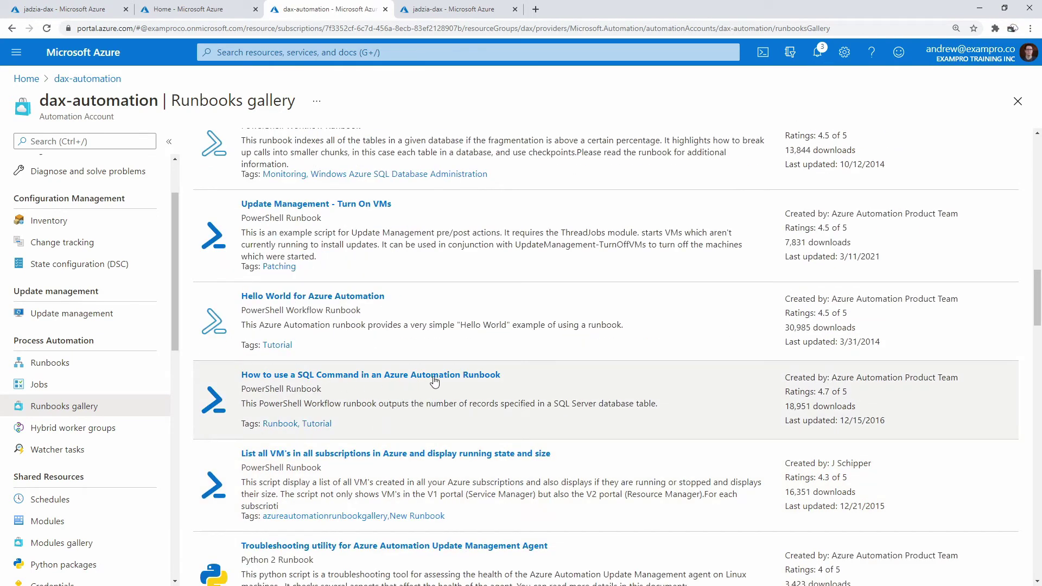
{"action": "left_click", "coordinate": [434, 383]}
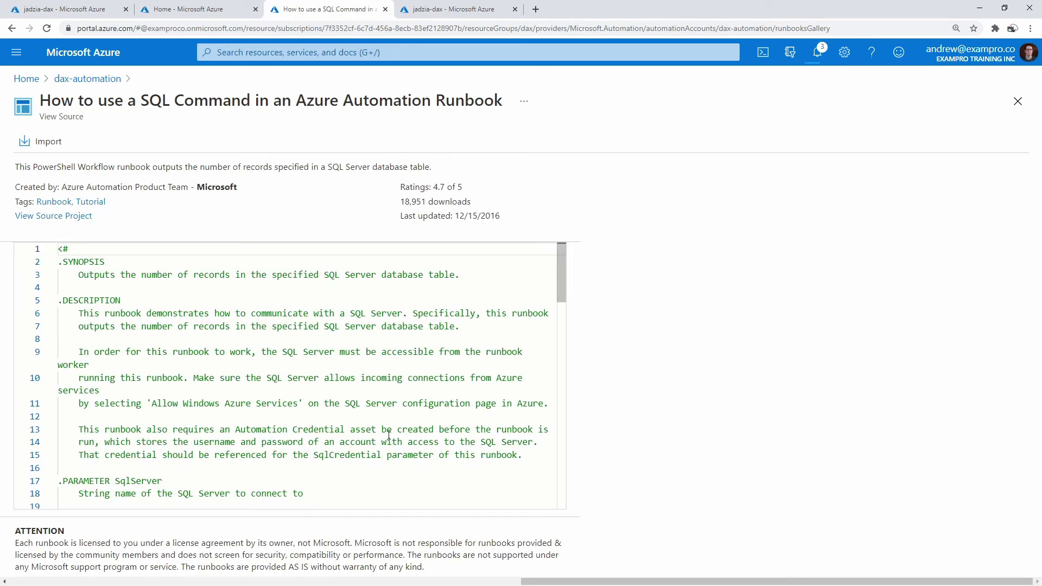
{"action": "scroll", "coordinate": [336, 387], "scroll_direction": "down", "scroll_amount": 15}
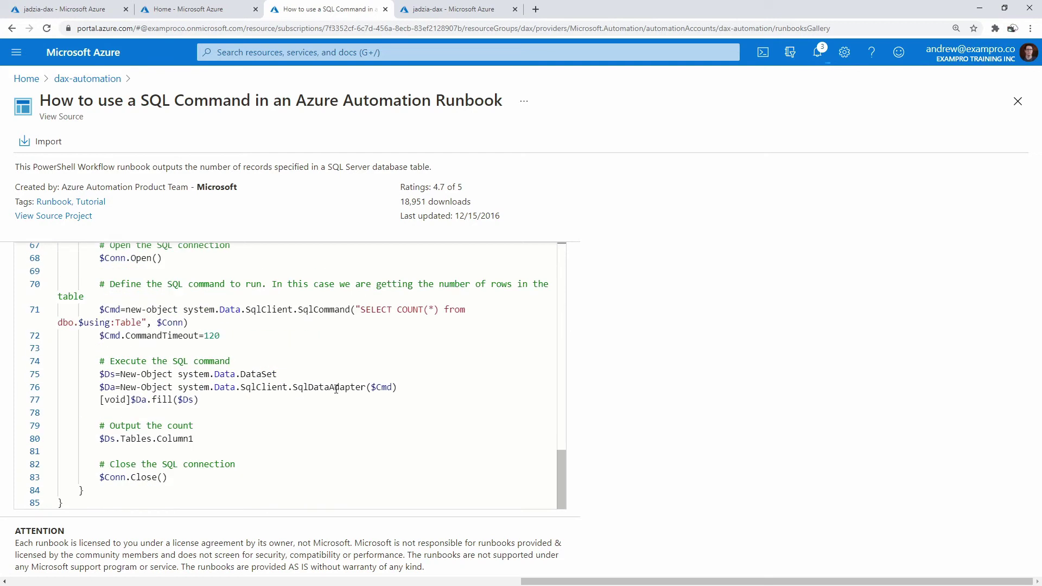
{"action": "scroll", "coordinate": [336, 387], "scroll_direction": "up", "scroll_amount": 12}
Step: Return to Update management of dax-automation and start adding Azure VMs to it
{"action": "left_click", "coordinate": [11, 29]}
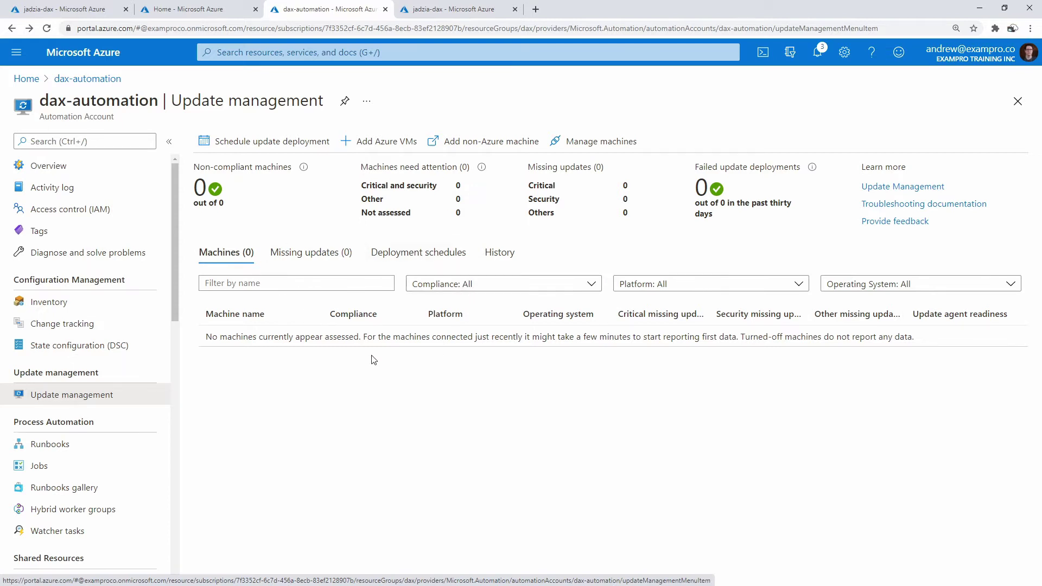
{"action": "left_click", "coordinate": [367, 144]}
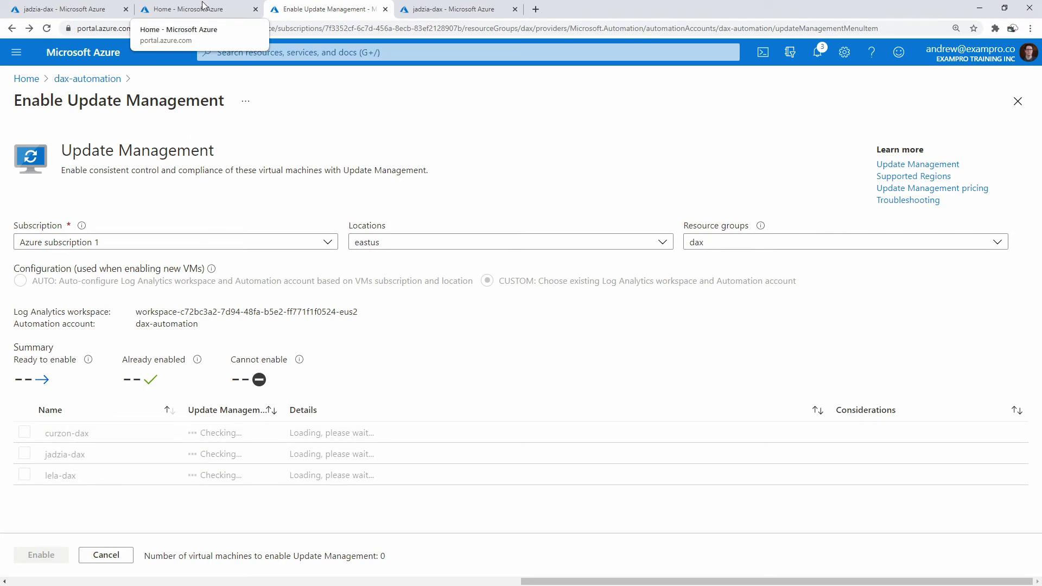
Step: Review the Configuration management (Preview) and Guest + host updates pages of the jadzia-dax virtual machine
{"action": "left_click", "coordinate": [96, 10]}
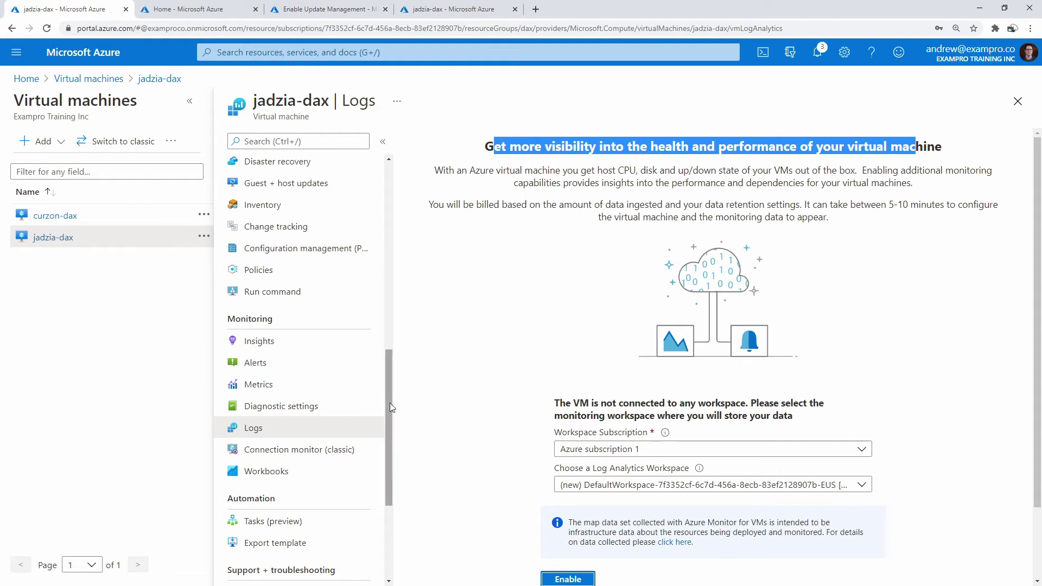
{"action": "left_click_drag", "start_coordinate": [388, 375], "coordinate": [391, 329]}
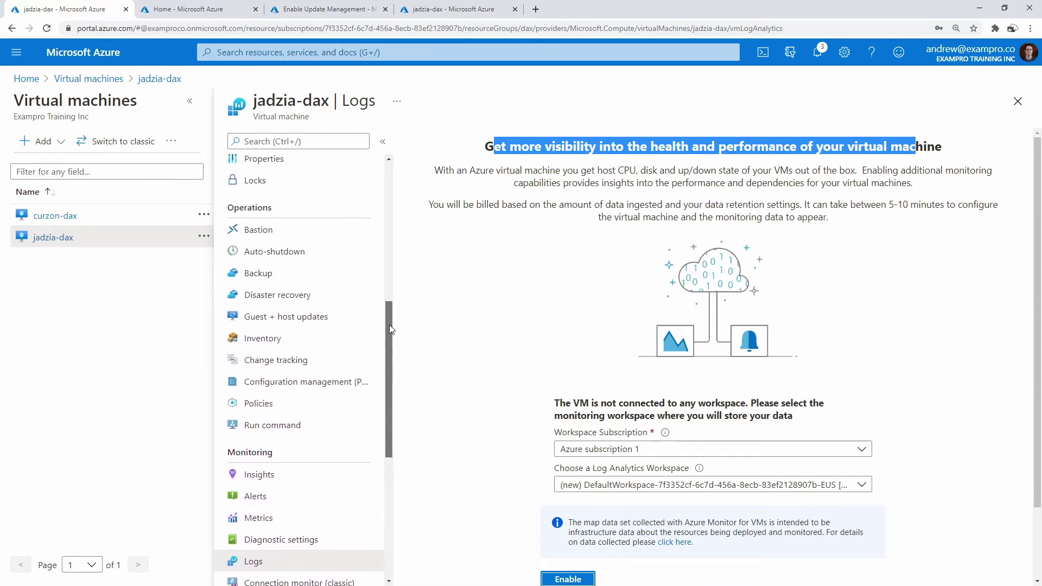
{"action": "left_click", "coordinate": [319, 380]}
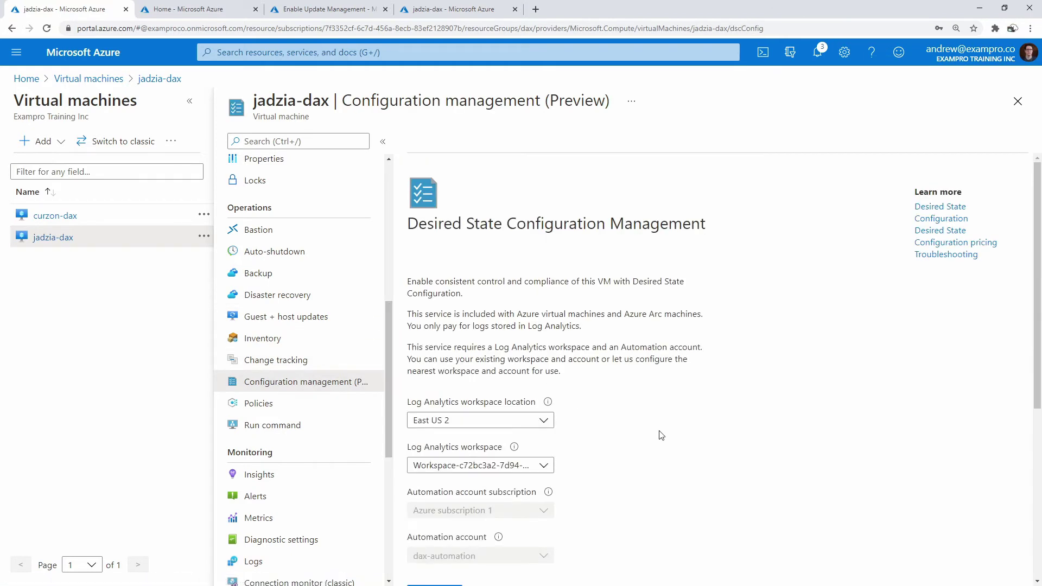
{"action": "scroll", "coordinate": [618, 402], "scroll_direction": "down", "scroll_amount": 5}
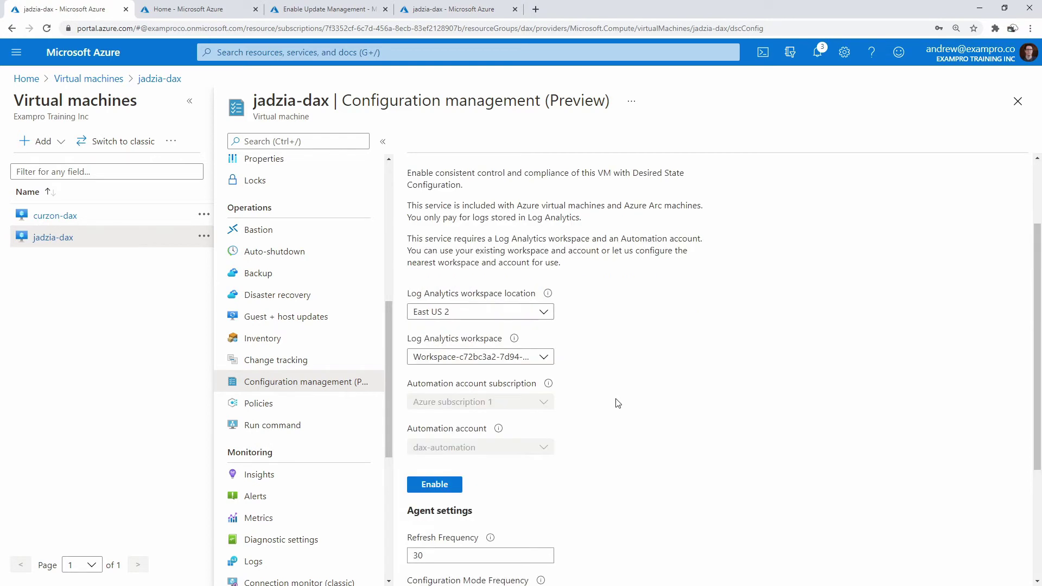
{"action": "scroll", "coordinate": [613, 442], "scroll_direction": "up", "scroll_amount": 5}
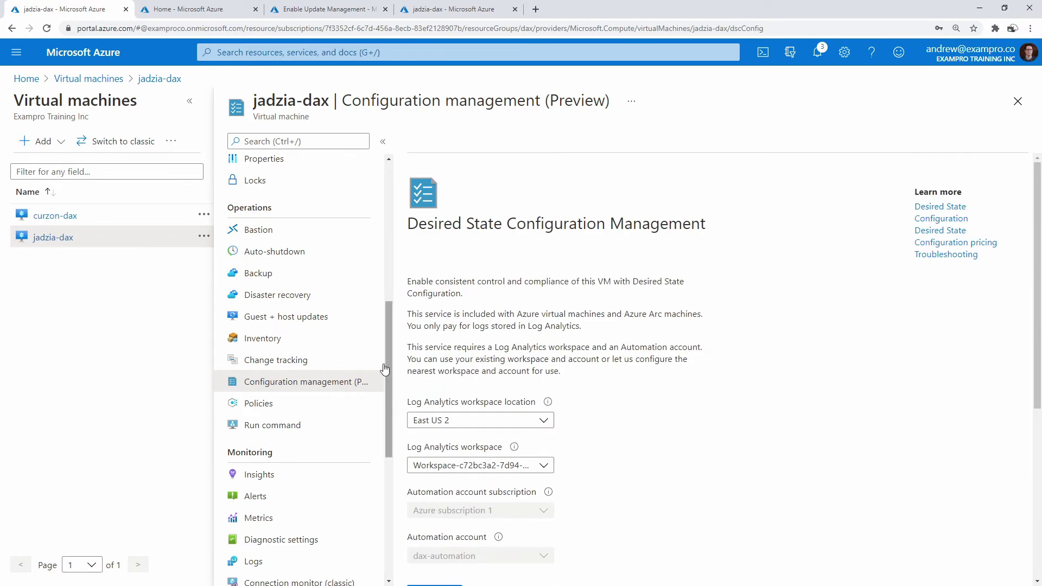
{"action": "left_click_drag", "start_coordinate": [385, 343], "coordinate": [385, 337]}
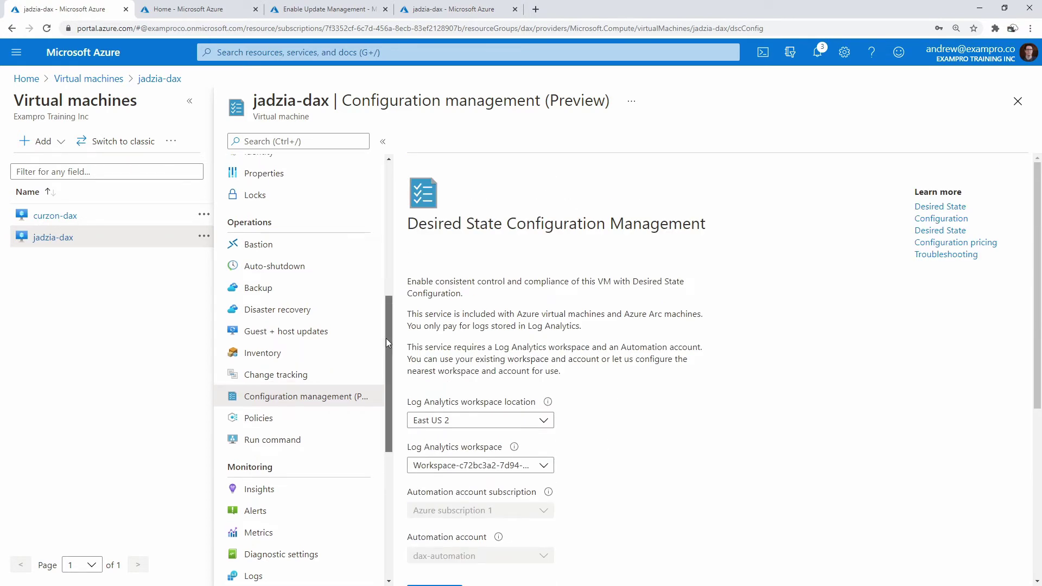
{"action": "left_click", "coordinate": [344, 332]}
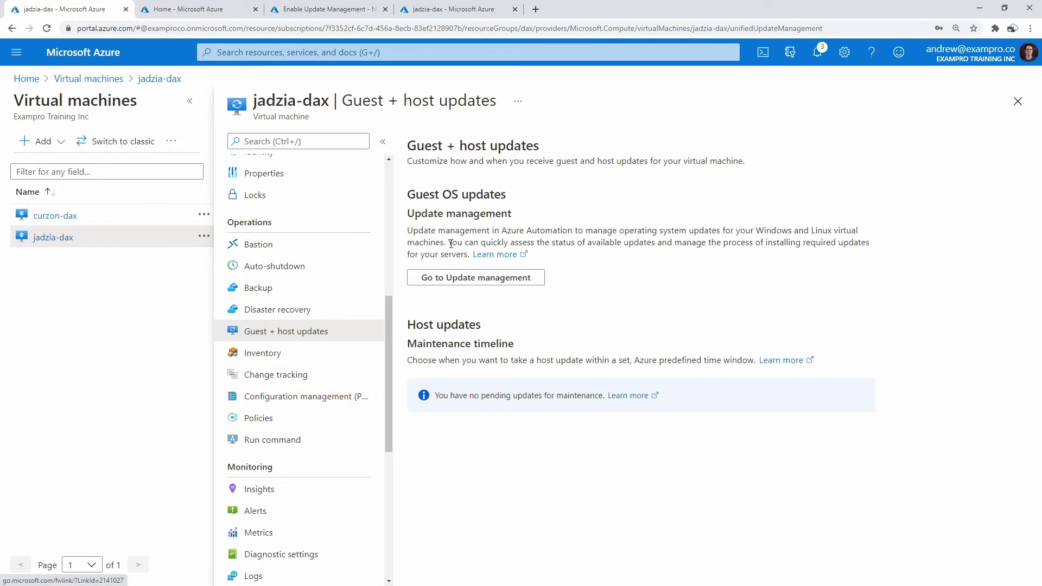
{"action": "left_click_drag", "start_coordinate": [493, 230], "coordinate": [663, 230]}
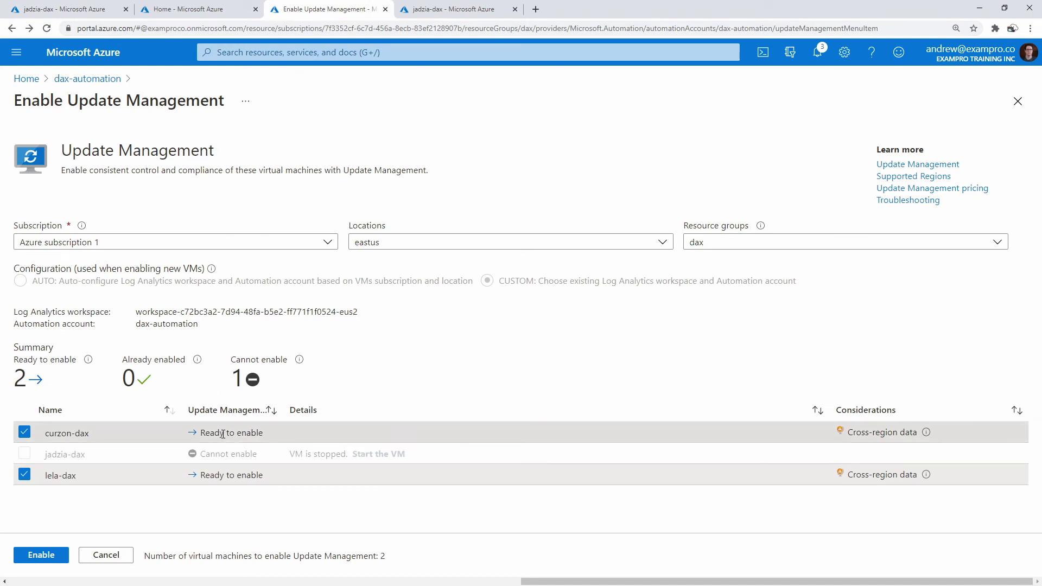
Step: Enable Update Management on curzon-dax and lela-dax, and check the status of the machines in the Virtual machines list
{"action": "left_click", "coordinate": [45, 554]}
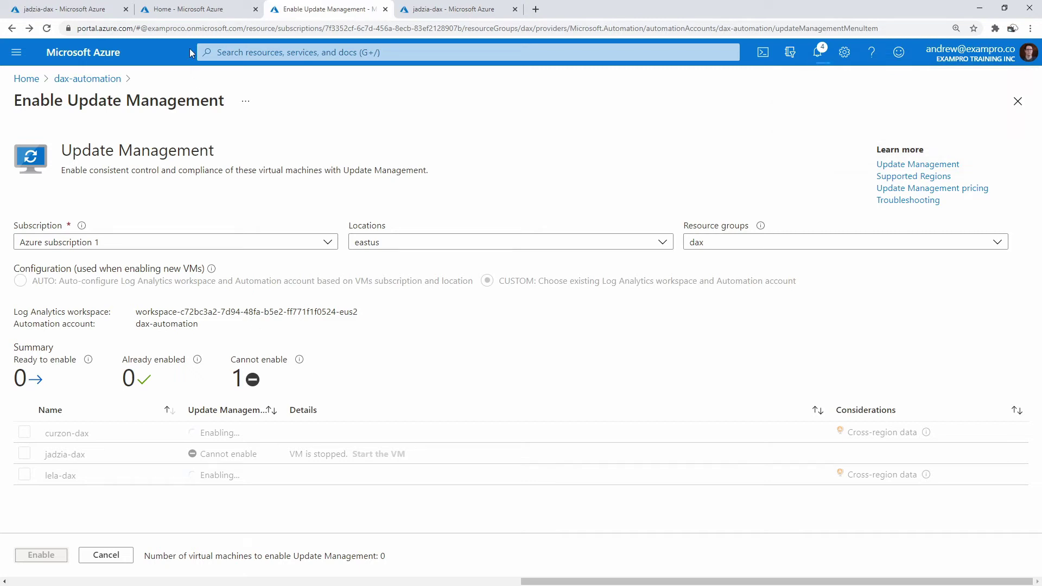
{"action": "left_click", "coordinate": [184, 9]}
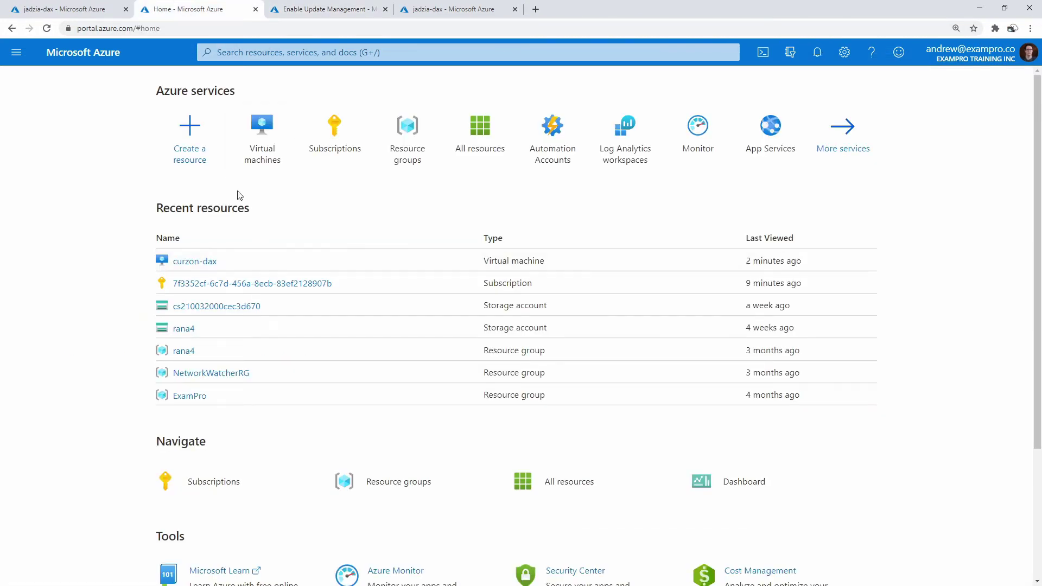
{"action": "left_click", "coordinate": [262, 129]}
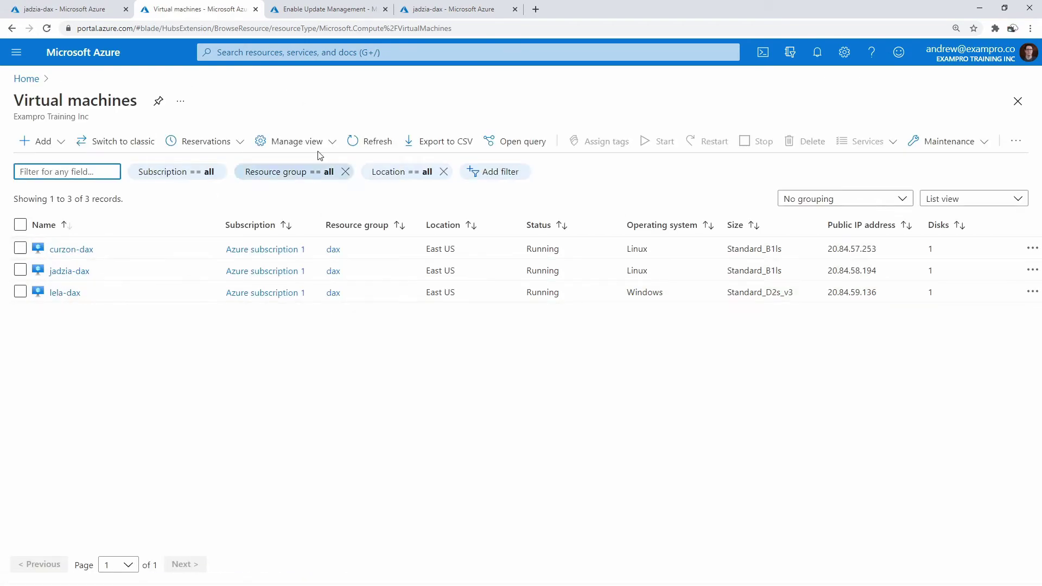
{"action": "left_click", "coordinate": [347, 16]}
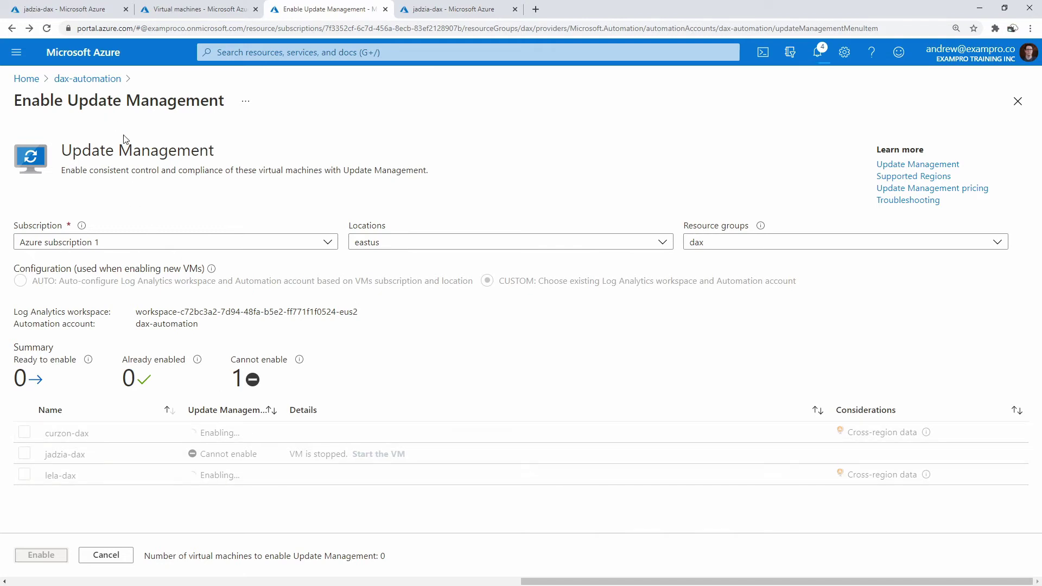
Step: Look over the Python 3 packages page of dax-automation, view the Add Python Package form without adding one, and review the remaining account settings
{"action": "left_click", "coordinate": [109, 77]}
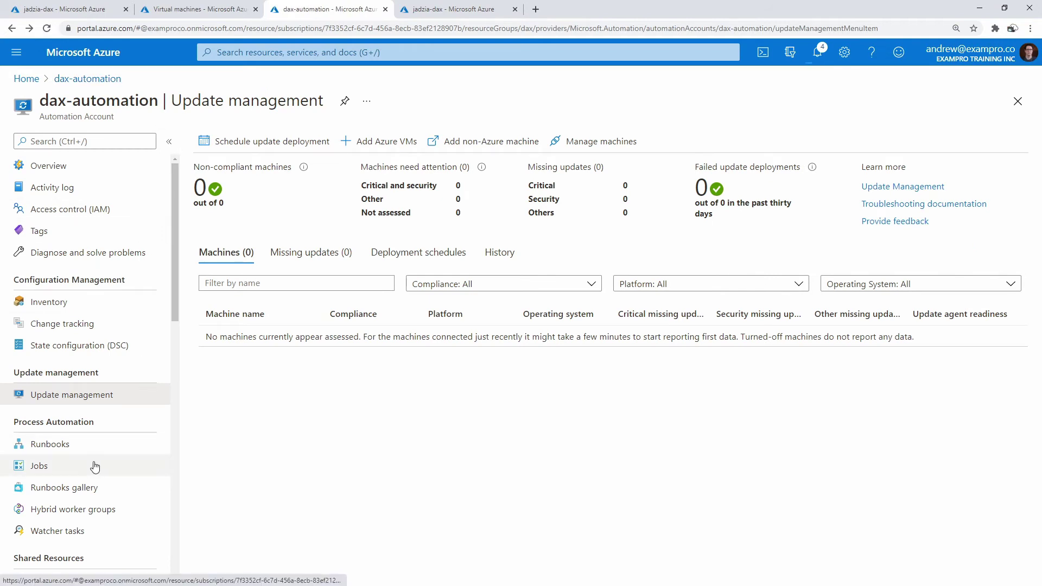
{"action": "scroll", "coordinate": [101, 468], "scroll_direction": "down", "scroll_amount": 2}
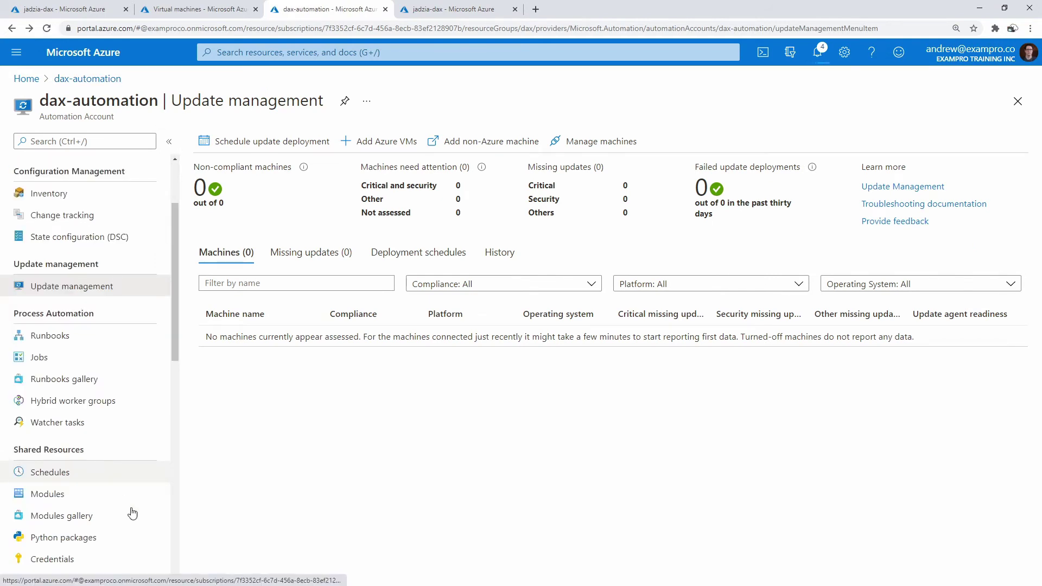
{"action": "scroll", "coordinate": [109, 440], "scroll_direction": "down", "scroll_amount": 2}
{"action": "left_click", "coordinate": [105, 431]}
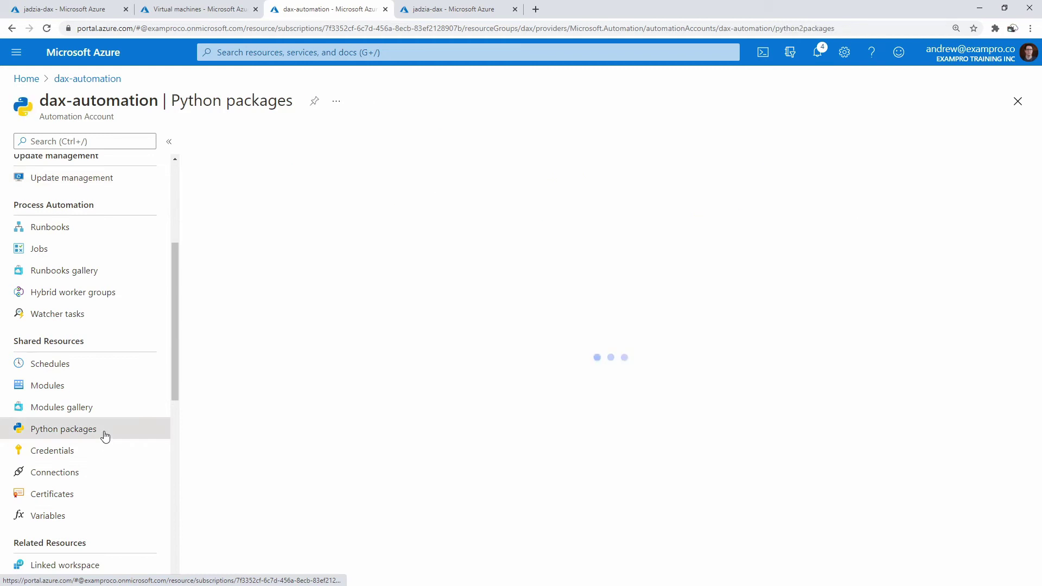
{"action": "left_click", "coordinate": [327, 178]}
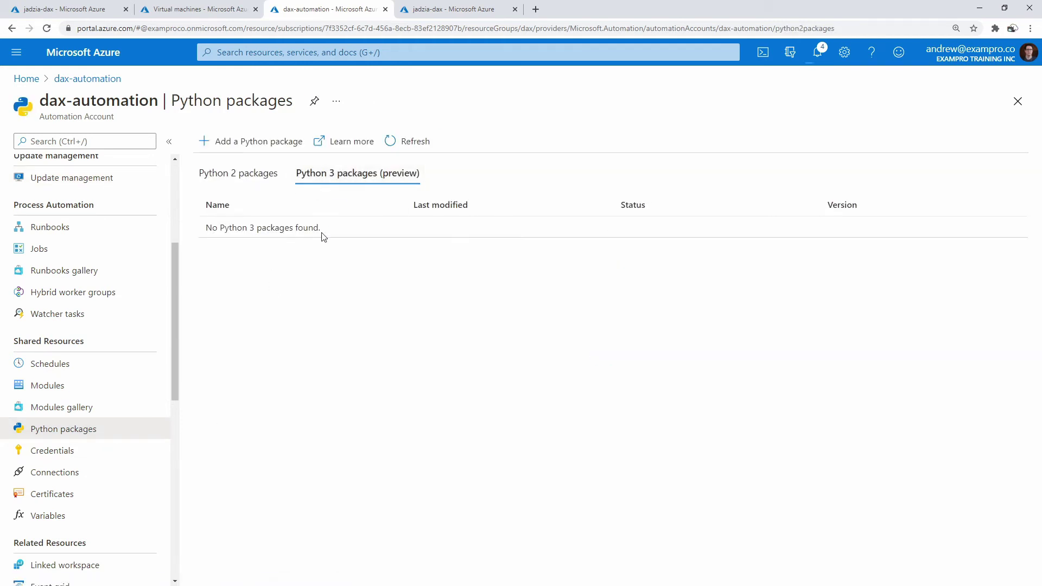
{"action": "left_click", "coordinate": [274, 146]}
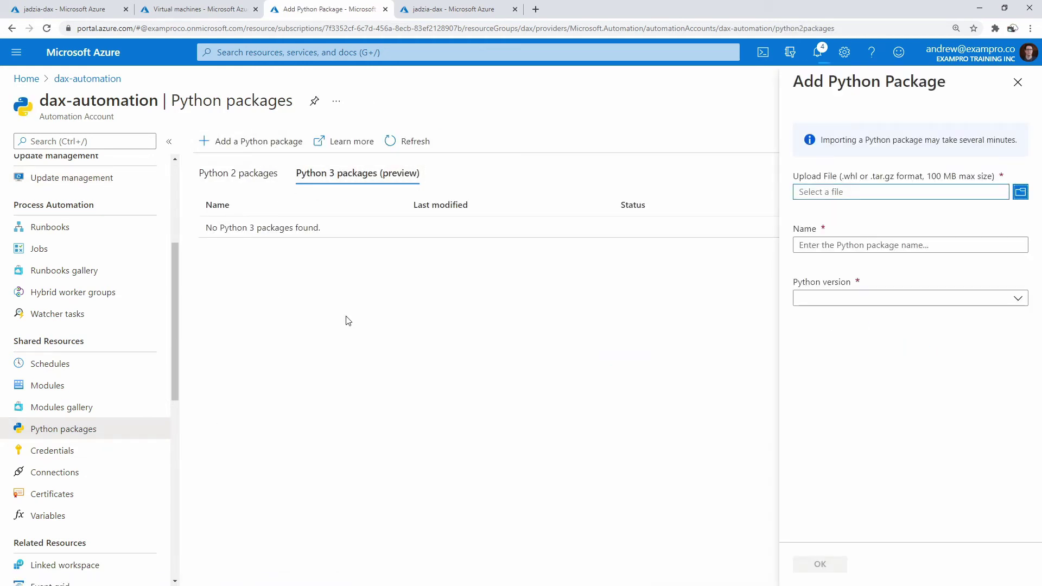
{"action": "left_click", "coordinate": [1018, 82]}
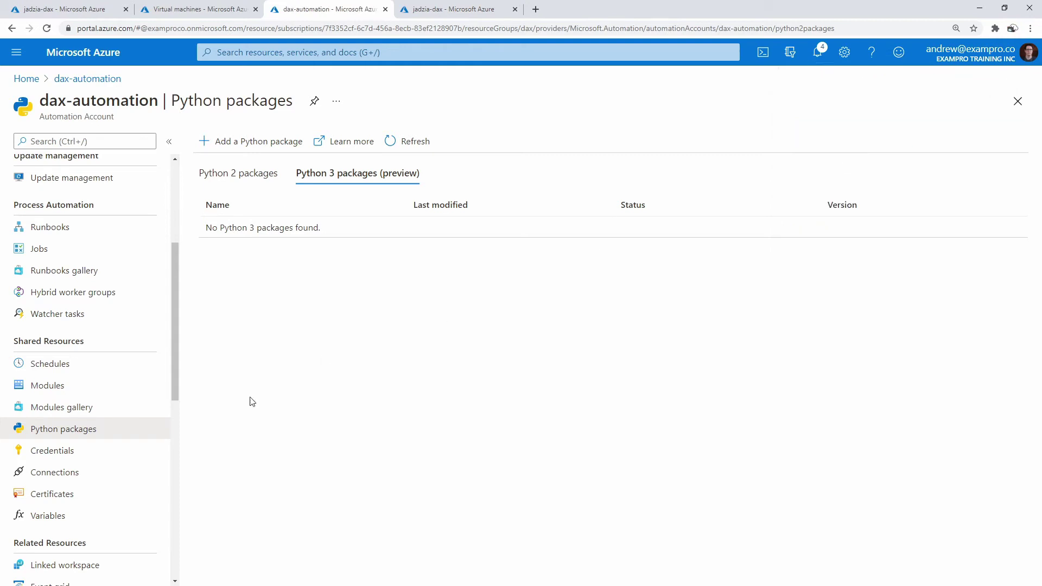
{"action": "scroll", "coordinate": [129, 402], "scroll_direction": "down", "scroll_amount": 4}
{"action": "scroll", "coordinate": [128, 400], "scroll_direction": "down", "scroll_amount": 2}
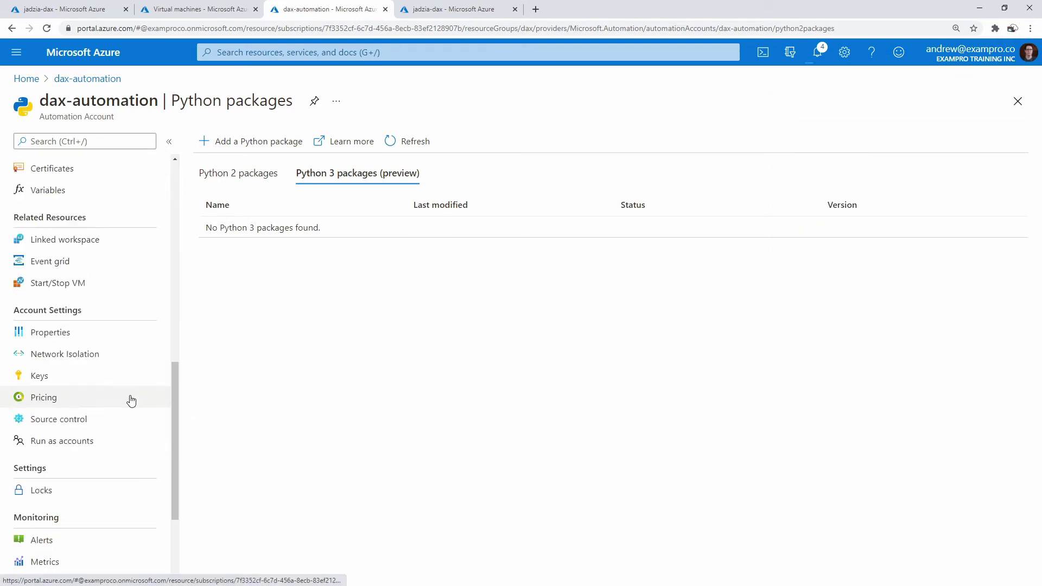
{"action": "scroll", "coordinate": [136, 400], "scroll_direction": "up", "scroll_amount": 10}
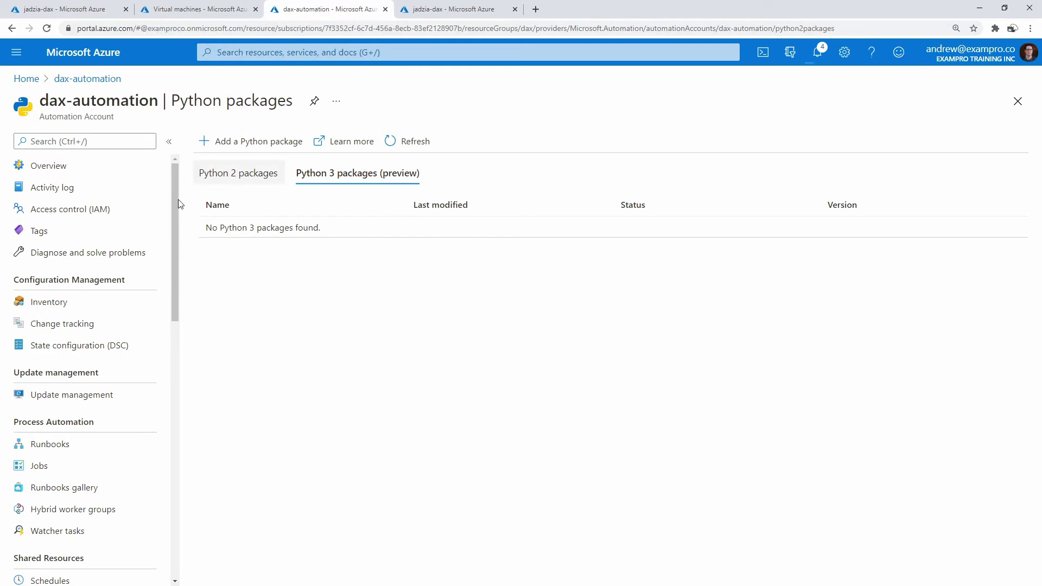
Step: Search the portal for "workspac" and open the Log Analytics workspaces service
{"action": "left_click", "coordinate": [265, 53]}
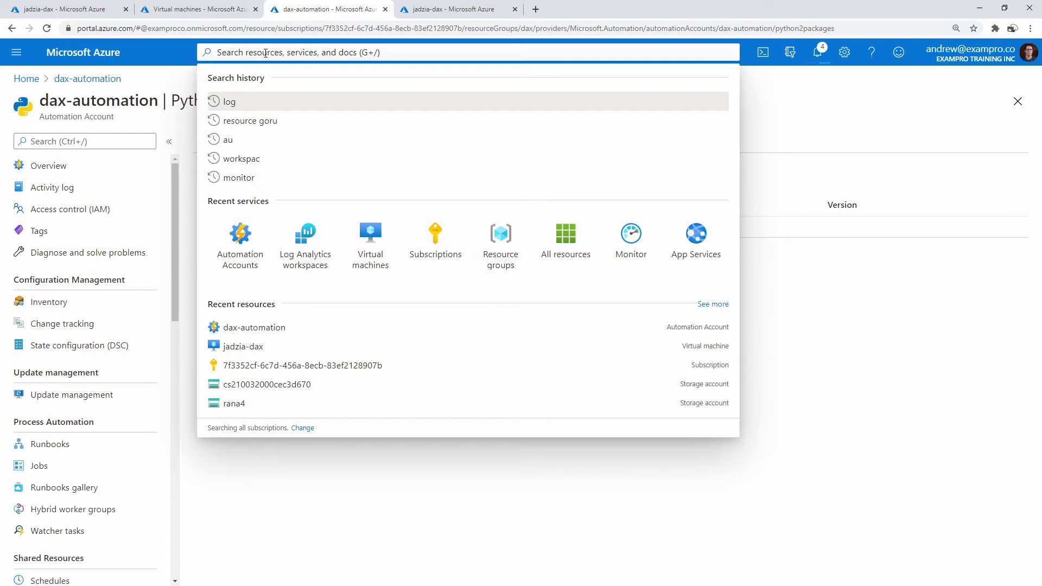
{"action": "type", "text": "workspac"}
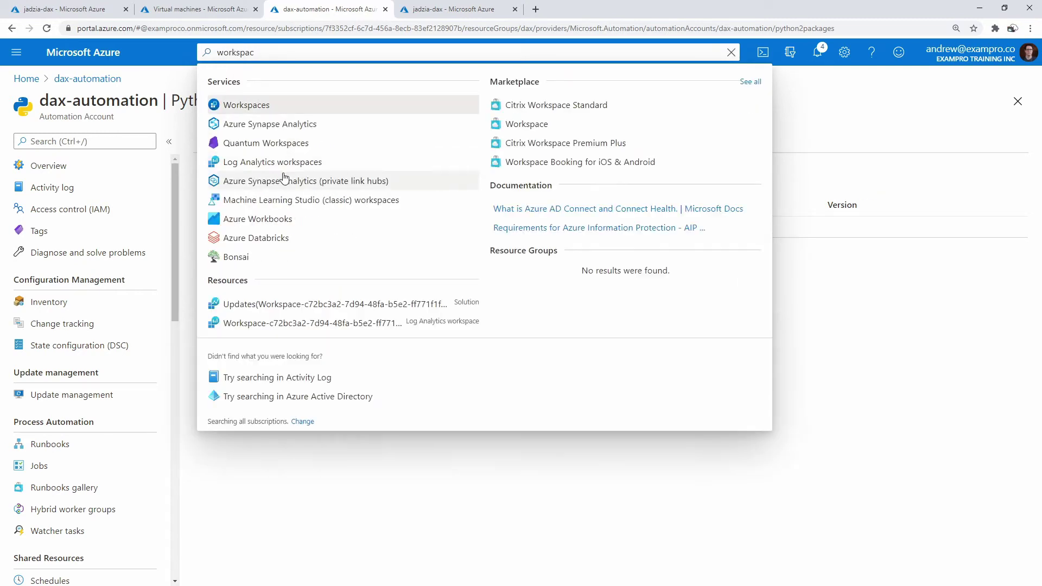
{"action": "left_click", "coordinate": [287, 161]}
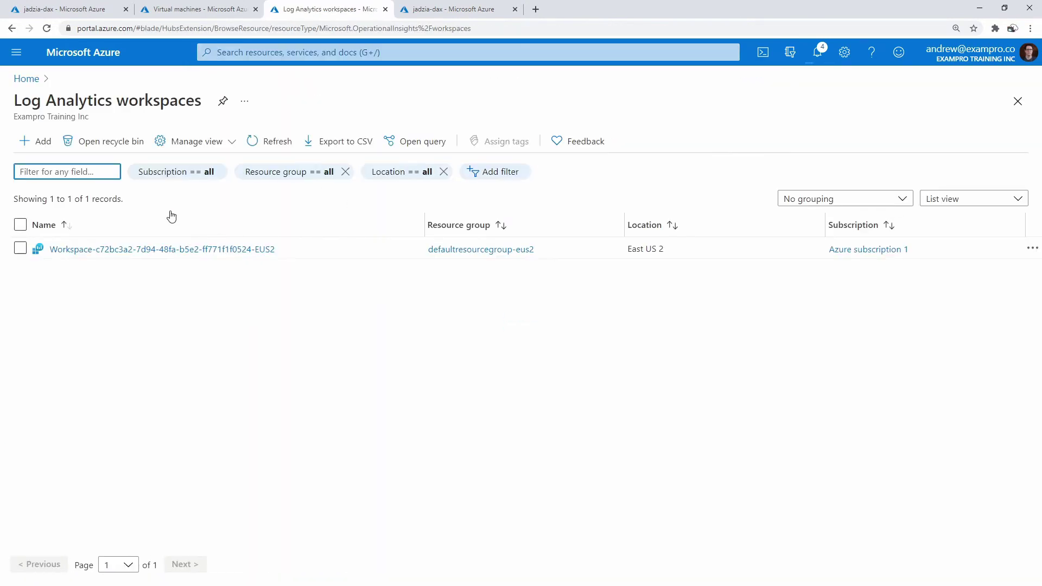
Step: Examine the basics and pricing tier of a new Log Analytics workspace, leaving the creation form without creating one
{"action": "left_click", "coordinate": [39, 141]}
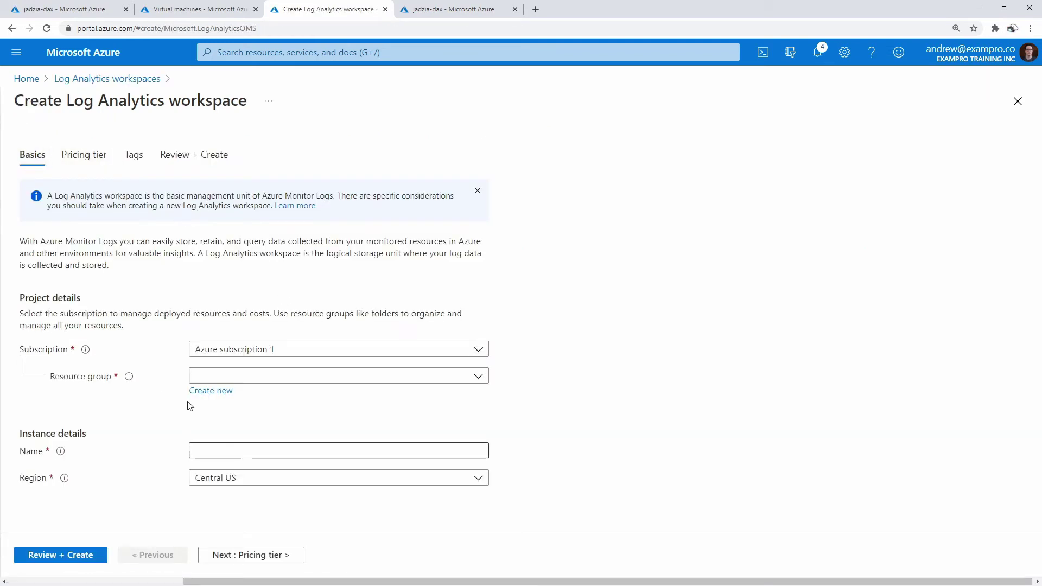
{"action": "left_click", "coordinate": [85, 157]}
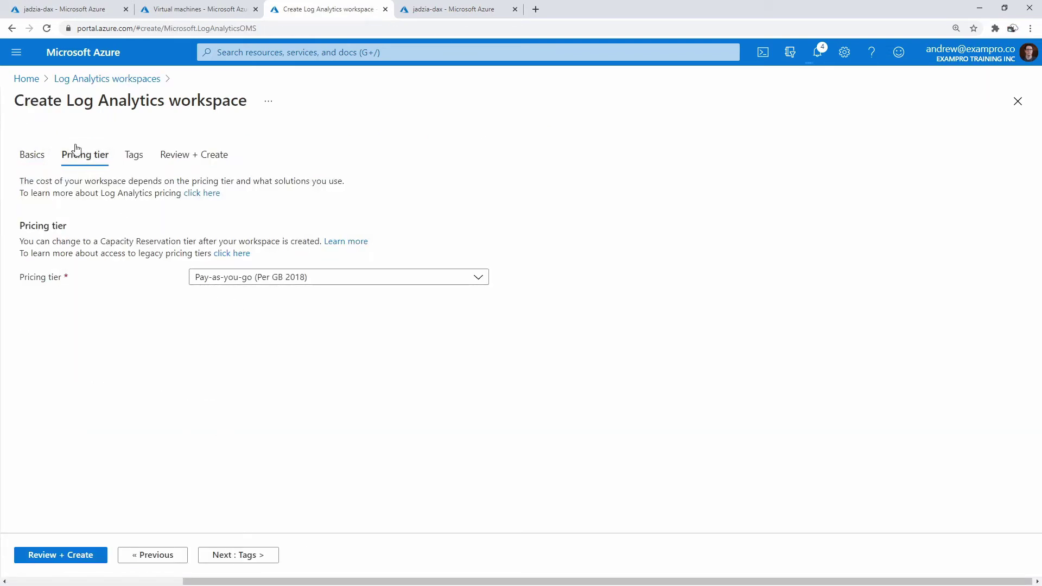
{"action": "left_click", "coordinate": [11, 29]}
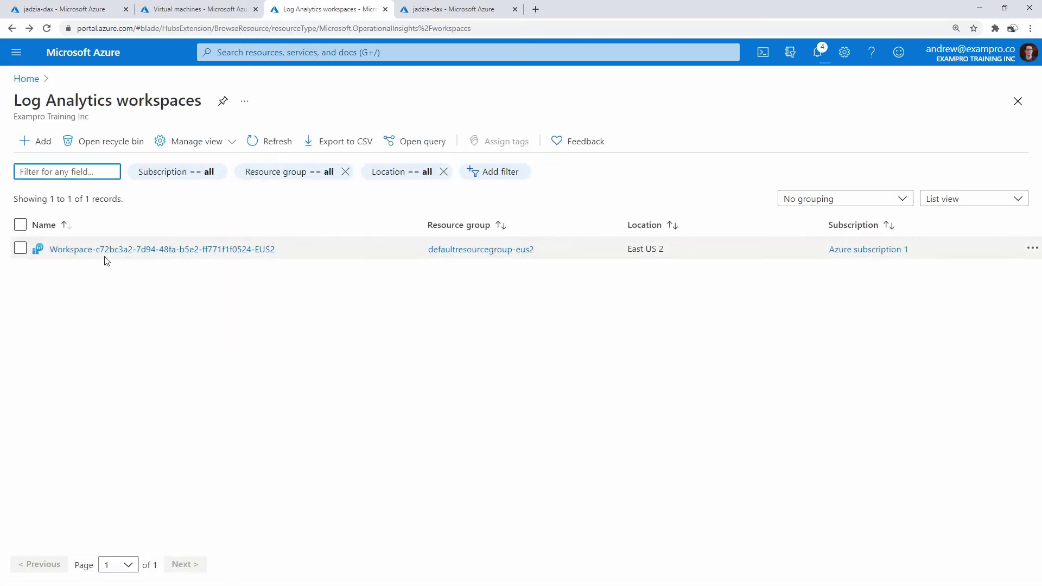
Step: Open the existing East US 2 workspace, list its virtual machine data sources, and open the connection page of jadzia-dax
{"action": "left_click", "coordinate": [103, 249]}
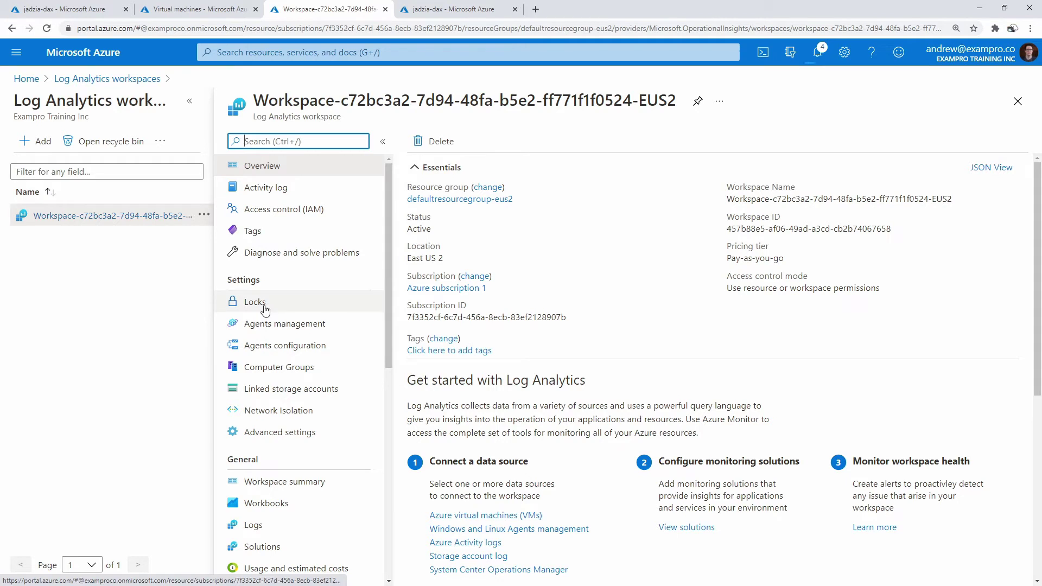
{"action": "left_click_drag", "start_coordinate": [385, 235], "coordinate": [411, 404]}
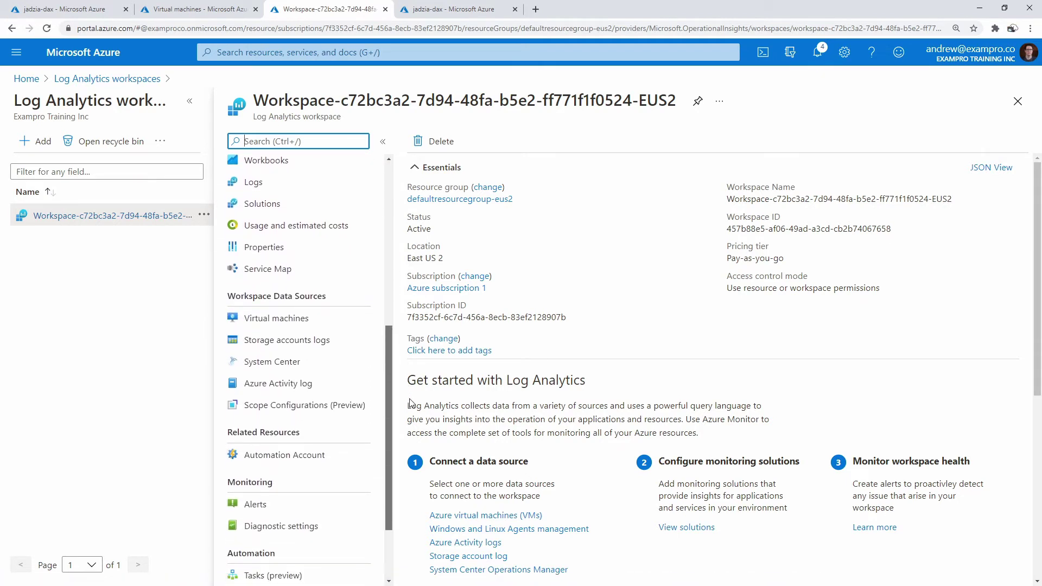
{"action": "left_click", "coordinate": [327, 321]}
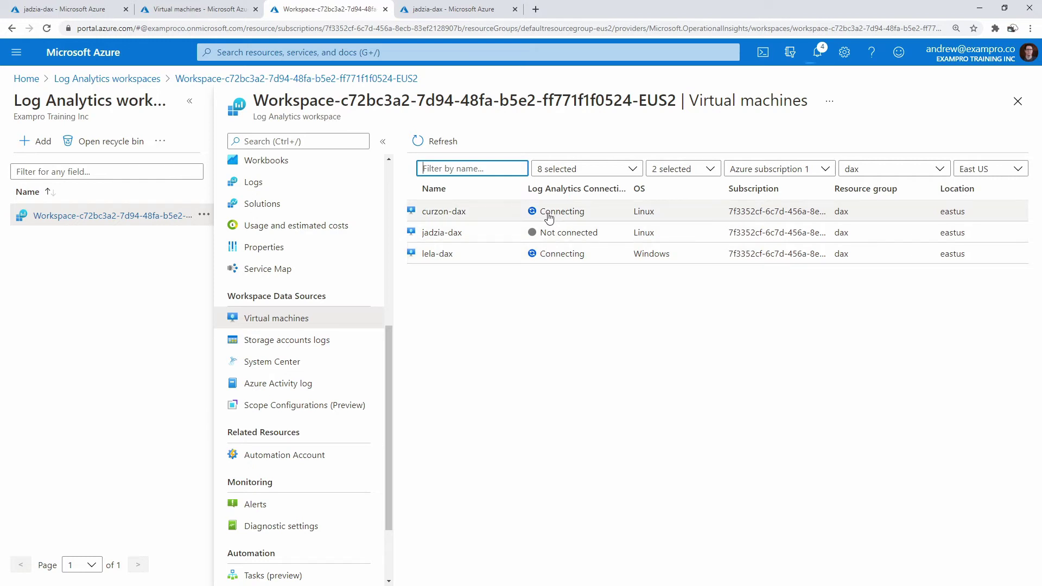
{"action": "left_click", "coordinate": [505, 230]}
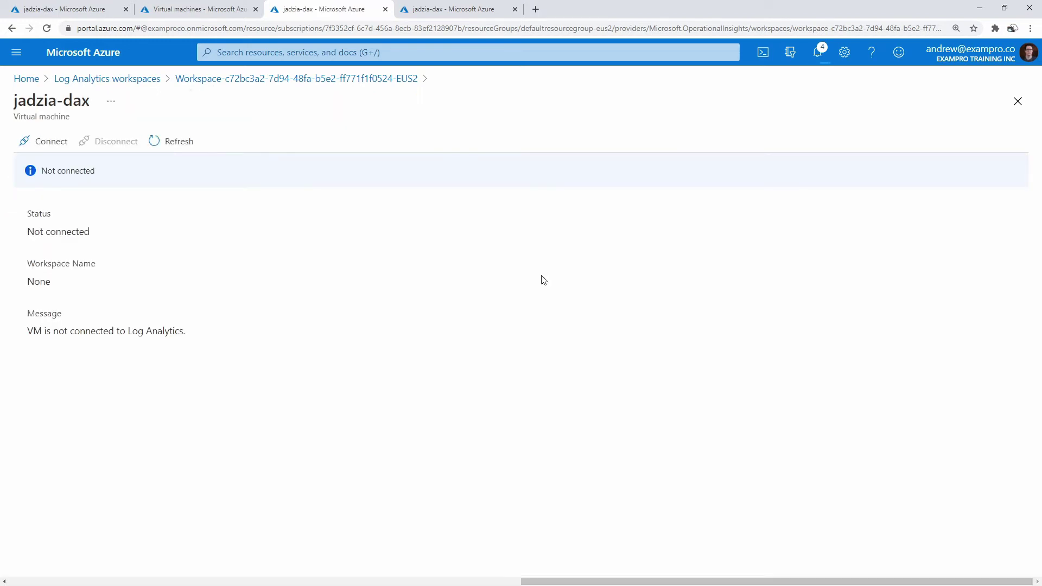
Step: Connect jadzia-dax to the East US 2 Log Analytics workspace and return to the workspaces list
{"action": "left_click", "coordinate": [50, 144]}
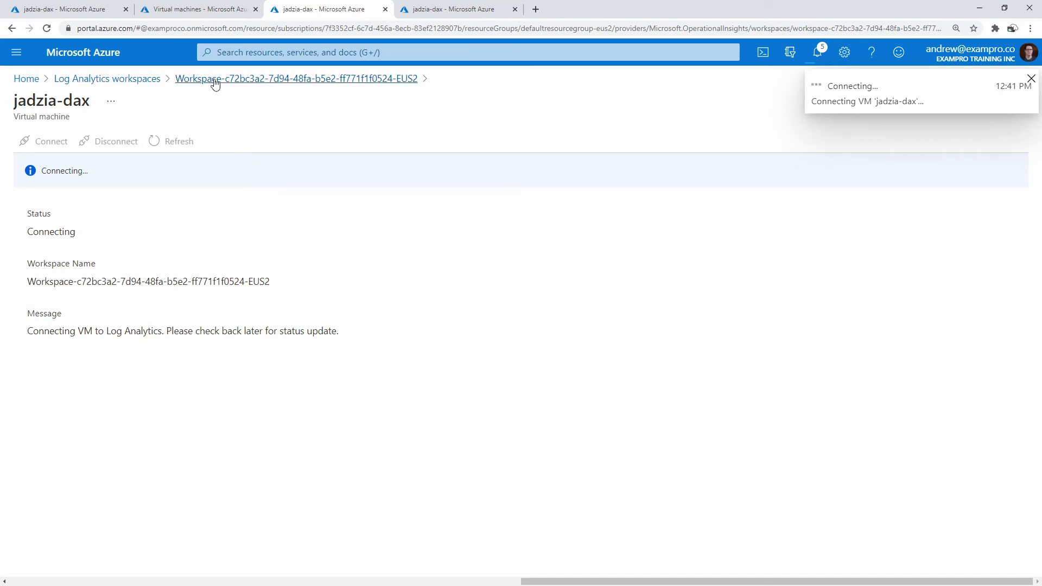
{"action": "left_click", "coordinate": [148, 80]}
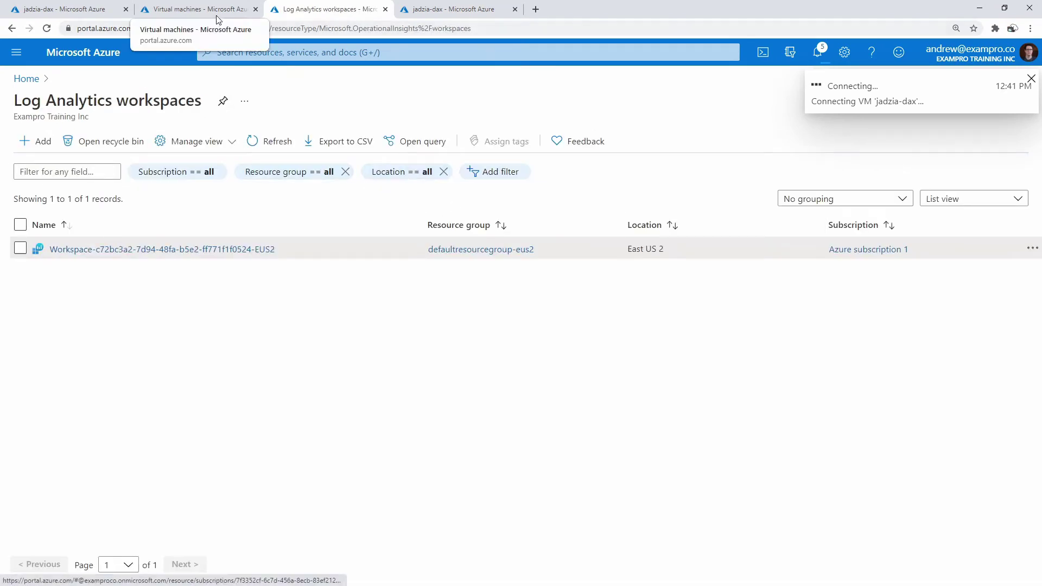
Step: Go to Automation Accounts and open the Update management page of dax-automation
{"action": "left_click", "coordinate": [238, 9]}
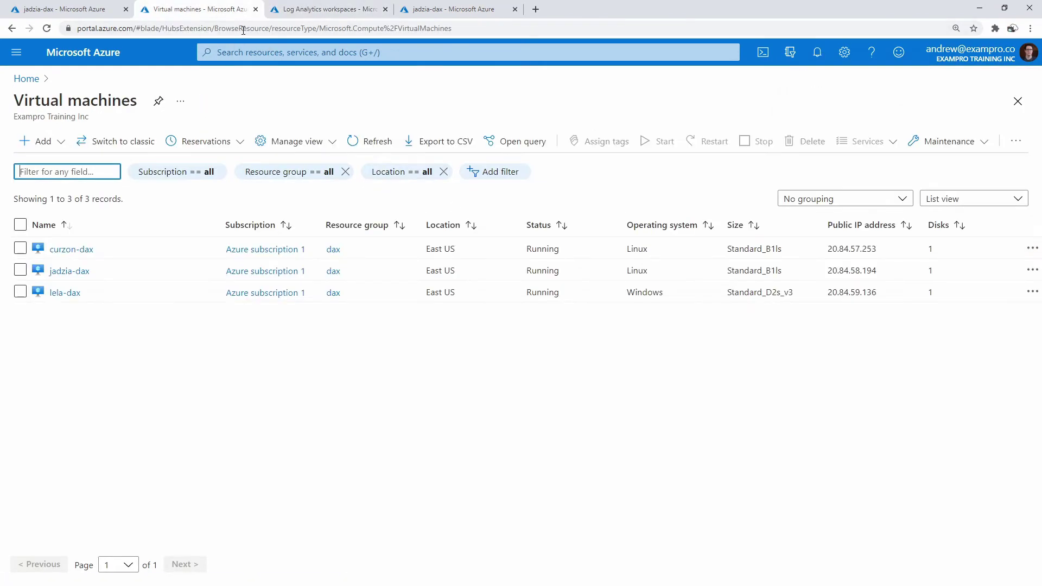
{"action": "left_click", "coordinate": [422, 12]}
{"action": "left_click", "coordinate": [143, 12]}
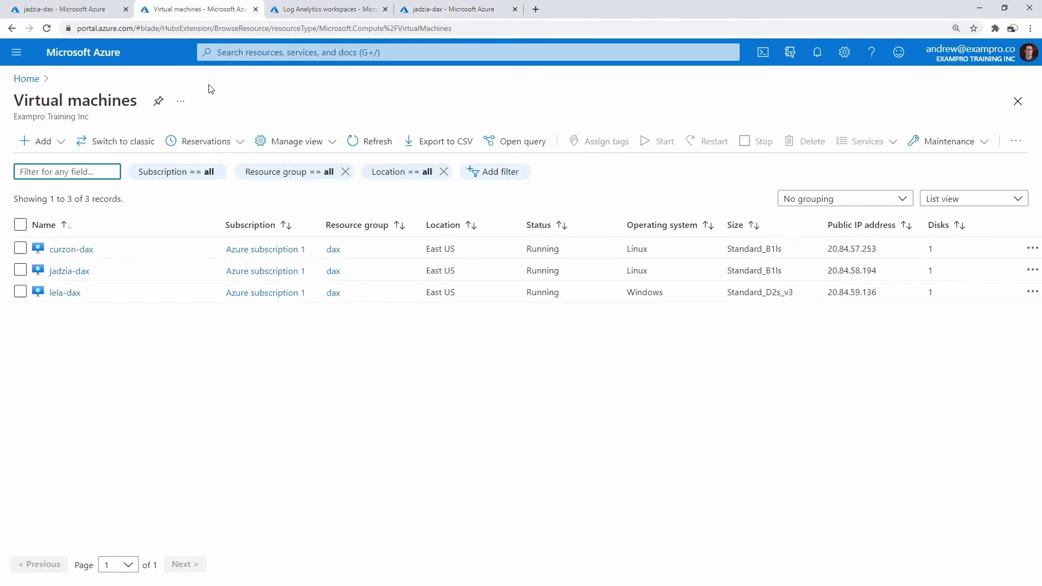
{"action": "left_click", "coordinate": [237, 53]}
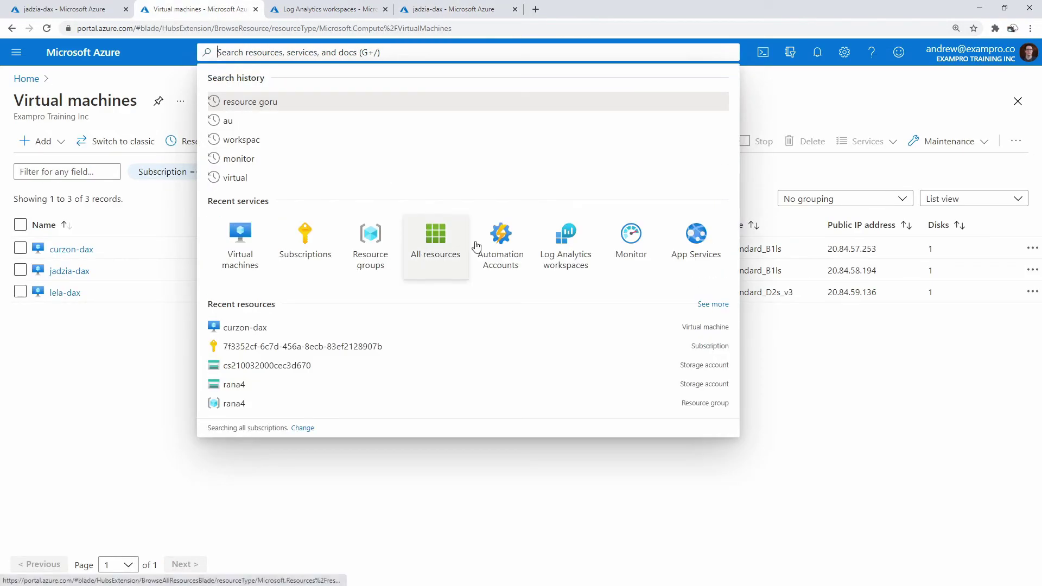
{"action": "left_click", "coordinate": [514, 249]}
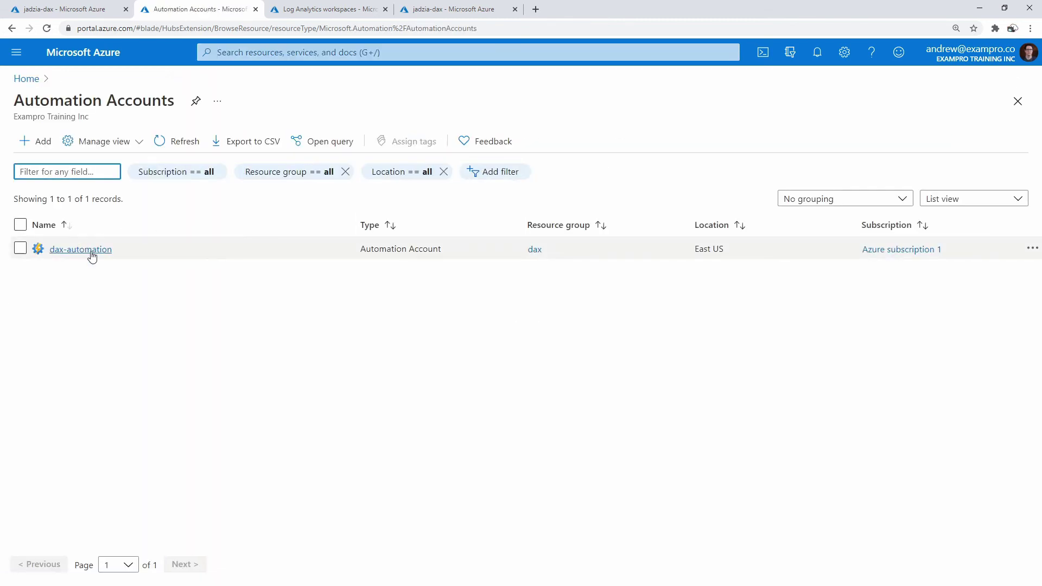
{"action": "left_click", "coordinate": [89, 250]}
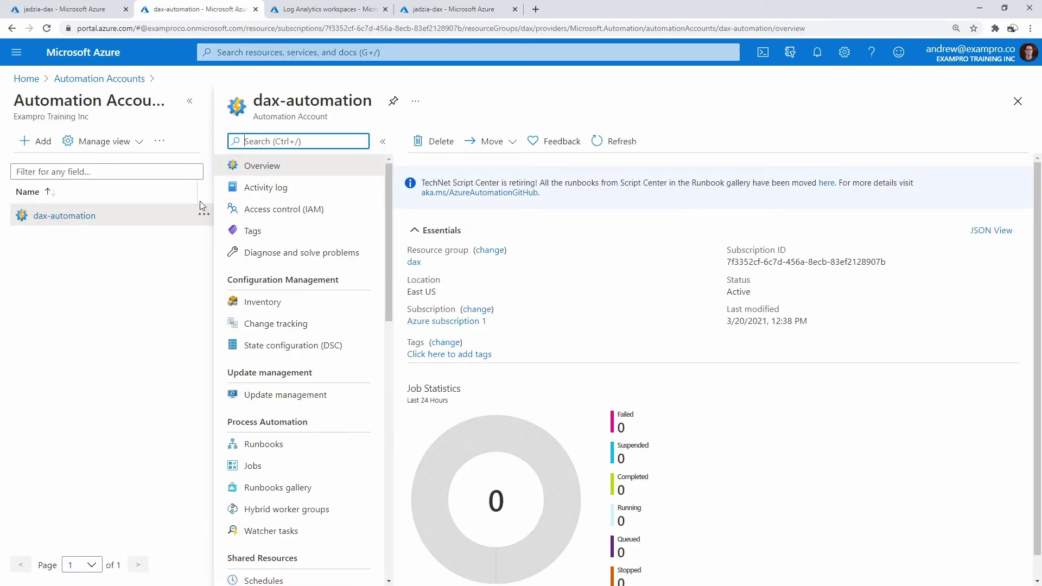
{"action": "left_click", "coordinate": [315, 395]}
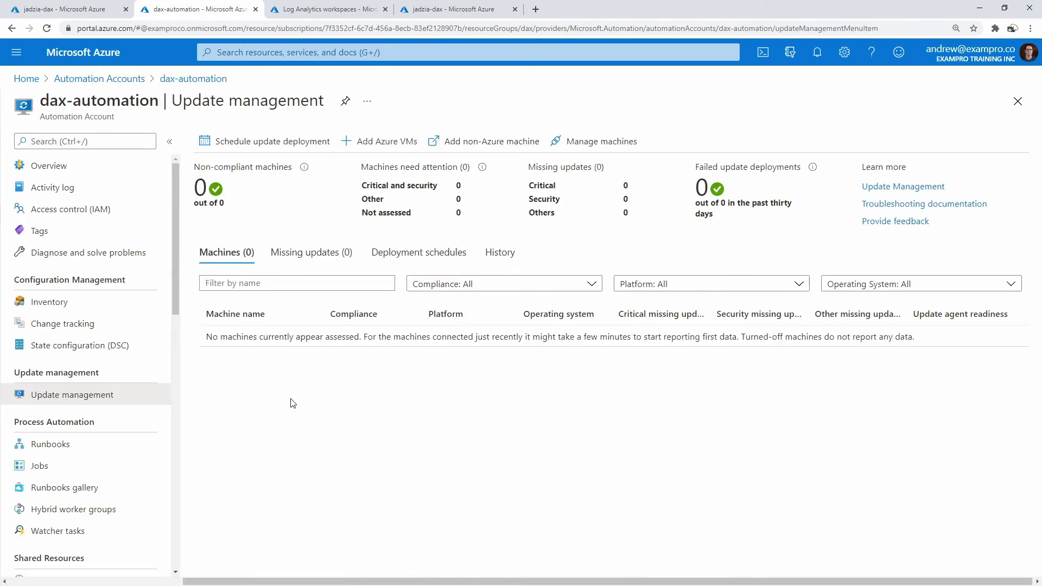
Step: Check the missing updates, deployment schedules and machines in Update management, and close the dax-automation account
{"action": "left_click", "coordinate": [333, 254]}
{"action": "left_click", "coordinate": [375, 254]}
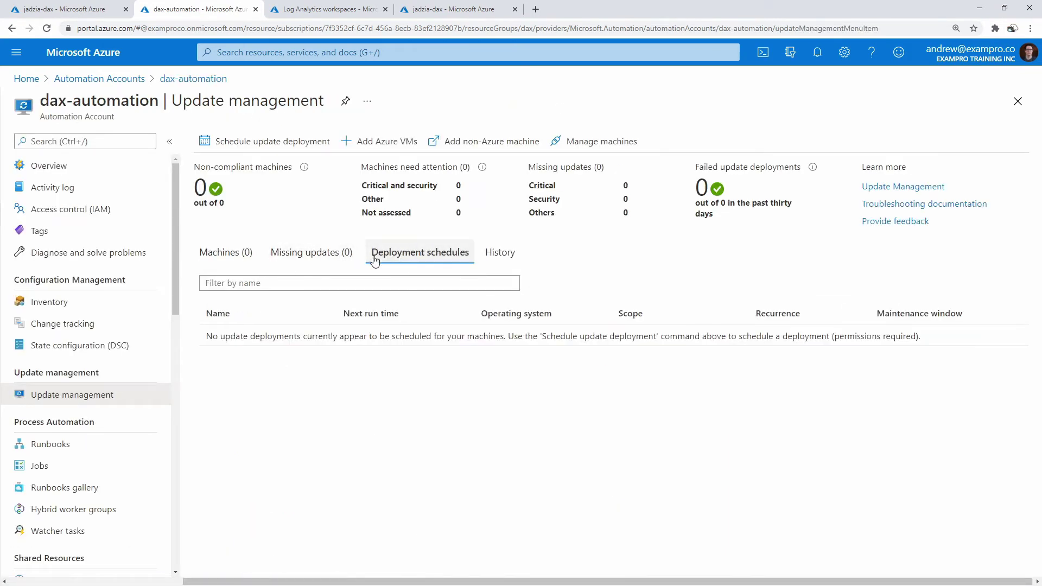
{"action": "left_click_drag", "start_coordinate": [302, 253], "coordinate": [296, 257]}
{"action": "left_click", "coordinate": [242, 264]}
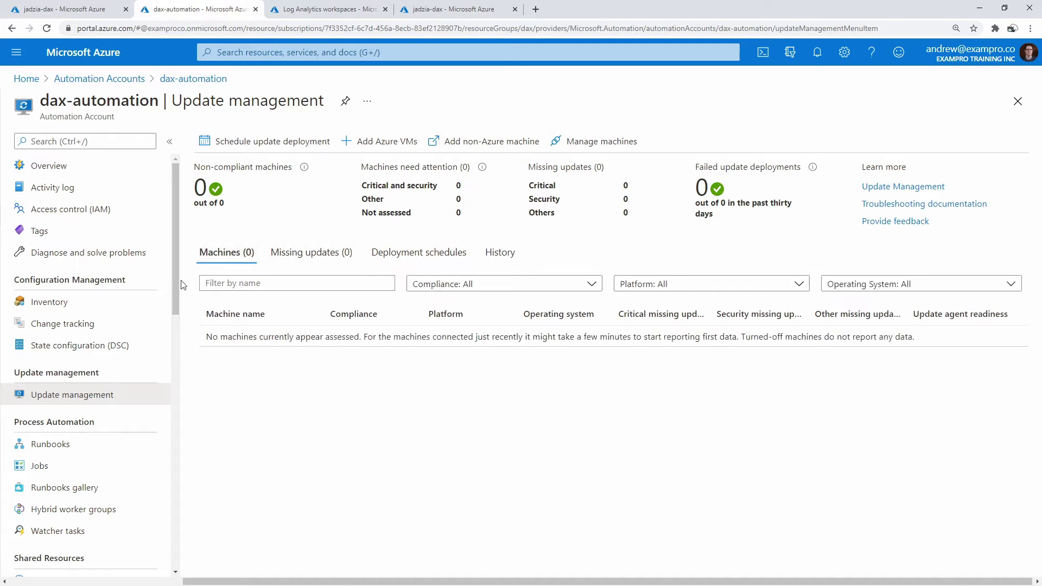
{"action": "scroll", "coordinate": [87, 402], "scroll_direction": "down", "scroll_amount": 9}
{"action": "scroll", "coordinate": [117, 395], "scroll_direction": "up", "scroll_amount": 10}
{"action": "left_click", "coordinate": [1017, 102]}
Step: Check the Log Analytics connection status of the dax virtual machines in the East US 2 workspace's data sources, and close the workspace
{"action": "left_click", "coordinate": [322, 10]}
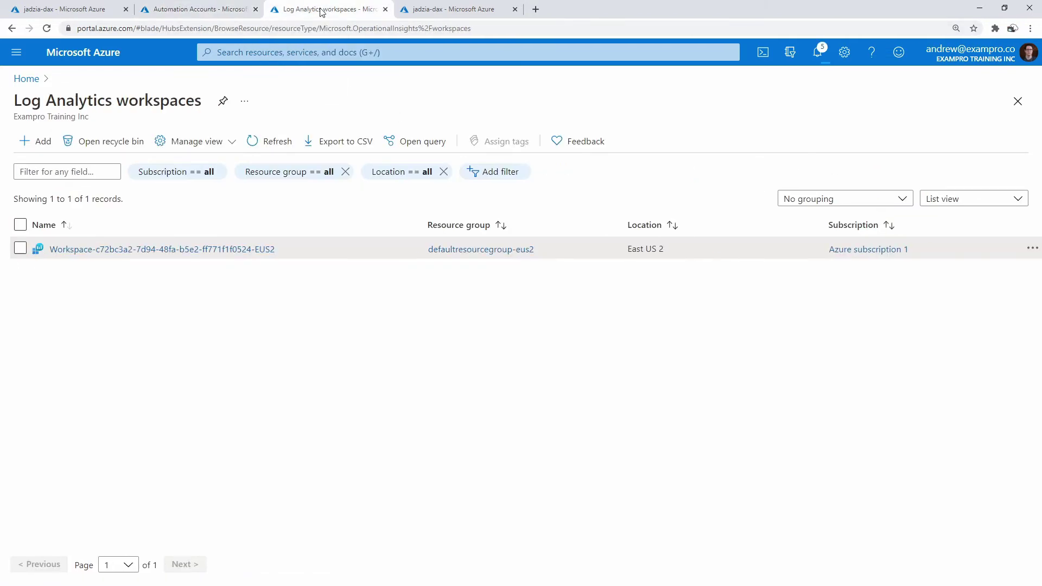
{"action": "left_click", "coordinate": [429, 9]}
{"action": "left_click", "coordinate": [328, 11]}
{"action": "left_click", "coordinate": [129, 245]}
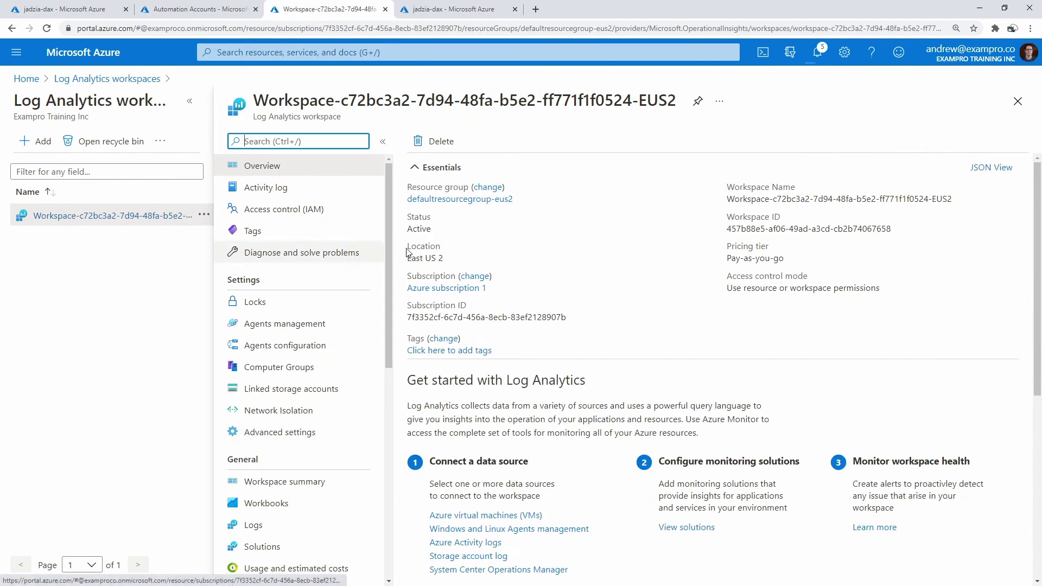
{"action": "scroll", "coordinate": [244, 428], "scroll_direction": "down", "scroll_amount": 7}
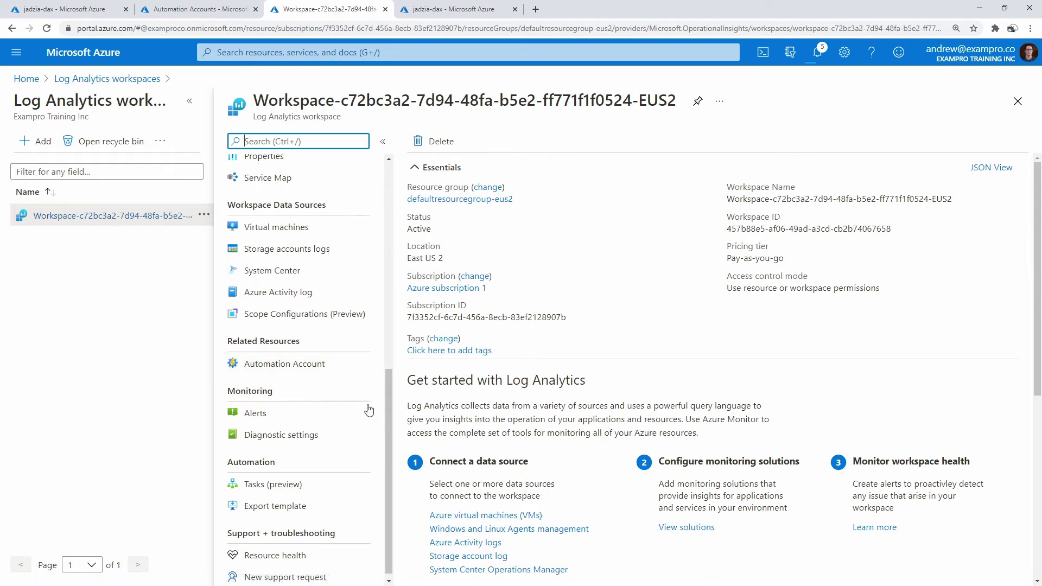
{"action": "left_click_drag", "start_coordinate": [386, 425], "coordinate": [385, 395]}
{"action": "left_click", "coordinate": [304, 299]}
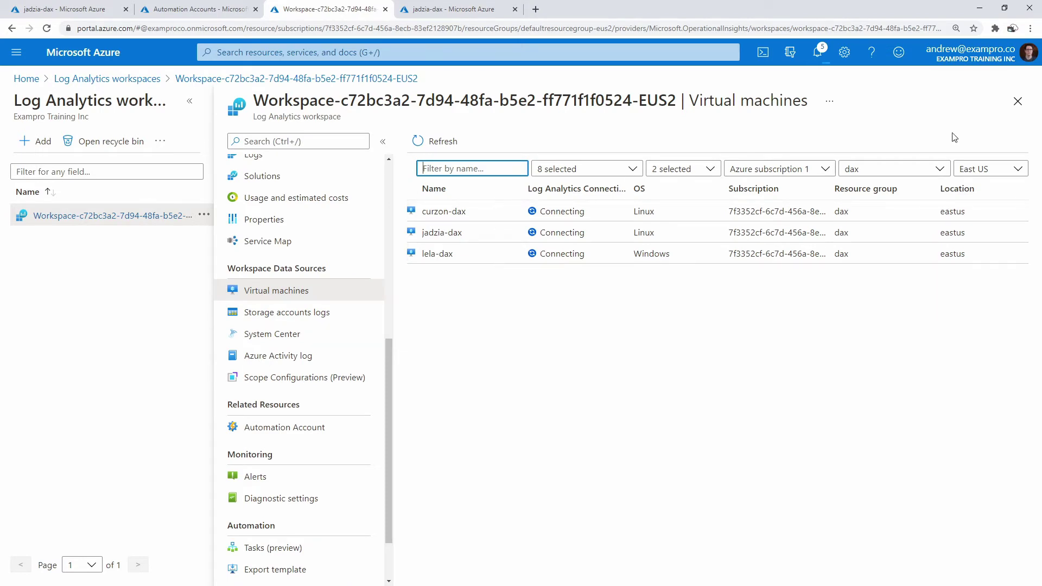
{"action": "left_click", "coordinate": [1018, 101]}
{"action": "left_click", "coordinate": [284, 54]}
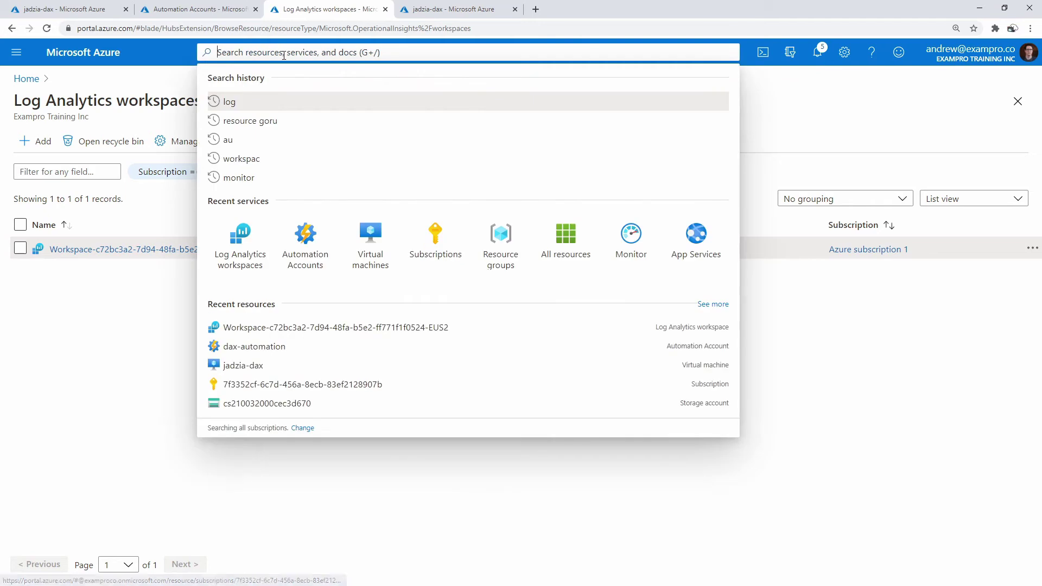
{"action": "type", "text": "sotage"}
{"action": "key", "text": "Return"}
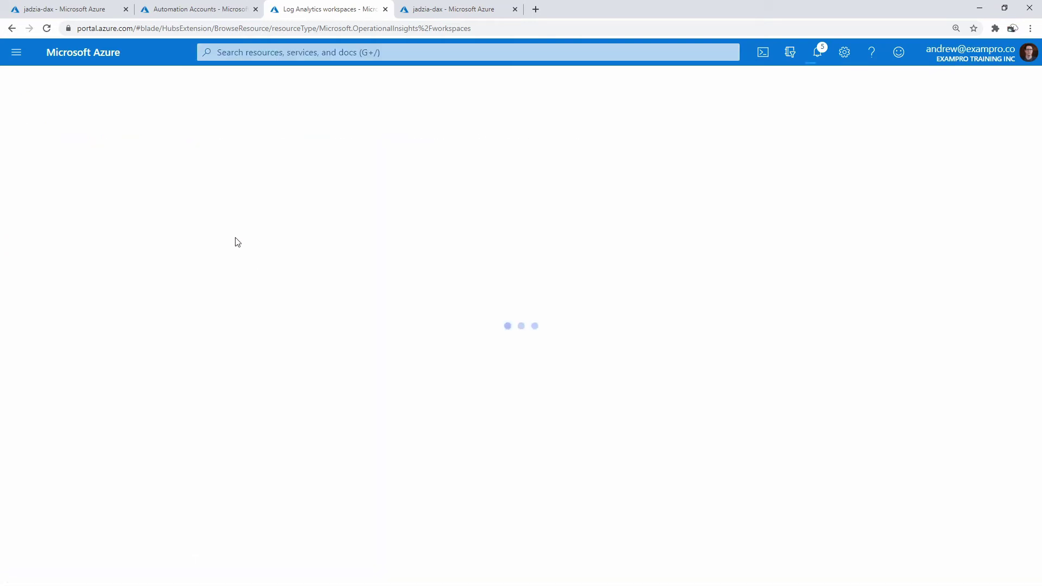
{"action": "key", "text": "ctrl+w"}
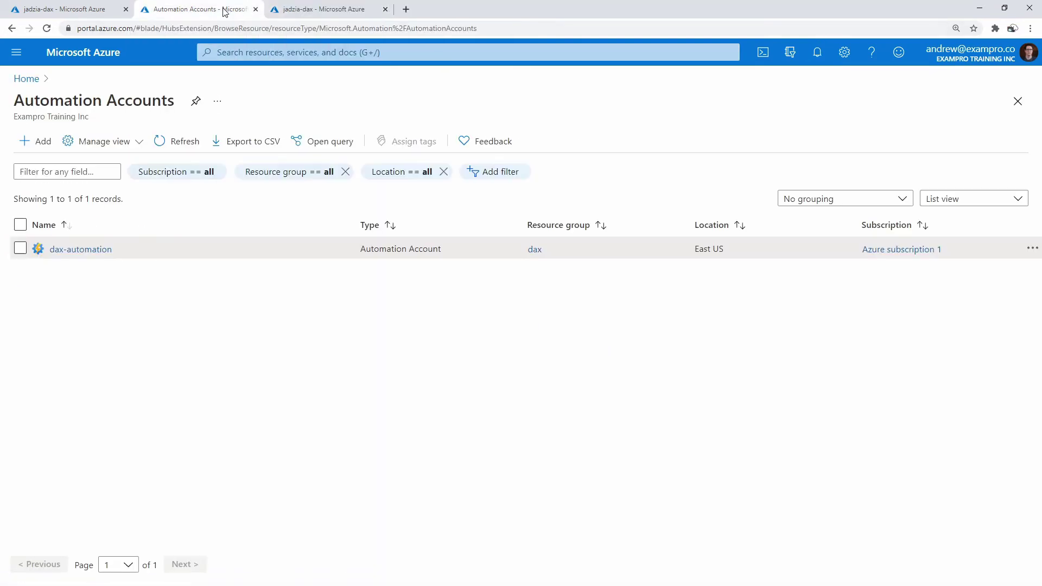
Step: Open the dax resource group from the virtual machines list and look through its resources
{"action": "left_click", "coordinate": [91, 12]}
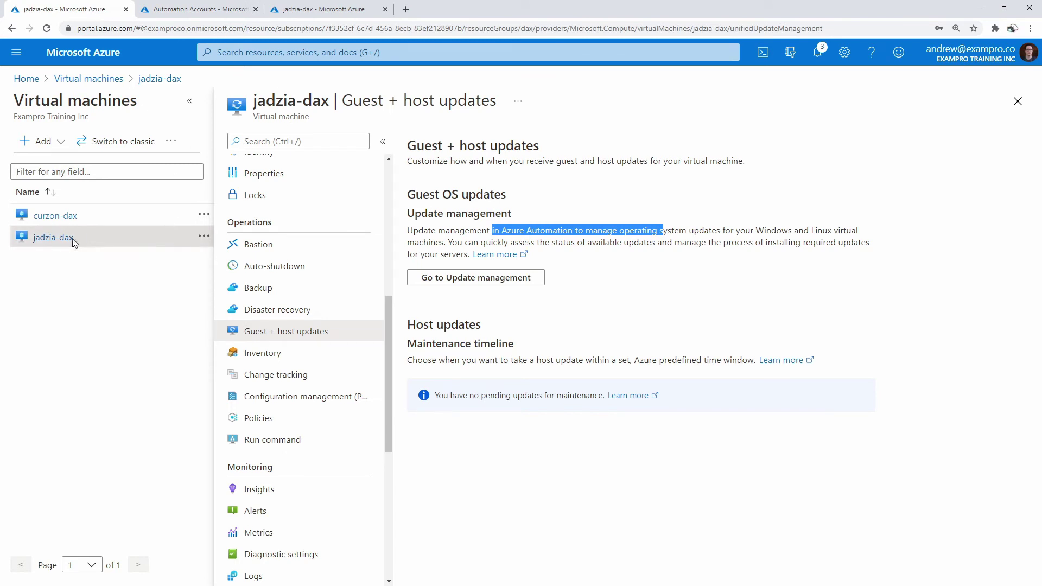
{"action": "left_click", "coordinate": [1017, 101]}
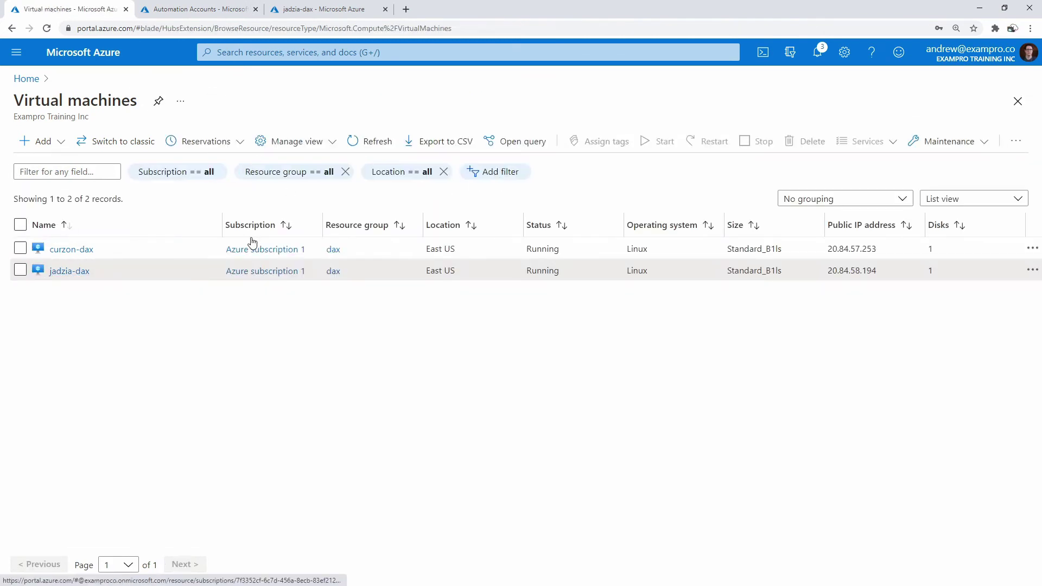
{"action": "left_click", "coordinate": [333, 271]}
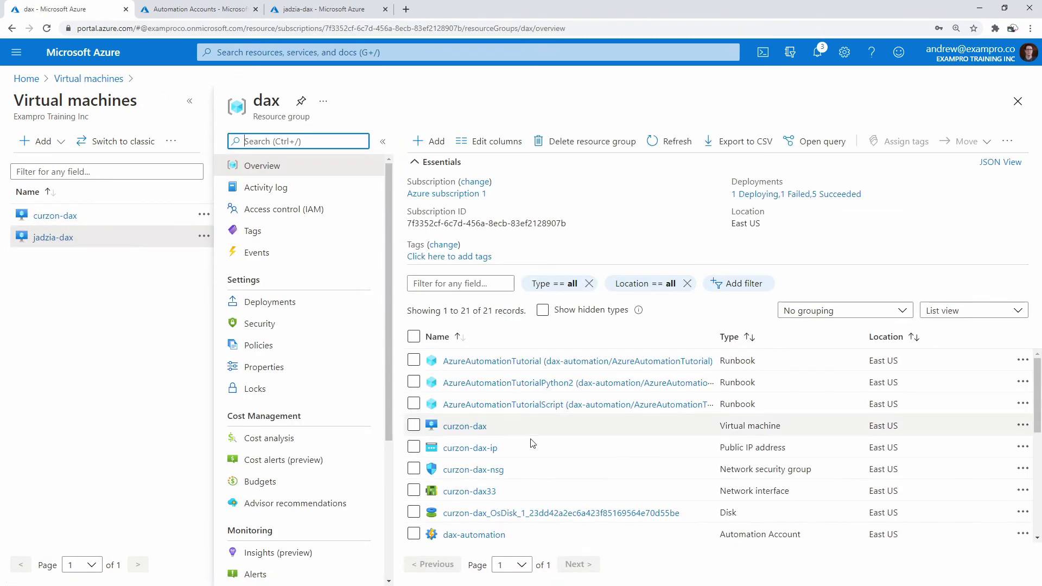
{"action": "scroll", "coordinate": [529, 443], "scroll_direction": "down", "scroll_amount": 5}
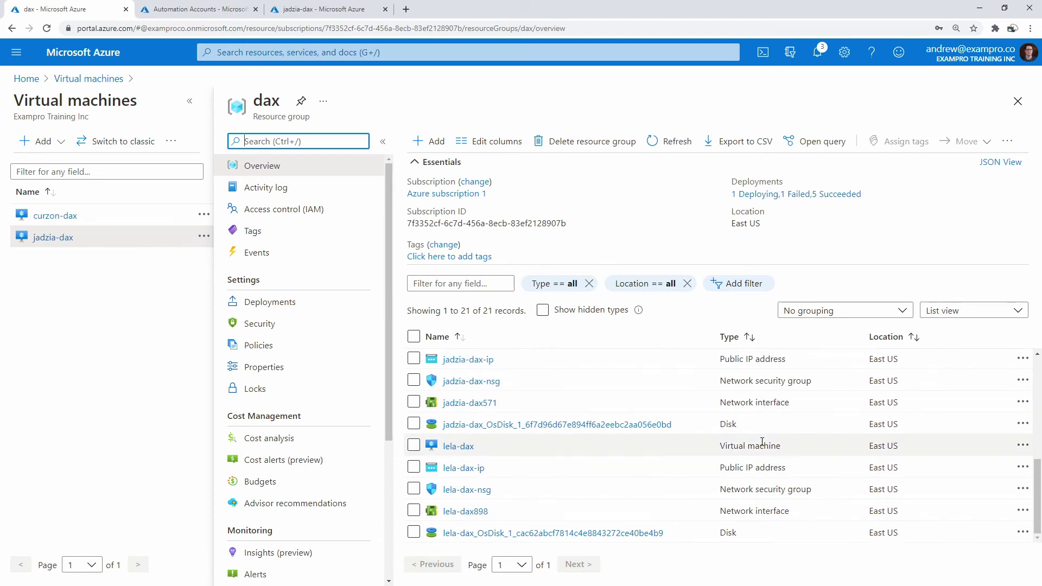
{"action": "scroll", "coordinate": [760, 463], "scroll_direction": "up", "scroll_amount": 5}
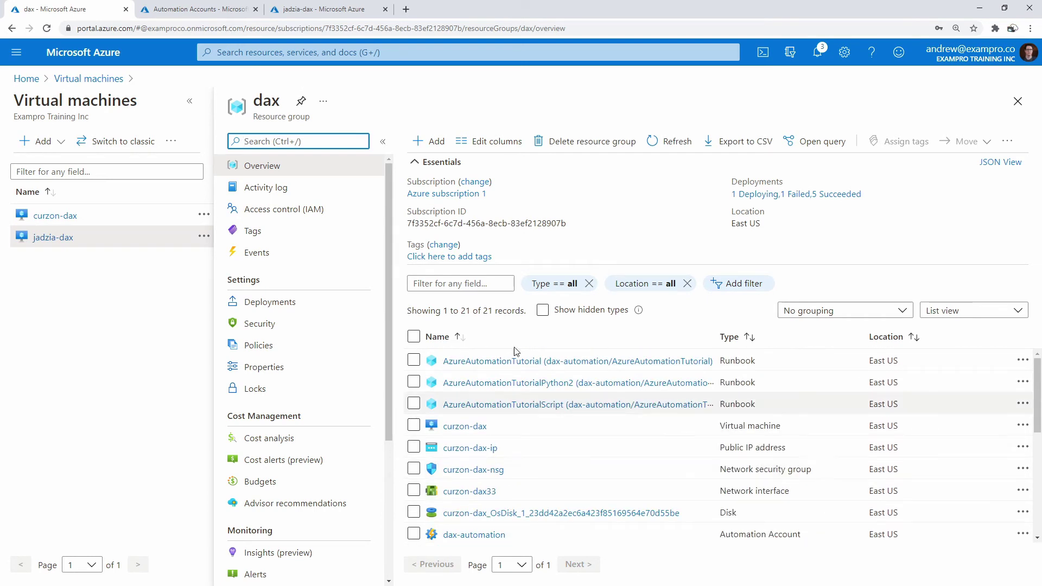
Step: Filter the dax resource group's resources for storage and open the daxdiag772 storage account
{"action": "left_click", "coordinate": [455, 284]}
{"action": "type", "text": "sto"}
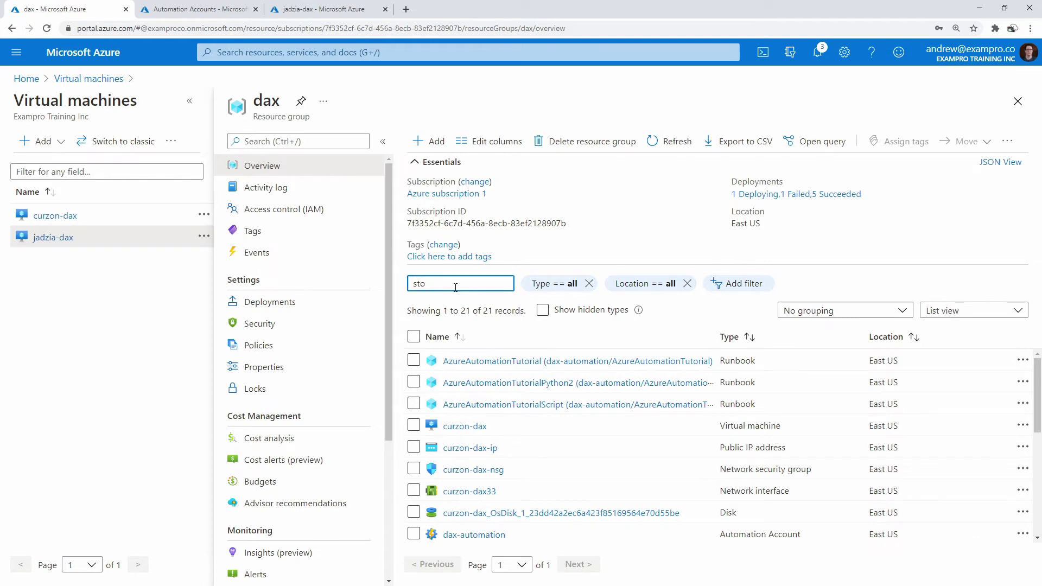
{"action": "type", "text": "ag"}
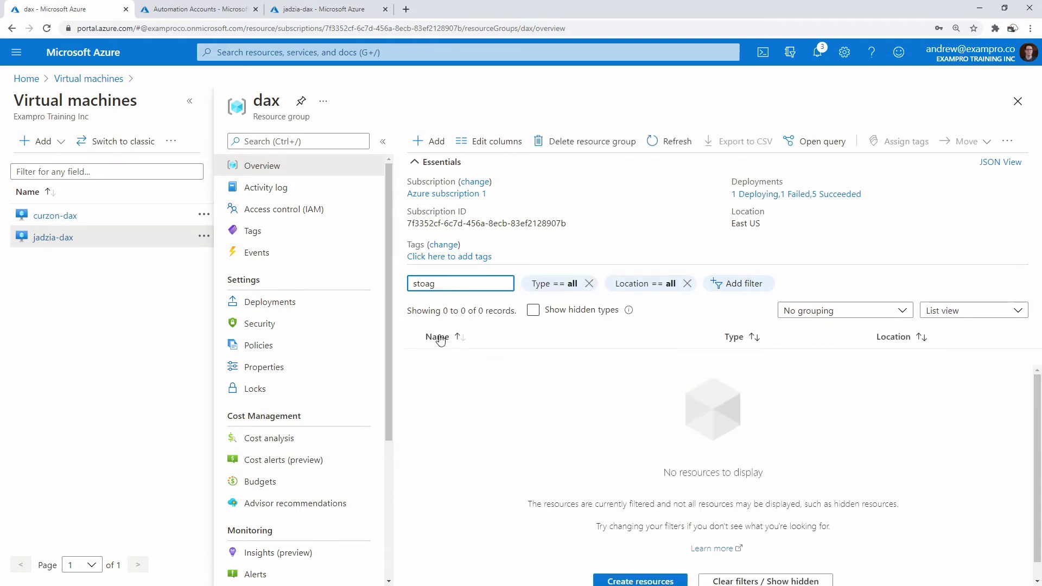
{"action": "left_click", "coordinate": [465, 360]}
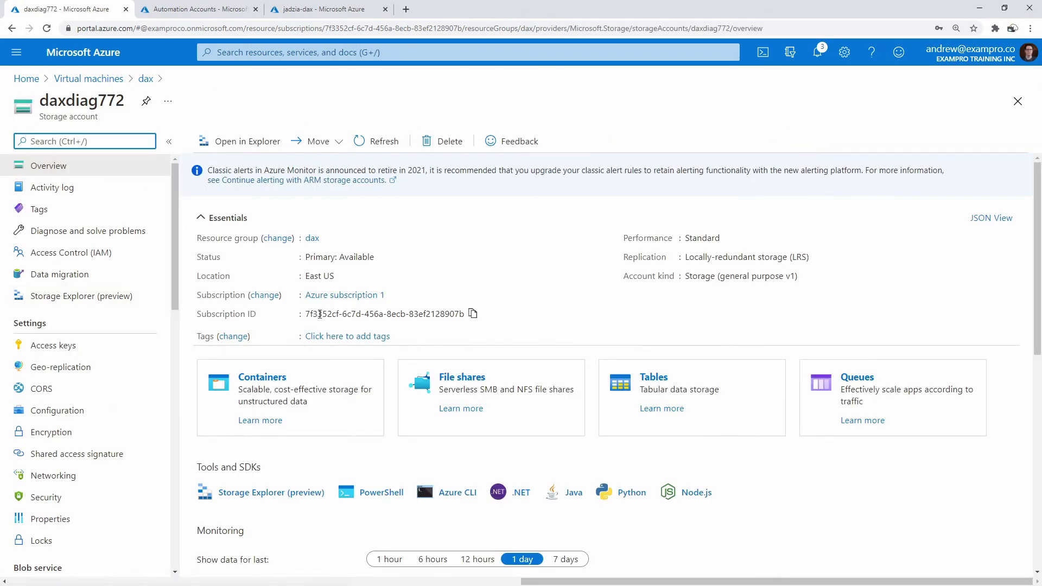
Step: Open the daxdiag772 storage account in Microsoft Azure Storage Explorer
{"action": "left_click", "coordinate": [251, 144]}
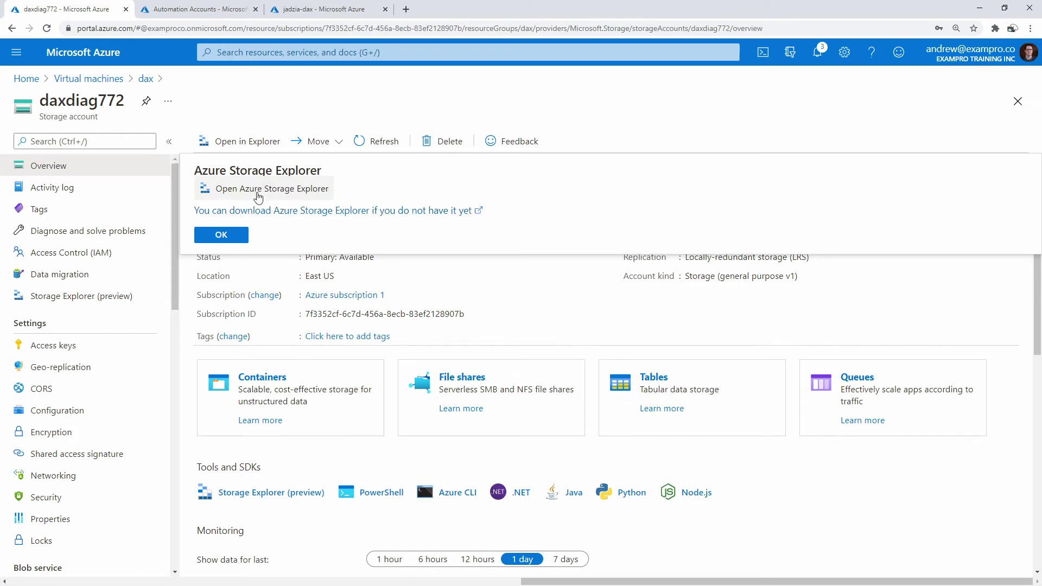
{"action": "left_click", "coordinate": [265, 189]}
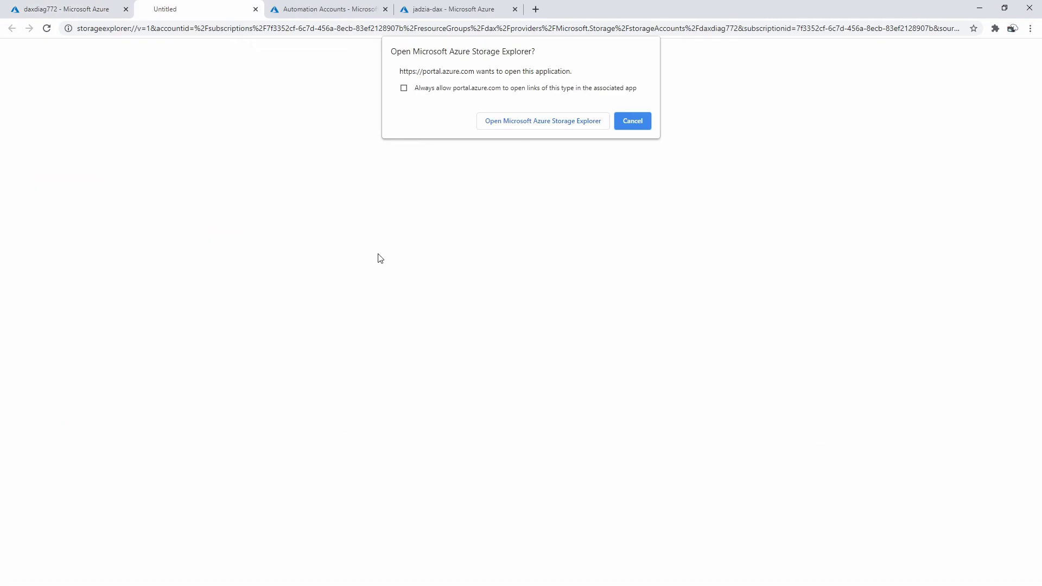
{"action": "left_click", "coordinate": [561, 123]}
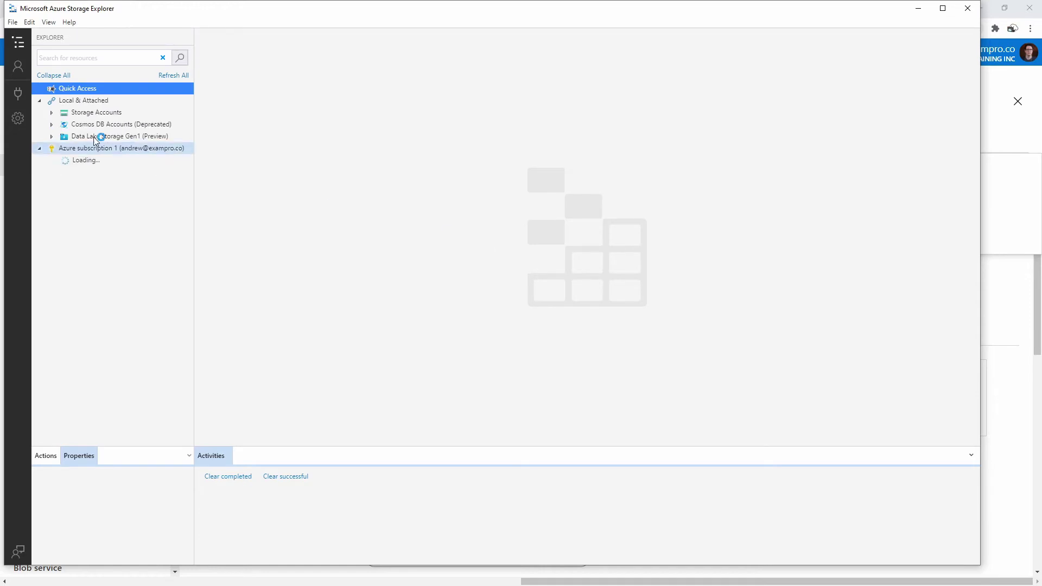
Step: Expand daxdiag772's tables in the resource tree, open WADMetricsPT1MP10DV2S20210320, and widen the tree to show full table names
{"action": "left_click", "coordinate": [51, 114]}
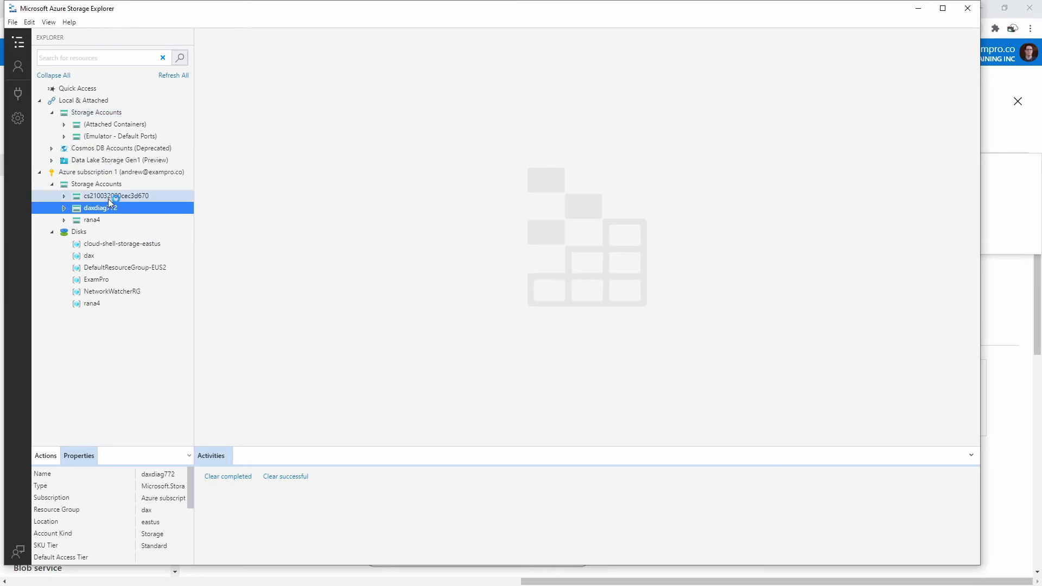
{"action": "left_click", "coordinate": [64, 209]}
{"action": "left_click", "coordinate": [87, 257]}
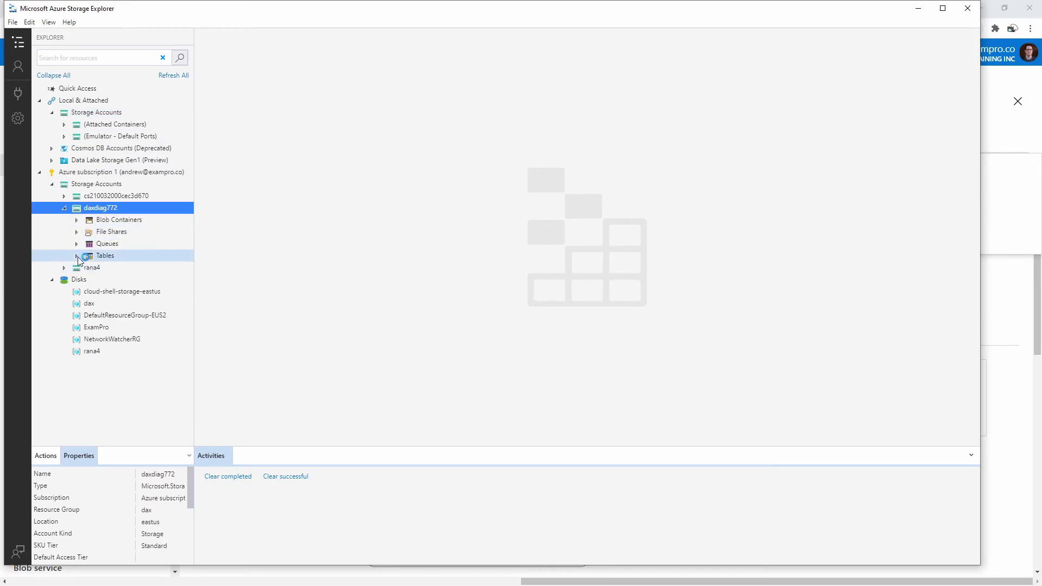
{"action": "left_click", "coordinate": [150, 291]}
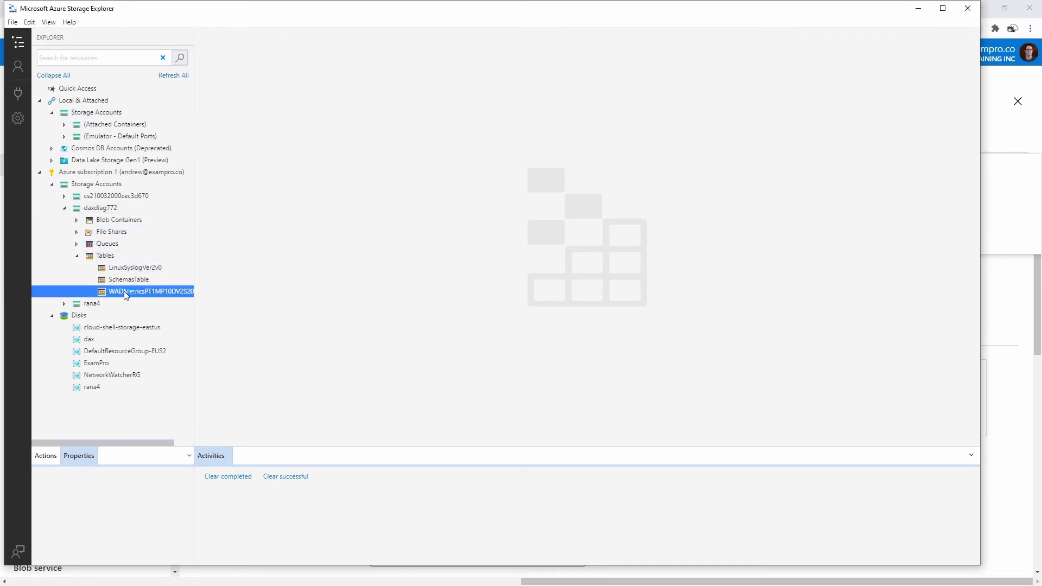
{"action": "left_click_drag", "start_coordinate": [194, 254], "coordinate": [256, 254]}
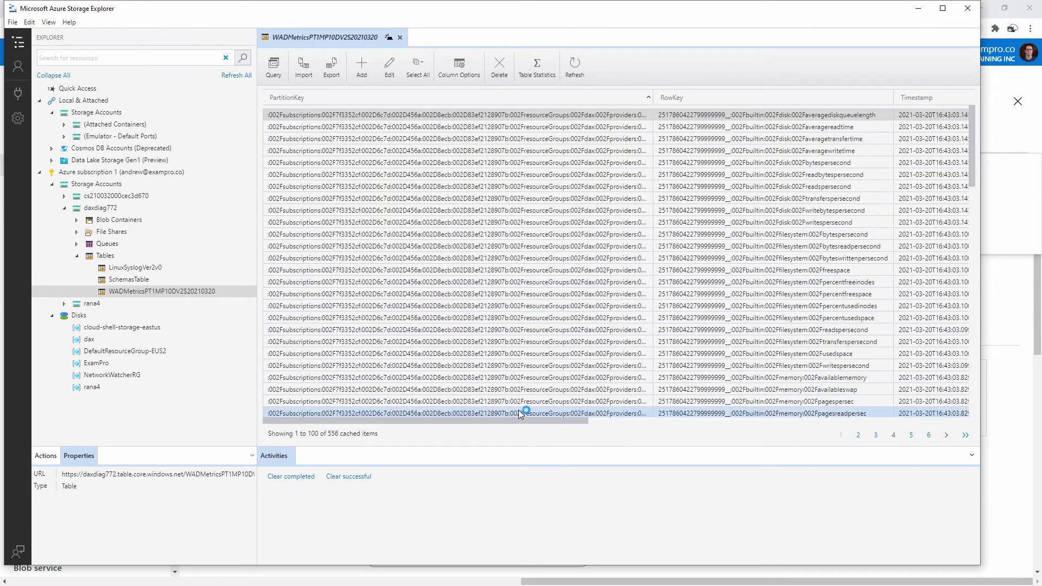
Step: Examine the counter names, averages, hosts and last values recorded in the WADMetricsPT1MP10DV2S20210320 table
{"action": "left_click_drag", "start_coordinate": [521, 422], "coordinate": [794, 423]}
{"action": "scroll", "coordinate": [814, 337], "scroll_direction": "down", "scroll_amount": 15}
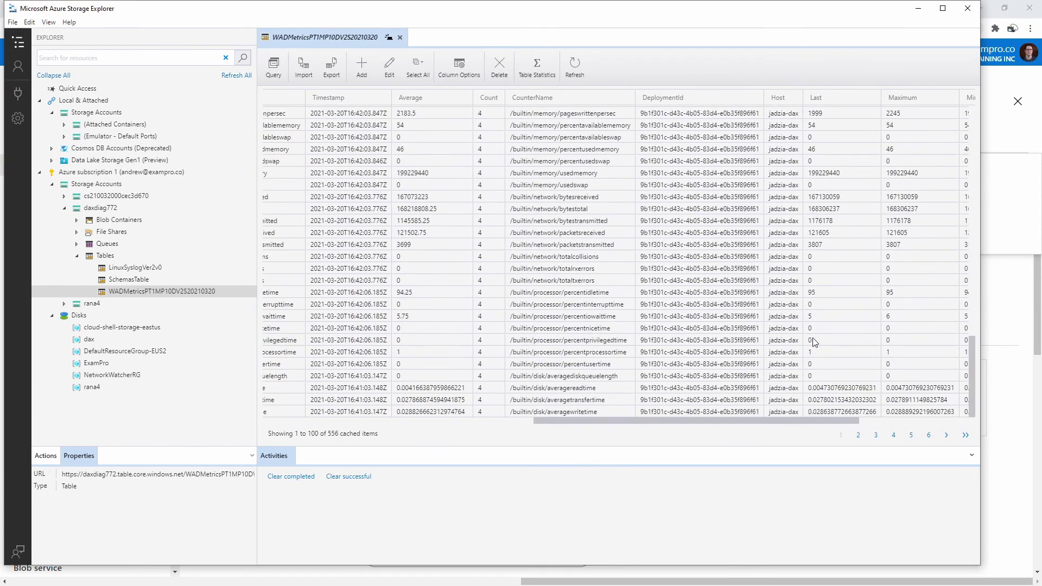
{"action": "scroll", "coordinate": [803, 347], "scroll_direction": "down", "scroll_amount": 12}
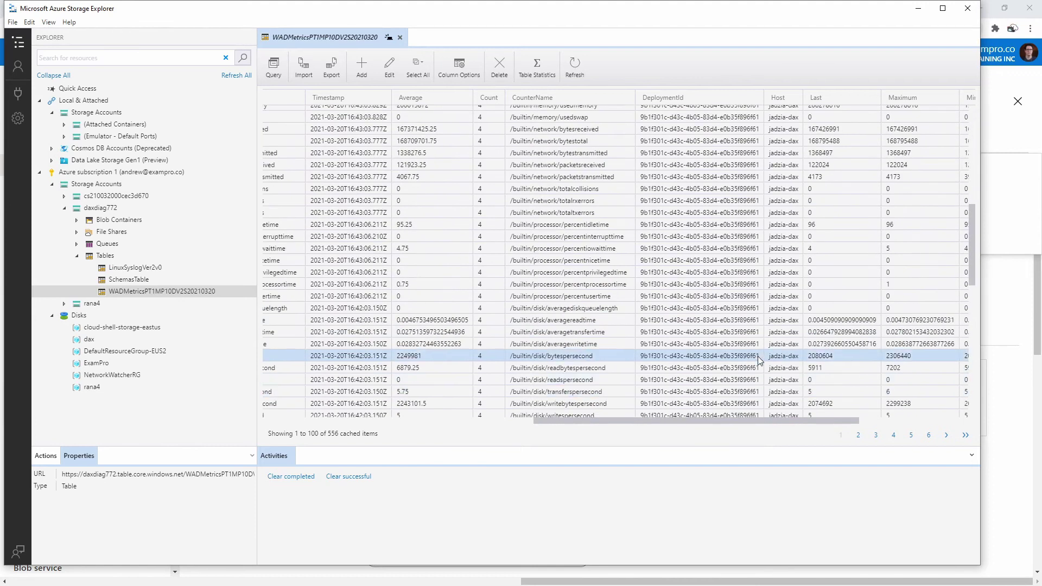
Step: Examine the rows and columns of the WADMetricsPT1MP10DV2S20210320 table, from the counter names across to the totals
{"action": "scroll", "coordinate": [760, 361], "scroll_direction": "up", "scroll_amount": 5}
{"action": "left_click_drag", "start_coordinate": [602, 423], "coordinate": [422, 423]}
{"action": "scroll", "coordinate": [609, 384], "scroll_direction": "up", "scroll_amount": 7}
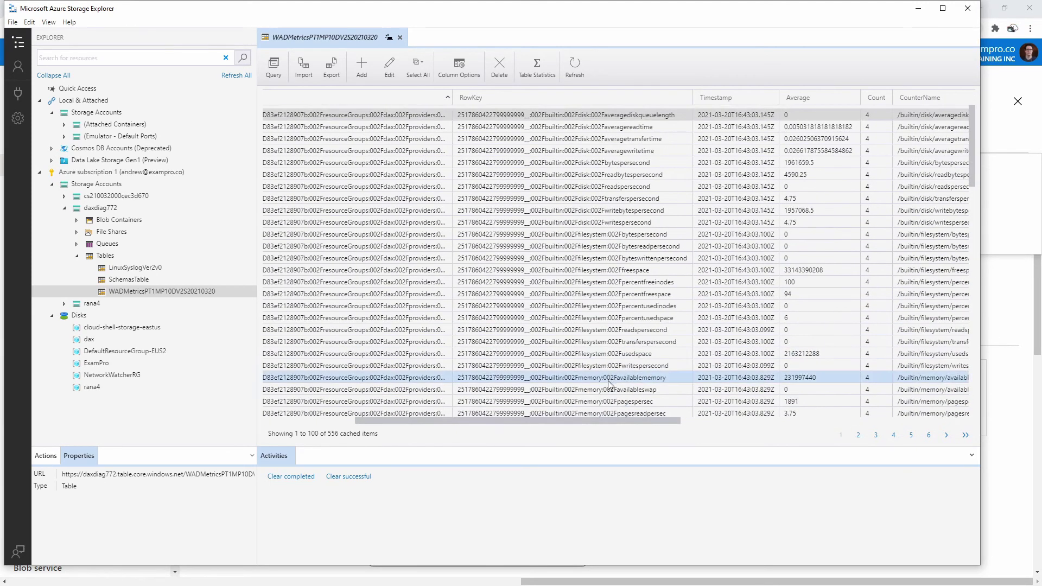
{"action": "left_click_drag", "start_coordinate": [610, 421], "coordinate": [954, 416]}
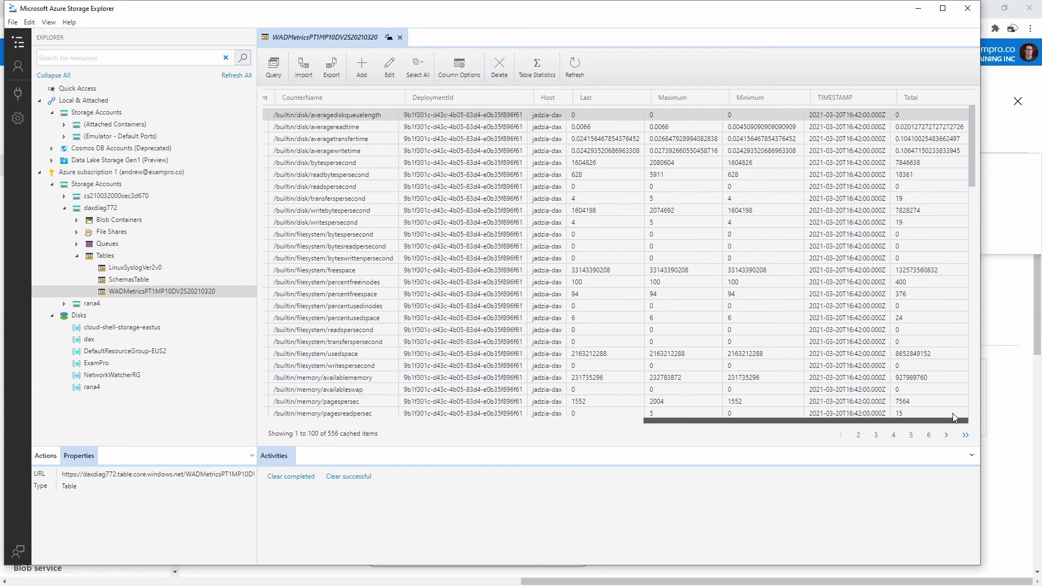
Step: Switch to the Azure portal in the browser and review the metrics collected under jadzia-dax's diagnostic settings
{"action": "left_click", "coordinate": [1008, 212]}
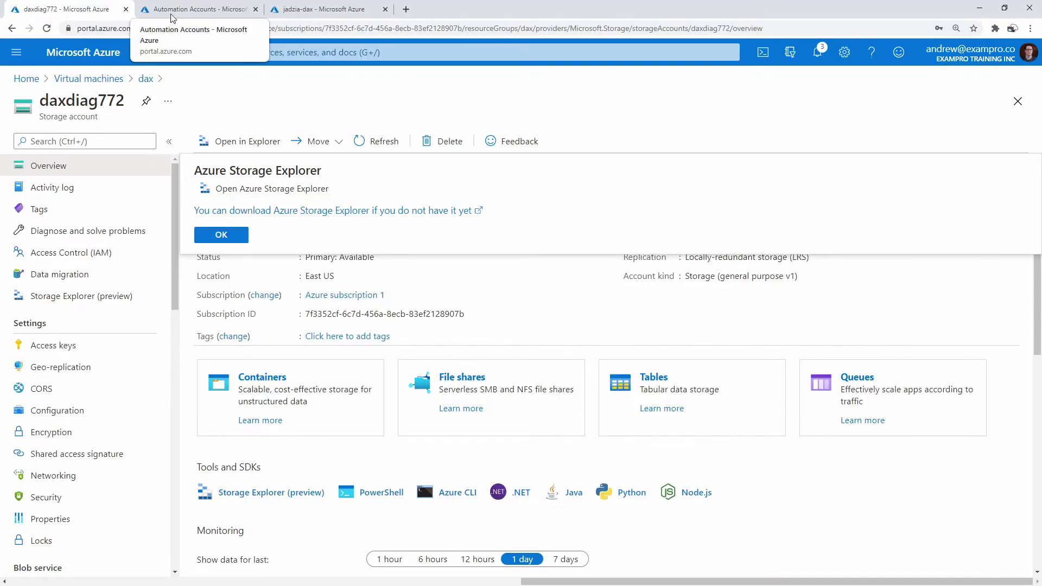
{"action": "left_click", "coordinate": [201, 9]}
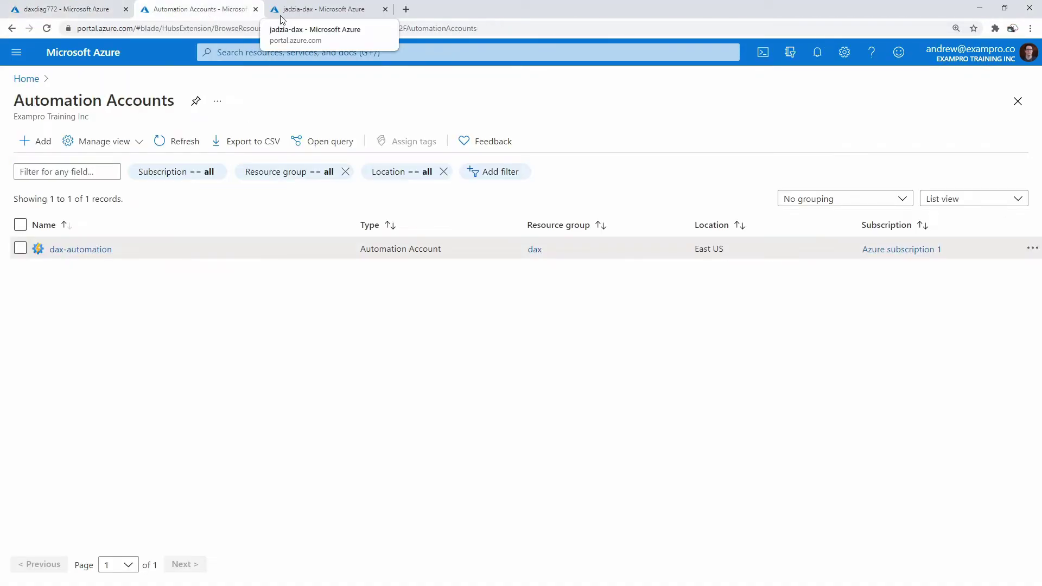
{"action": "left_click", "coordinate": [304, 9]}
{"action": "mouse_move", "coordinate": [173, 373]}
{"action": "left_mouse_down"}
{"action": "mouse_move", "coordinate": [174, 408]}
{"action": "mouse_move", "coordinate": [175, 392]}
{"action": "left_mouse_up"}
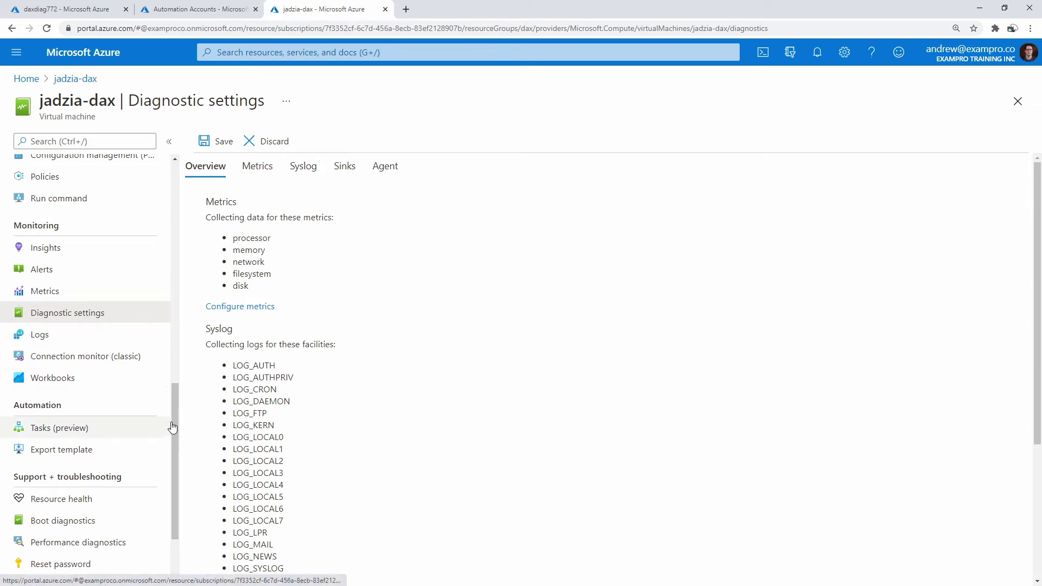
{"action": "mouse_move", "coordinate": [174, 412]}
{"action": "left_mouse_down"}
{"action": "mouse_move", "coordinate": [177, 428]}
{"action": "mouse_move", "coordinate": [177, 418]}
{"action": "left_mouse_up"}
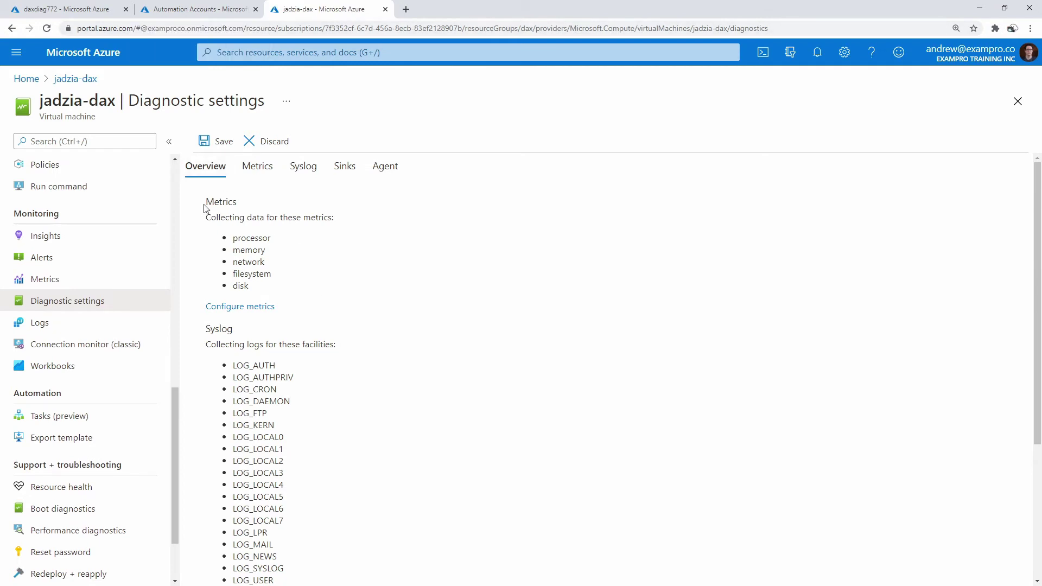
{"action": "left_click_drag", "start_coordinate": [205, 202], "coordinate": [227, 203]}
{"action": "left_click_drag", "start_coordinate": [234, 249], "coordinate": [261, 237]}
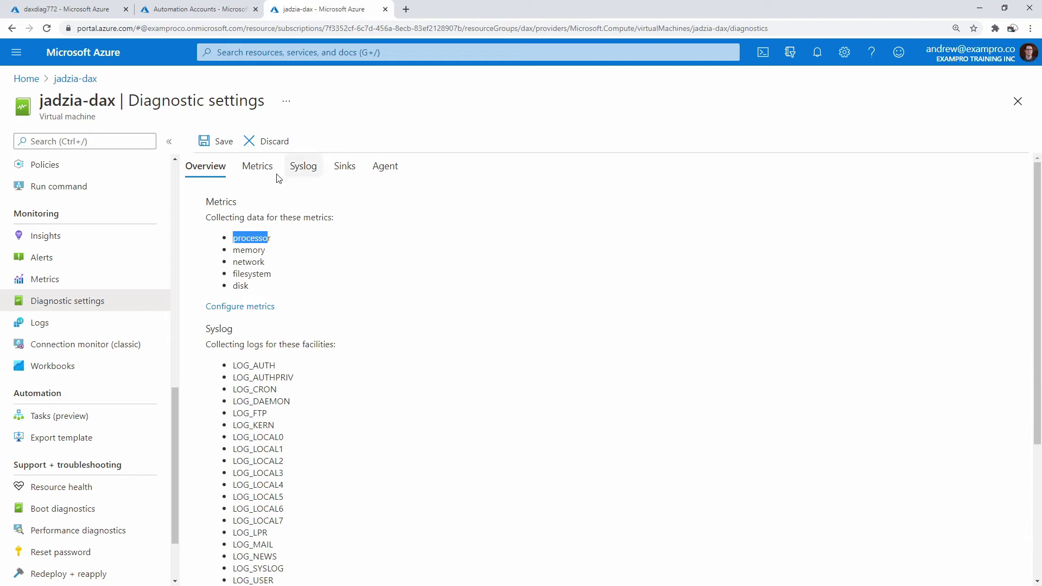
Step: Review the Sinks and Agent diagnostic settings of jadzia-dax, including the Azure Monitor sink, and view its Logs page
{"action": "left_click", "coordinate": [345, 166]}
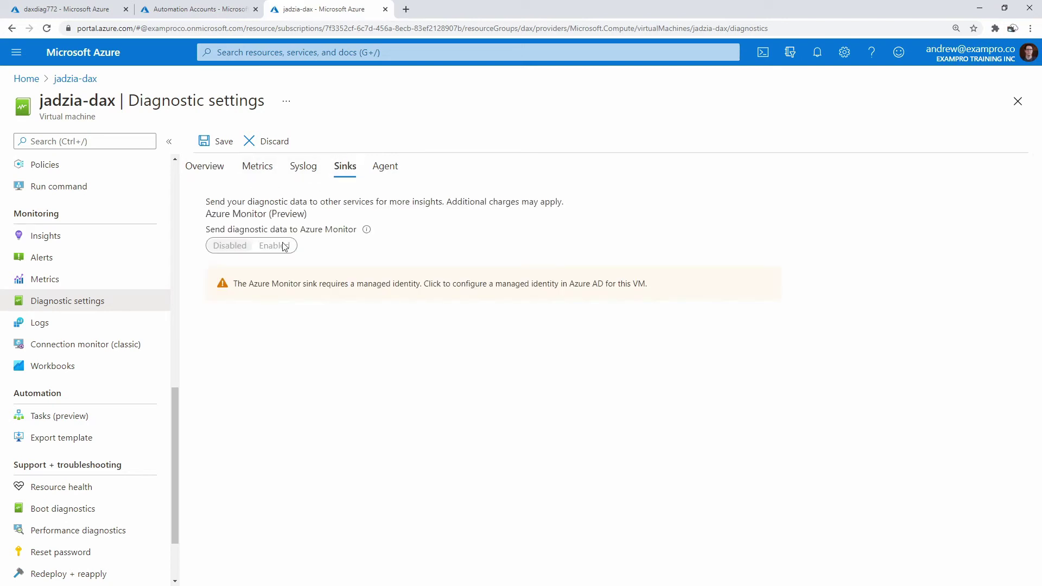
{"action": "left_click_drag", "start_coordinate": [206, 213], "coordinate": [264, 214]}
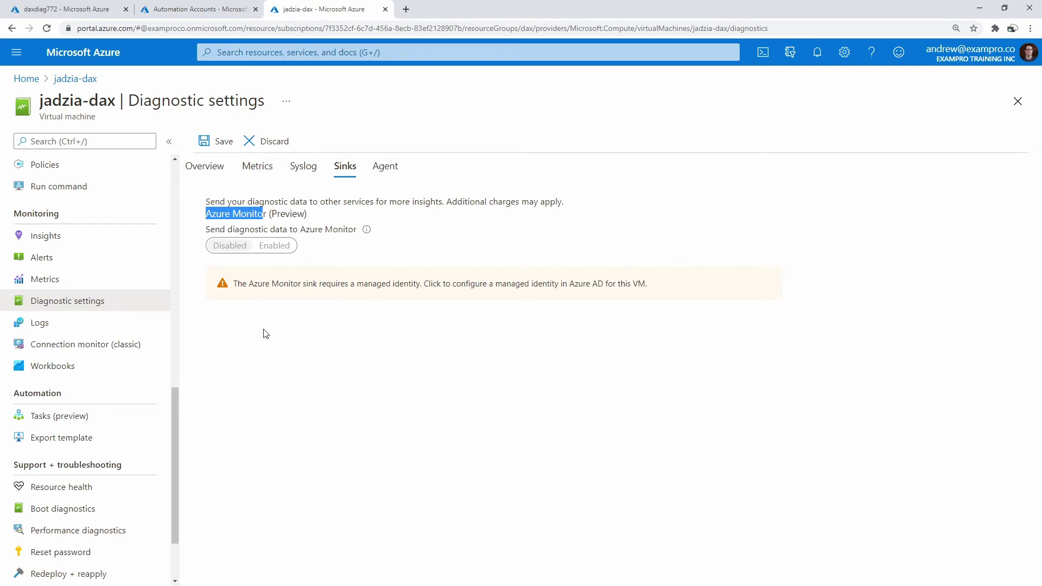
{"action": "left_click", "coordinate": [228, 199]}
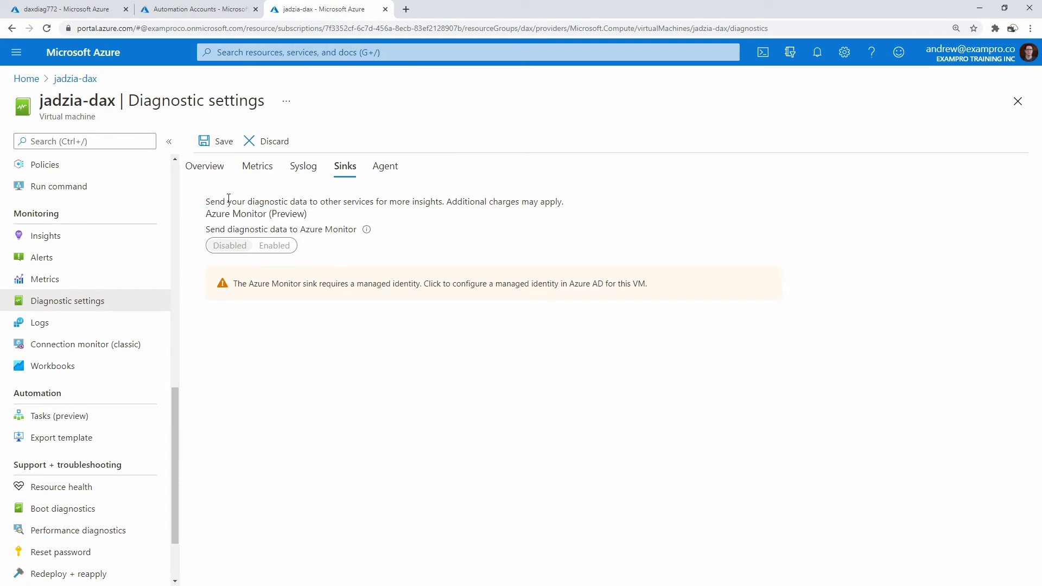
{"action": "left_click_drag", "start_coordinate": [212, 213], "coordinate": [296, 208]}
{"action": "left_click", "coordinate": [431, 202]}
{"action": "left_click", "coordinate": [380, 169]}
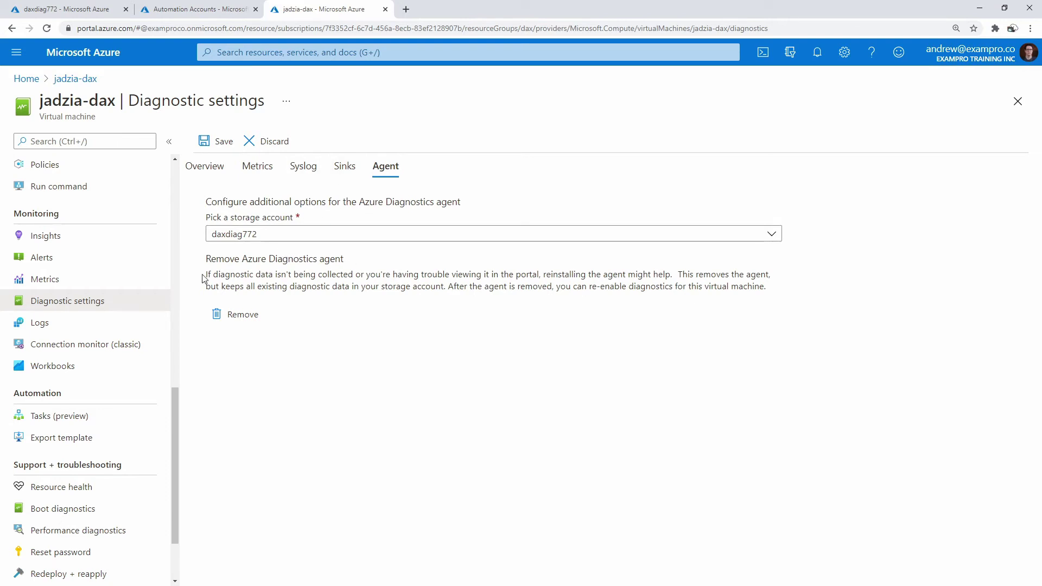
{"action": "left_click", "coordinate": [86, 322]}
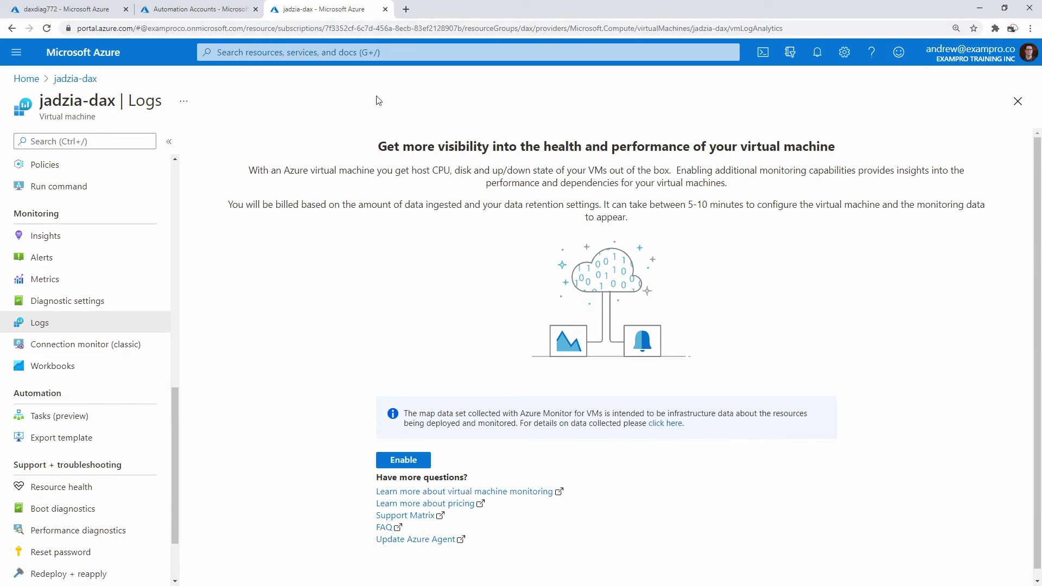
Step: Check the virtual machine connections of the Log Analytics workspace in defaultresourcegroup-eus2, and close the workspace
{"action": "left_click", "coordinate": [212, 10]}
{"action": "left_click", "coordinate": [243, 53]}
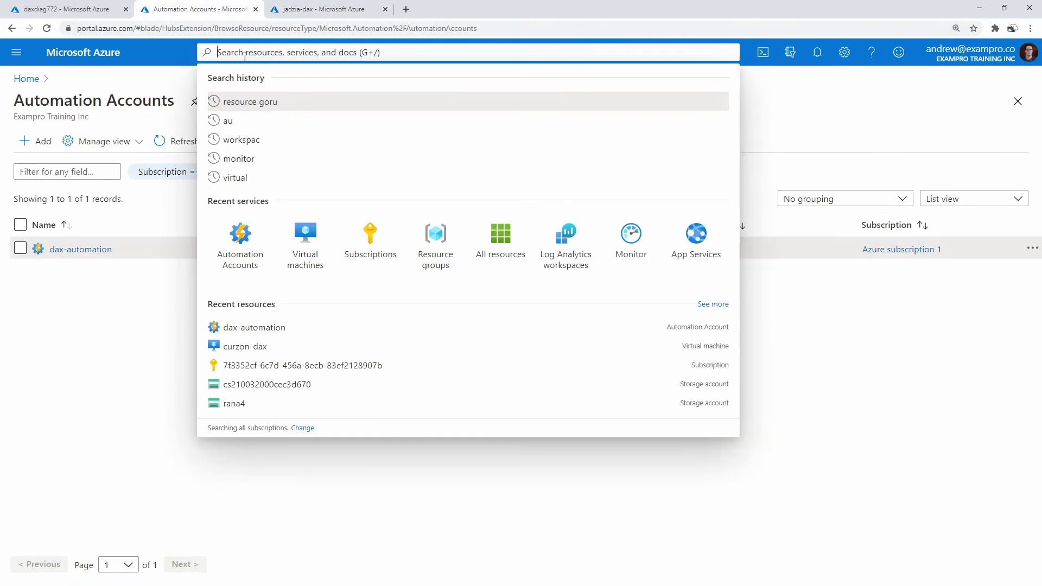
{"action": "left_click", "coordinate": [548, 237]}
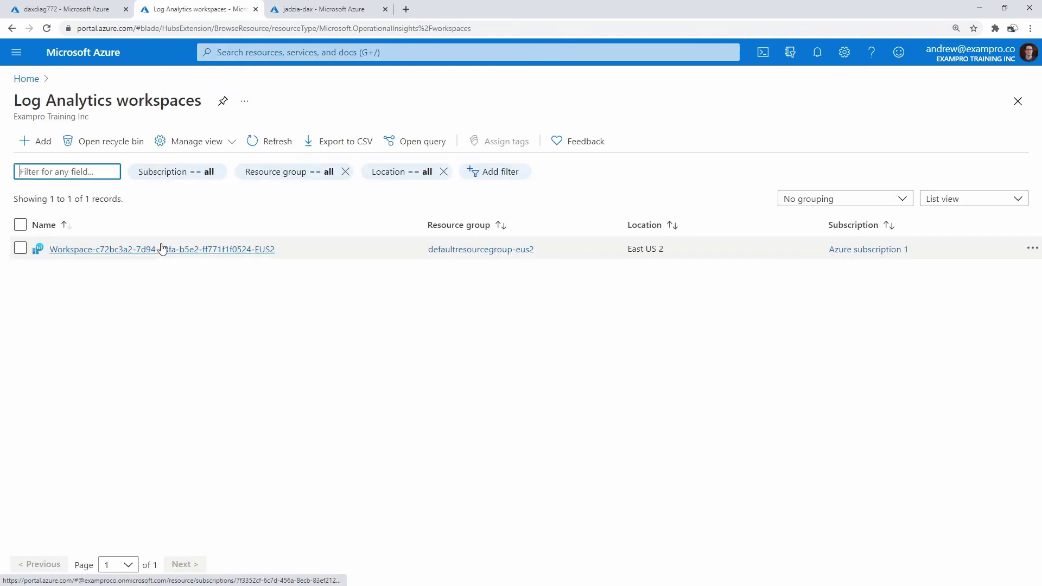
{"action": "left_click", "coordinate": [161, 246]}
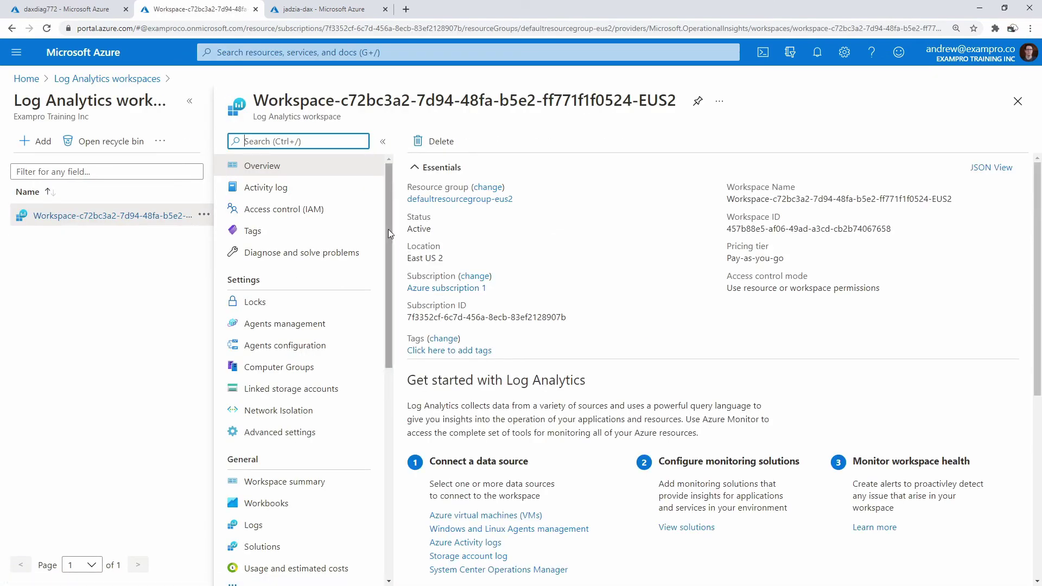
{"action": "scroll", "coordinate": [320, 374], "scroll_direction": "down", "scroll_amount": 5}
{"action": "left_click", "coordinate": [324, 386]}
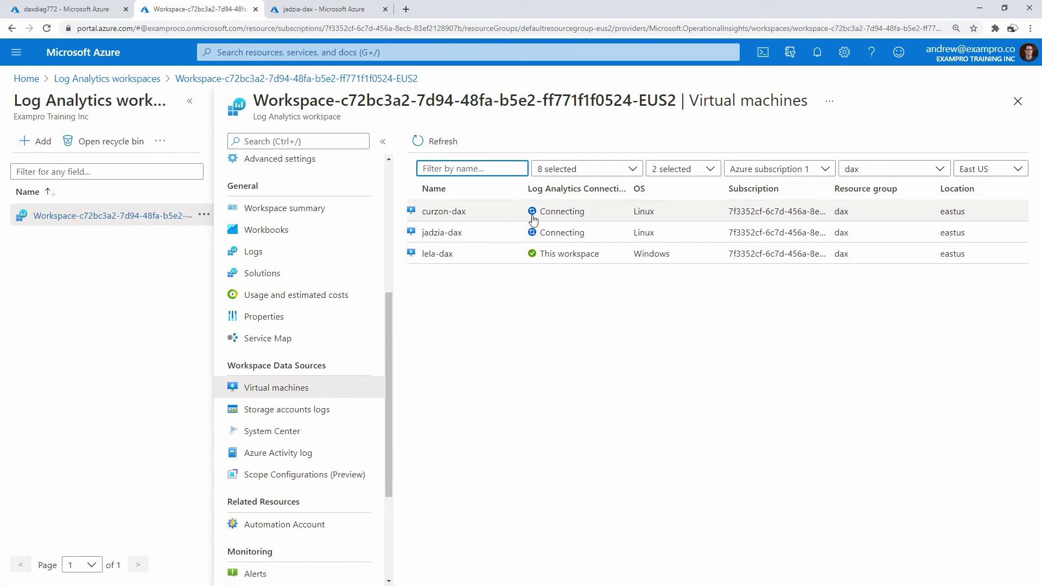
{"action": "left_click", "coordinate": [1017, 101]}
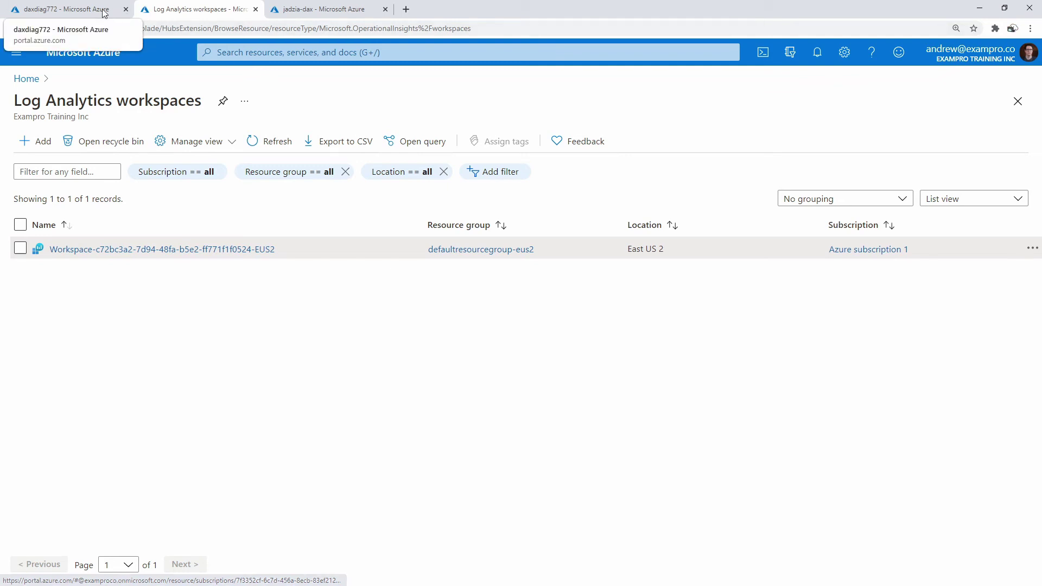
Step: Leave the daxdiag772 storage account for the Virtual machines list, refresh it, and open the lela-dax virtual machine
{"action": "left_click", "coordinate": [68, 9]}
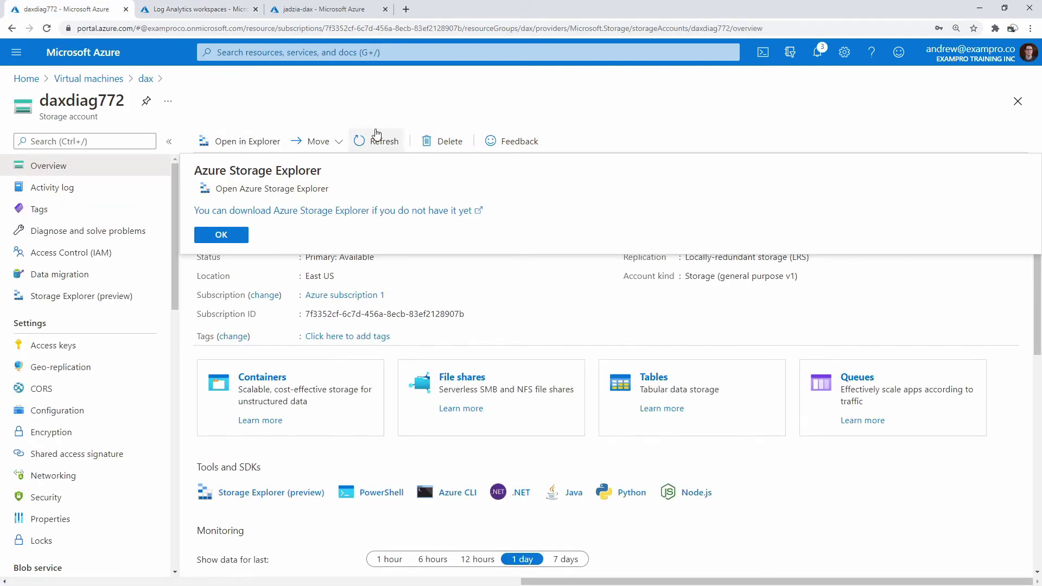
{"action": "left_click", "coordinate": [1018, 101]}
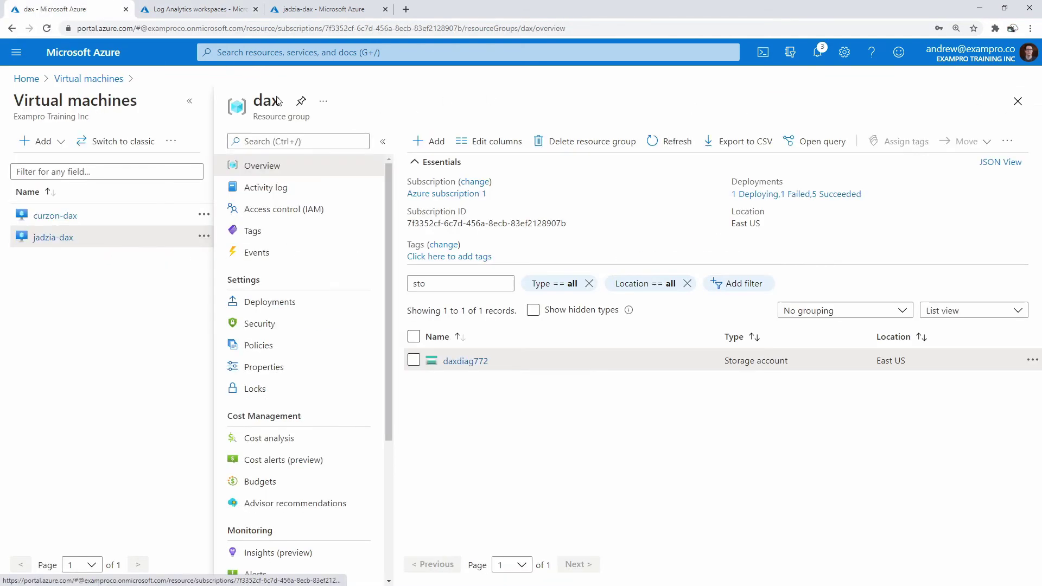
{"action": "left_click", "coordinate": [105, 81]}
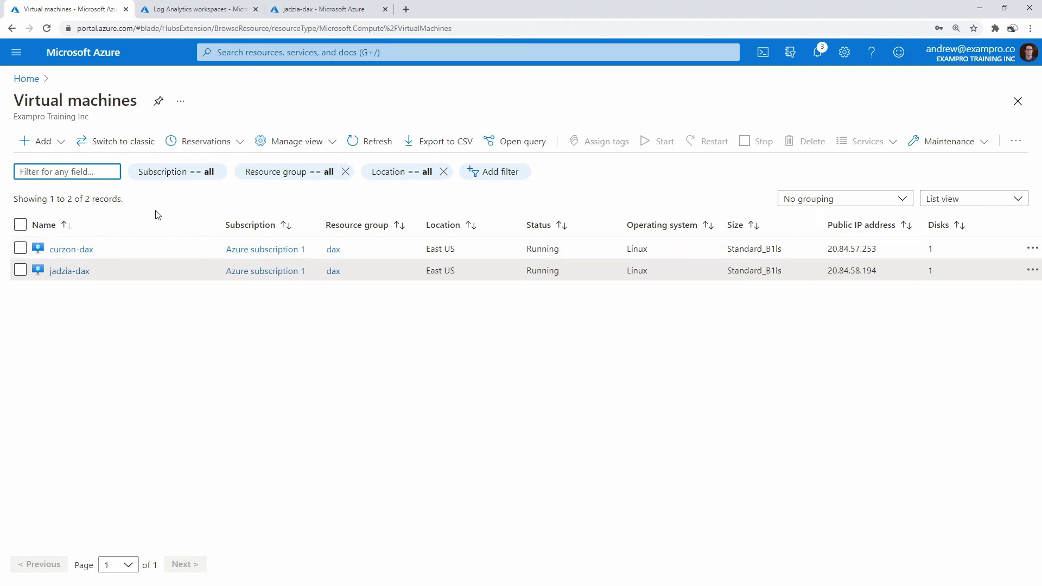
{"action": "left_click", "coordinate": [356, 142]}
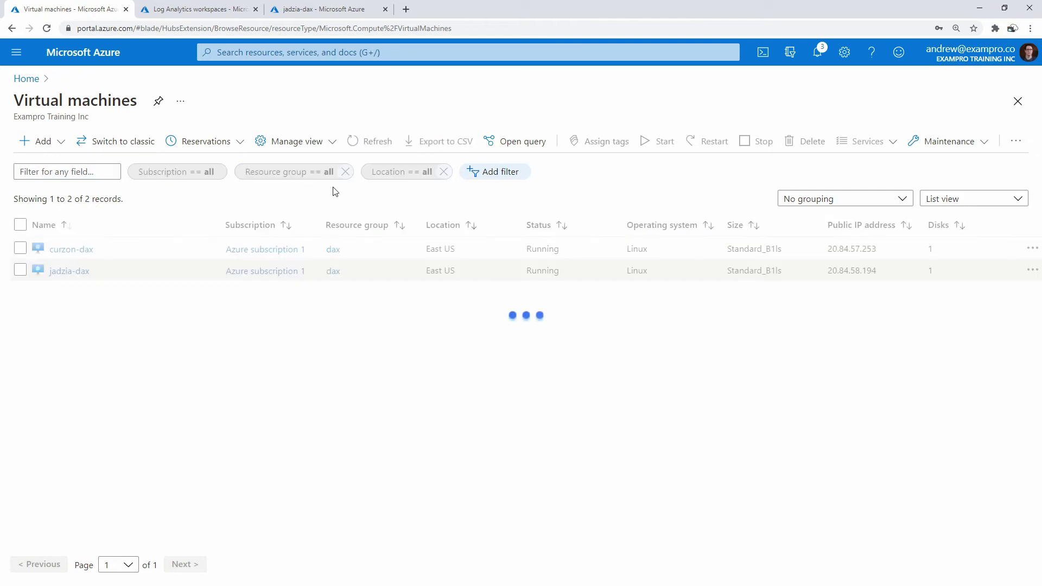
{"action": "left_click", "coordinate": [63, 293]}
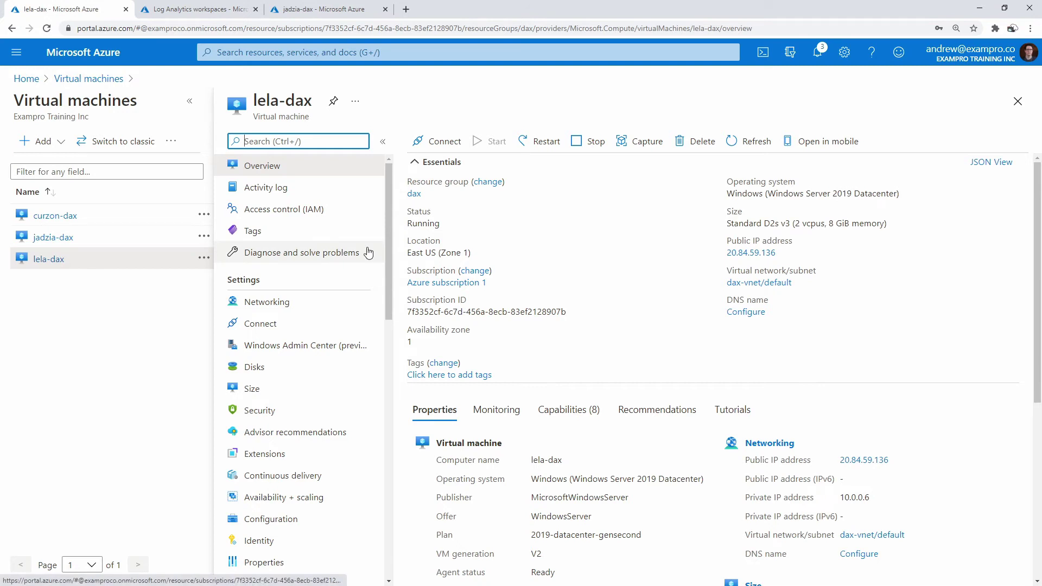
Step: Download the RDP file for lela-dax using its public IP address and port 3389, and launch the remote connection
{"action": "left_click", "coordinate": [447, 144]}
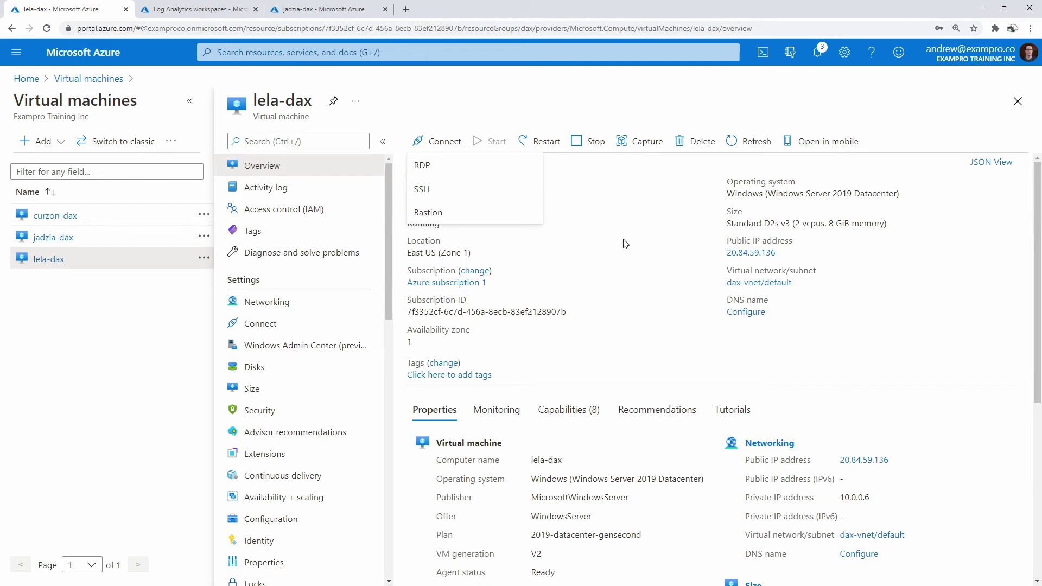
{"action": "left_click", "coordinate": [504, 166]}
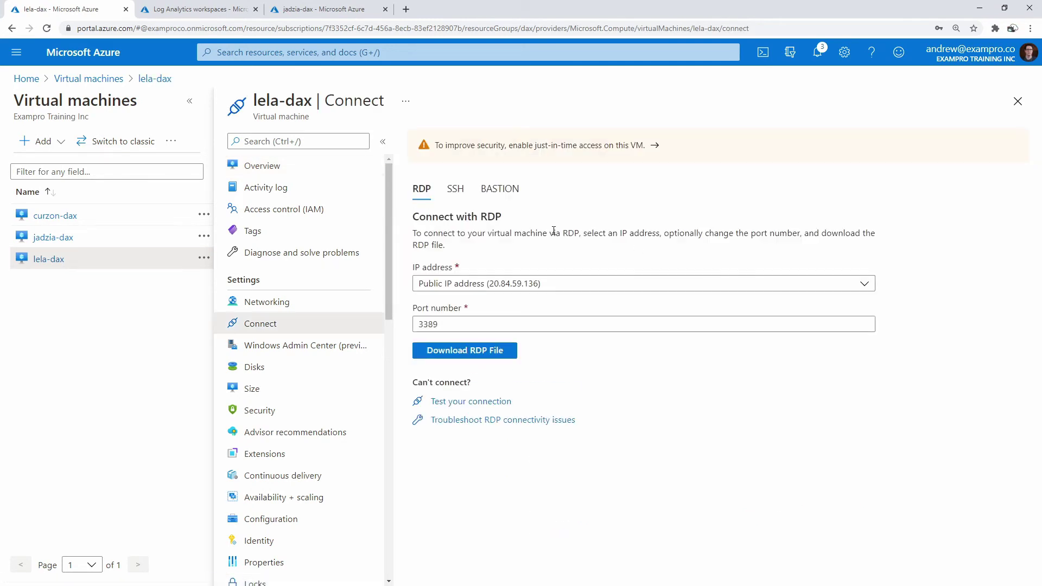
{"action": "left_click", "coordinate": [489, 353]}
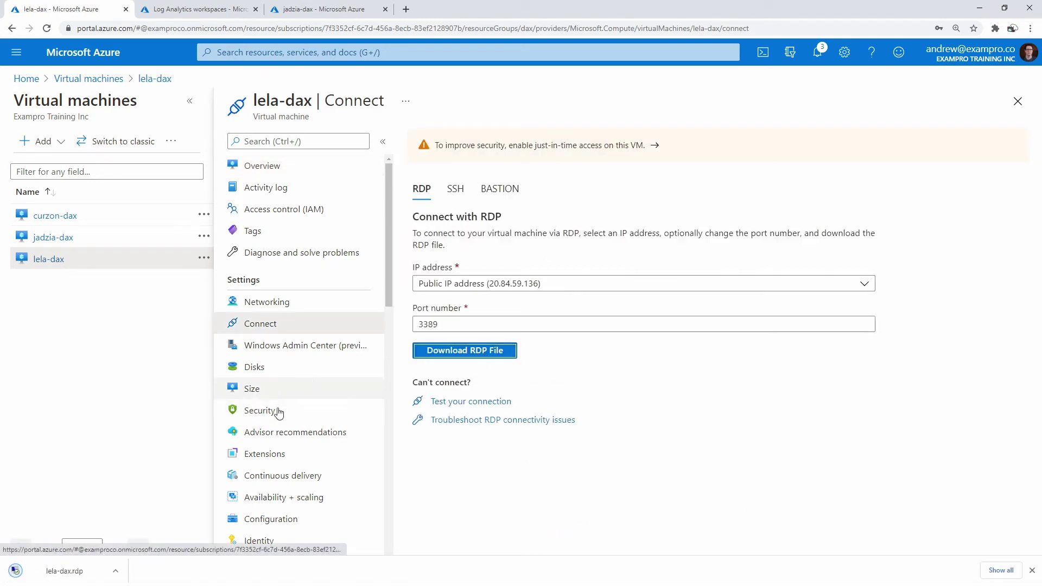
{"action": "left_click", "coordinate": [75, 576]}
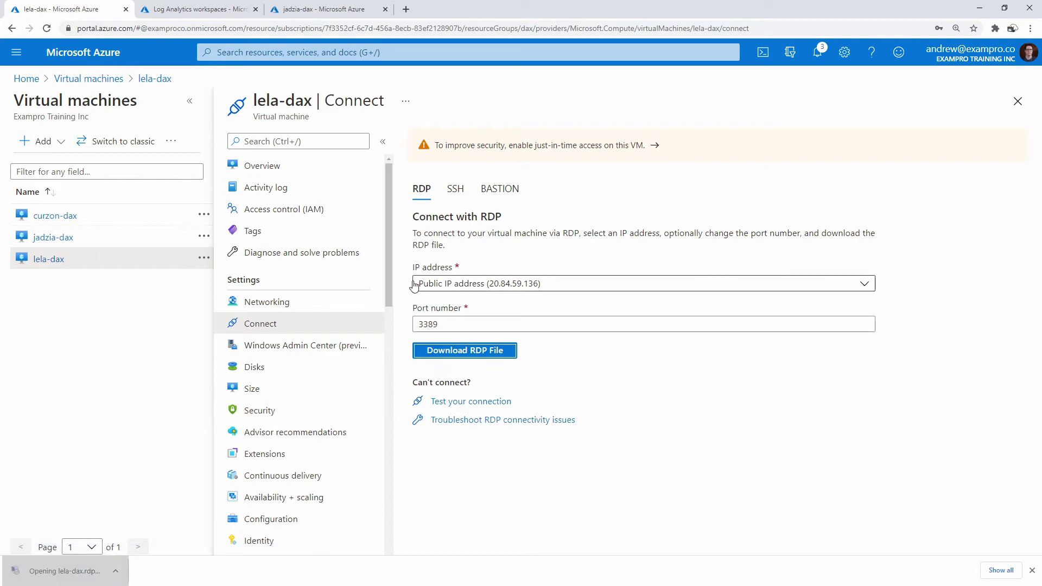
{"action": "left_click", "coordinate": [607, 354]}
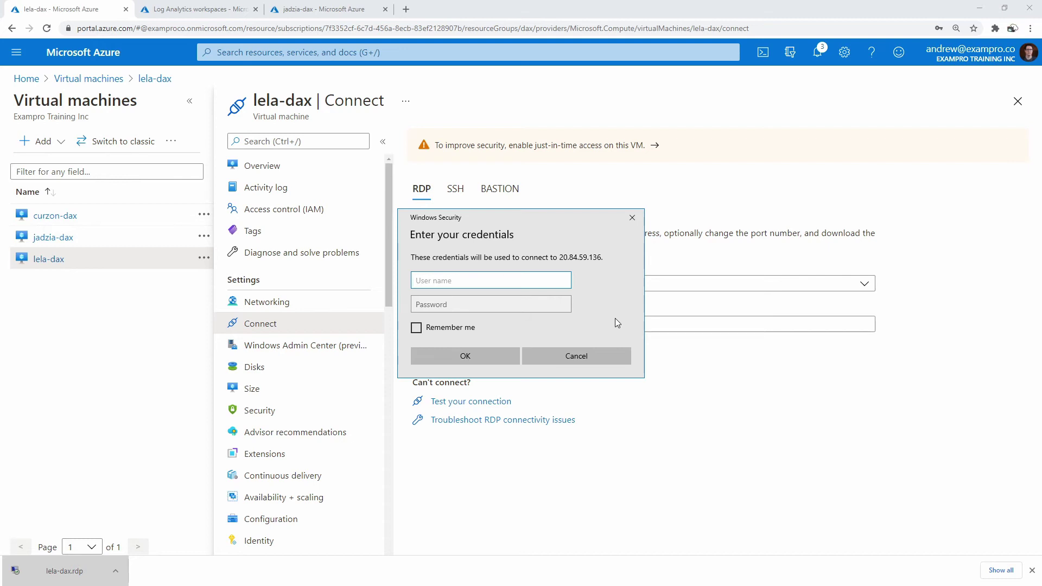
Step: Sign in to the remote desktop with the user name dax and the account password, and accept the untrusted certificate
{"action": "type", "text": "dax"}
{"action": "key", "text": "Tab"}
{"action": "type", "text": "••••••••••"}
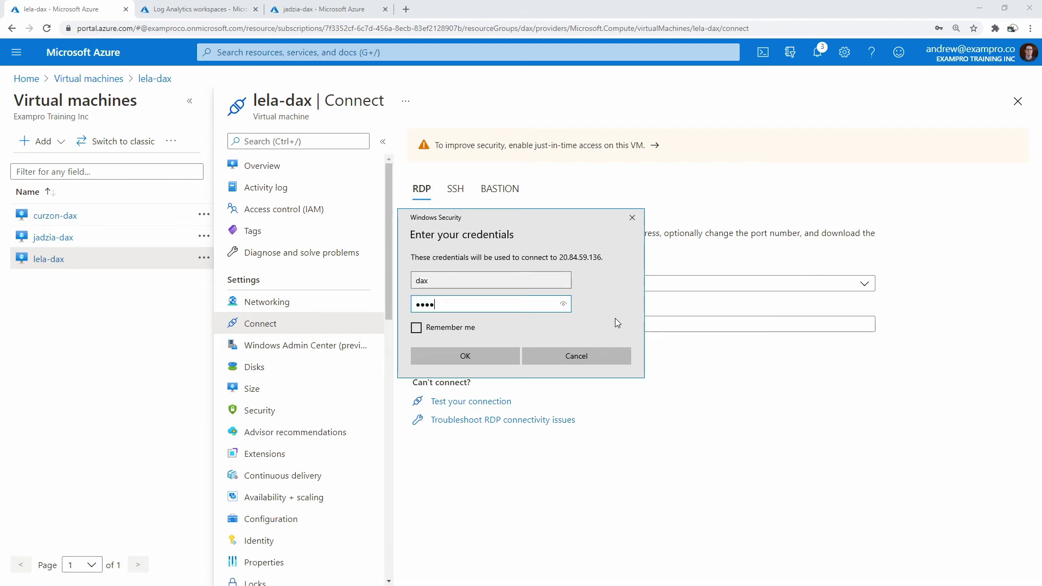
{"action": "key", "text": "ctrl+a"}
{"action": "key", "text": "BackSpace"}
{"action": "type", "text": "•••••••••••••"}
{"action": "left_click", "coordinate": [563, 305]}
{"action": "key", "text": "Return"}
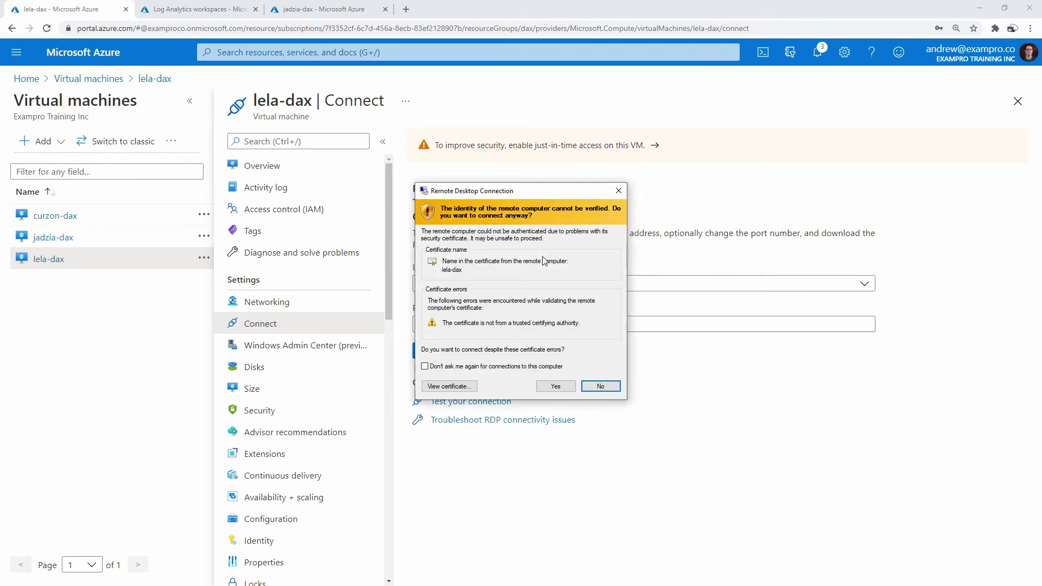
{"action": "left_click", "coordinate": [555, 386]}
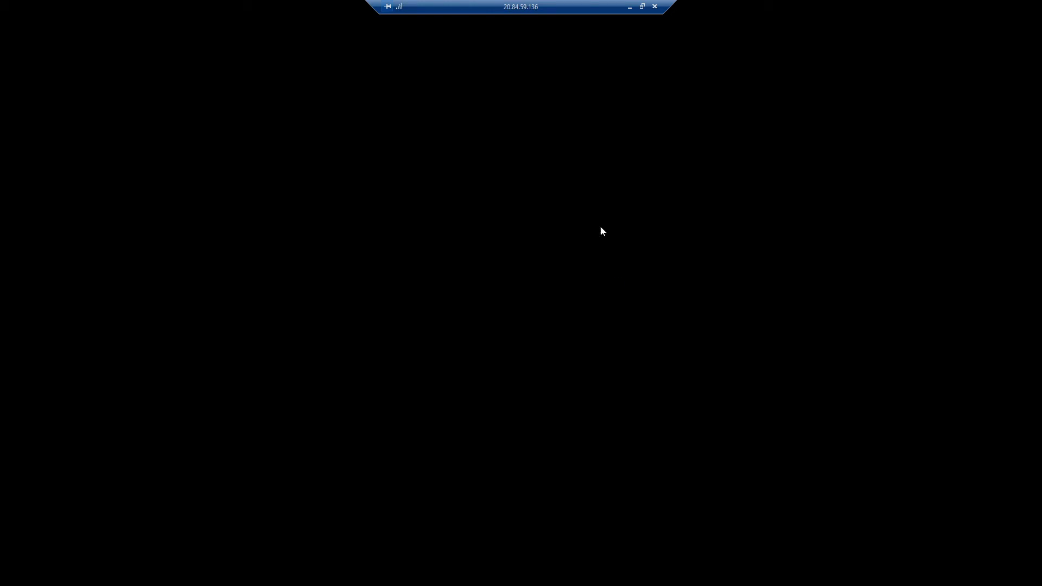
Step: Take the remote desktop session out of full screen, then enlarge and reposition its window over the portal
{"action": "left_click", "coordinate": [642, 6]}
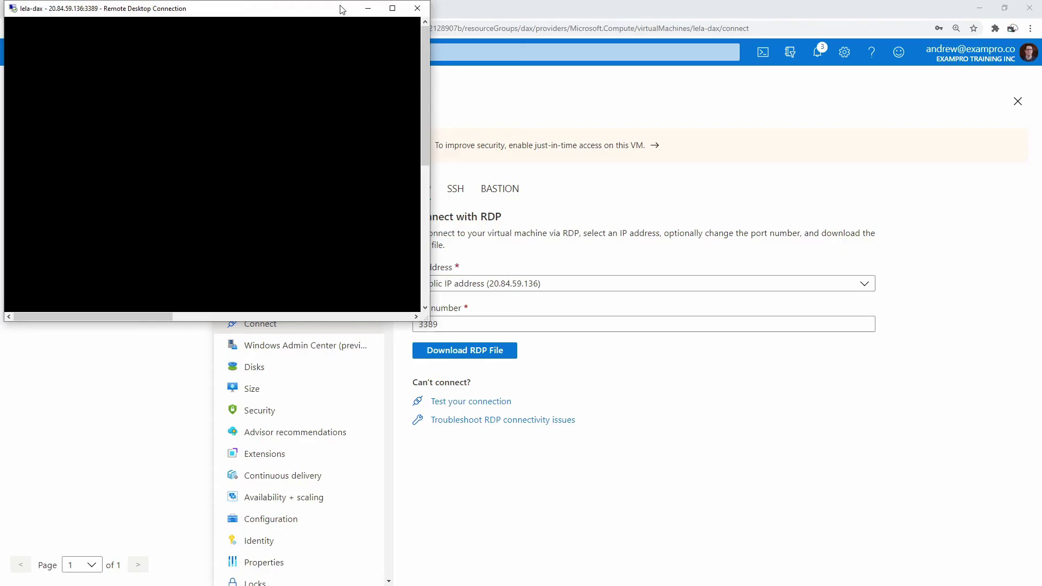
{"action": "left_click_drag", "start_coordinate": [344, 7], "coordinate": [754, 78]}
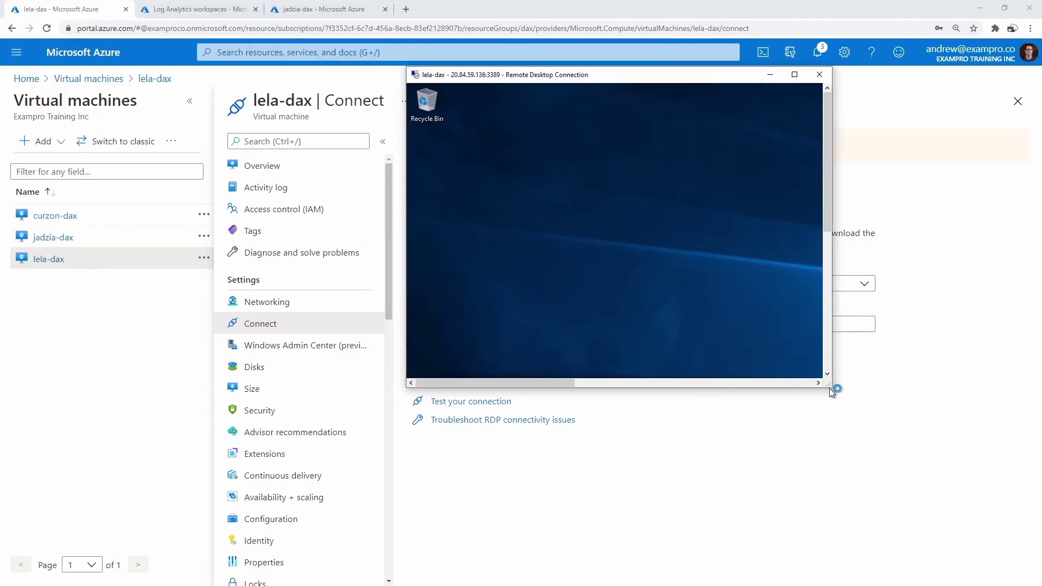
{"action": "left_click_drag", "start_coordinate": [829, 389], "coordinate": [969, 479]}
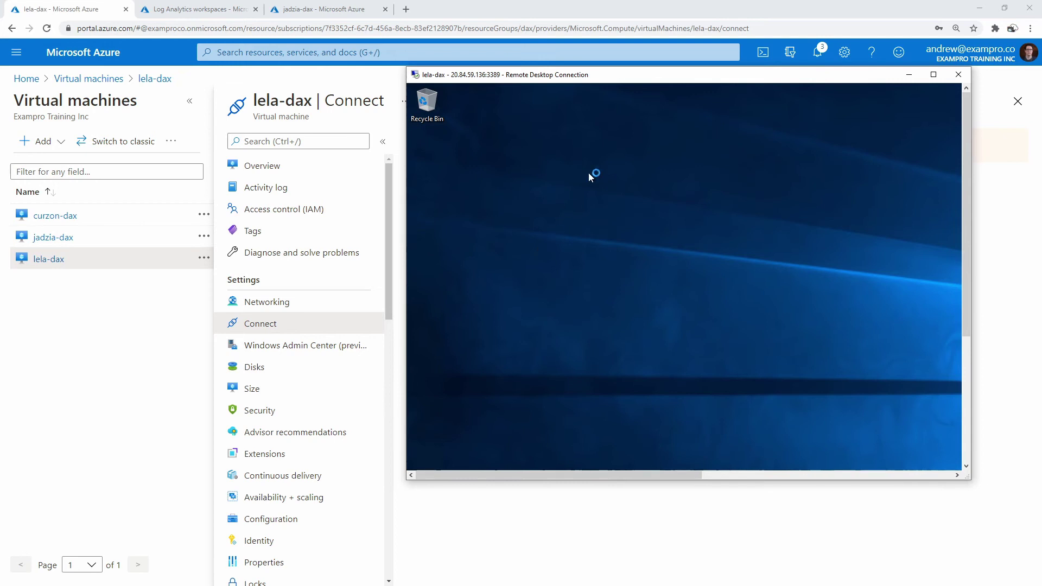
{"action": "left_click_drag", "start_coordinate": [618, 78], "coordinate": [666, 86]}
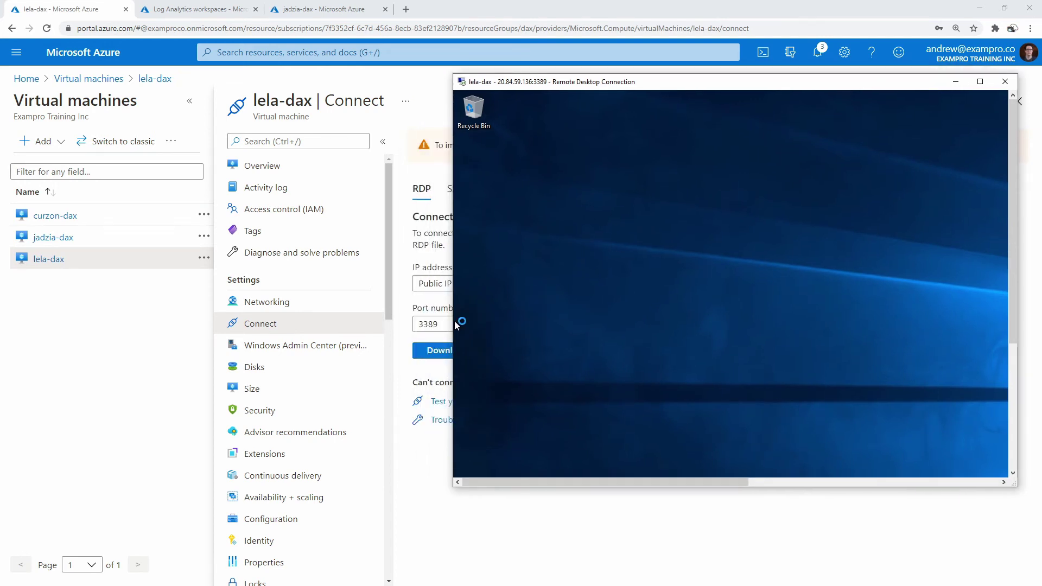
Step: Enable guest-level monitoring in the diagnostic settings of lela-dax, using the daxdiag772 storage account
{"action": "left_click", "coordinate": [409, 495]}
{"action": "scroll", "coordinate": [293, 407], "scroll_direction": "down", "scroll_amount": 6}
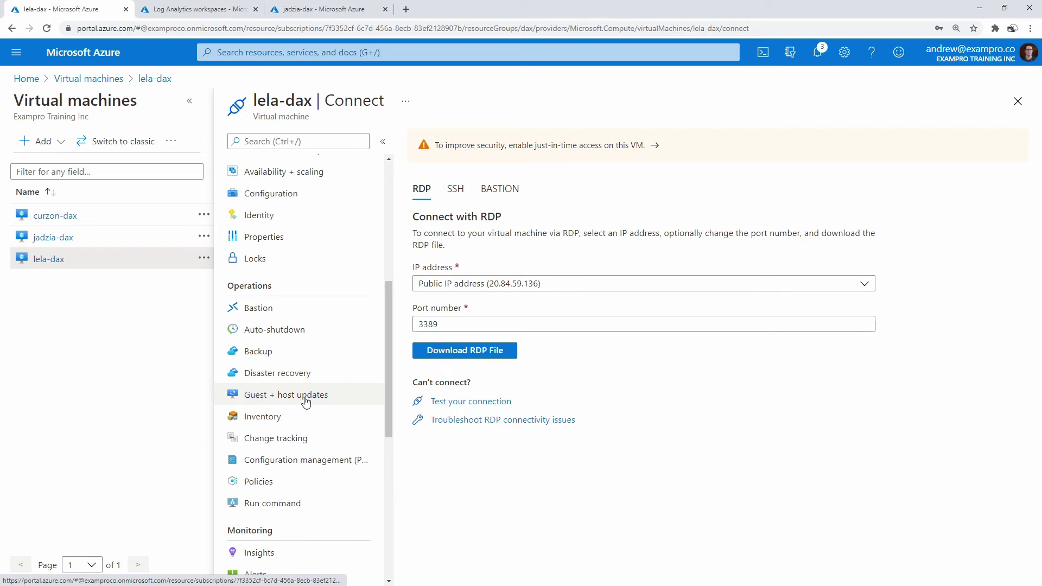
{"action": "scroll", "coordinate": [306, 402], "scroll_direction": "down", "scroll_amount": 6}
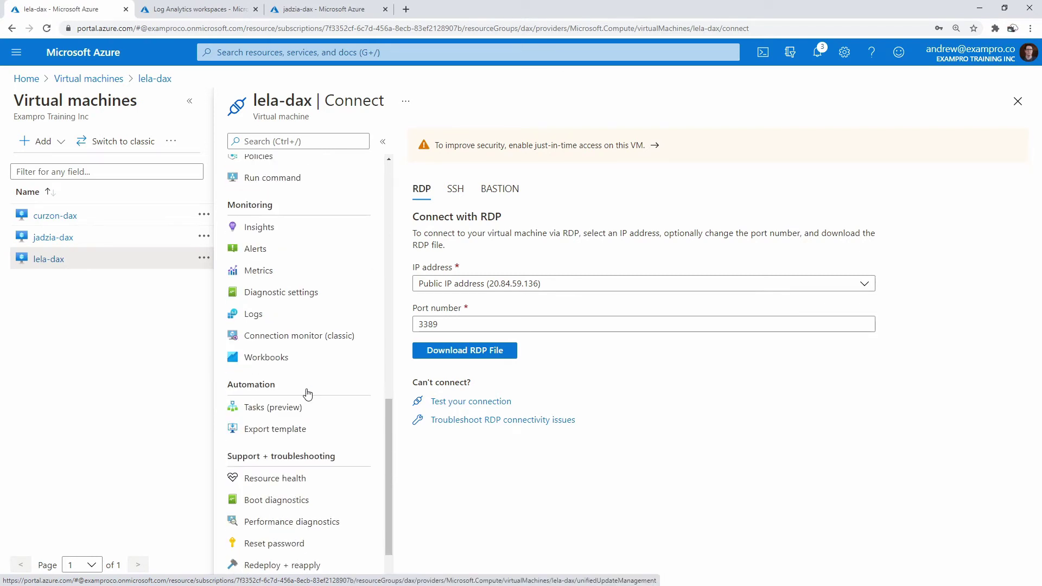
{"action": "left_click", "coordinate": [302, 293]}
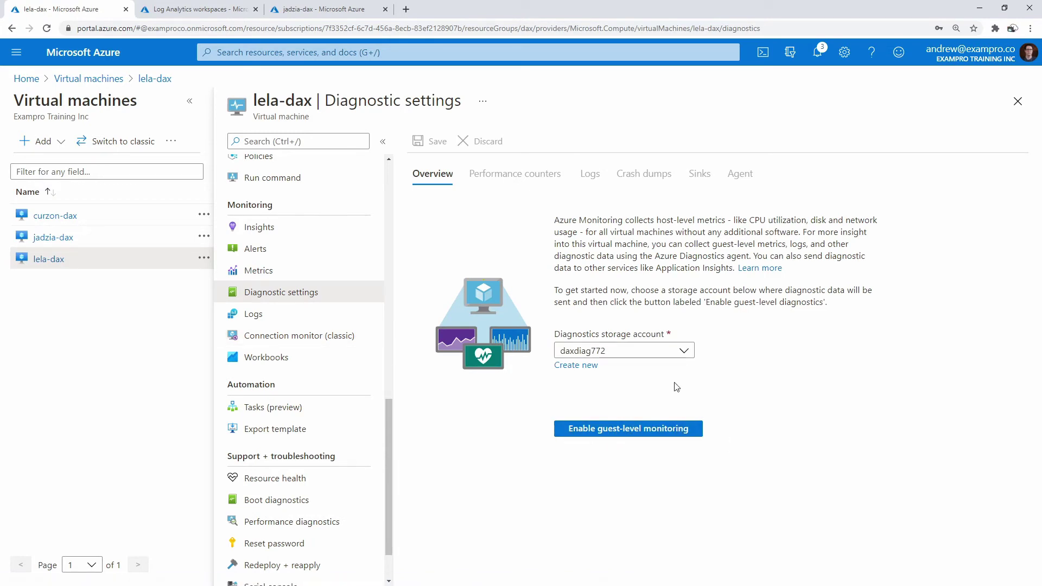
{"action": "left_click_drag", "start_coordinate": [748, 221], "coordinate": [866, 221]}
{"action": "left_click", "coordinate": [601, 427]}
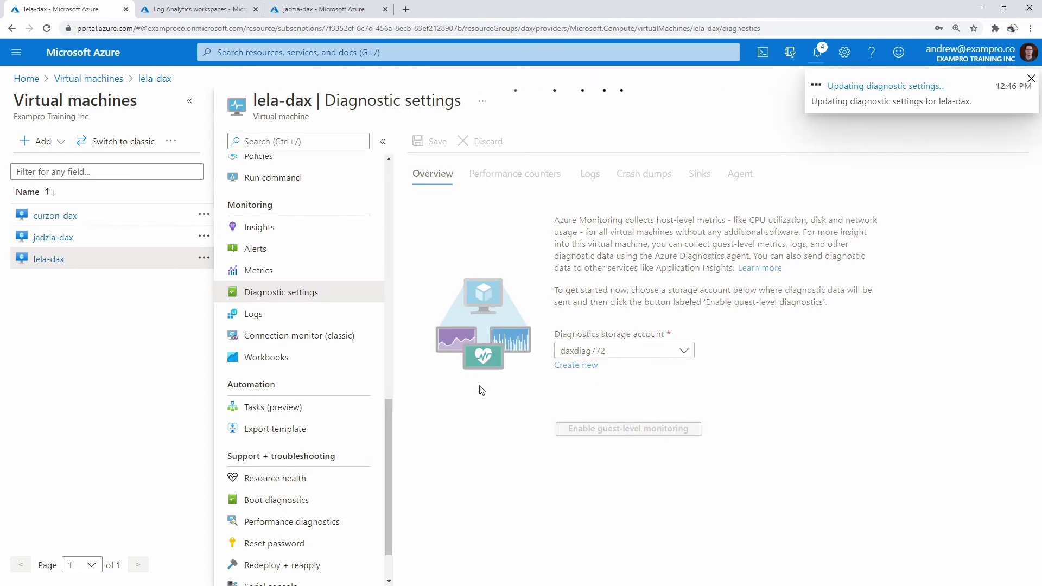
Step: Switch to the lela-dax remote desktop, dismiss the Windows Admin Center notice, and start performance counters for the server in Server Manager
{"action": "key", "text": "alt+Tab"}
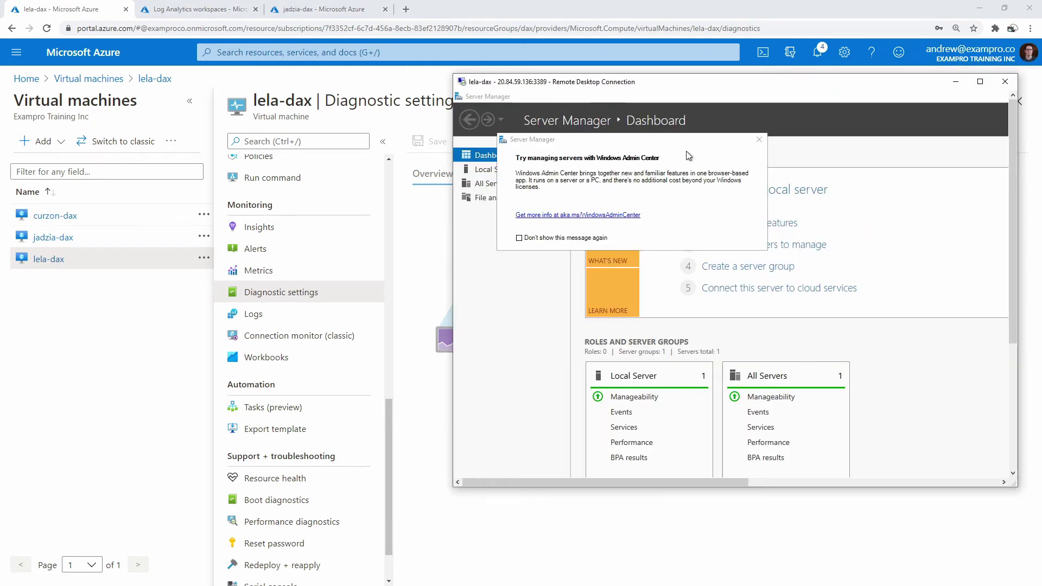
{"action": "left_click", "coordinate": [760, 140]}
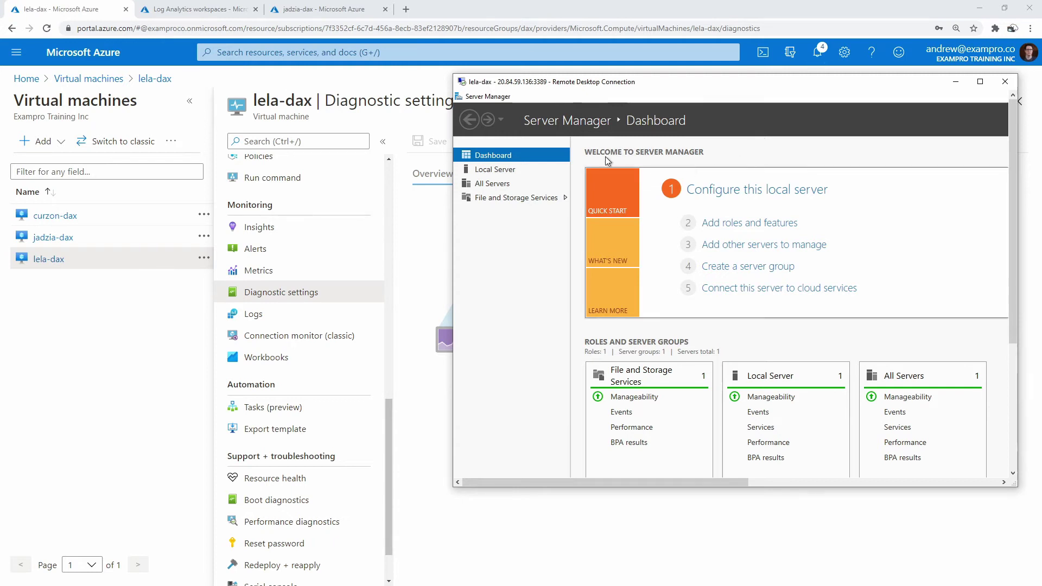
{"action": "left_click", "coordinate": [545, 168]}
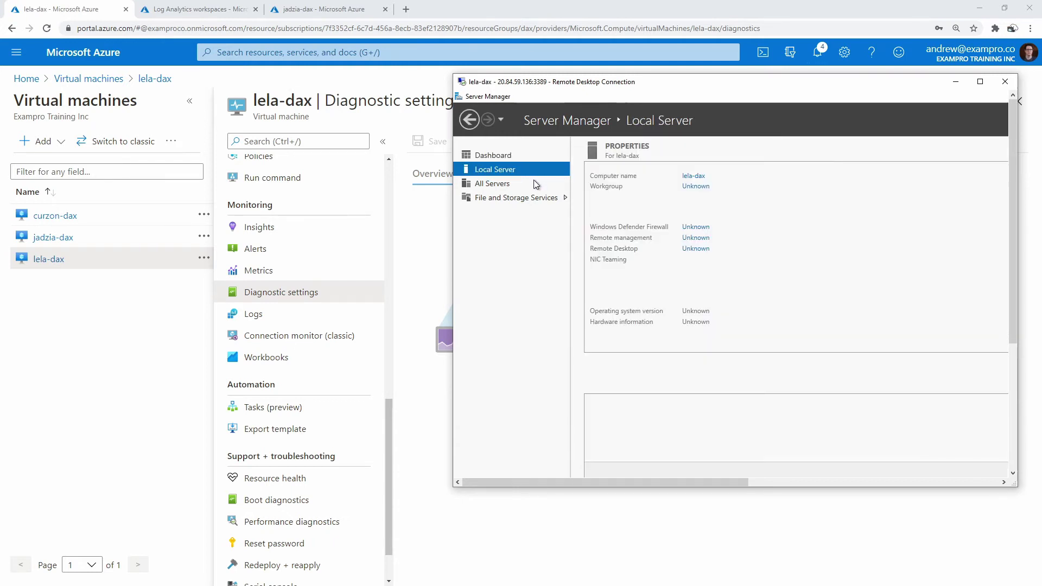
{"action": "left_click", "coordinate": [537, 185]}
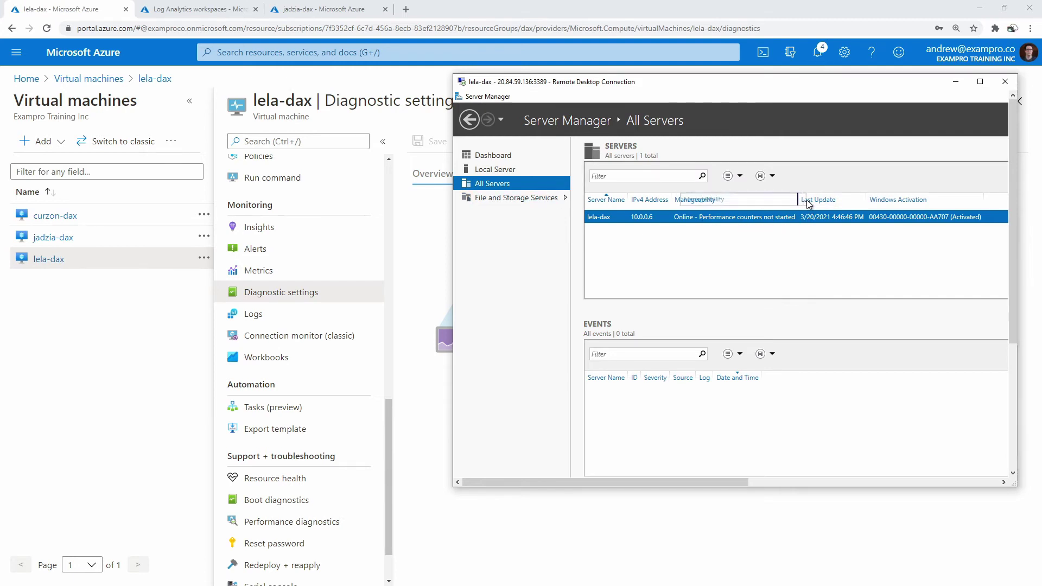
{"action": "right_click", "coordinate": [740, 223]}
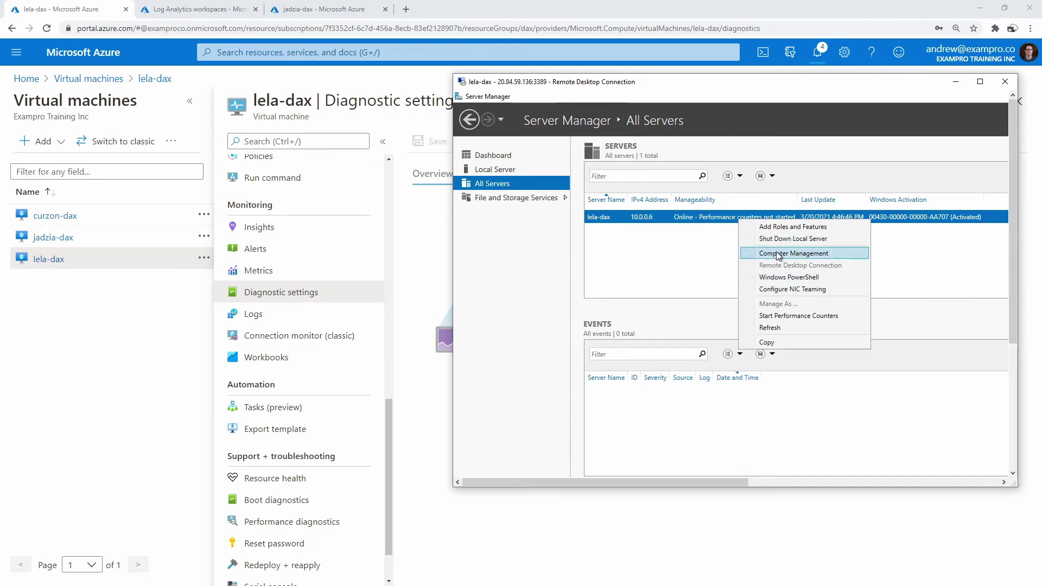
{"action": "left_click", "coordinate": [787, 315]}
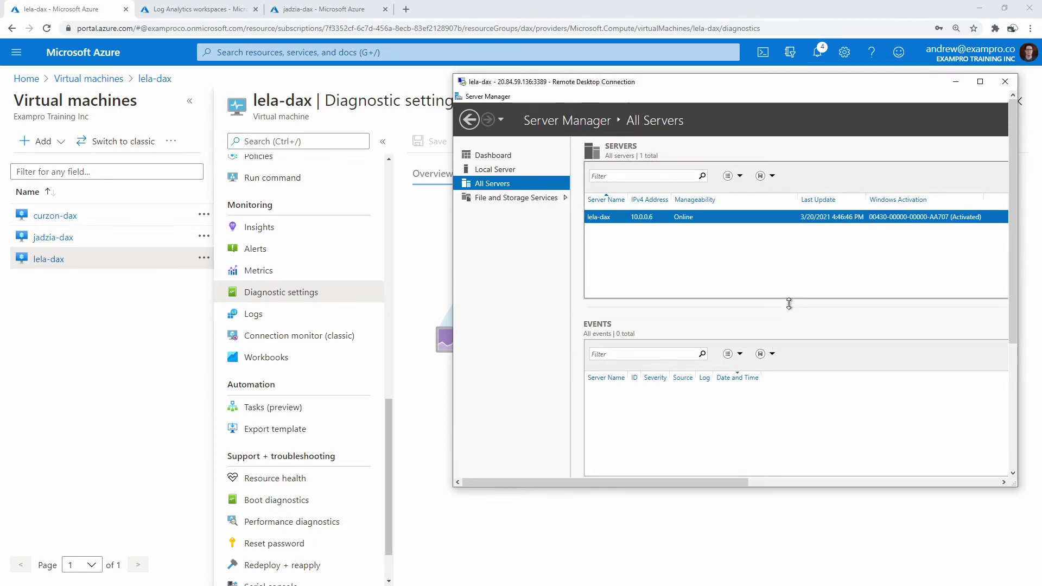
Step: Return to the Azure portal in the browser and open the Logs page of the jadzia-dax virtual machine
{"action": "left_click", "coordinate": [430, 222]}
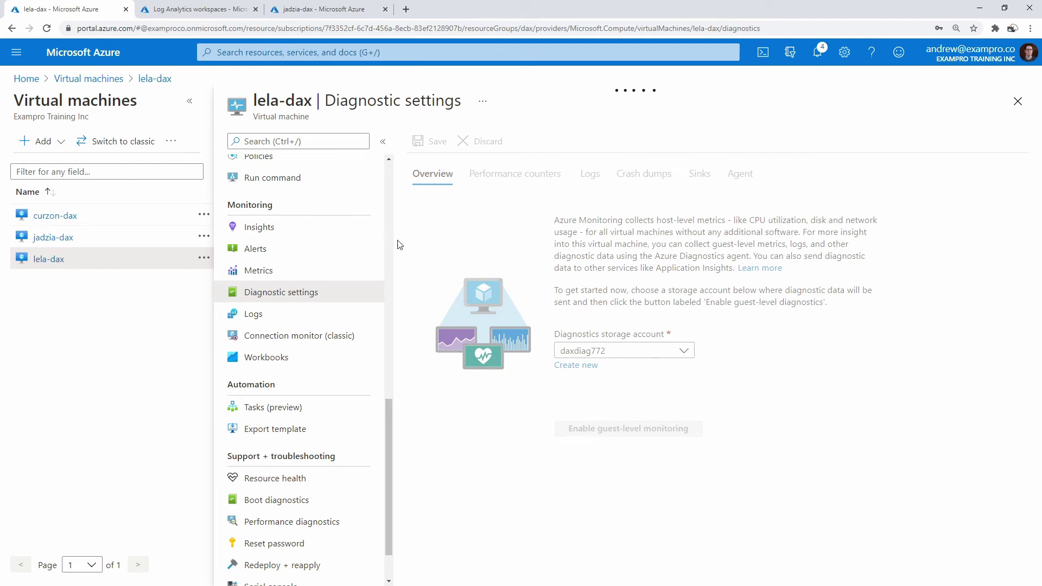
{"action": "left_click", "coordinate": [1017, 101]}
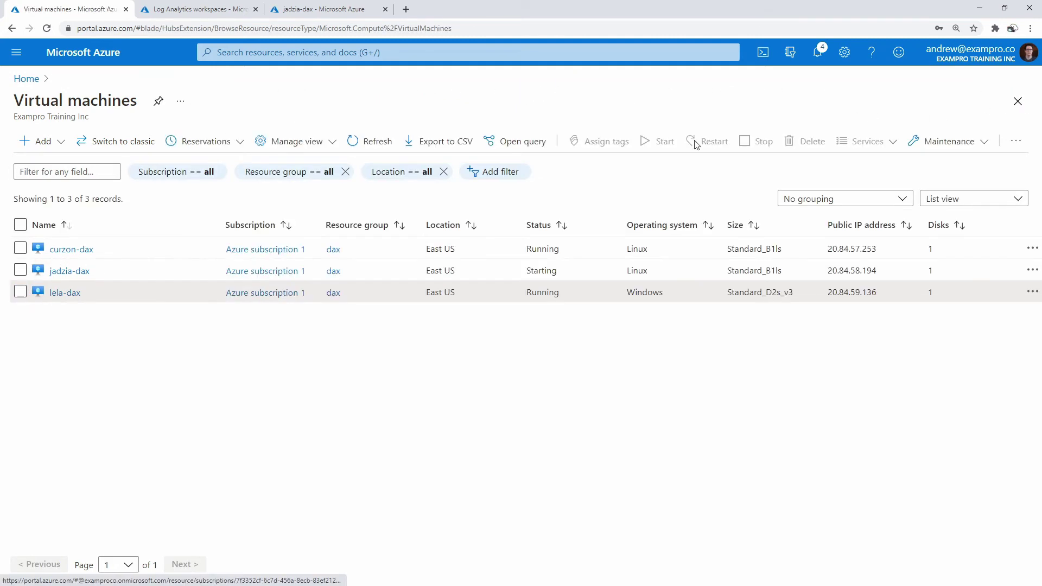
{"action": "left_click", "coordinate": [76, 272]}
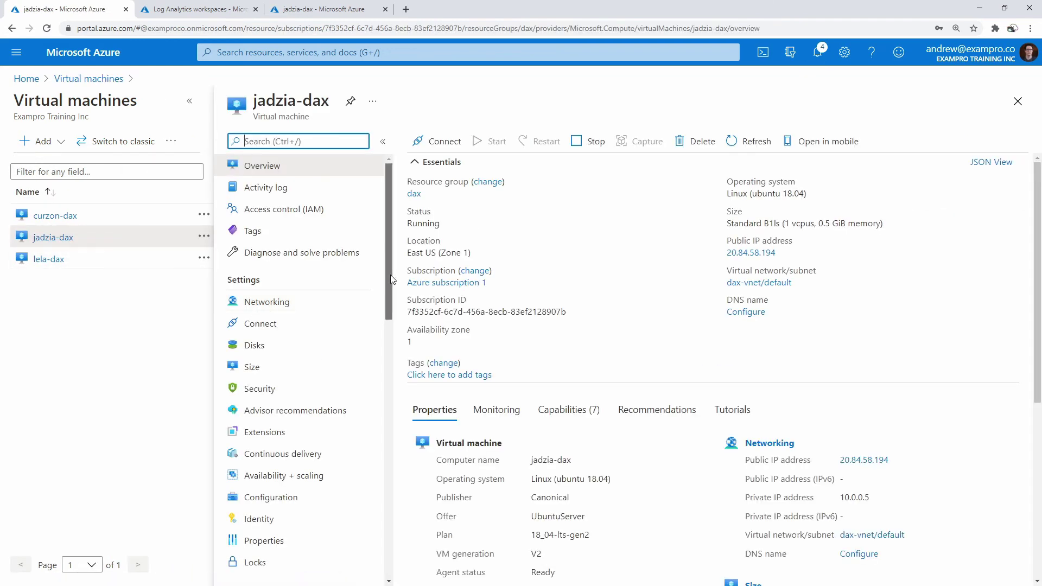
{"action": "scroll", "coordinate": [388, 304], "scroll_direction": "down", "scroll_amount": 3}
{"action": "left_click_drag", "start_coordinate": [388, 305], "coordinate": [387, 308]}
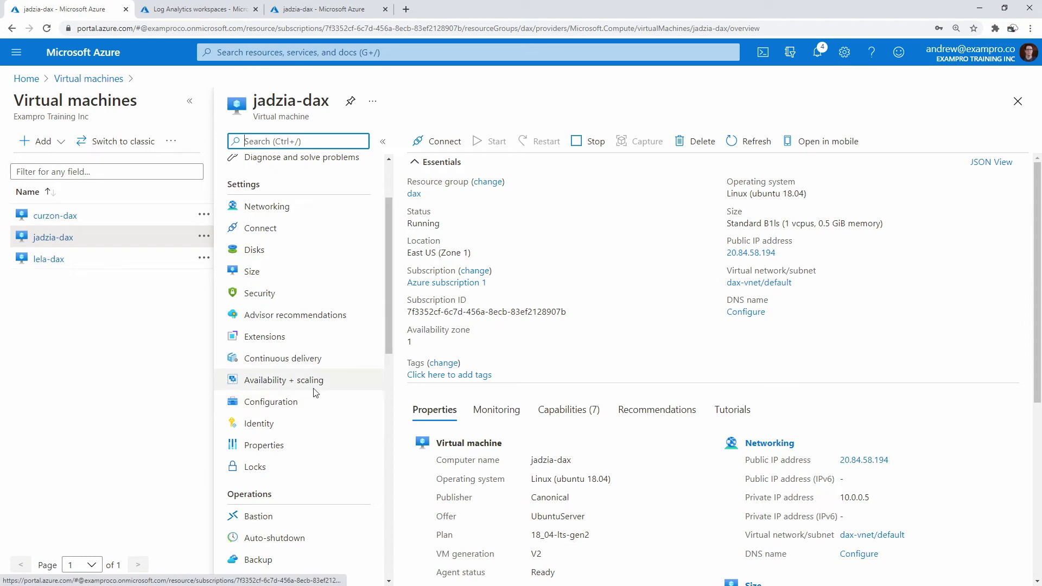
{"action": "scroll", "coordinate": [315, 390], "scroll_direction": "down", "scroll_amount": 5}
{"action": "left_click", "coordinate": [296, 522]}
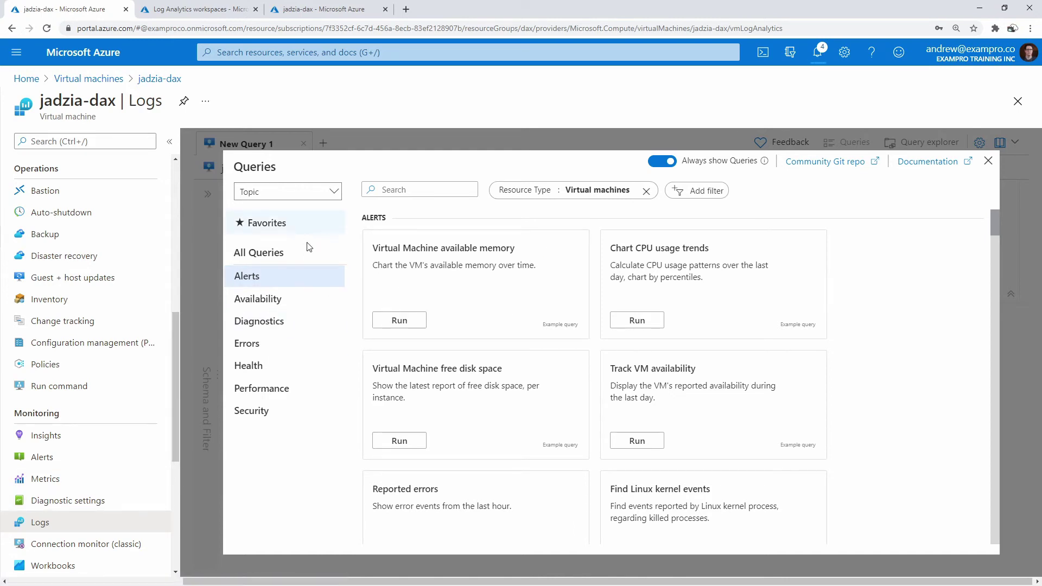
Step: Examine the example query categories in the Log Analytics workspace's logs, and return to the jadzia-dax logs for comparison
{"action": "left_click", "coordinate": [198, 9]}
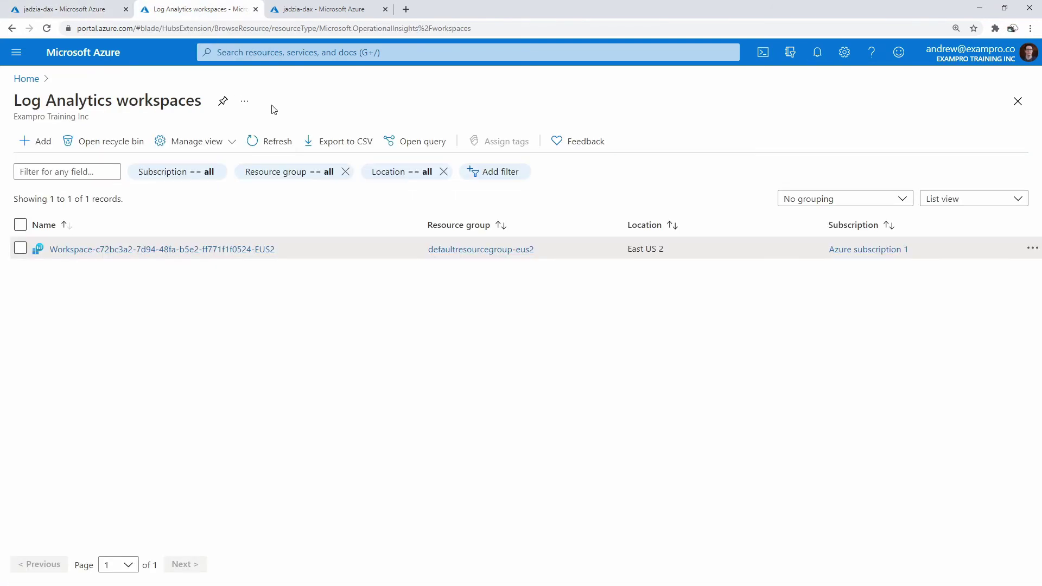
{"action": "left_click", "coordinate": [196, 249]}
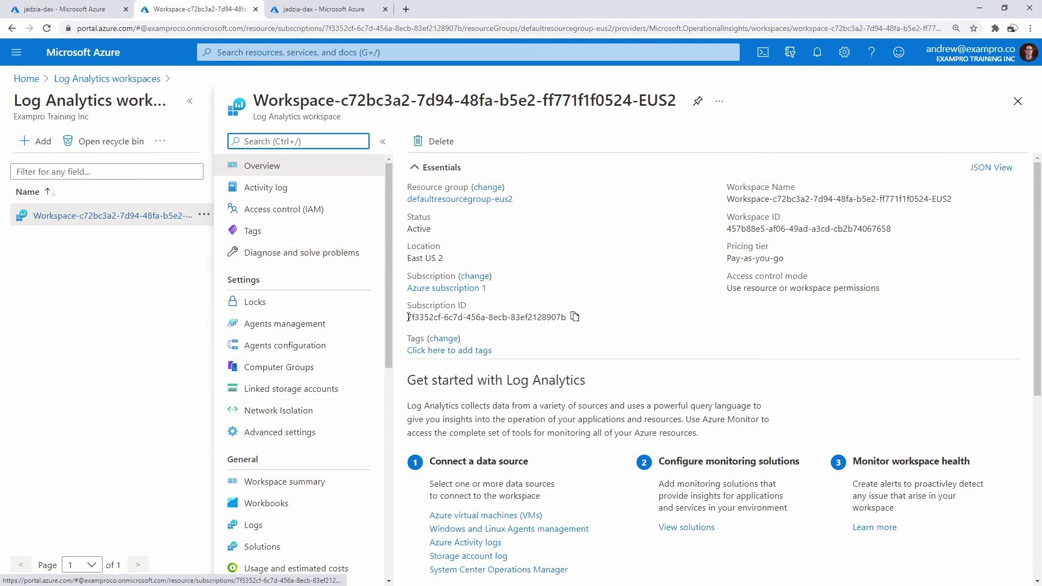
{"action": "left_click", "coordinate": [284, 524]}
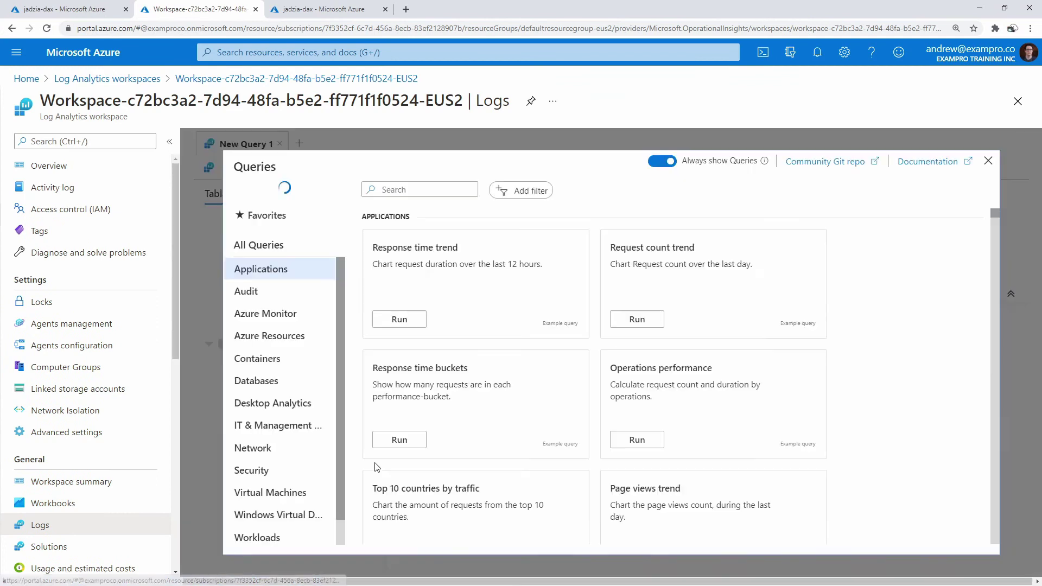
{"action": "scroll", "coordinate": [297, 401], "scroll_direction": "down", "scroll_amount": 1}
{"action": "scroll", "coordinate": [309, 449], "scroll_direction": "up", "scroll_amount": 1}
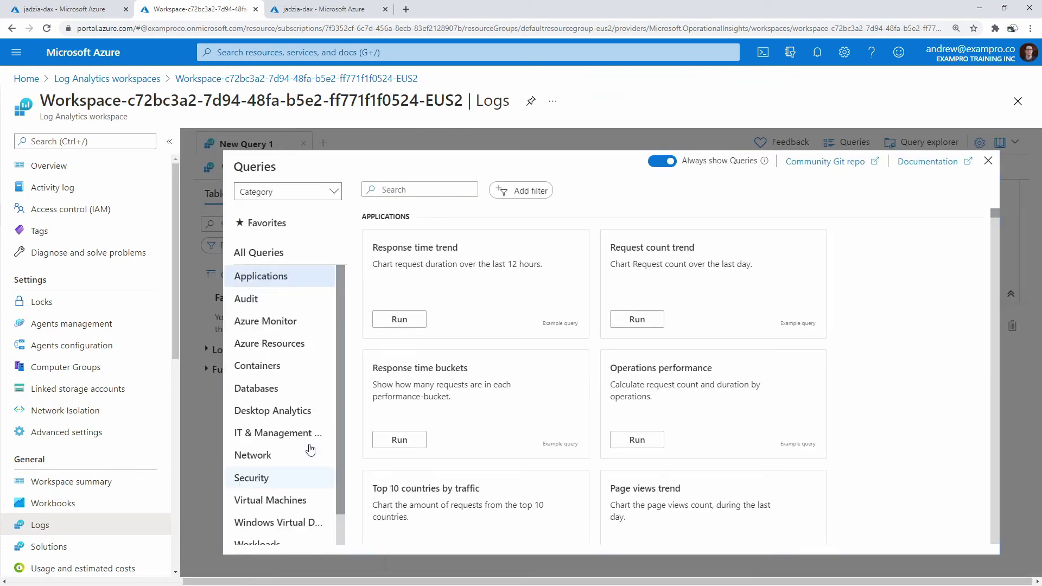
{"action": "left_click", "coordinate": [91, 13]}
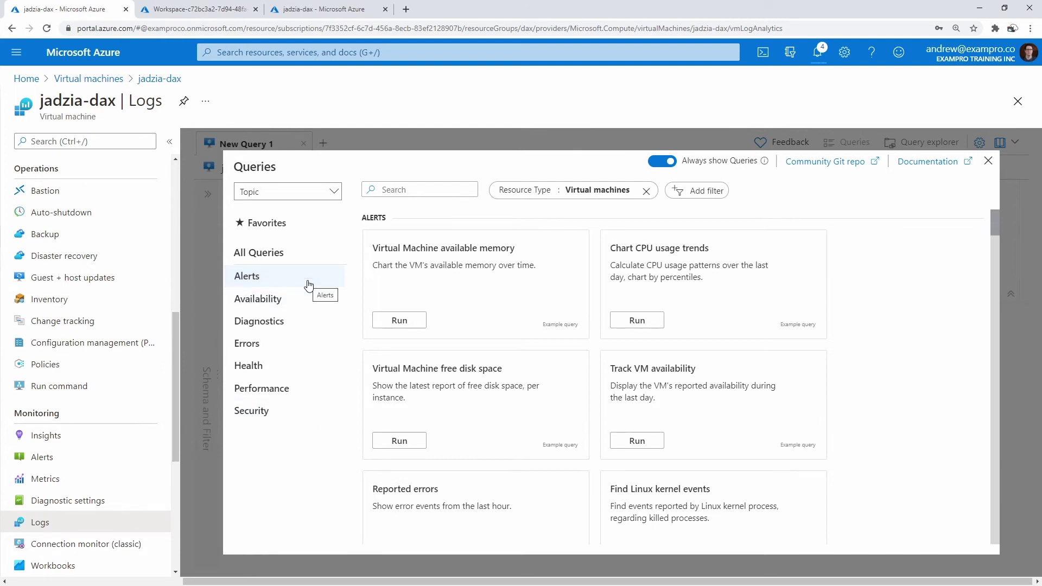
Step: Browse the Alerts, Diagnostics, Performance and Availability example queries for jadzia-dax, and run the Count heartbeats query
{"action": "left_click", "coordinate": [331, 278]}
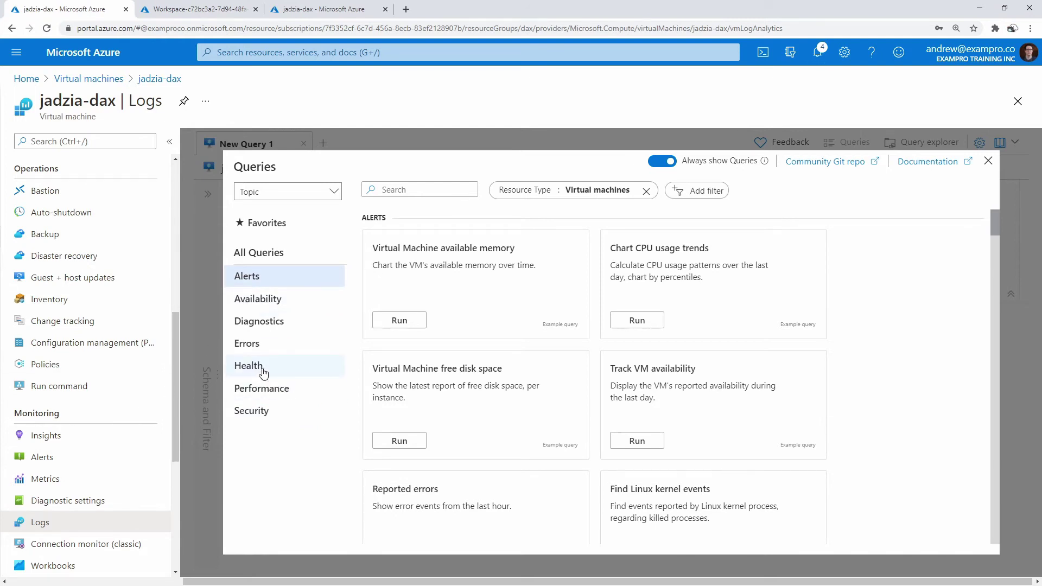
{"action": "left_click", "coordinate": [303, 321]}
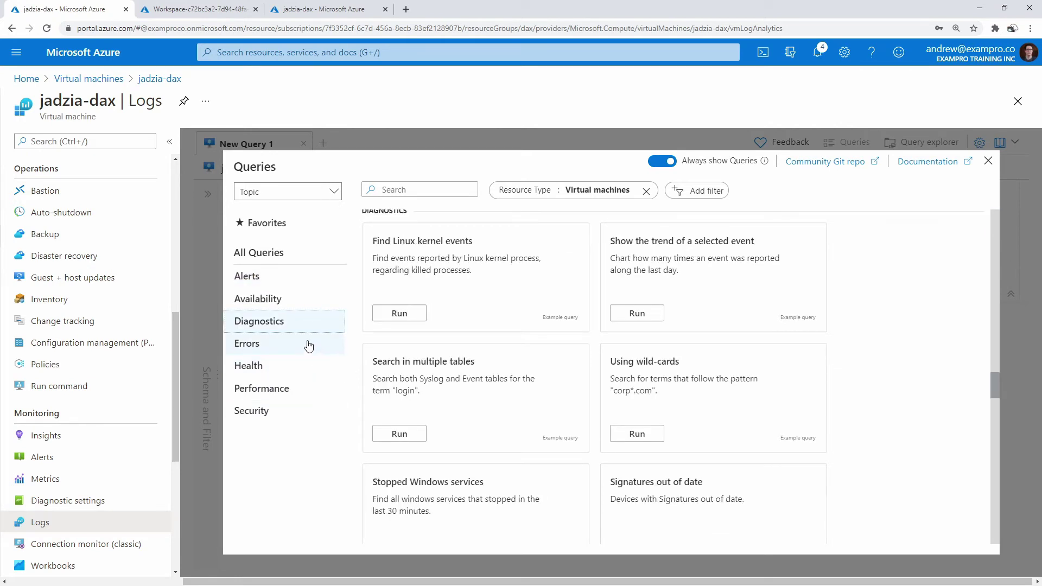
{"action": "left_click", "coordinate": [301, 388]}
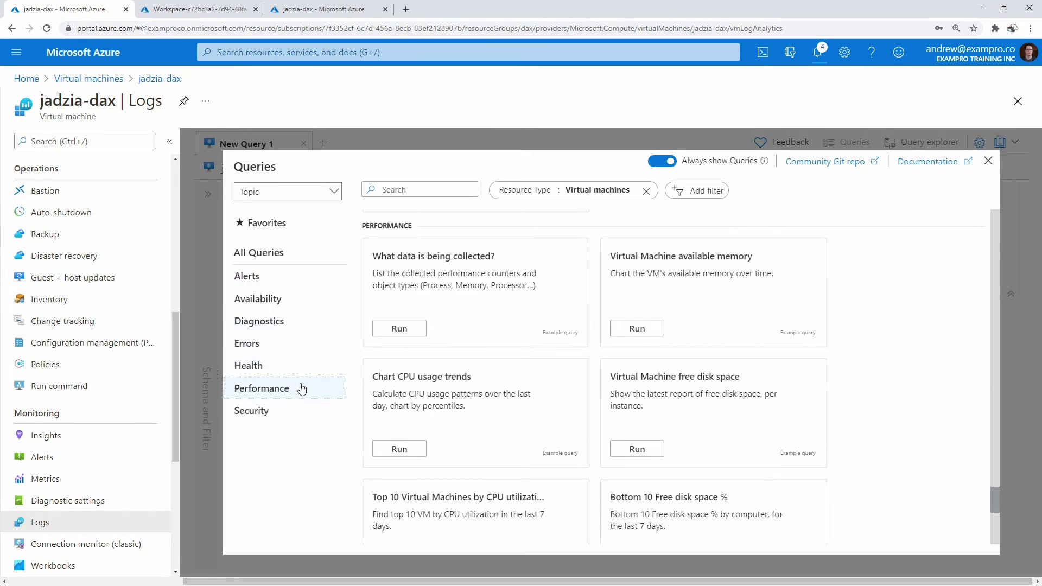
{"action": "left_click", "coordinate": [303, 322]}
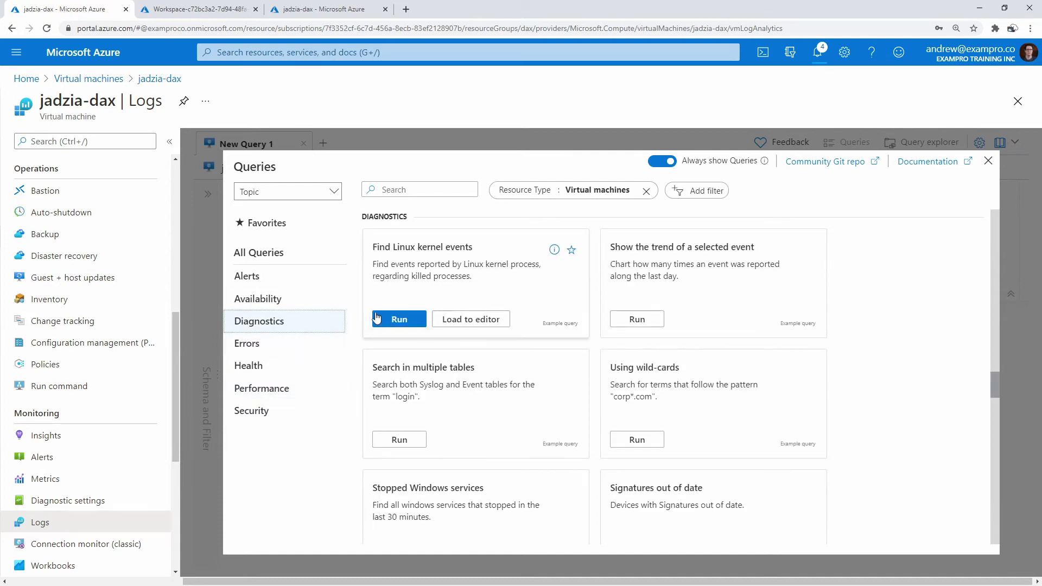
{"action": "left_click", "coordinate": [315, 300]}
{"action": "mouse_move", "coordinate": [384, 242]}
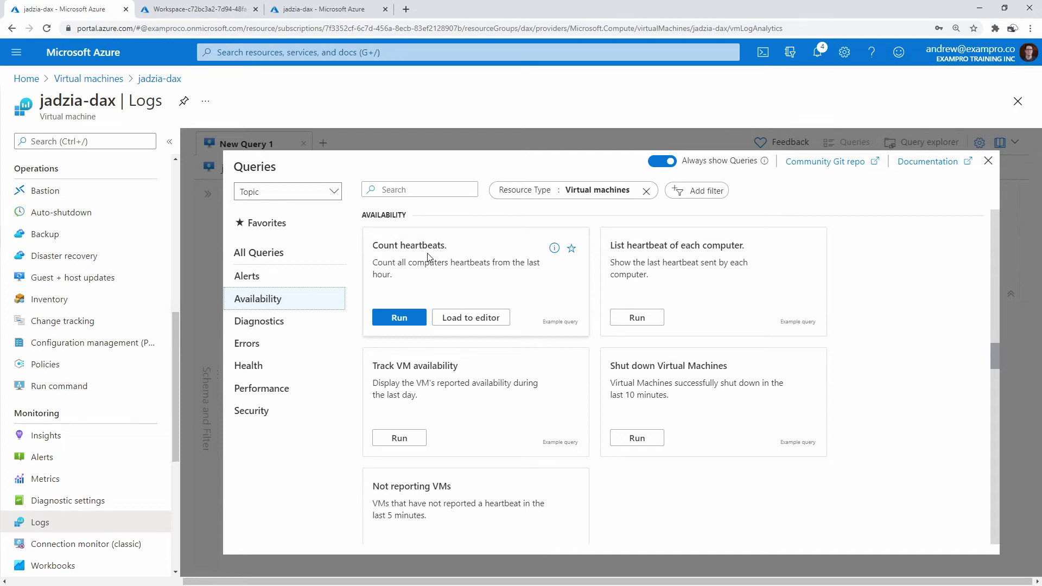
{"action": "left_click", "coordinate": [397, 318]}
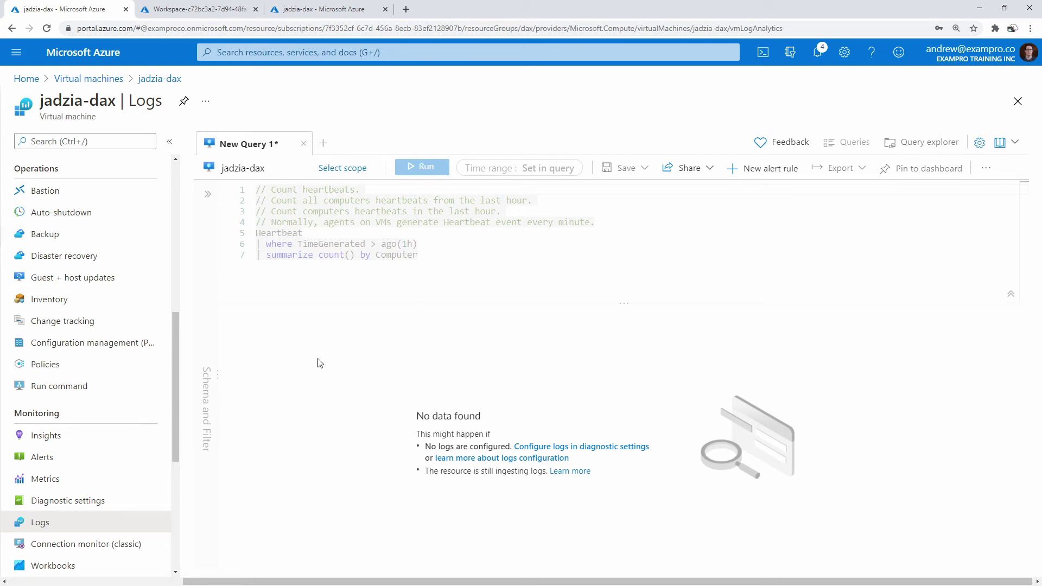
Step: Discard the query, reload the jadzia-dax logs, and rerun Count heartbeats with jadzia-dax applied as the scope
{"action": "left_click", "coordinate": [86, 501]}
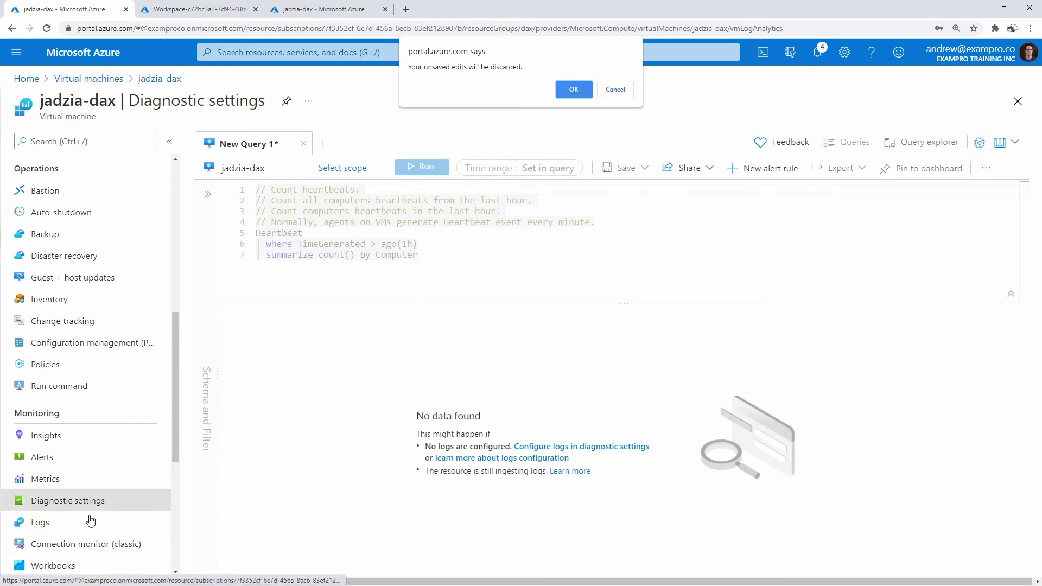
{"action": "left_click", "coordinate": [563, 93]}
{"action": "left_click", "coordinate": [298, 520]}
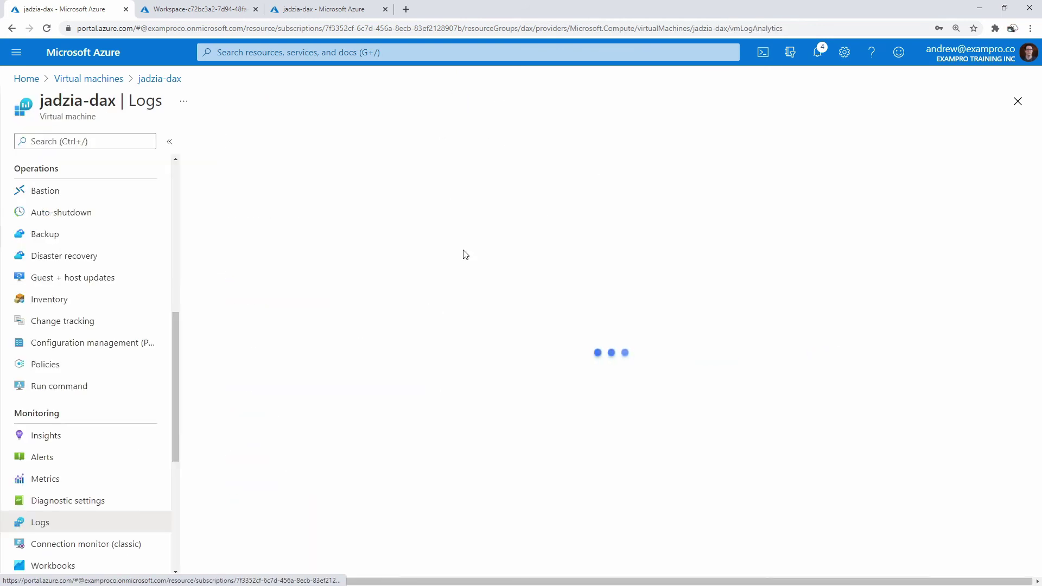
{"action": "left_click", "coordinate": [277, 298]}
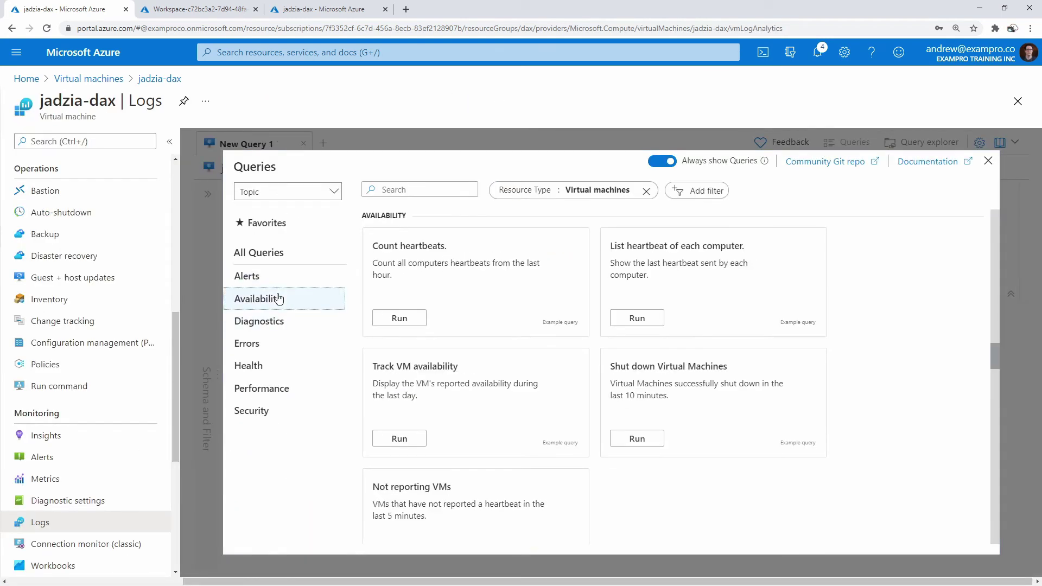
{"action": "left_click", "coordinate": [405, 319]}
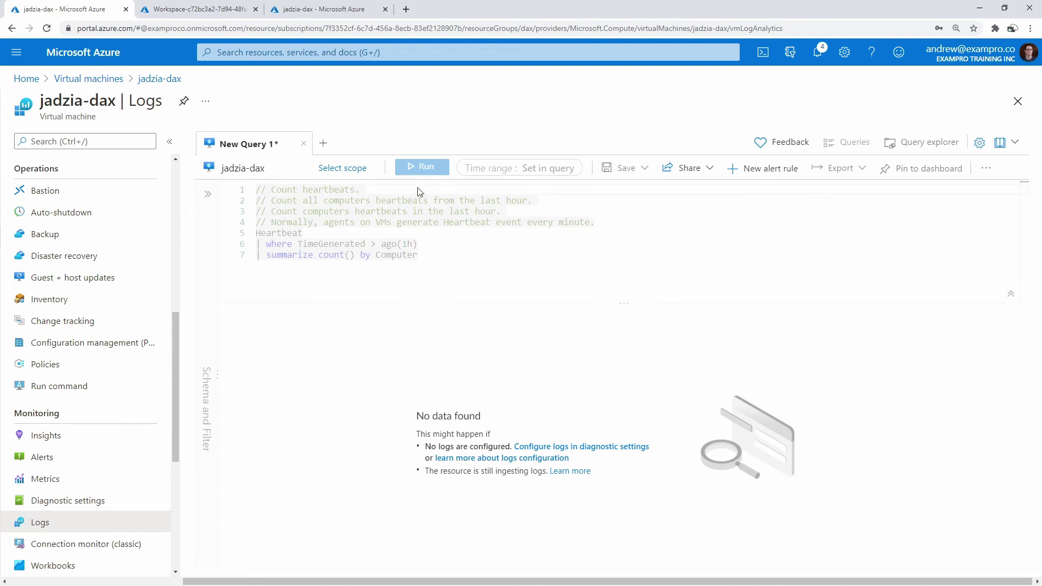
{"action": "left_click", "coordinate": [350, 170]}
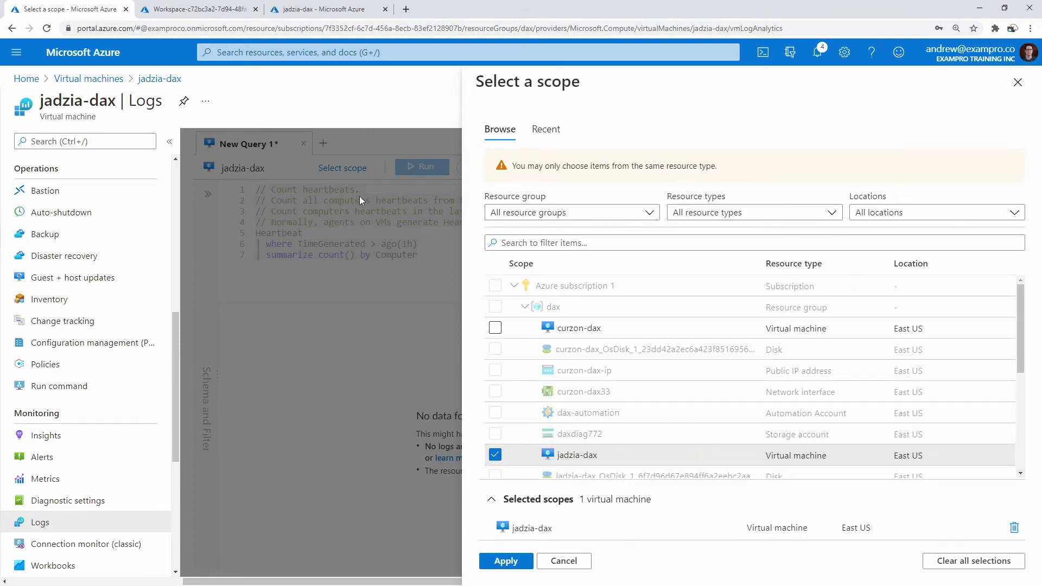
{"action": "left_click", "coordinate": [504, 561]}
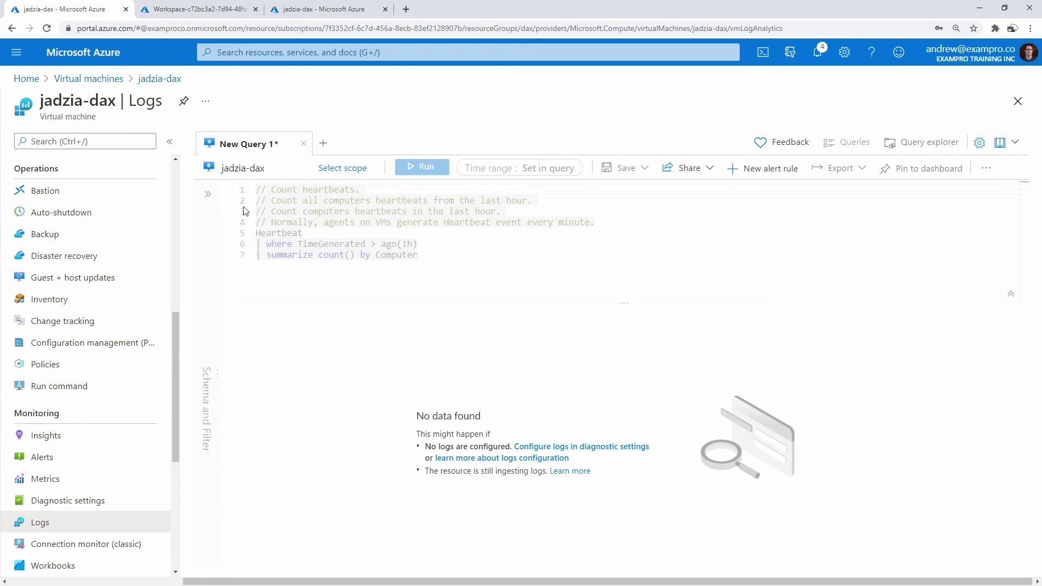
Step: Discard the jadzia-dax query, open the Logs page of the curzon-dax virtual machine, and run the Count heartbeats query there
{"action": "left_click", "coordinate": [106, 80]}
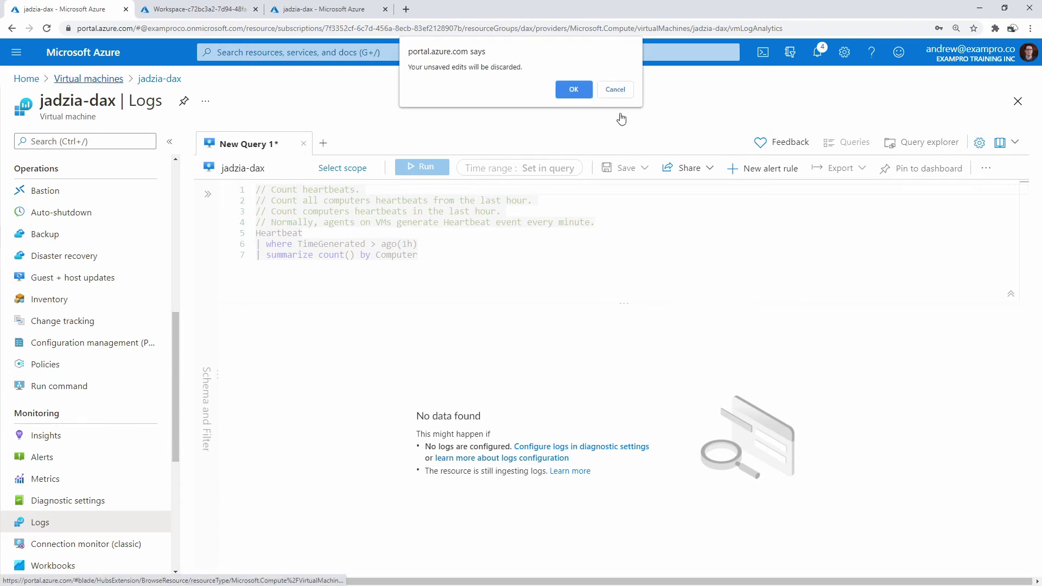
{"action": "left_click", "coordinate": [575, 94]}
{"action": "left_click", "coordinate": [81, 251]}
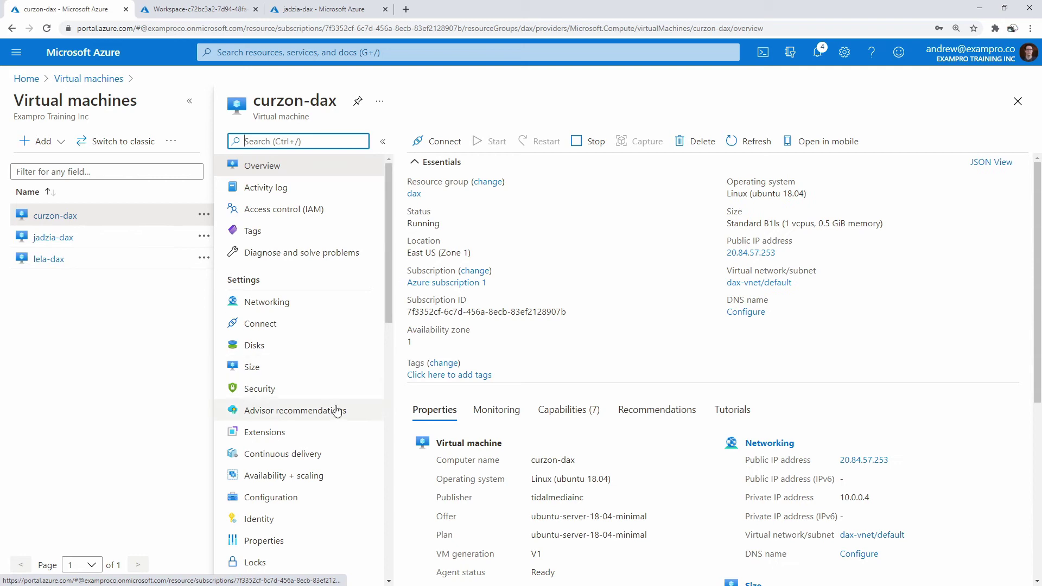
{"action": "scroll", "coordinate": [321, 433], "scroll_direction": "down", "scroll_amount": 9}
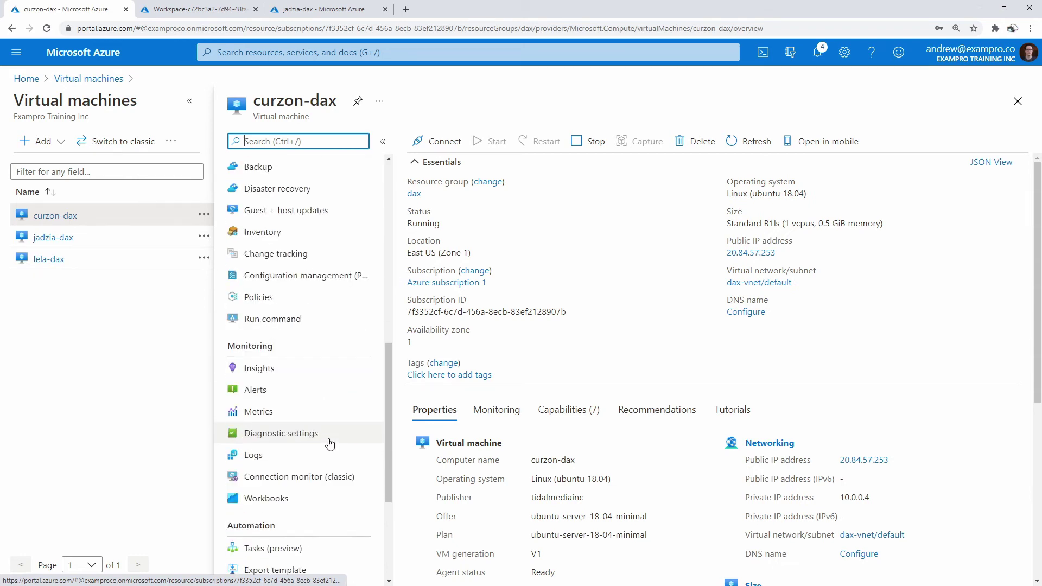
{"action": "left_click", "coordinate": [326, 455]}
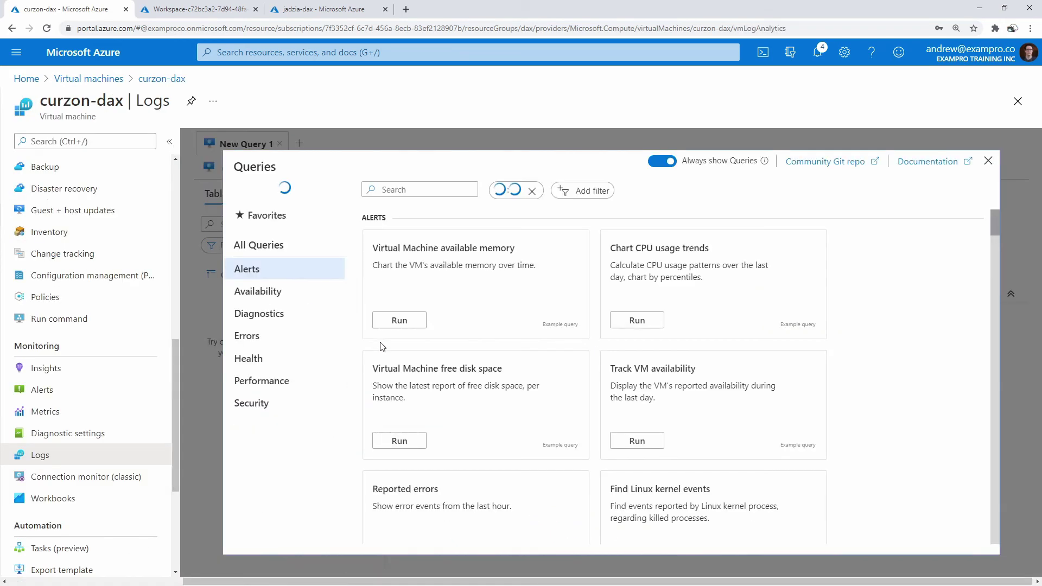
{"action": "left_click", "coordinate": [285, 298]}
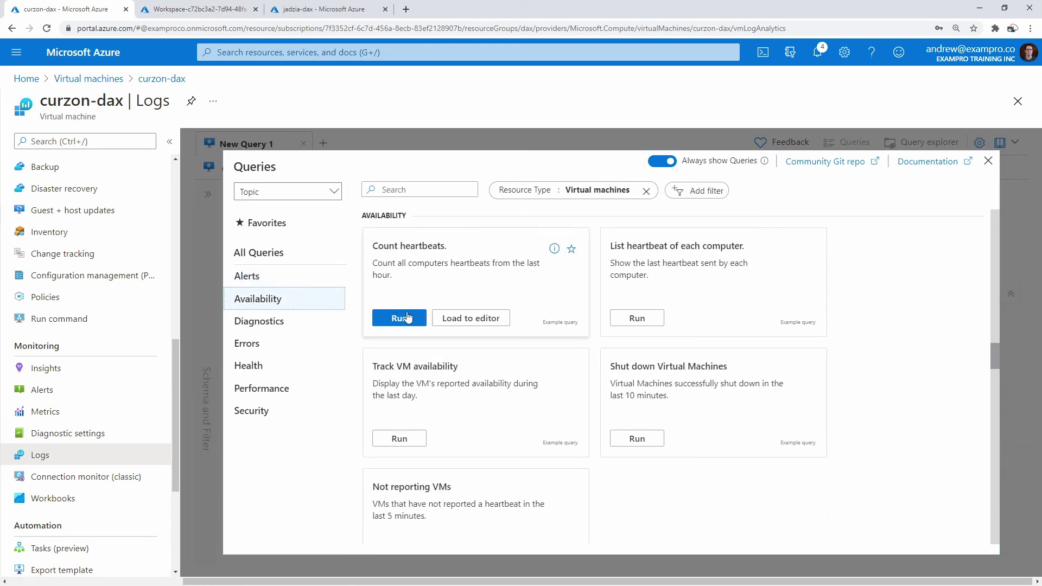
{"action": "left_click", "coordinate": [400, 317]}
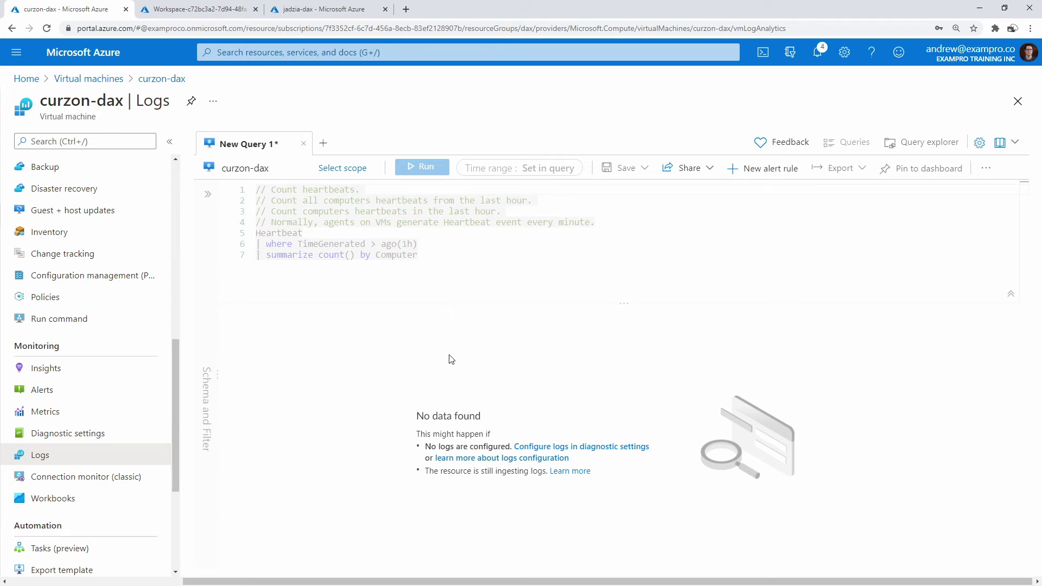
{"action": "left_click_drag", "start_coordinate": [422, 449], "coordinate": [505, 446]}
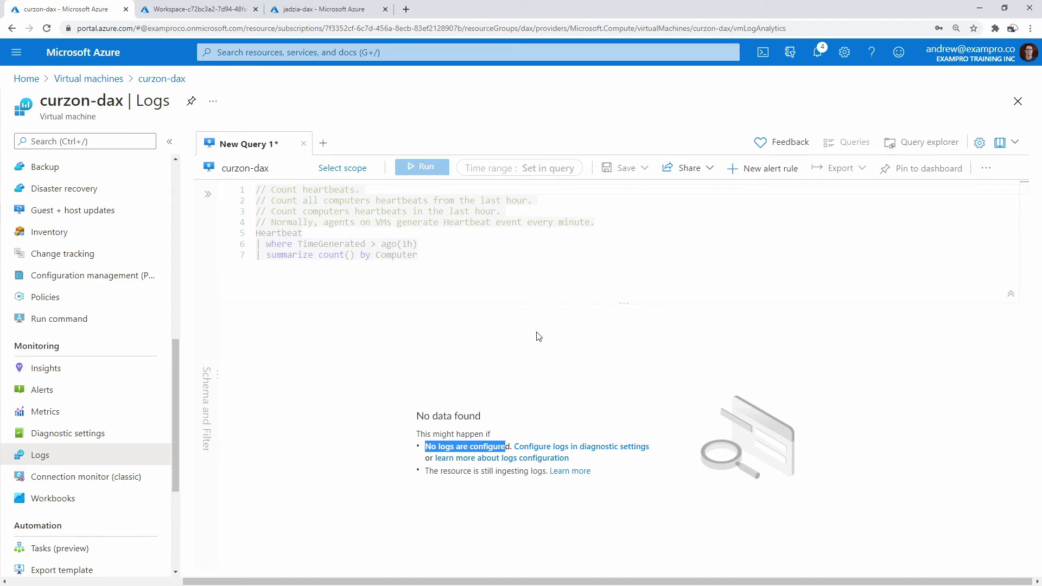
Step: Check the virtual machine connections in the Log Analytics workspace, refresh the list, and open lela-dax's connection details
{"action": "left_click", "coordinate": [195, 9]}
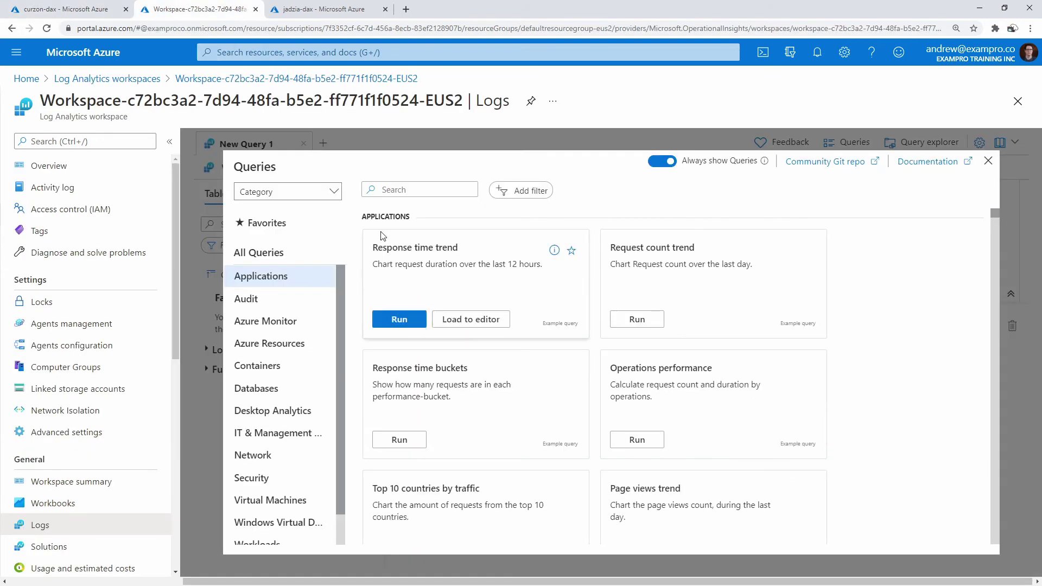
{"action": "left_click", "coordinate": [988, 161]}
{"action": "scroll", "coordinate": [136, 483], "scroll_direction": "down", "scroll_amount": 7}
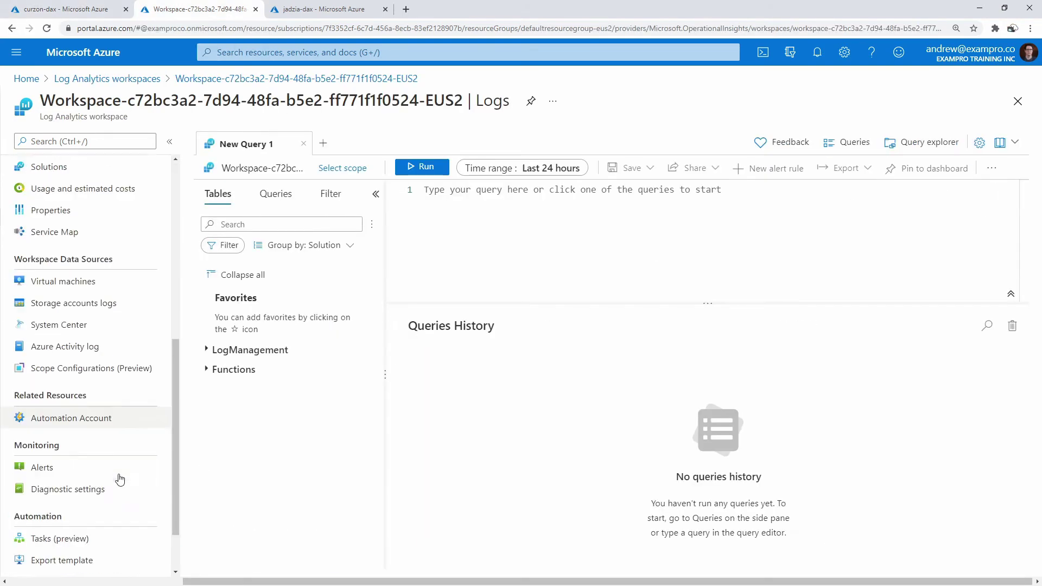
{"action": "left_click", "coordinate": [105, 292]}
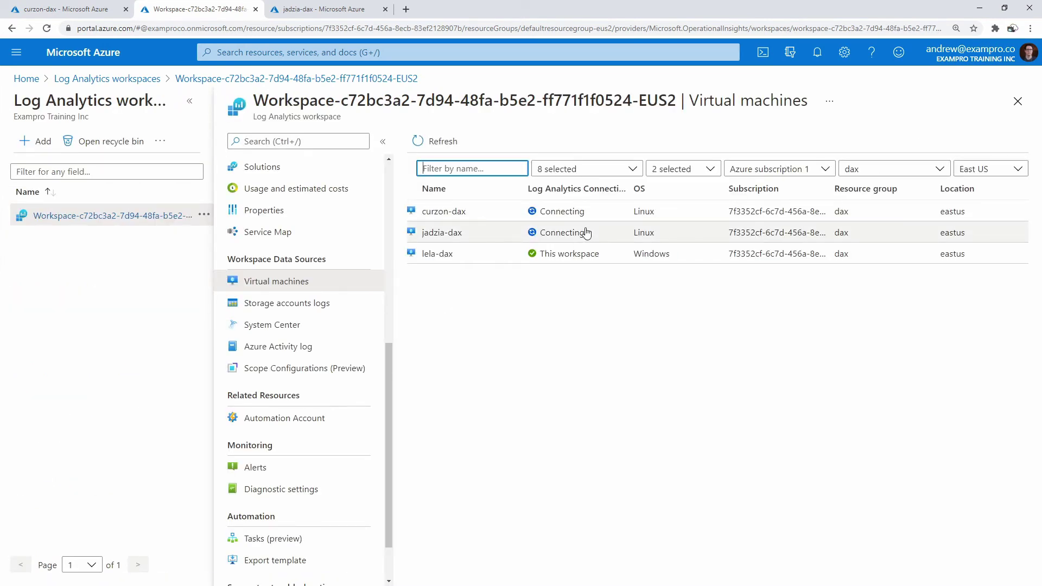
{"action": "left_click", "coordinate": [428, 147]}
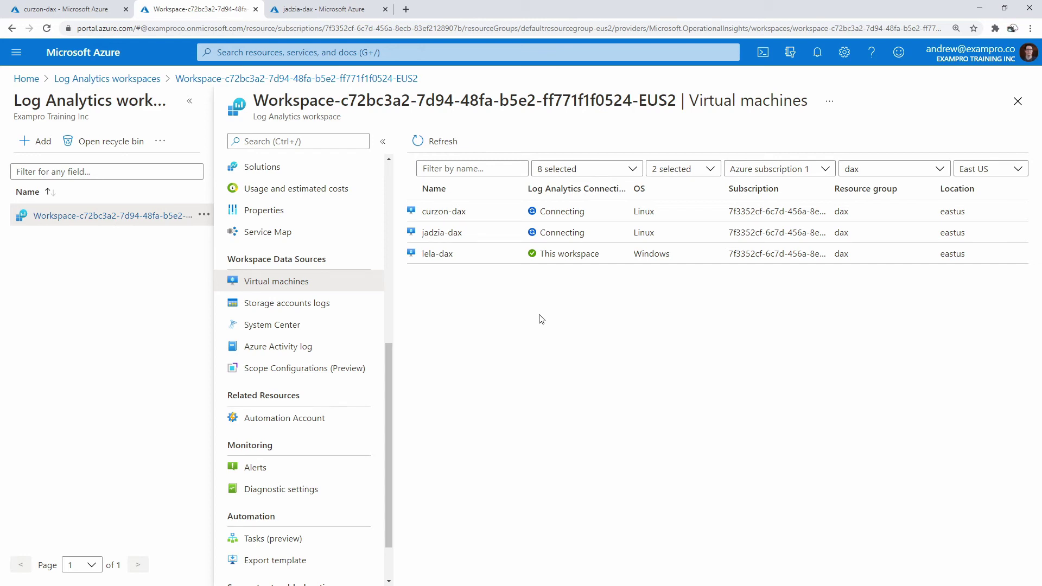
{"action": "left_click", "coordinate": [435, 260]}
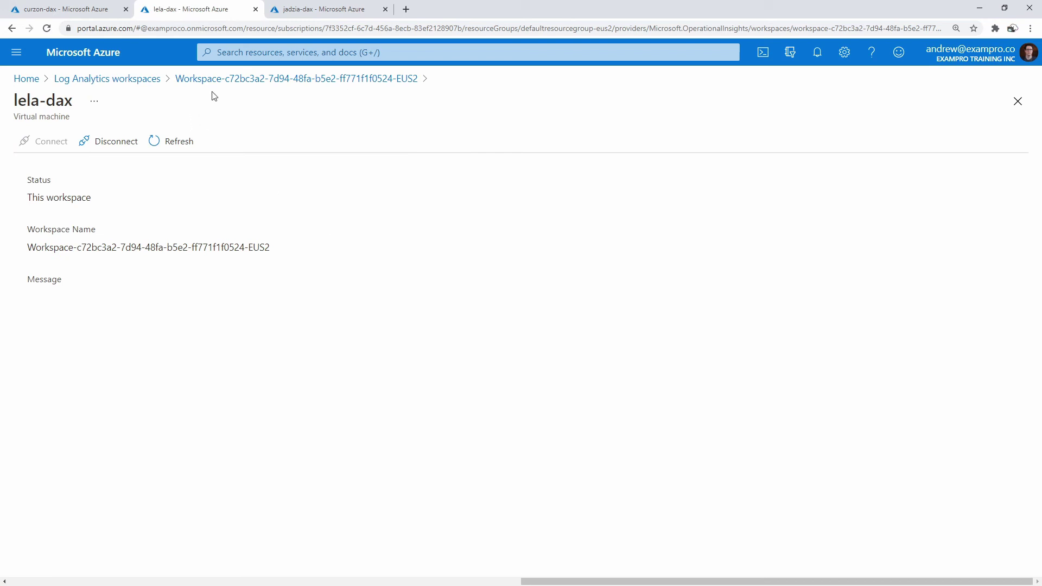
Step: Open the diagnostic settings of the lela-dax virtual machine
{"action": "left_click", "coordinate": [258, 56]}
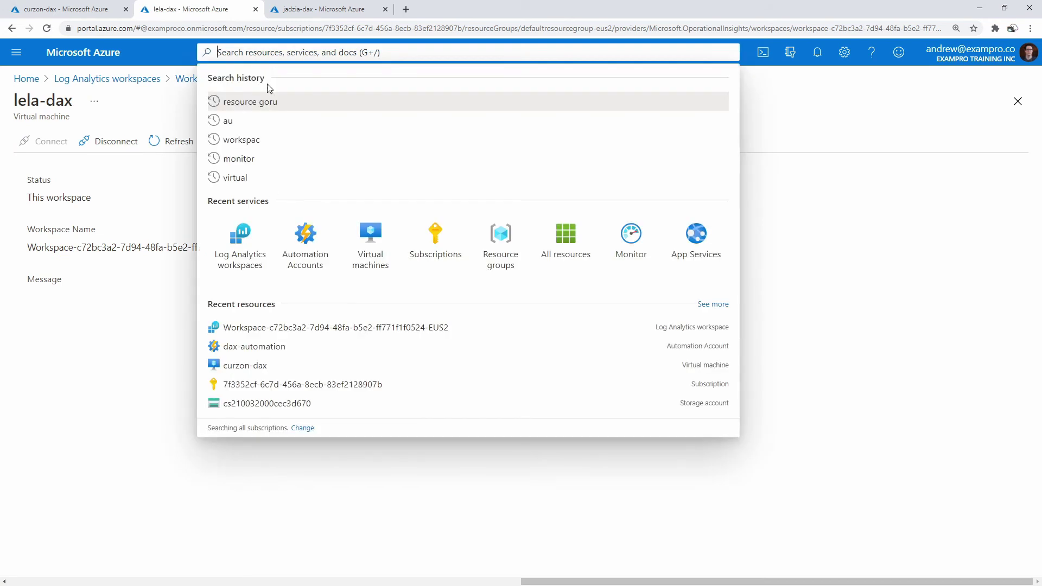
{"action": "left_click", "coordinate": [374, 251]}
{"action": "left_click", "coordinate": [68, 293]}
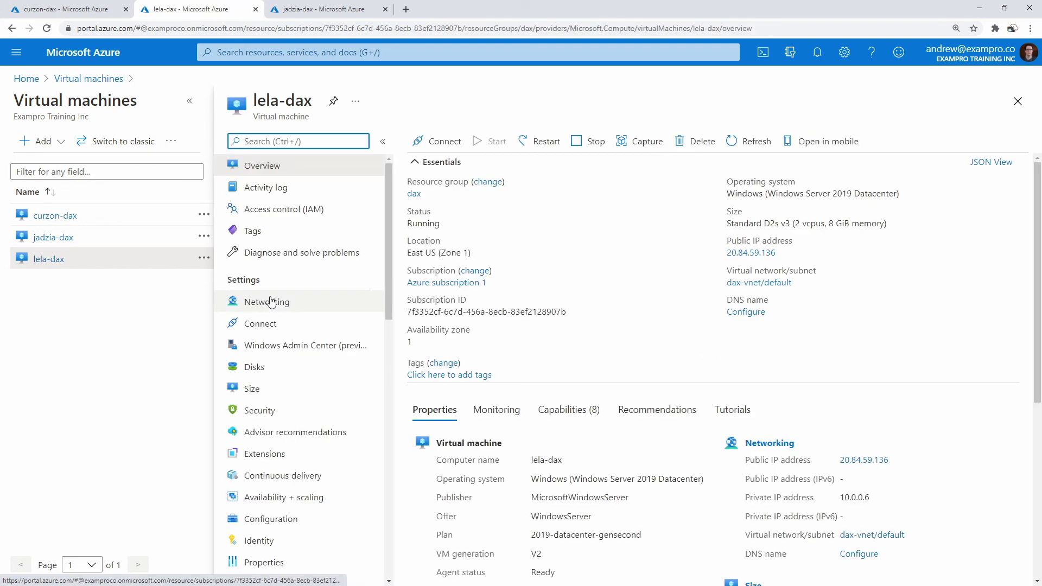
{"action": "left_click_drag", "start_coordinate": [387, 181], "coordinate": [380, 387]}
{"action": "left_click", "coordinate": [321, 400]}
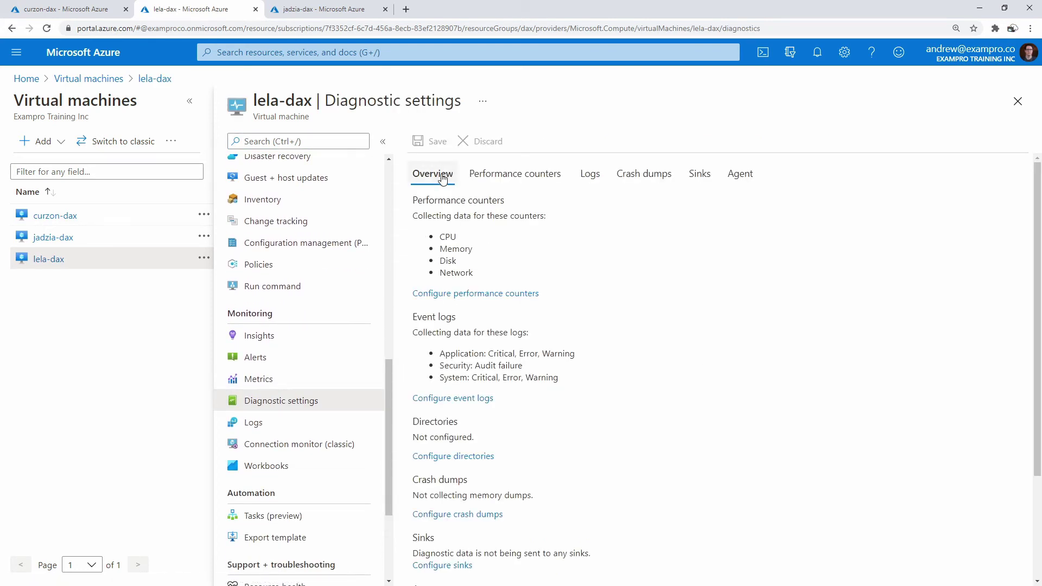
Step: Review the custom performance counters for lela-dax, return the collection level to Basic, and save the diagnostic settings
{"action": "left_click", "coordinate": [490, 174]}
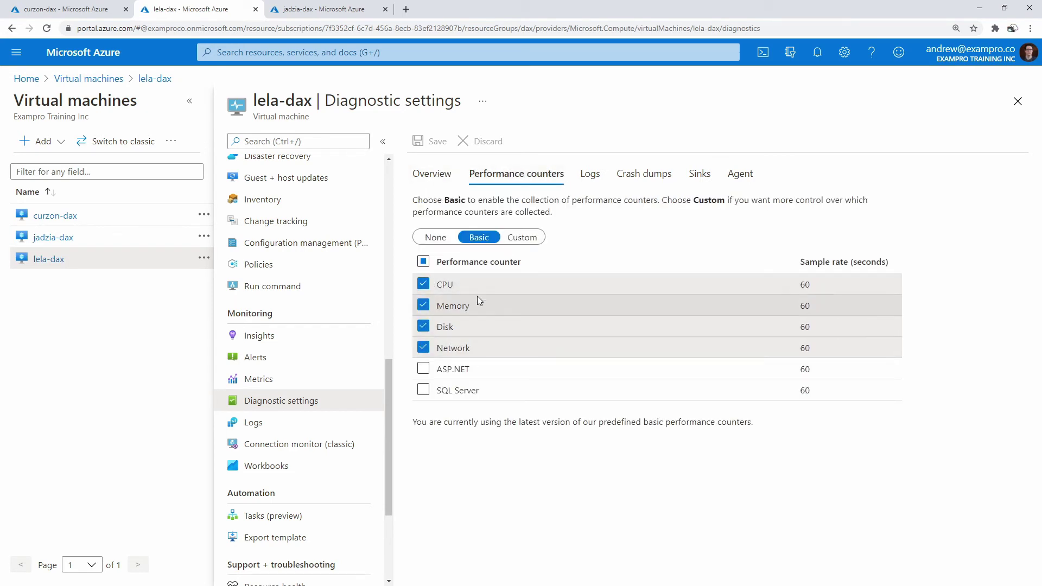
{"action": "left_click", "coordinate": [522, 237]}
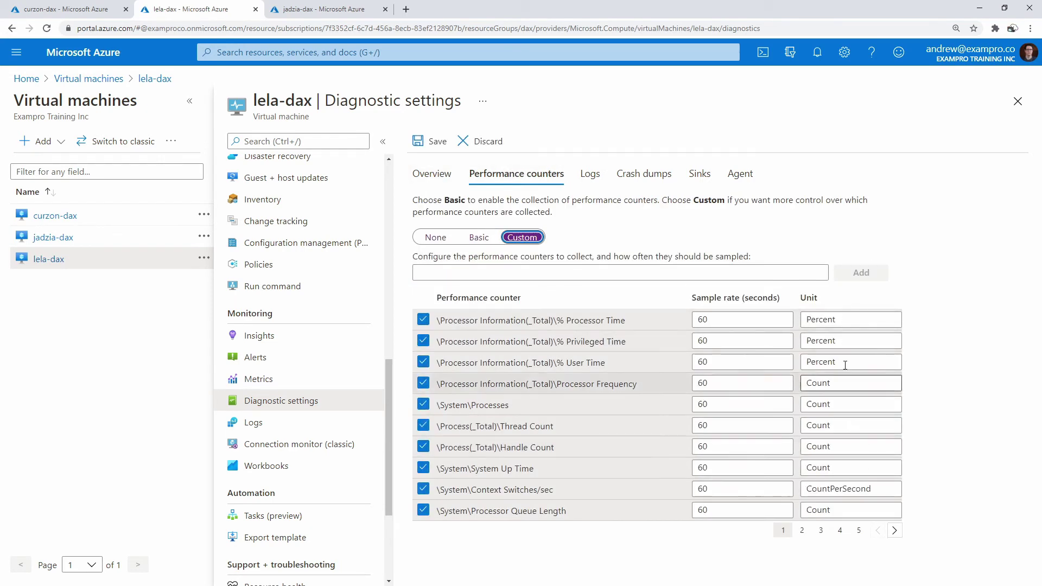
{"action": "left_click", "coordinate": [423, 340]}
{"action": "left_click", "coordinate": [473, 238]}
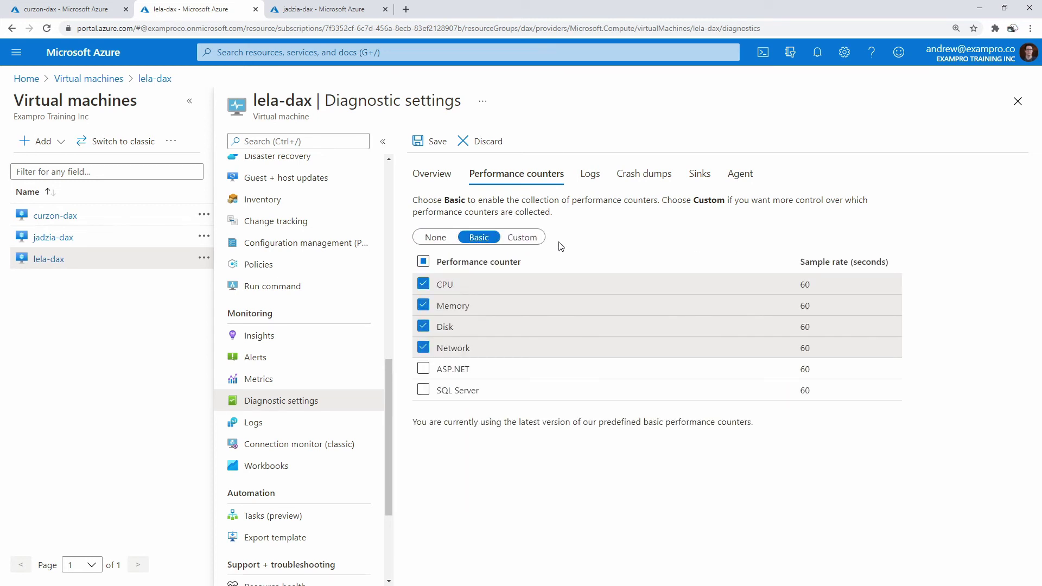
{"action": "left_click", "coordinate": [426, 141]}
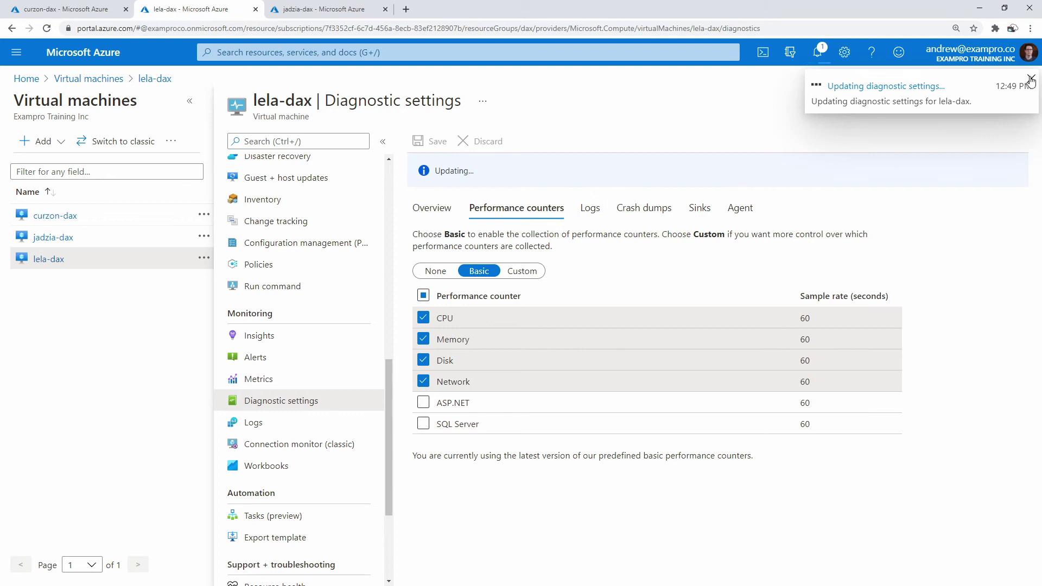
Step: Load the Count heartbeats availability query into the editor of lela-dax's logs and run it
{"action": "left_click", "coordinate": [302, 422]}
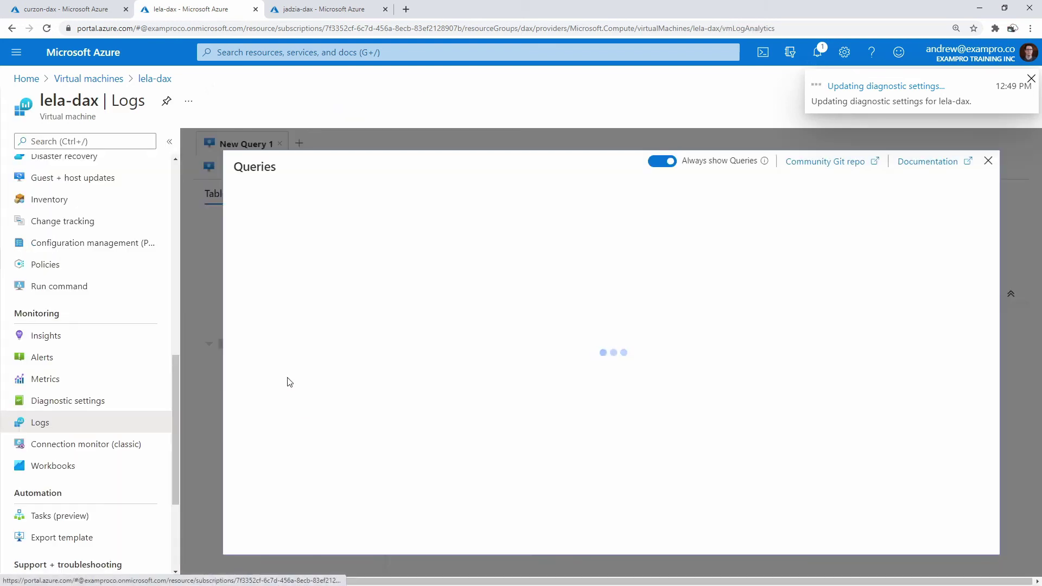
{"action": "left_click", "coordinate": [283, 299]}
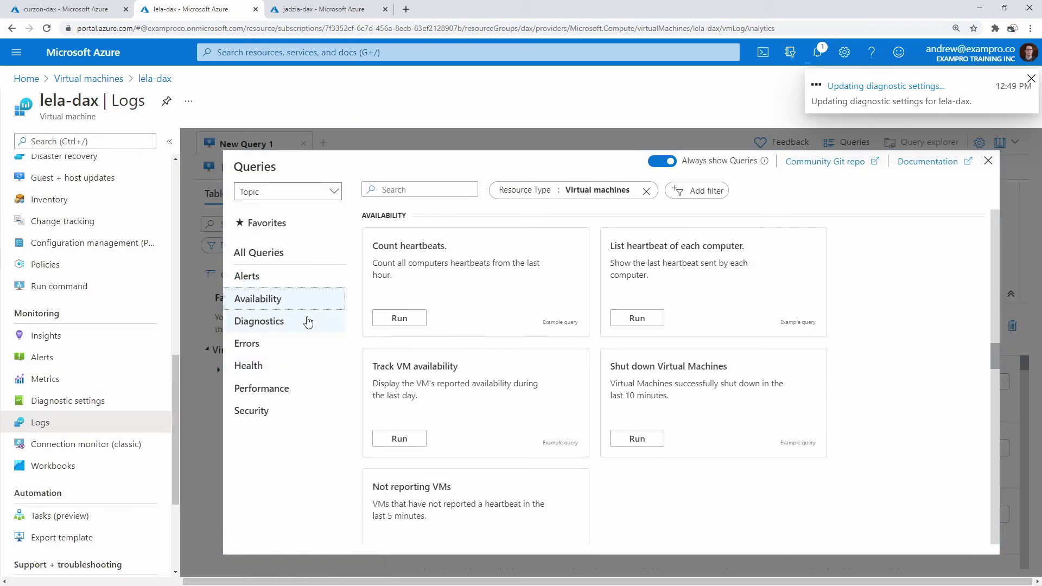
{"action": "left_click", "coordinate": [471, 319]}
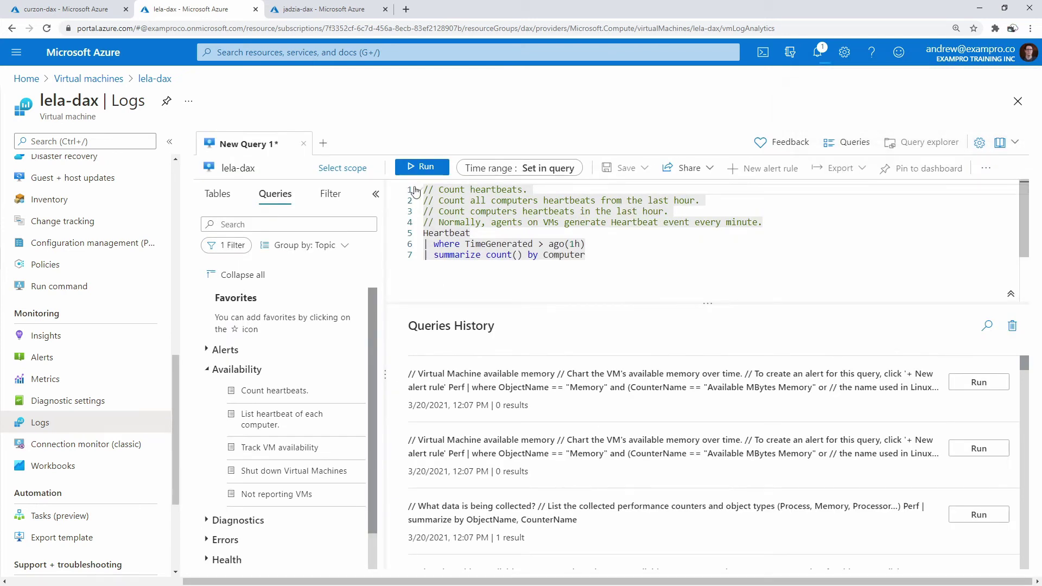
{"action": "left_click", "coordinate": [429, 166]}
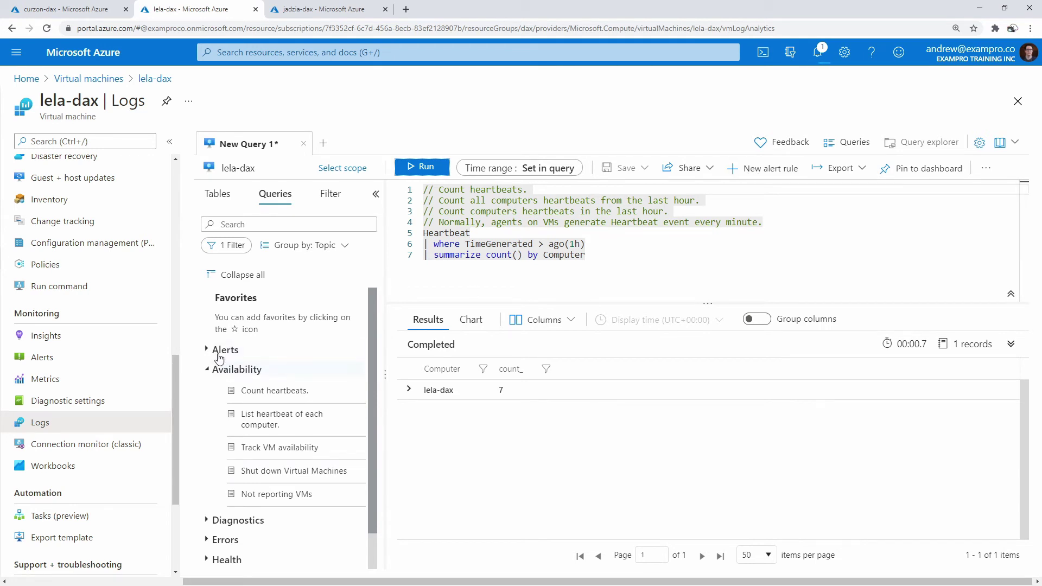
Step: Browse the Alerts example queries for lela-dax and add the Automatic update configuration query to the editor
{"action": "left_click", "coordinate": [220, 349]}
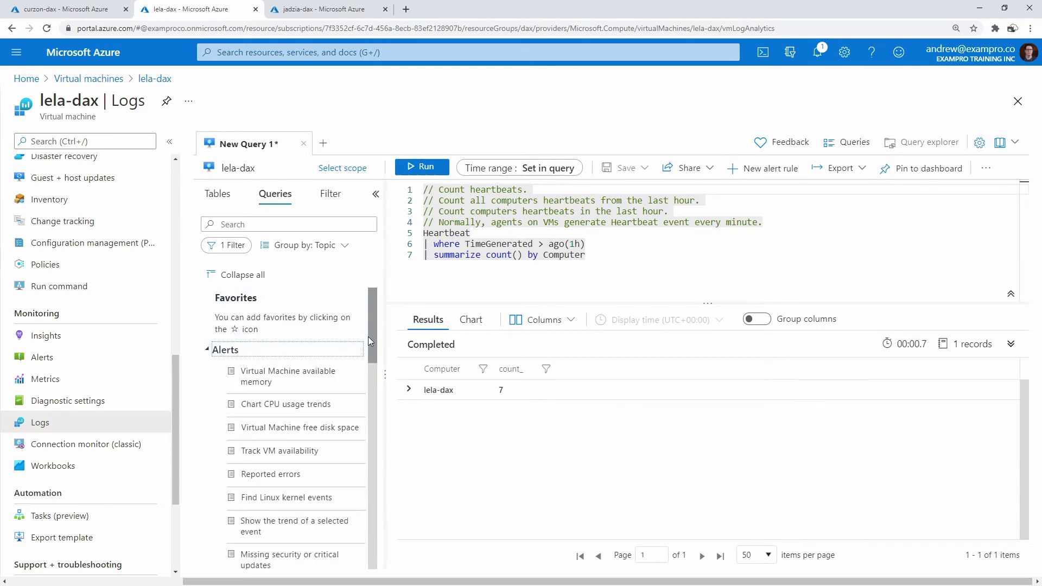
{"action": "left_click_drag", "start_coordinate": [369, 340], "coordinate": [369, 344]}
{"action": "mouse_move", "coordinate": [293, 366]}
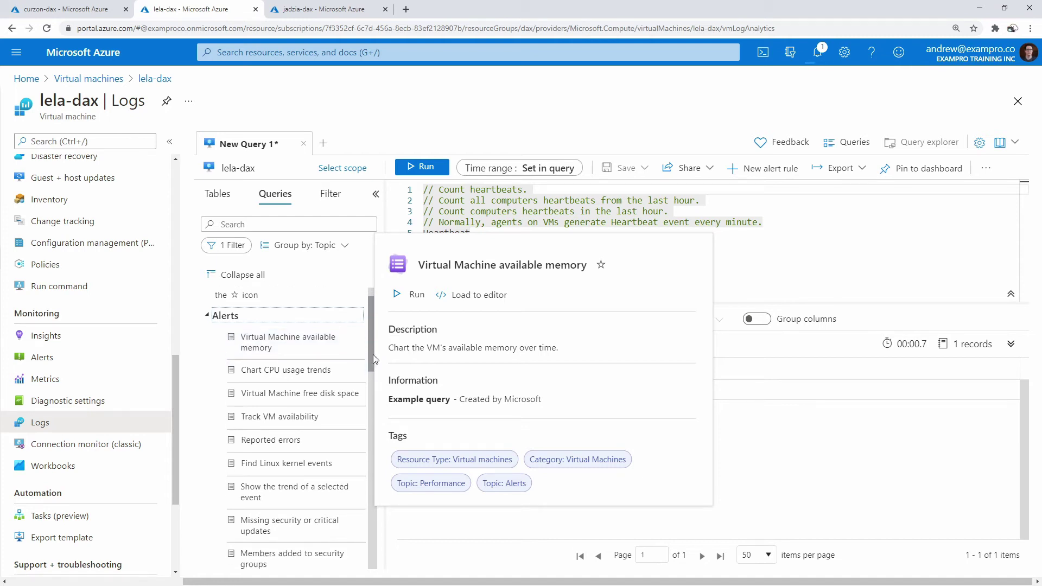
{"action": "left_click_drag", "start_coordinate": [372, 353], "coordinate": [360, 498]}
{"action": "left_click", "coordinate": [326, 479]}
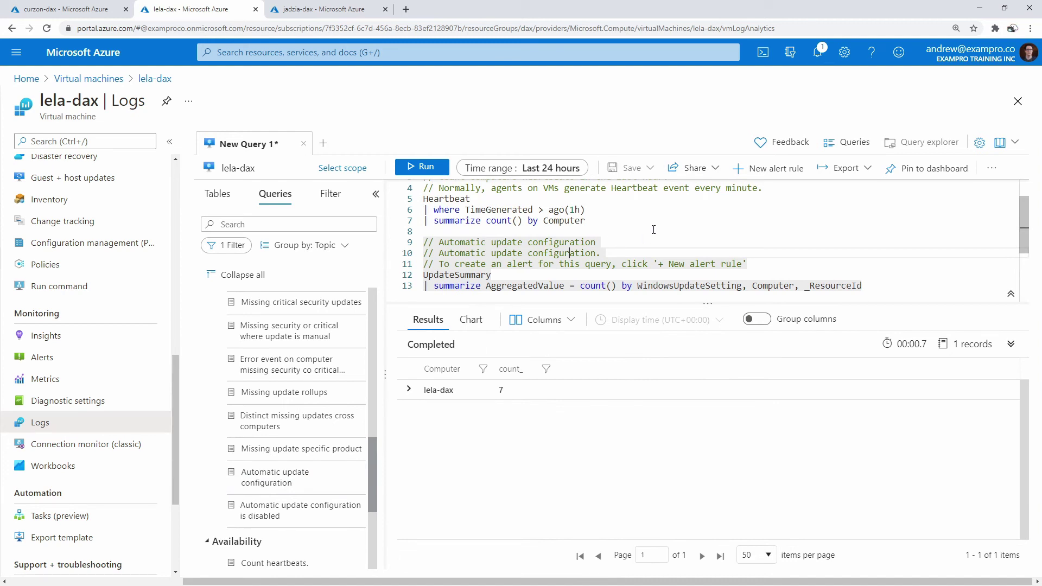
{"action": "scroll", "coordinate": [629, 271], "scroll_direction": "up", "scroll_amount": 1}
{"action": "scroll", "coordinate": [603, 265], "scroll_direction": "down", "scroll_amount": 5}
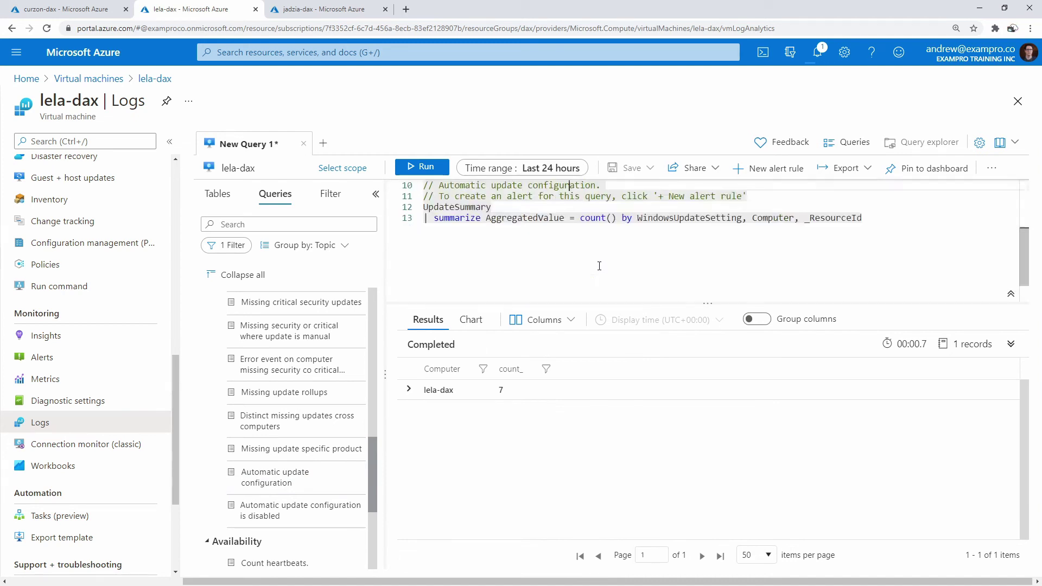
Step: Clear the query editor and load only the Track VM availability example query from the Alerts group
{"action": "left_click_drag", "start_coordinate": [372, 463], "coordinate": [382, 331]}
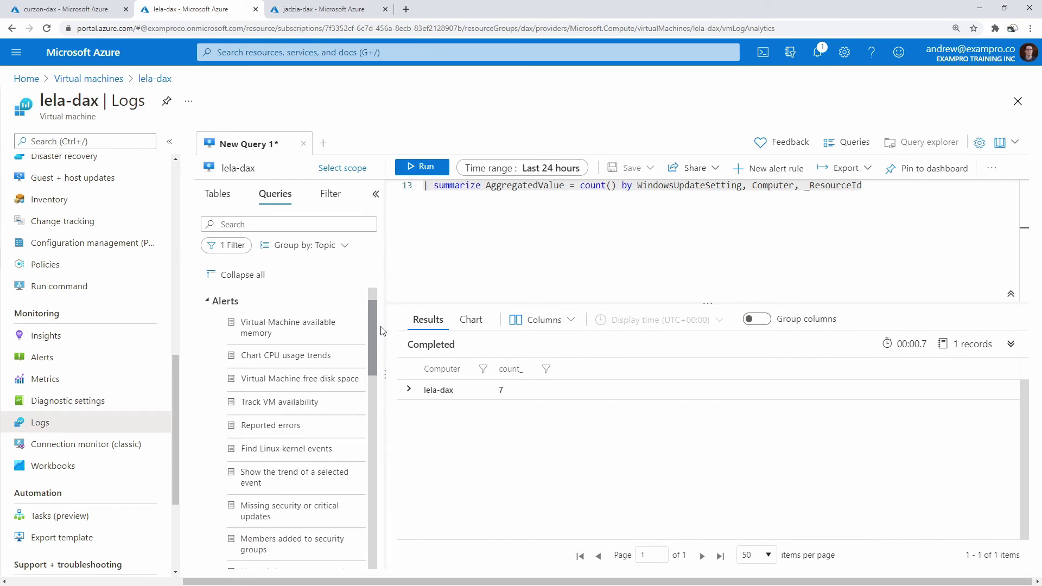
{"action": "left_click", "coordinate": [321, 408]}
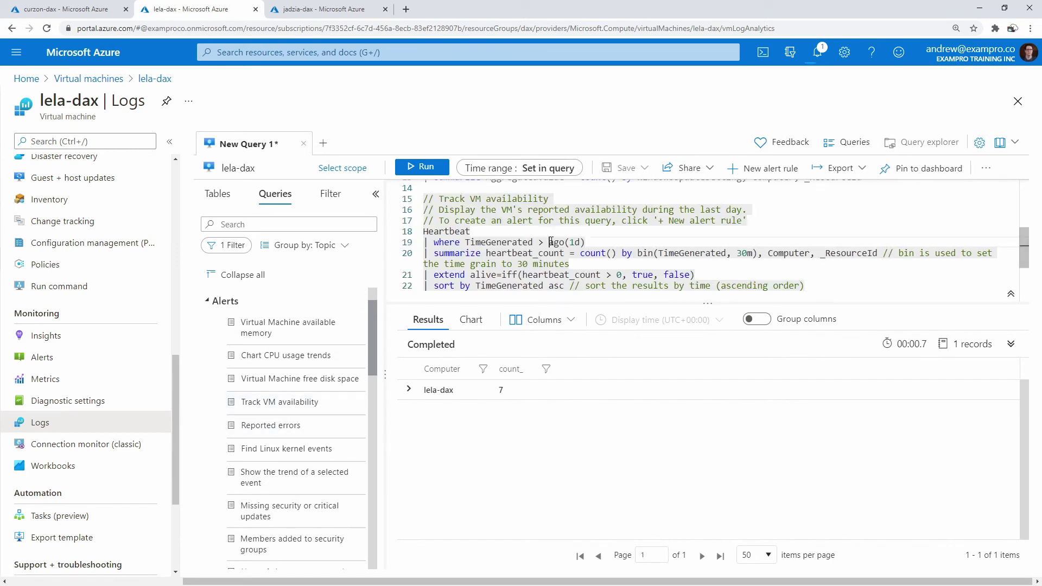
{"action": "key", "text": "ctrl+a"}
{"action": "key", "text": "BackSpace"}
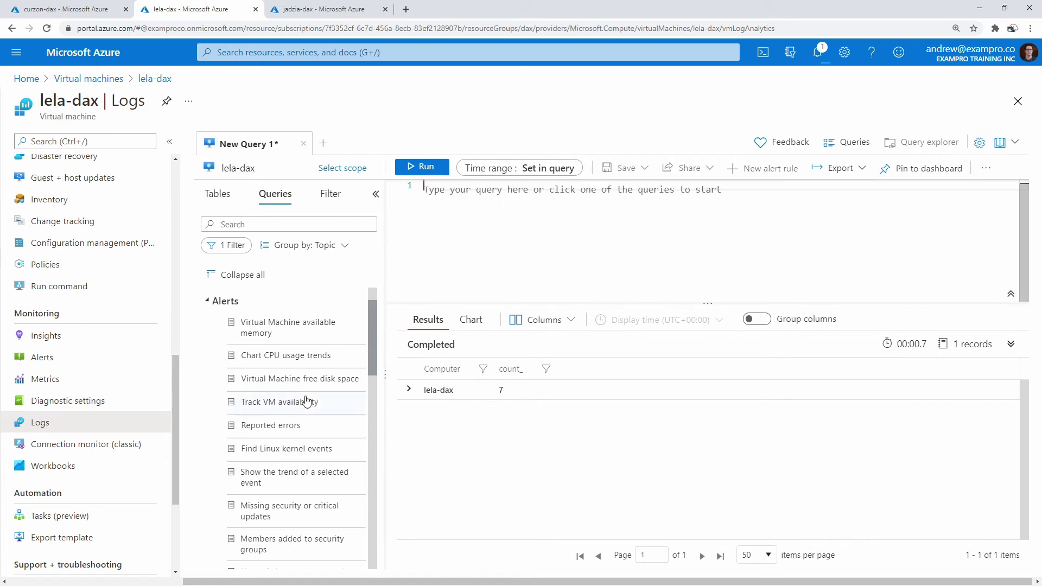
{"action": "double_click", "coordinate": [305, 403]}
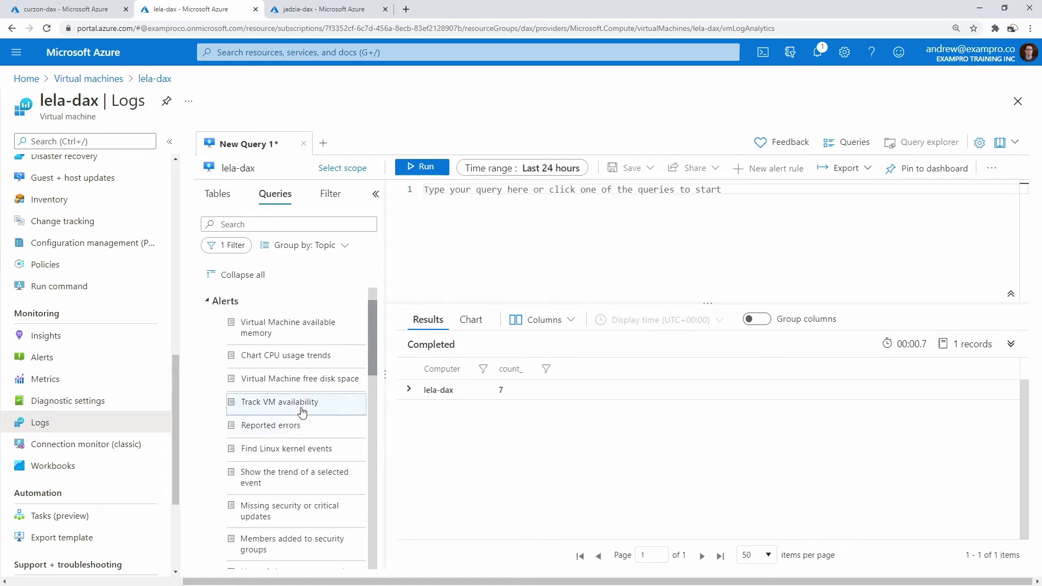
{"action": "left_click", "coordinate": [298, 406]}
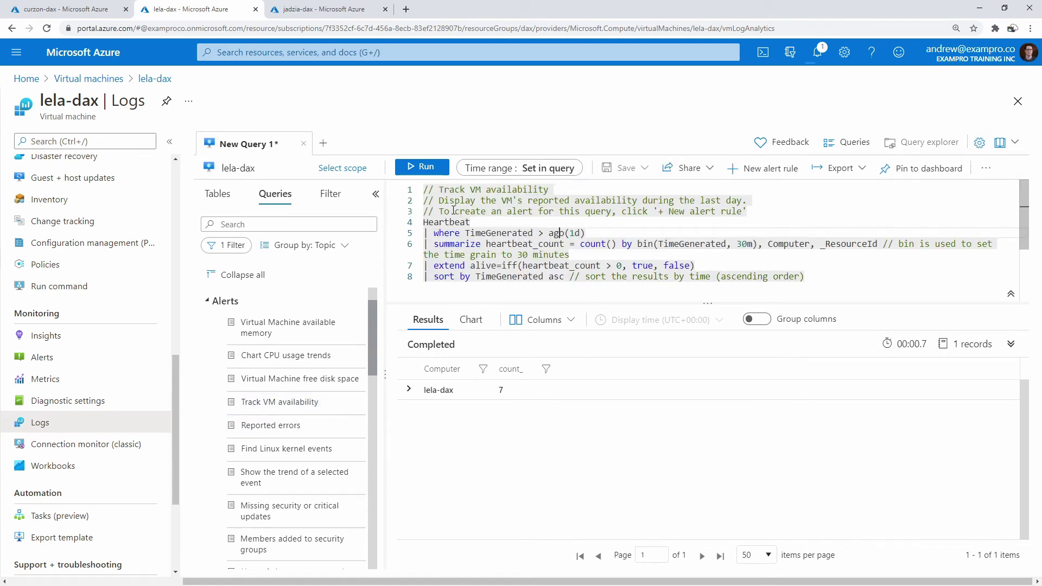
{"action": "left_click_drag", "start_coordinate": [453, 211], "coordinate": [712, 209]}
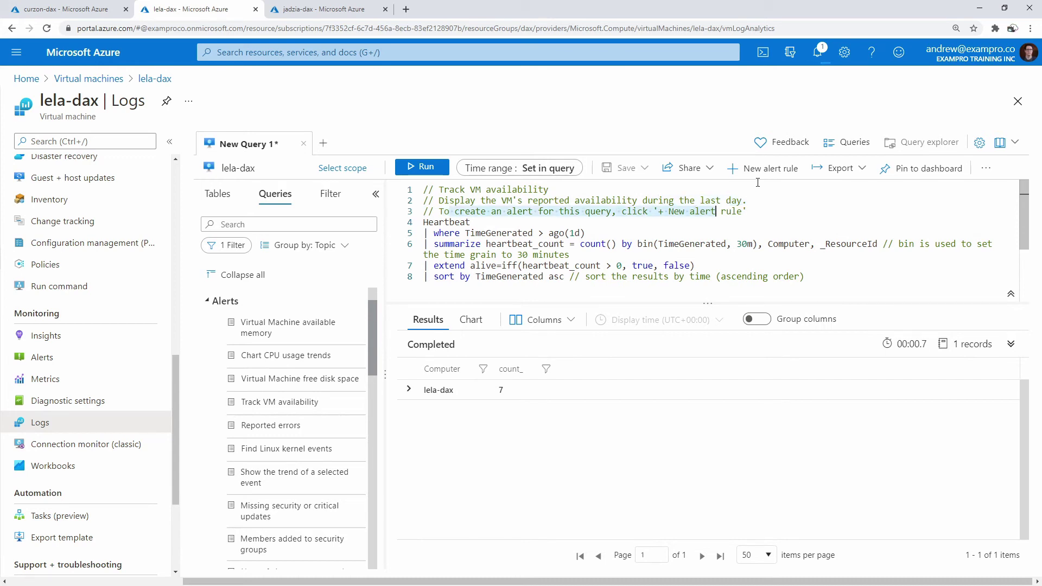
{"action": "left_click", "coordinate": [765, 168]}
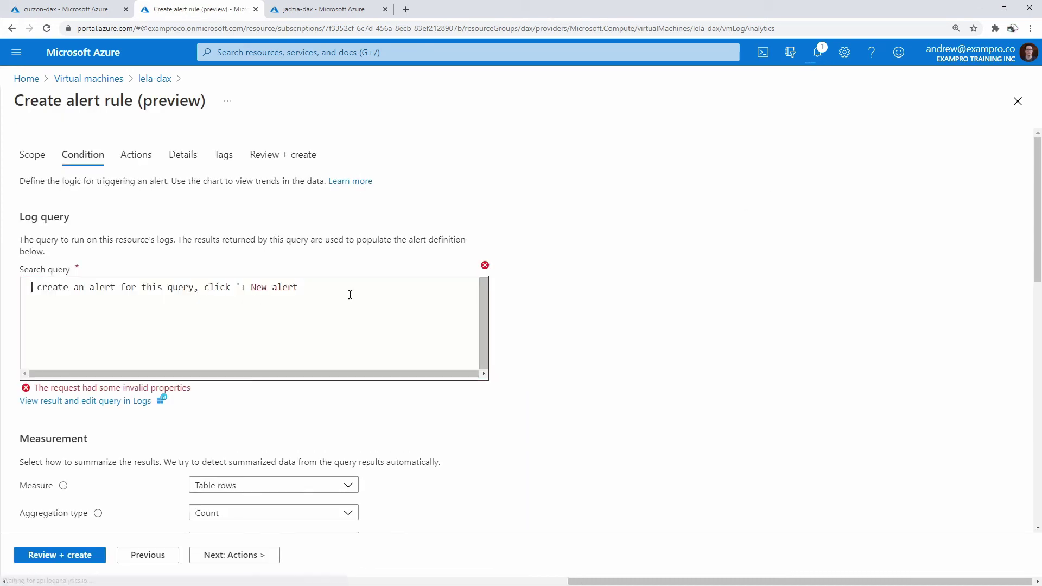
{"action": "left_click_drag", "start_coordinate": [349, 293], "coordinate": [40, 284]}
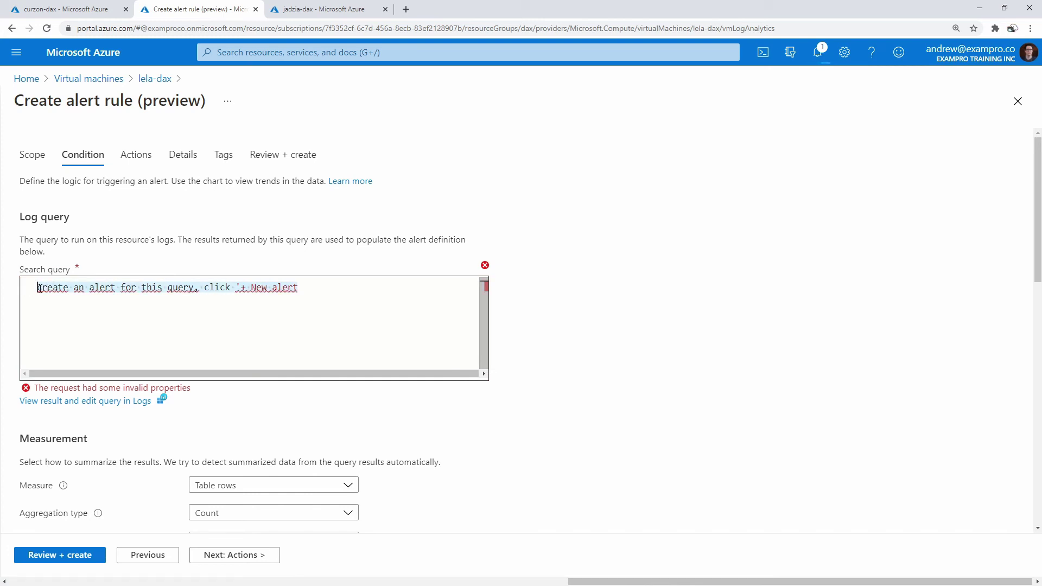
{"action": "left_click", "coordinate": [11, 28]}
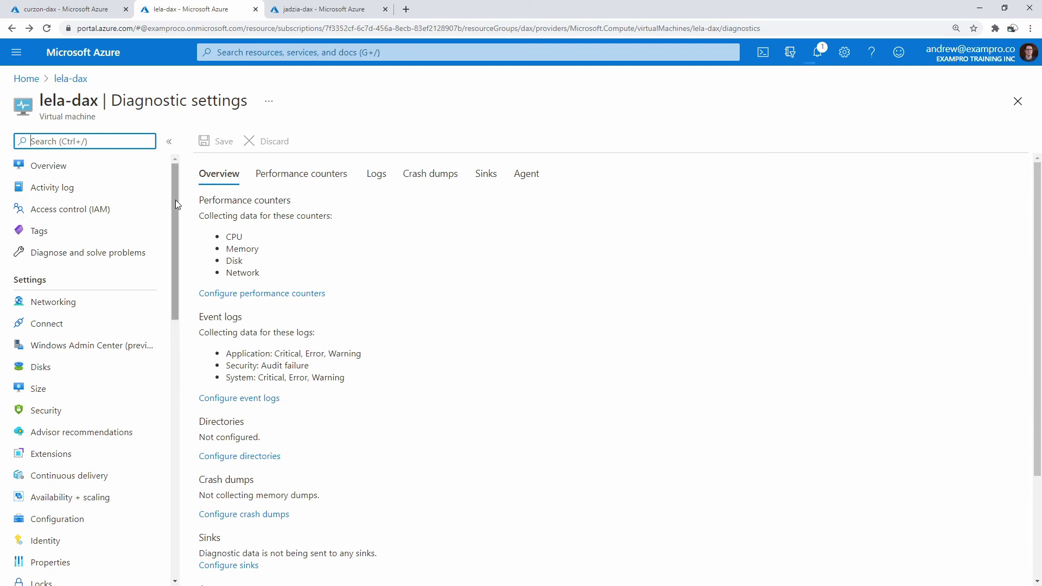
Step: Reopen the logs of lela-dax and load the Track VM availability example query into the editor
{"action": "left_click_drag", "start_coordinate": [175, 200], "coordinate": [158, 399]}
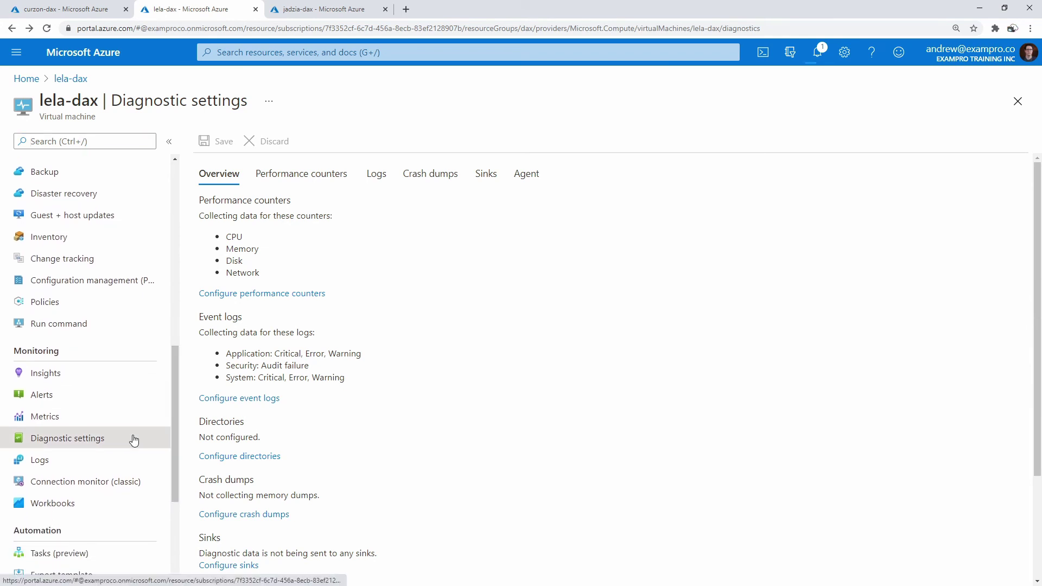
{"action": "left_click", "coordinate": [123, 457]}
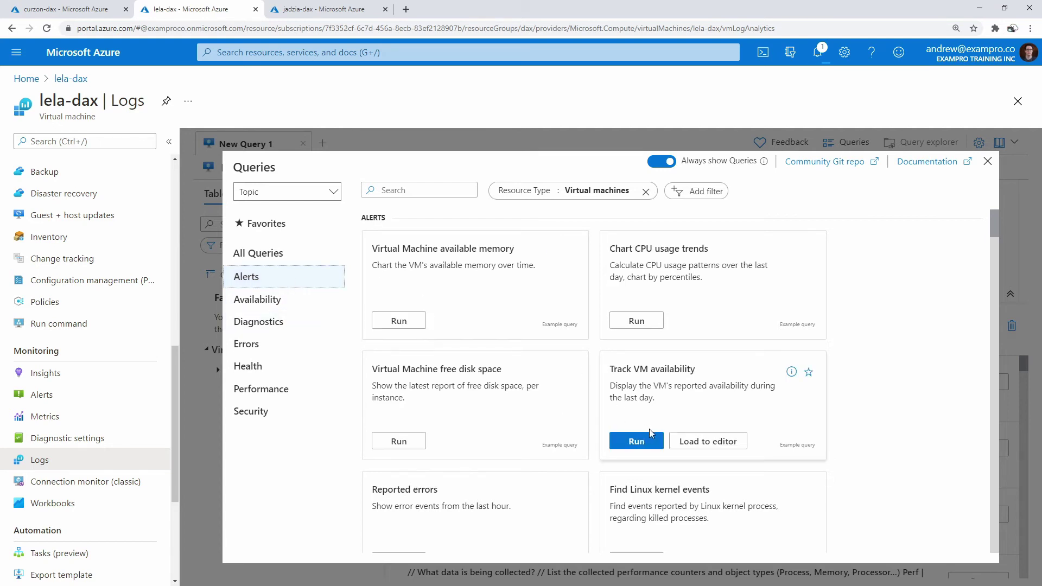
{"action": "left_click", "coordinate": [697, 441]}
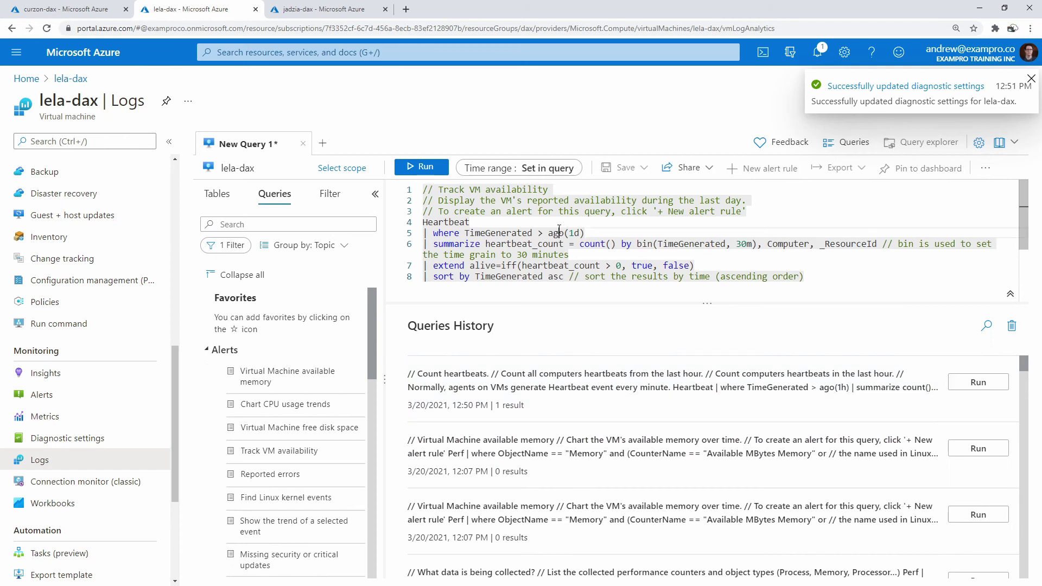
Step: Copy the full Track VM availability query text and run the query
{"action": "right_click", "coordinate": [495, 239]}
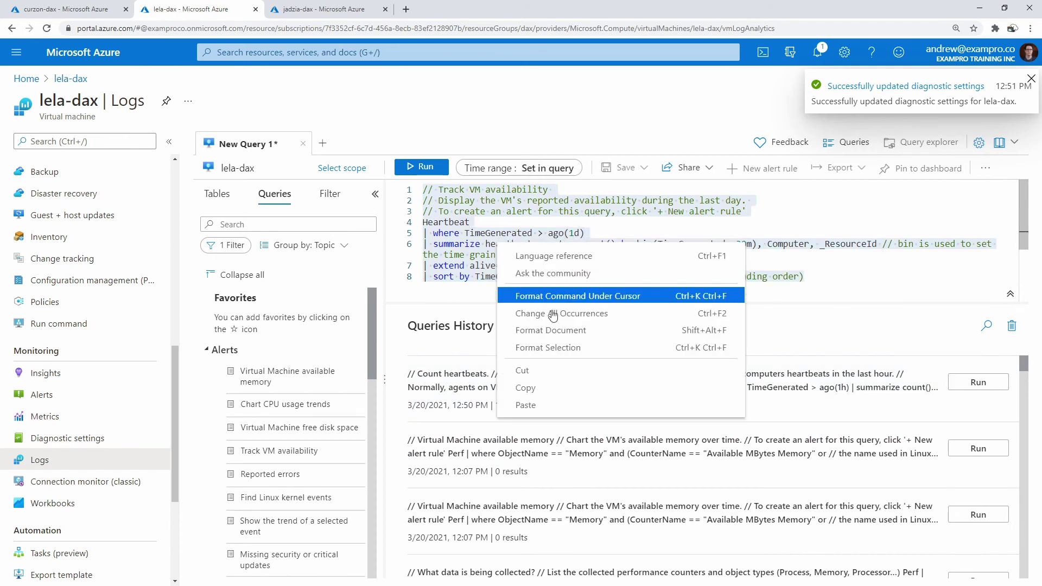
{"action": "left_click", "coordinate": [543, 386]}
{"action": "left_click", "coordinate": [707, 336]}
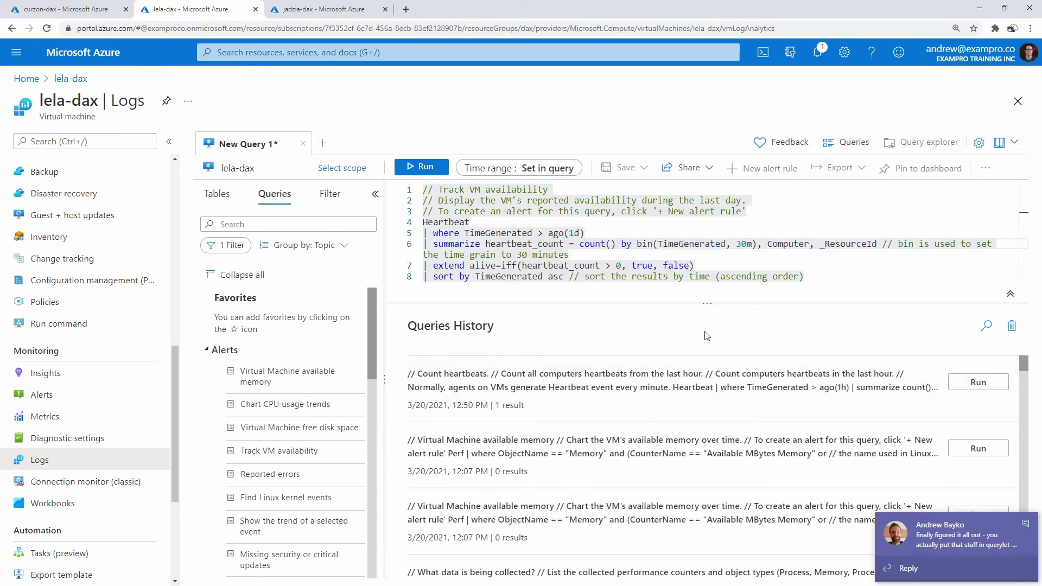
{"action": "left_click", "coordinate": [1025, 525]}
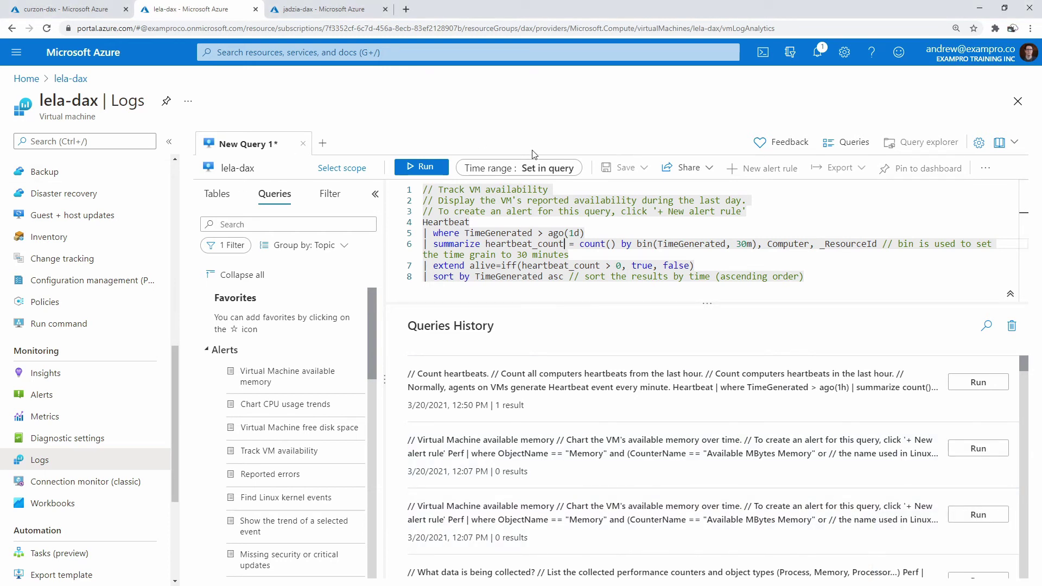
{"action": "left_click", "coordinate": [428, 168]}
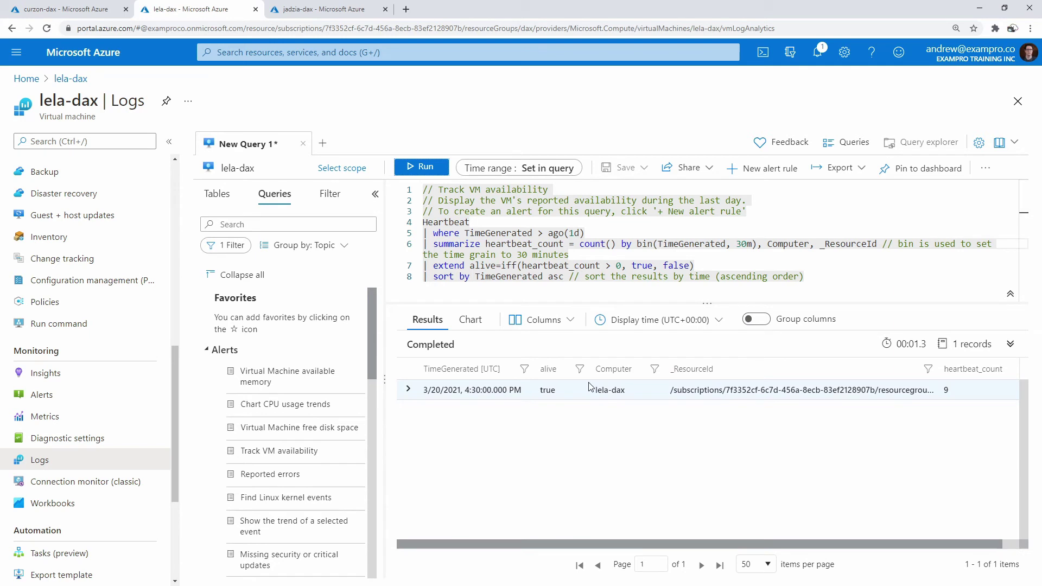
{"action": "double_click", "coordinate": [498, 233]}
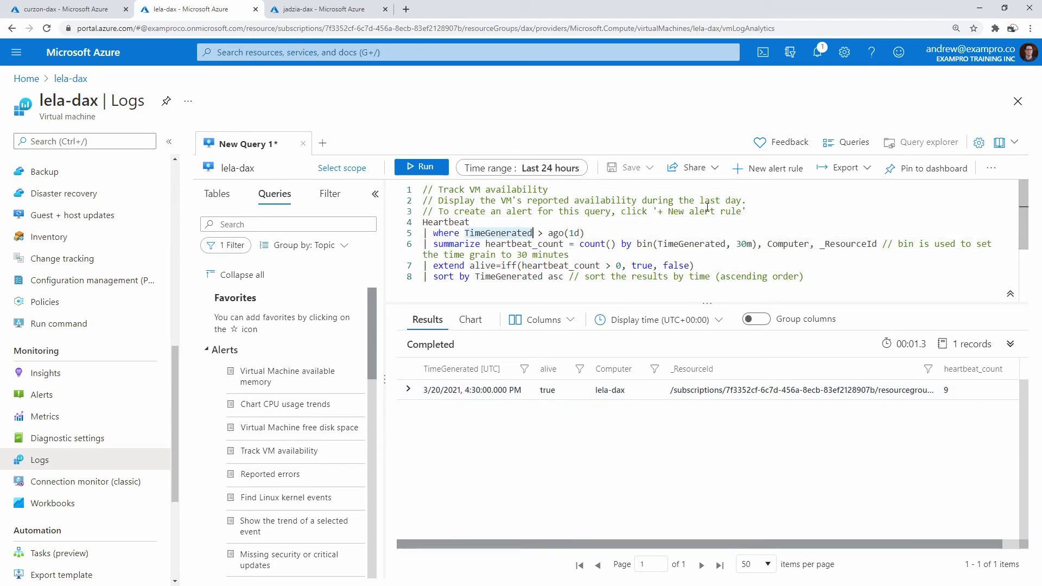
{"action": "left_click", "coordinate": [762, 169]}
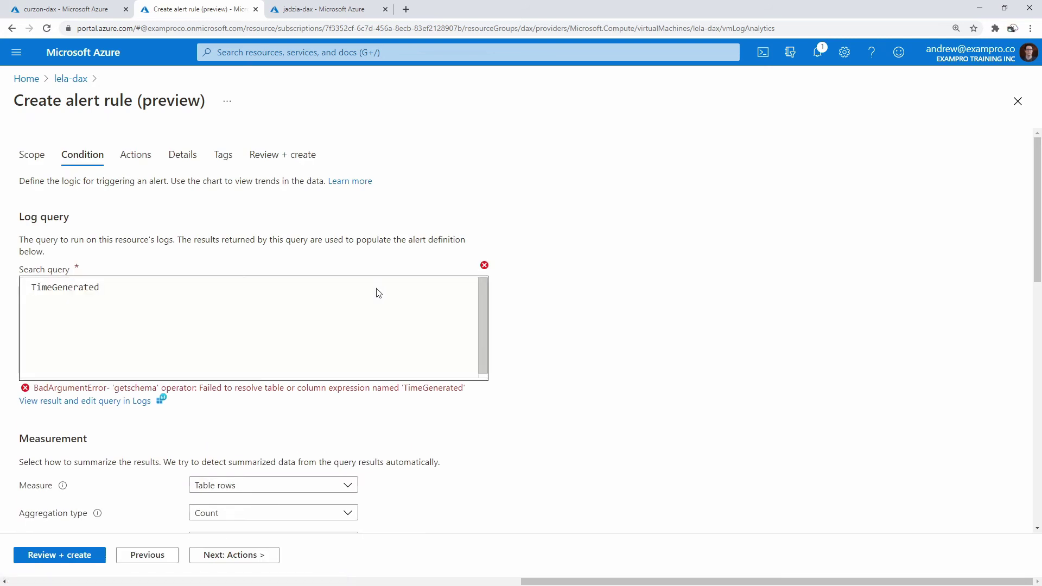
{"action": "left_click", "coordinate": [294, 305]}
{"action": "left_click_drag", "start_coordinate": [295, 305], "coordinate": [37, 281]}
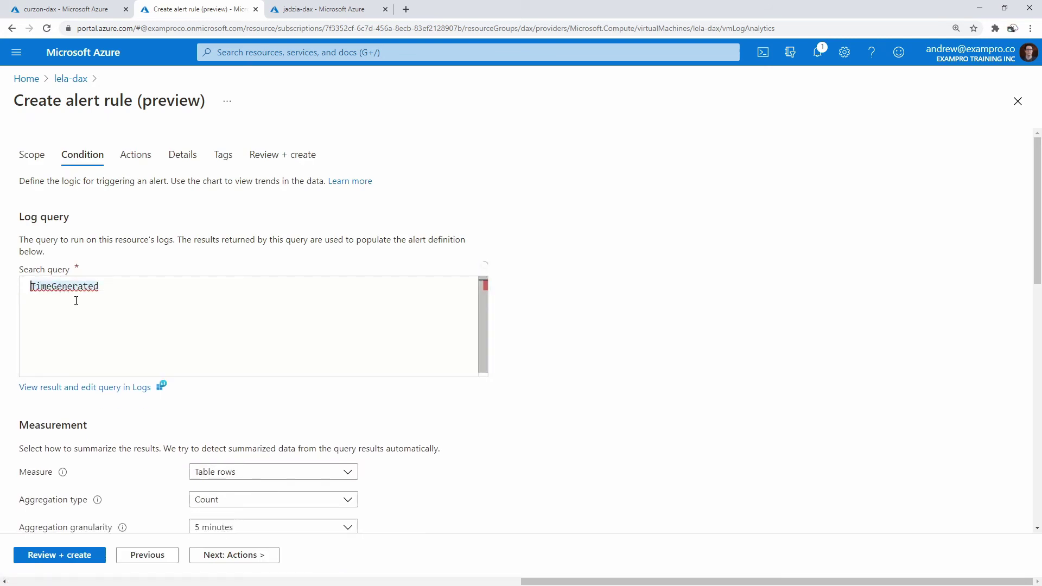
{"action": "left_click_drag", "start_coordinate": [112, 289], "coordinate": [14, 291]}
{"action": "key", "text": "BackSpace"}
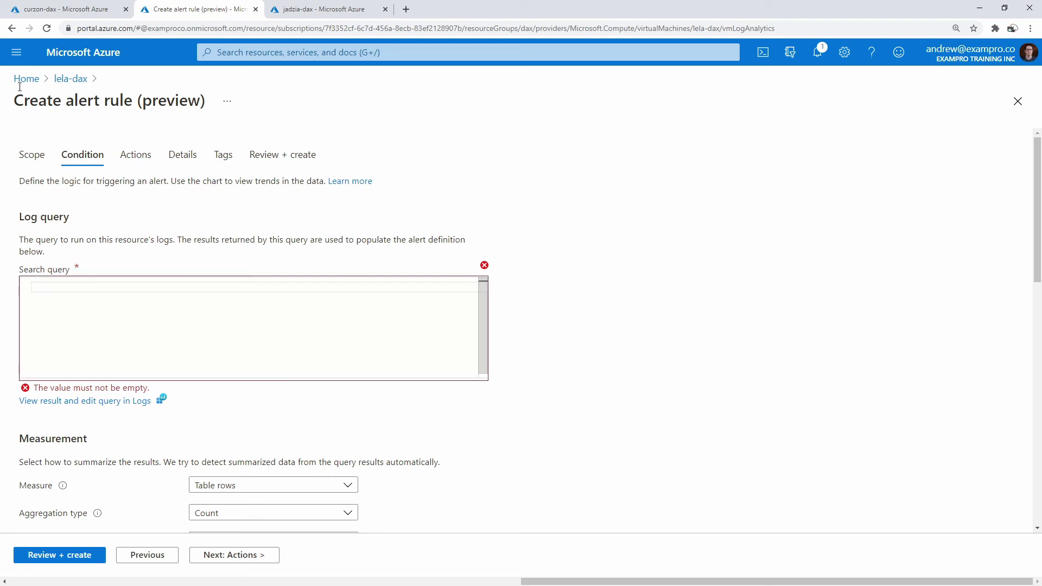
{"action": "left_click", "coordinate": [110, 301]}
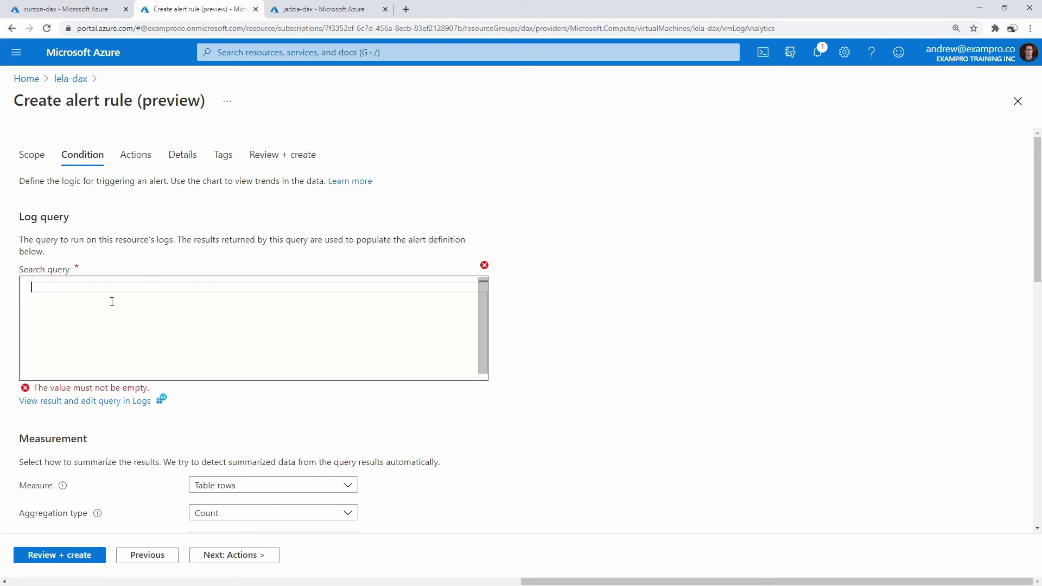
{"action": "left_click", "coordinate": [64, 80]}
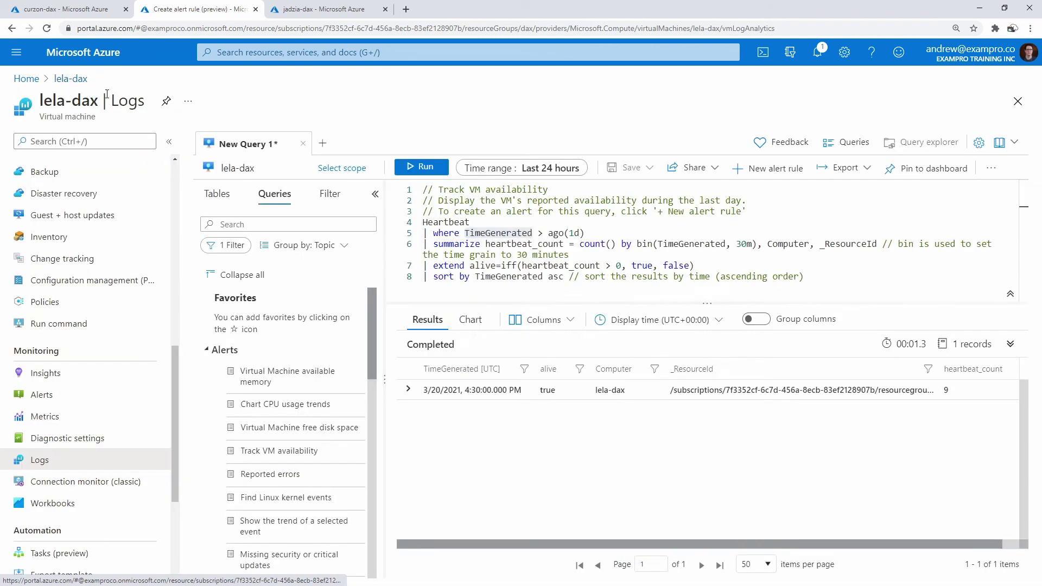
Step: Copy the entire Track VM availability query and start a new alert rule based on the full query
{"action": "key", "text": "ctrl+a"}
{"action": "right_click", "coordinate": [492, 245]}
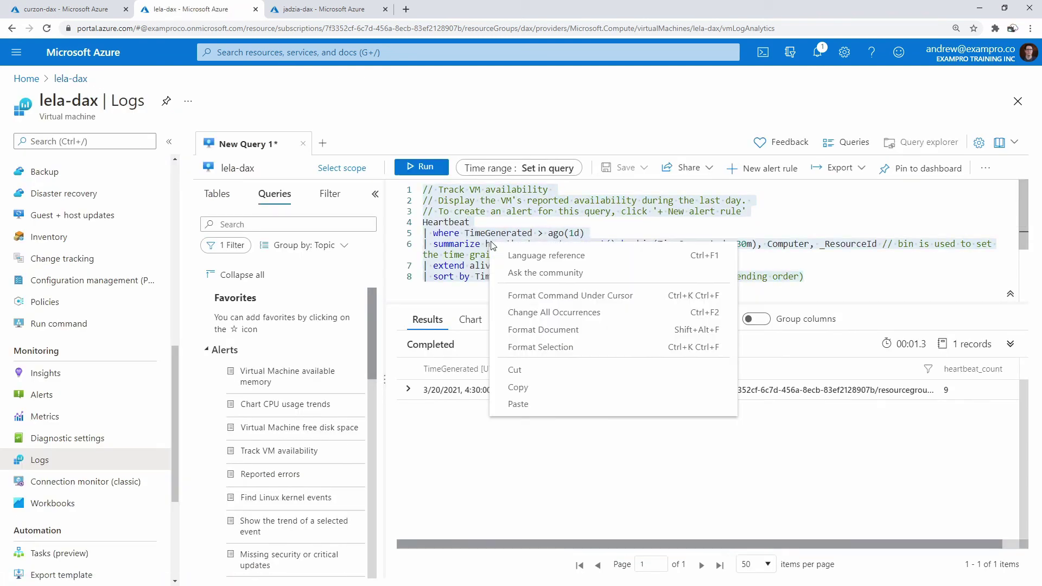
{"action": "left_click", "coordinate": [518, 387]}
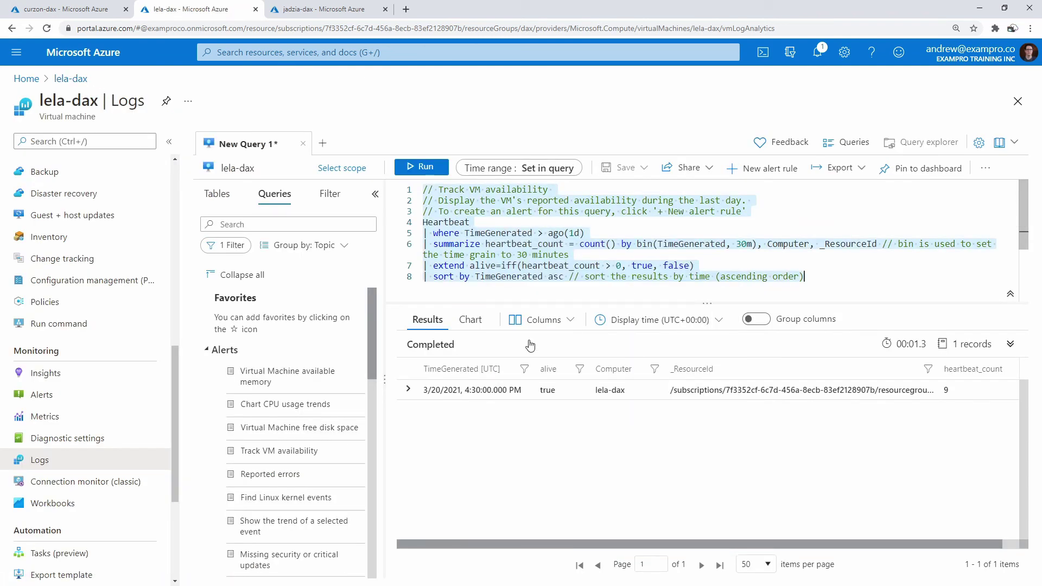
{"action": "left_click", "coordinate": [518, 234]}
{"action": "left_click", "coordinate": [767, 168]}
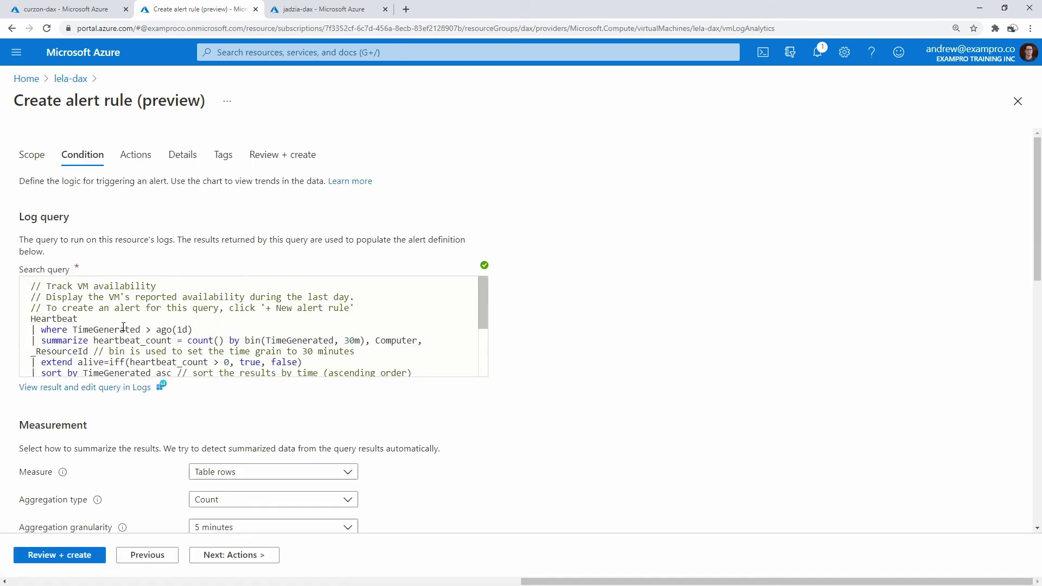
{"action": "double_click", "coordinate": [124, 327]}
{"action": "left_click", "coordinate": [641, 376]}
Step: Set the alert logic's threshold value to 5 and review the alert rule's preview chart and summary
{"action": "scroll", "coordinate": [594, 401], "scroll_direction": "down", "scroll_amount": 3}
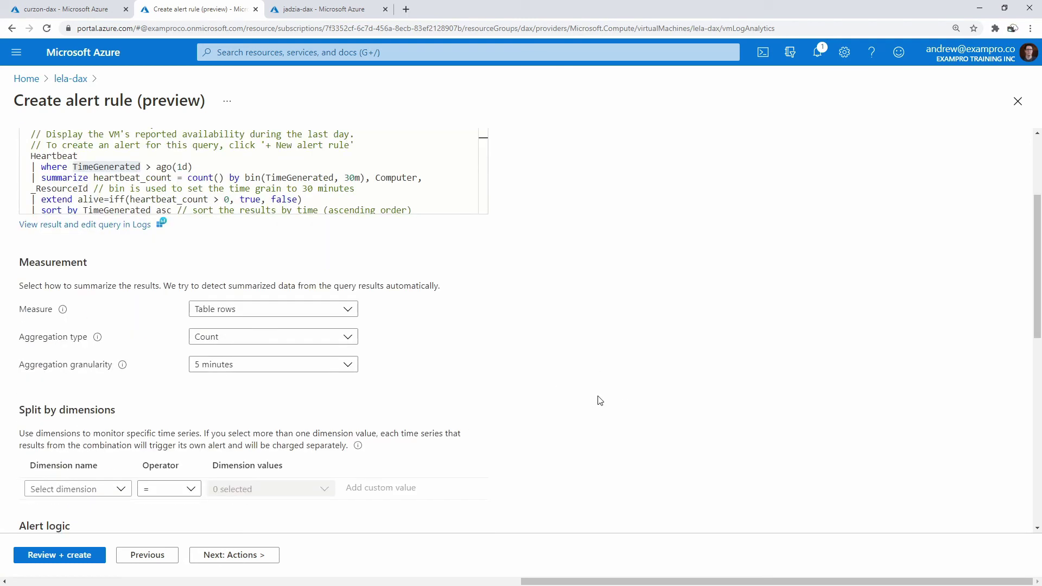
{"action": "scroll", "coordinate": [442, 344], "scroll_direction": "down", "scroll_amount": 4}
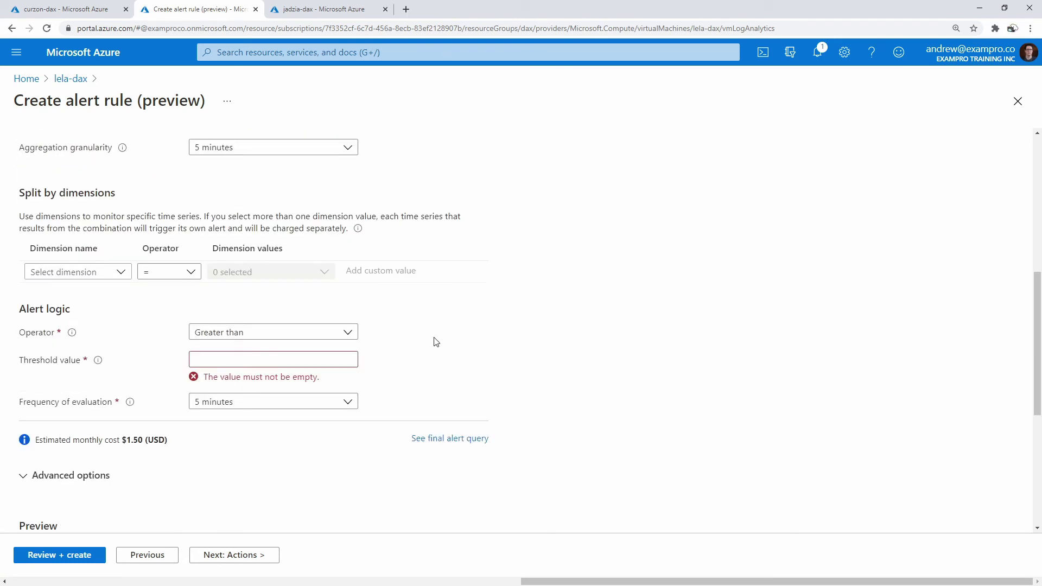
{"action": "left_click", "coordinate": [250, 358]}
{"action": "type", "text": "5"}
{"action": "scroll", "coordinate": [423, 360], "scroll_direction": "down", "scroll_amount": 2}
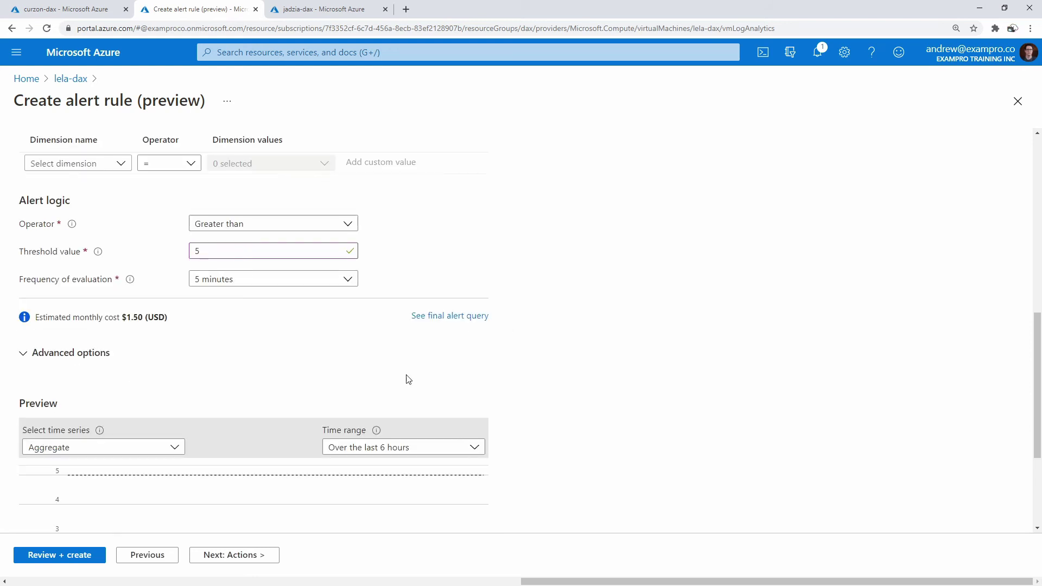
{"action": "scroll", "coordinate": [244, 407], "scroll_direction": "down", "scroll_amount": 2}
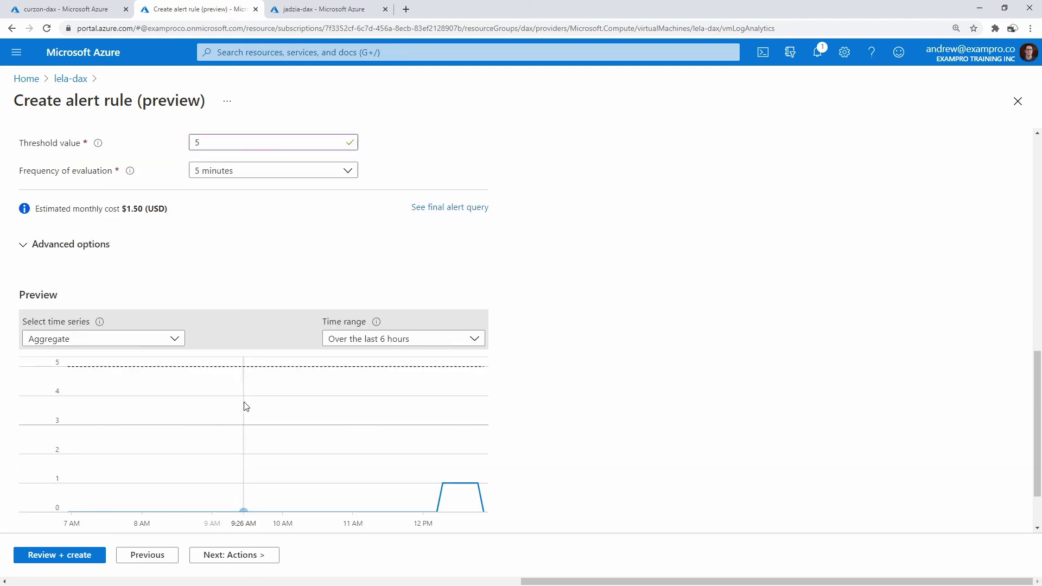
{"action": "left_click", "coordinate": [81, 555]}
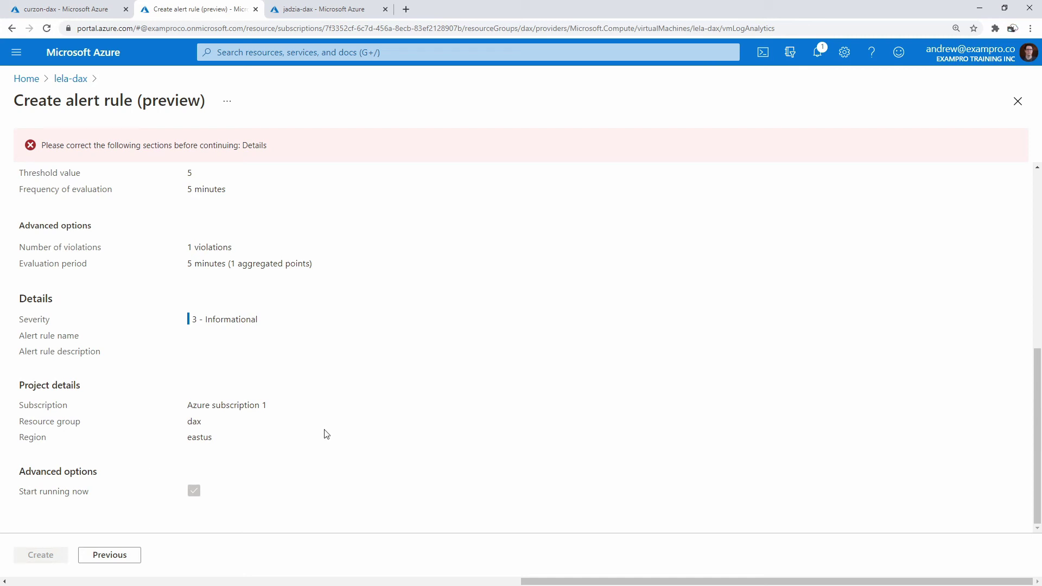
{"action": "scroll", "coordinate": [314, 456], "scroll_direction": "up", "scroll_amount": 7}
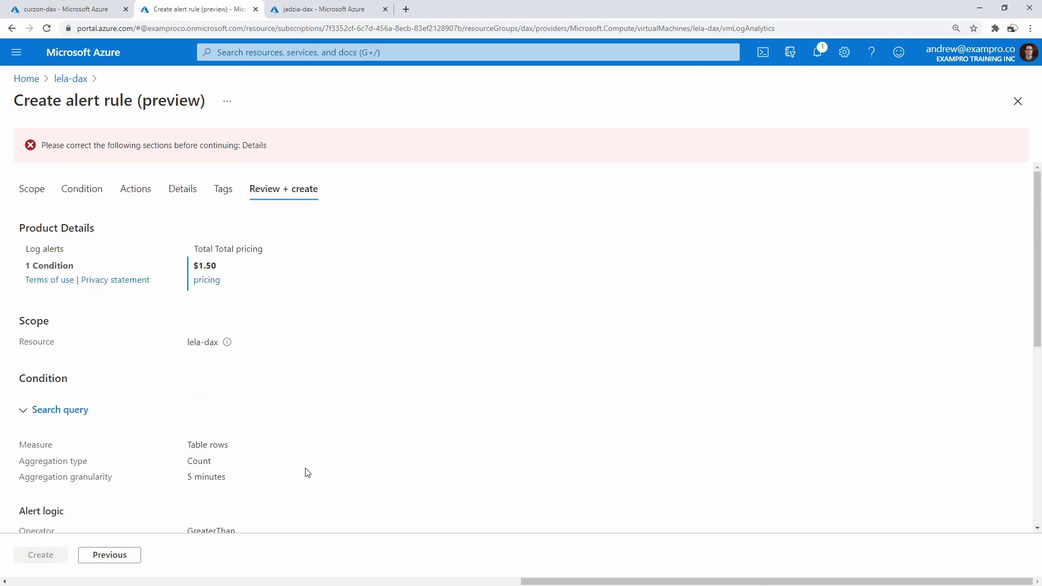
{"action": "scroll", "coordinate": [272, 456], "scroll_direction": "down", "scroll_amount": 7}
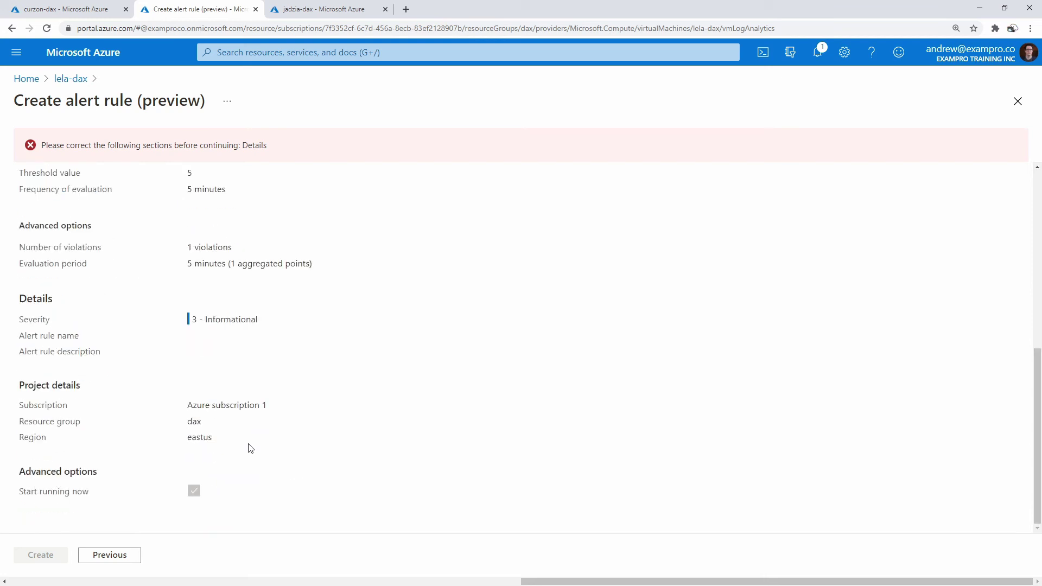
{"action": "scroll", "coordinate": [196, 493], "scroll_direction": "up", "scroll_amount": 7}
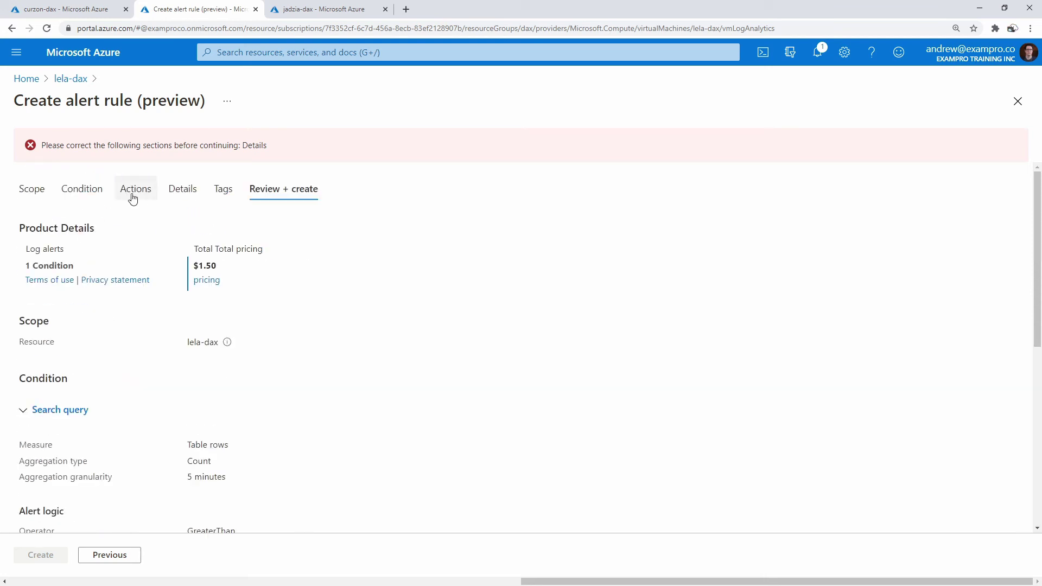
Step: Name the alert rule myalert in its details and create the rule
{"action": "left_click", "coordinate": [179, 191]}
{"action": "left_click", "coordinate": [225, 310]}
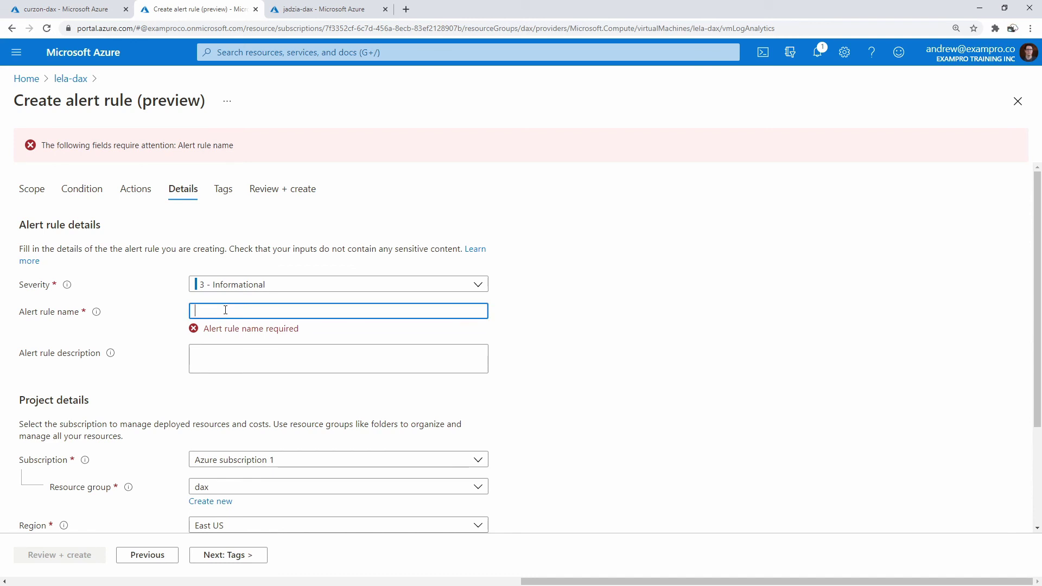
{"action": "type", "text": "myalert"}
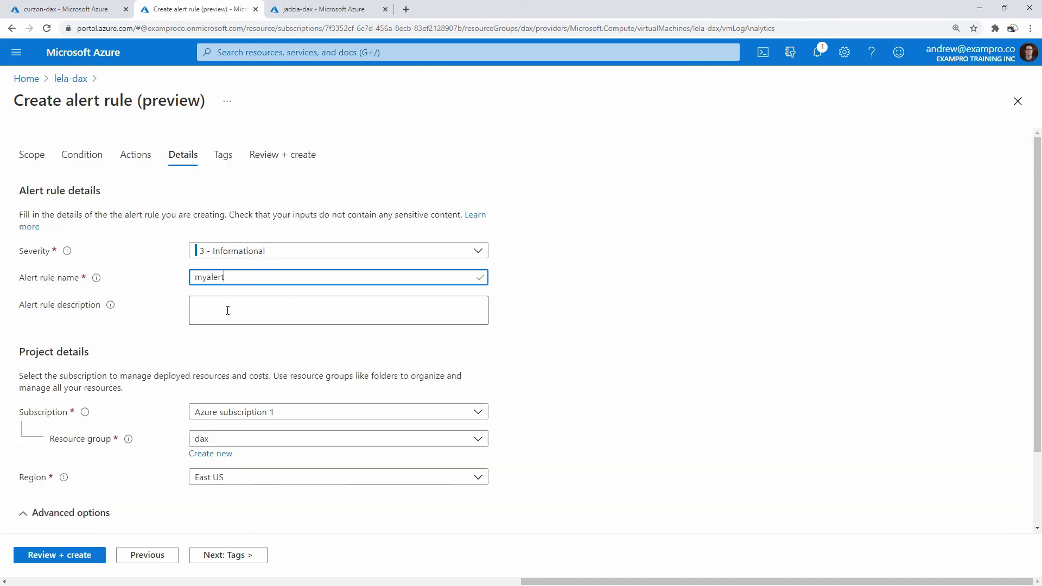
{"action": "left_click", "coordinate": [652, 364]}
{"action": "scroll", "coordinate": [545, 416], "scroll_direction": "down", "scroll_amount": 2}
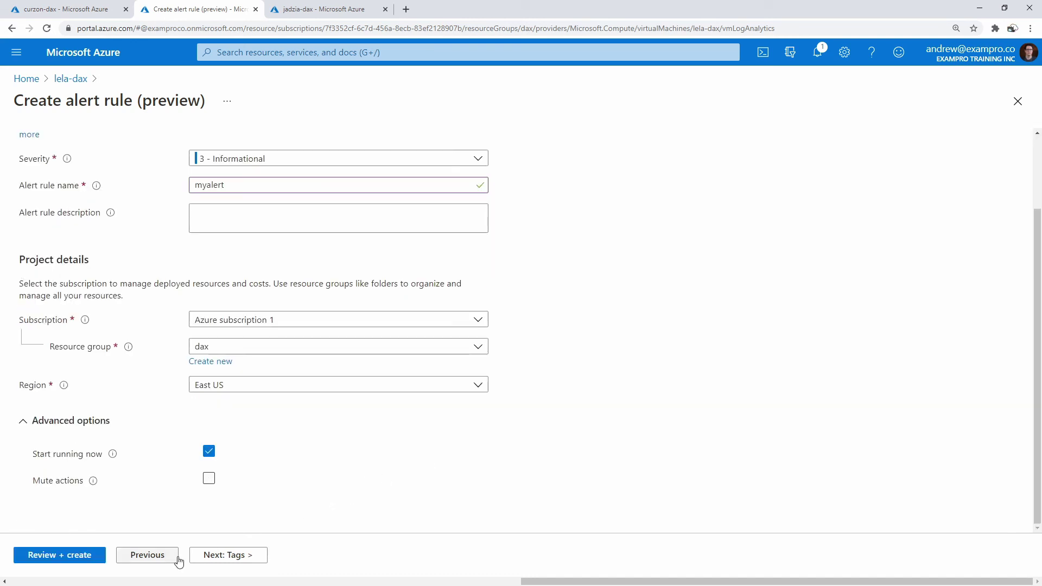
{"action": "left_click", "coordinate": [71, 556]}
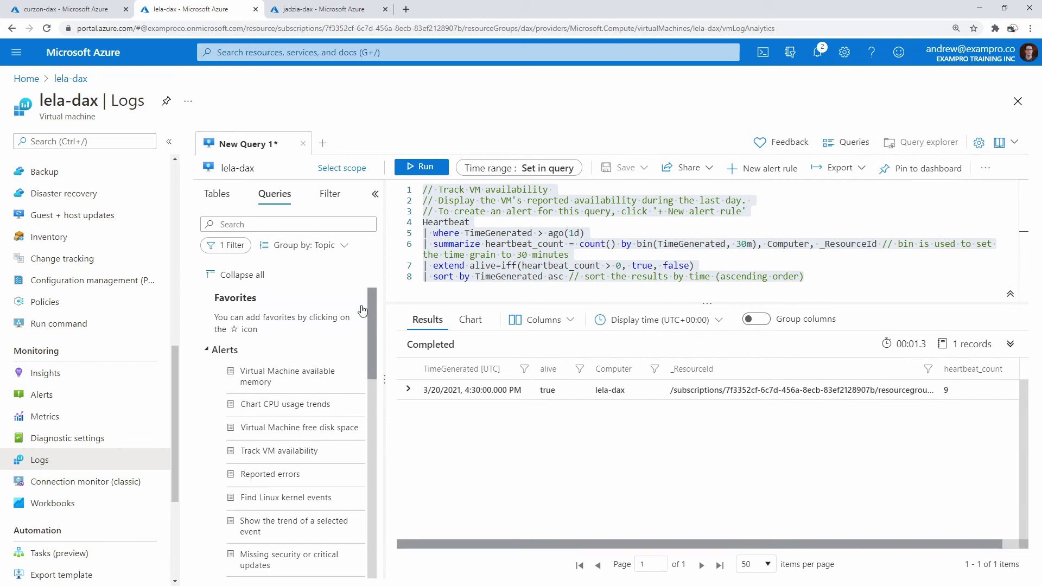
Step: Open the metrics of lela-dax and chart \LogicalDisk(_Total)\% Disk Time from the Guest (classic) namespace
{"action": "scroll", "coordinate": [363, 310], "scroll_direction": "down", "scroll_amount": 1}
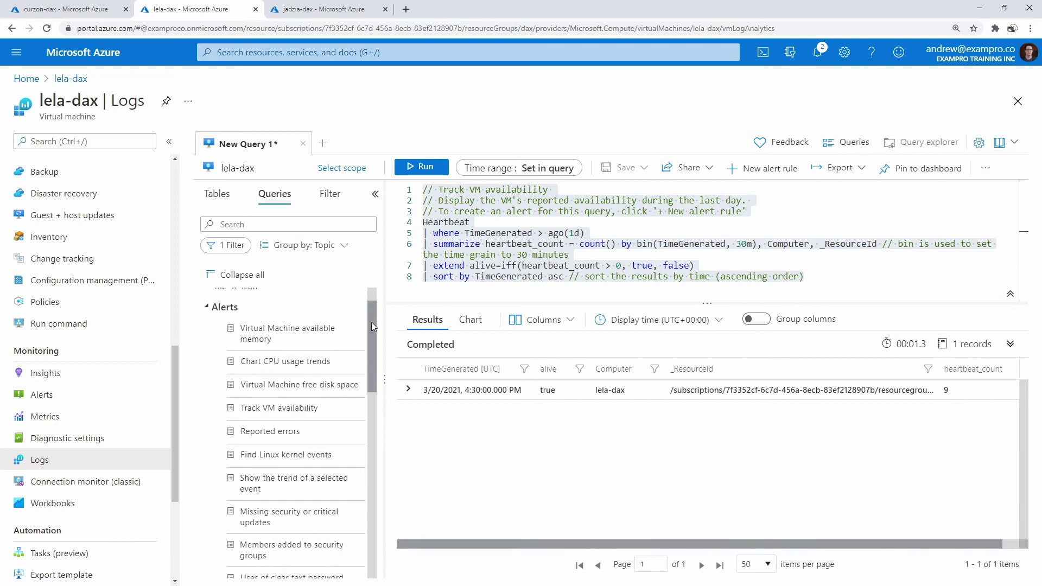
{"action": "left_click", "coordinate": [55, 418]}
{"action": "key", "text": "Return"}
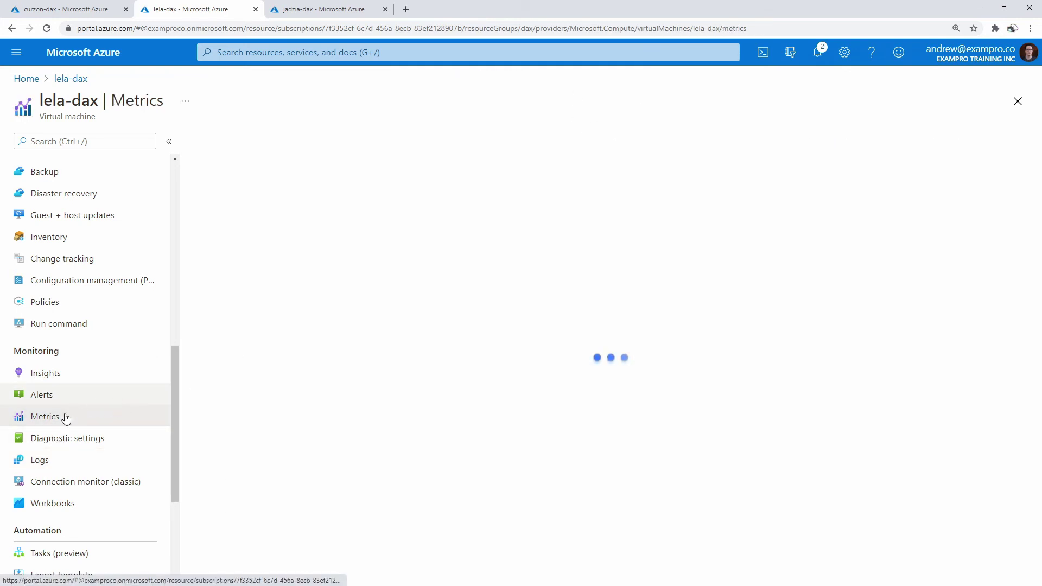
{"action": "left_click", "coordinate": [404, 245]}
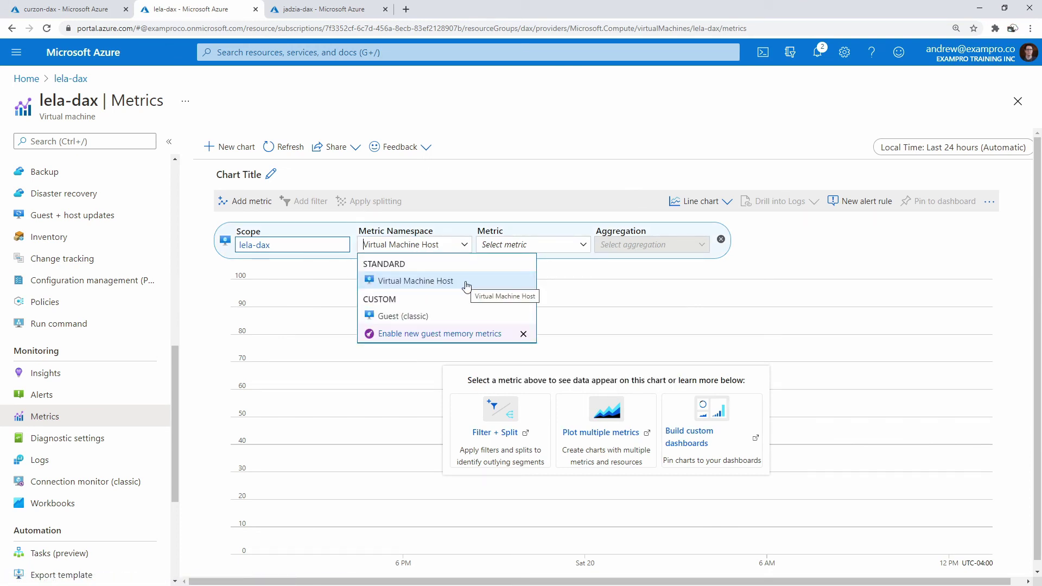
{"action": "left_click", "coordinate": [435, 317]}
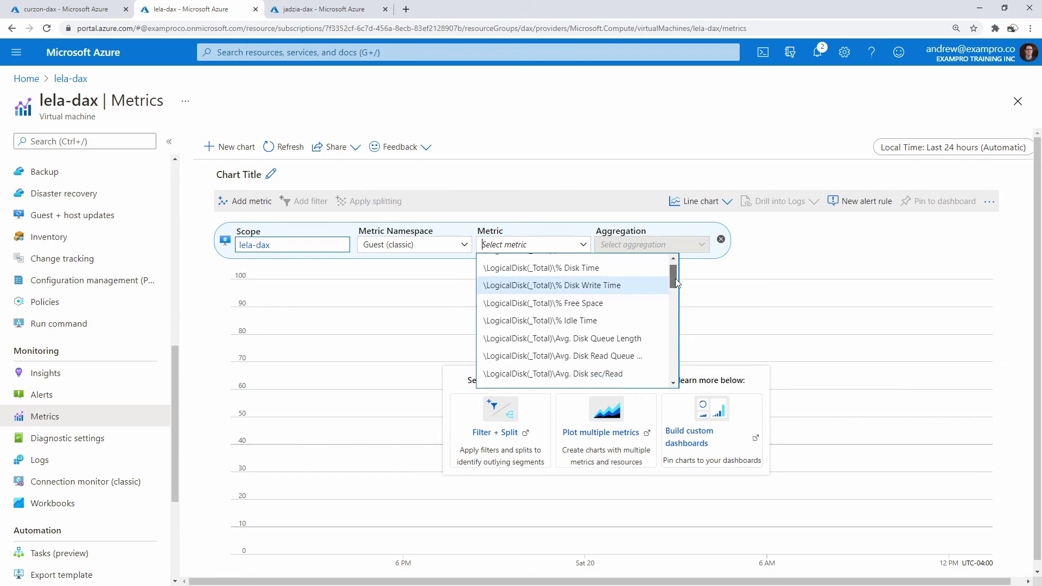
{"action": "mouse_move", "coordinate": [675, 278]}
{"action": "left_mouse_down"}
{"action": "mouse_move", "coordinate": [666, 365]}
{"action": "mouse_move", "coordinate": [671, 280]}
{"action": "left_mouse_up"}
{"action": "left_click", "coordinate": [620, 280]}
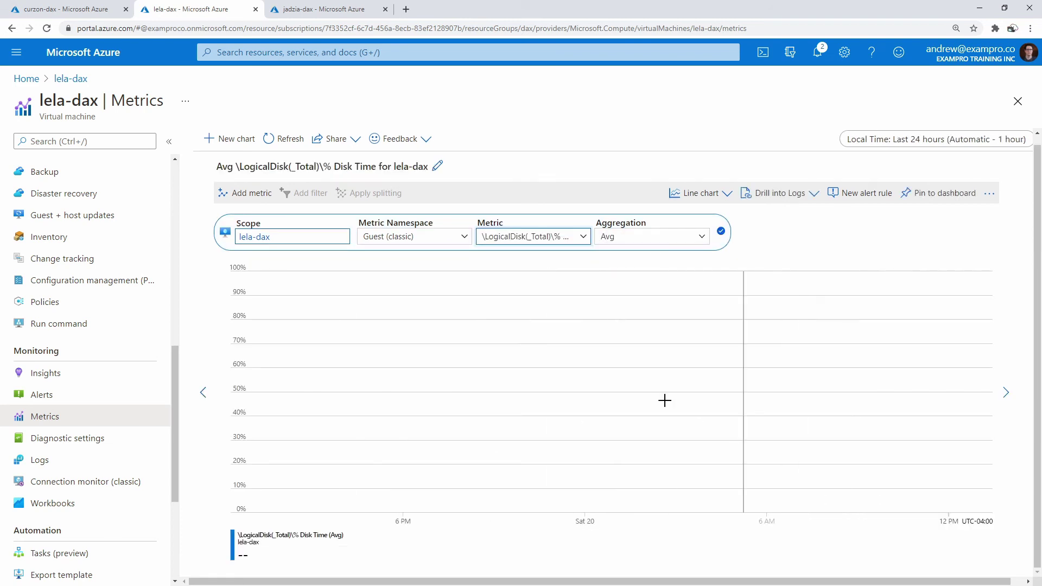
Step: Change the metric namespace to Virtual Machine Host and chart the Percentage CPU metric
{"action": "left_click", "coordinate": [423, 242]}
{"action": "left_click", "coordinate": [425, 272]}
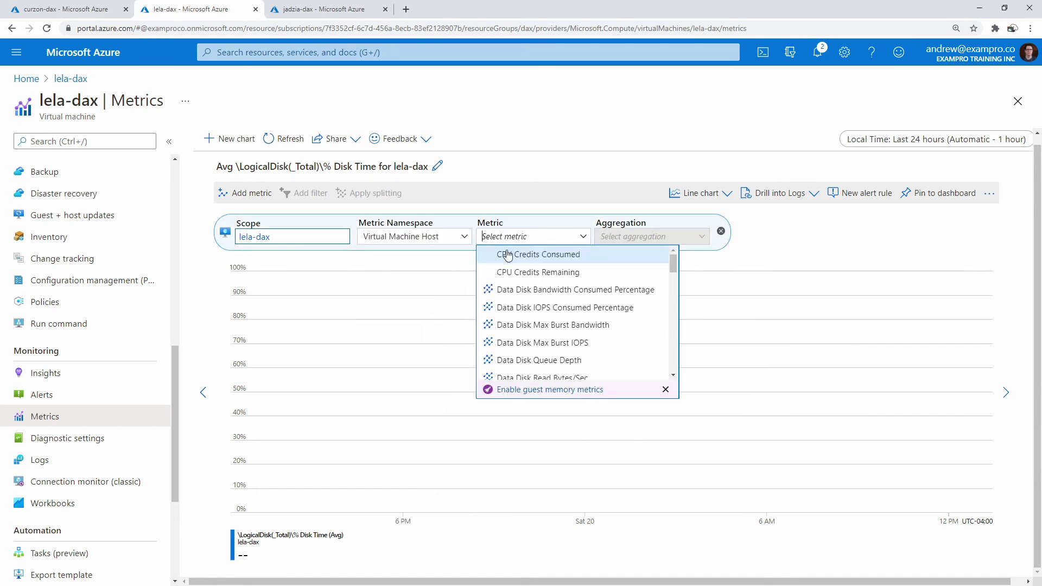
{"action": "scroll", "coordinate": [595, 324], "scroll_direction": "down", "scroll_amount": 5}
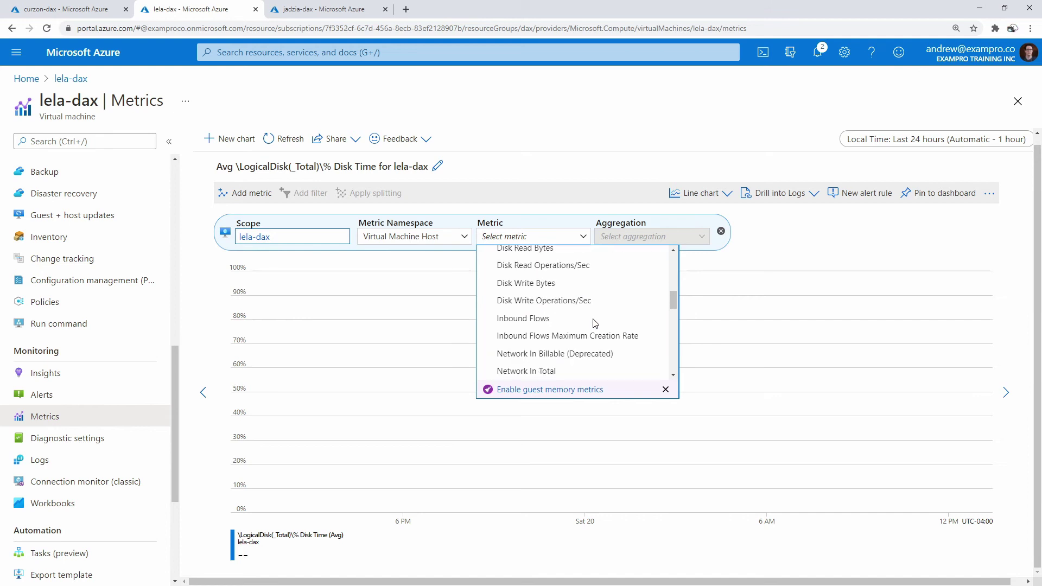
{"action": "scroll", "coordinate": [595, 323], "scroll_direction": "down", "scroll_amount": 3}
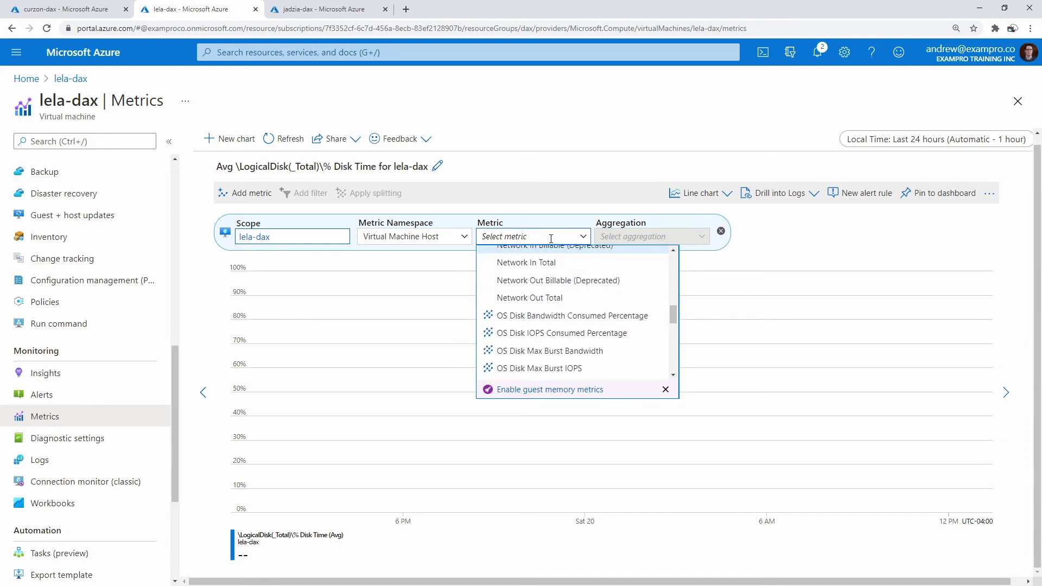
{"action": "type", "text": "cpu"}
{"action": "left_click", "coordinate": [534, 289]}
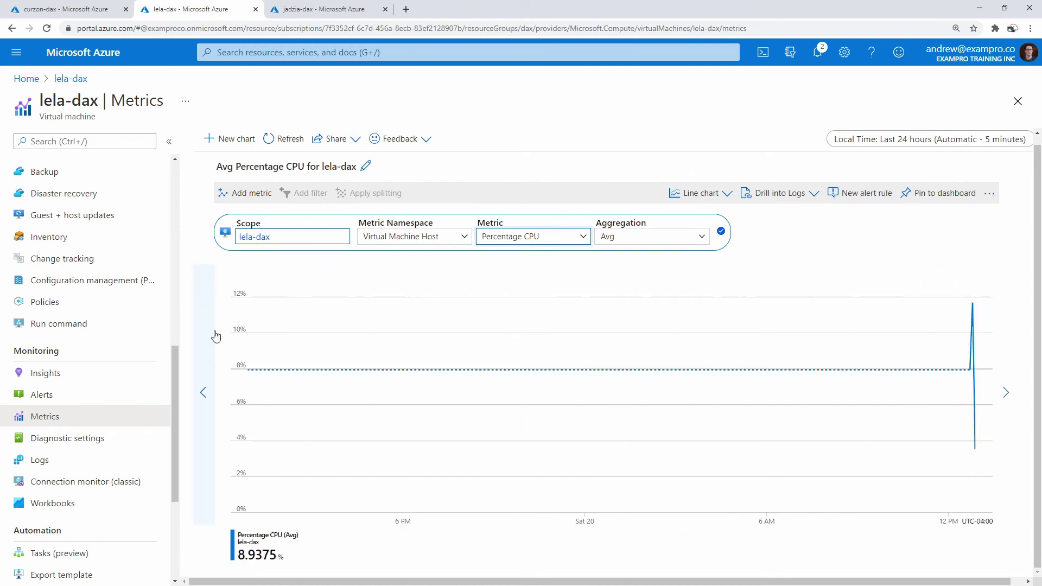
Step: Open the logs of lela-dax, browse the example query categories, and run the Performance query "What data is being collected?"
{"action": "scroll", "coordinate": [174, 381], "scroll_direction": "down", "scroll_amount": 1}
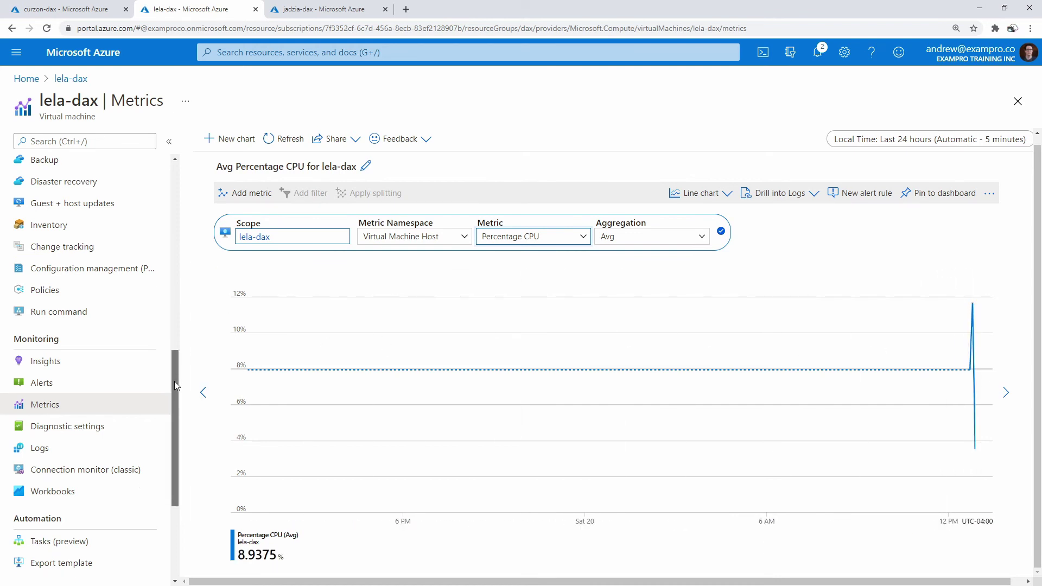
{"action": "left_click", "coordinate": [90, 414]}
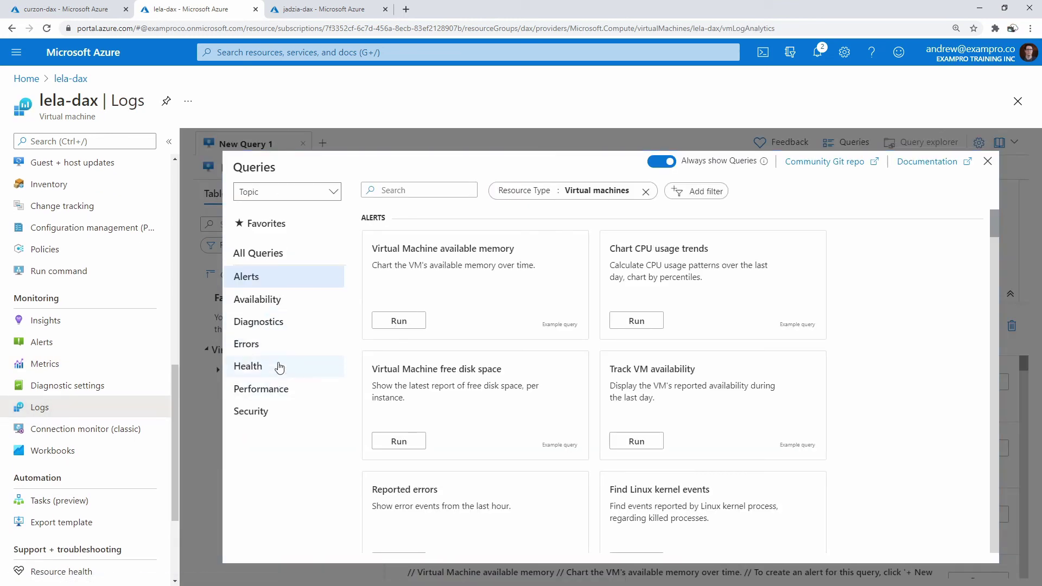
{"action": "left_click", "coordinate": [280, 307]}
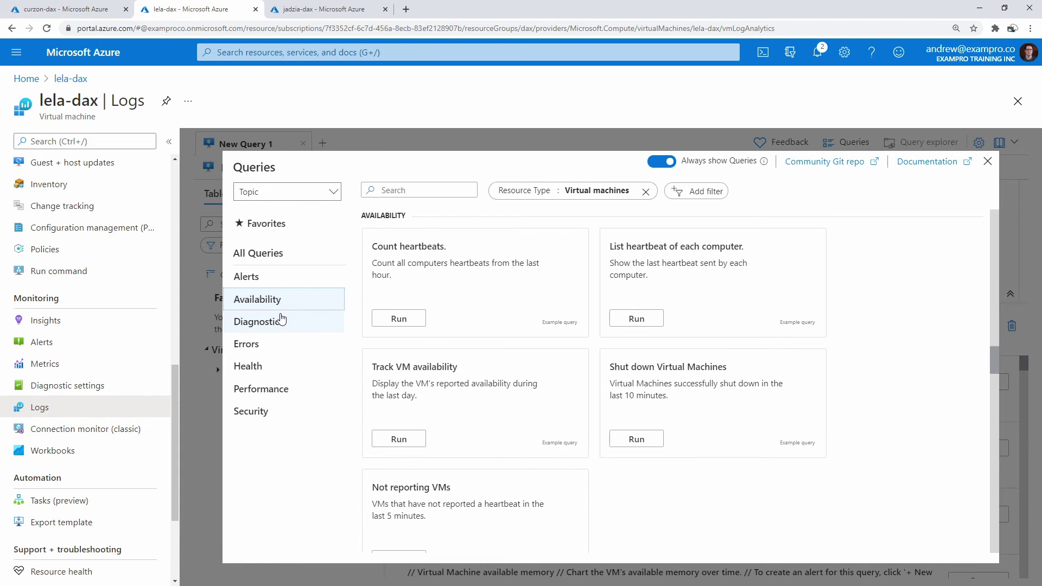
{"action": "left_click", "coordinate": [293, 328]}
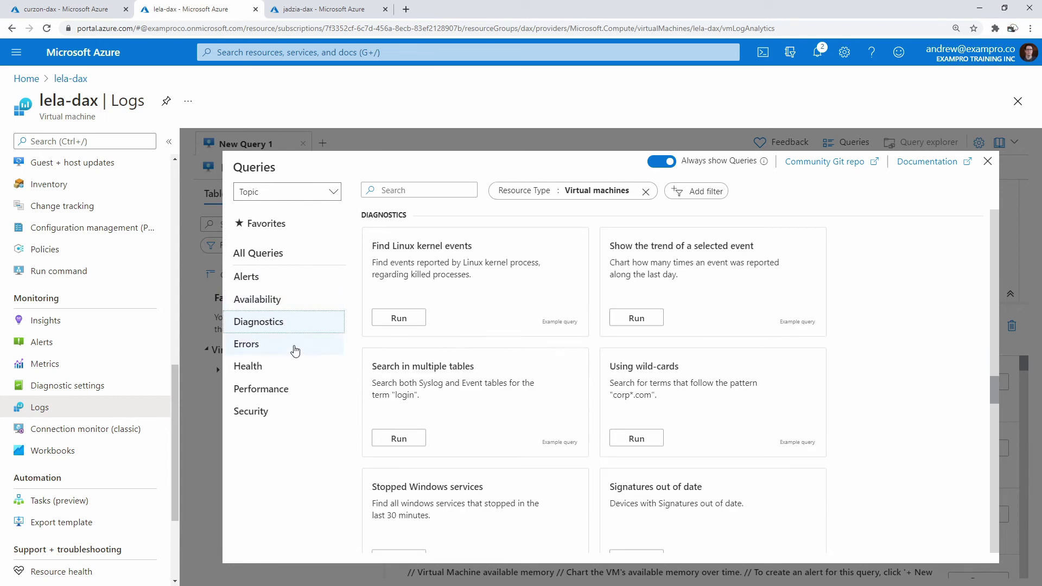
{"action": "left_click", "coordinate": [291, 389]}
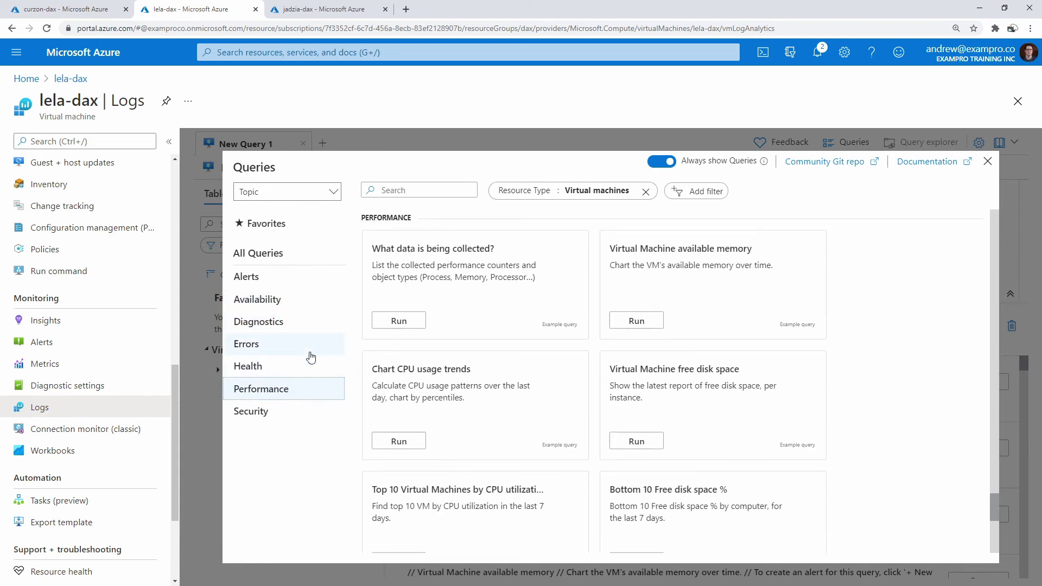
{"action": "left_click", "coordinate": [389, 321]}
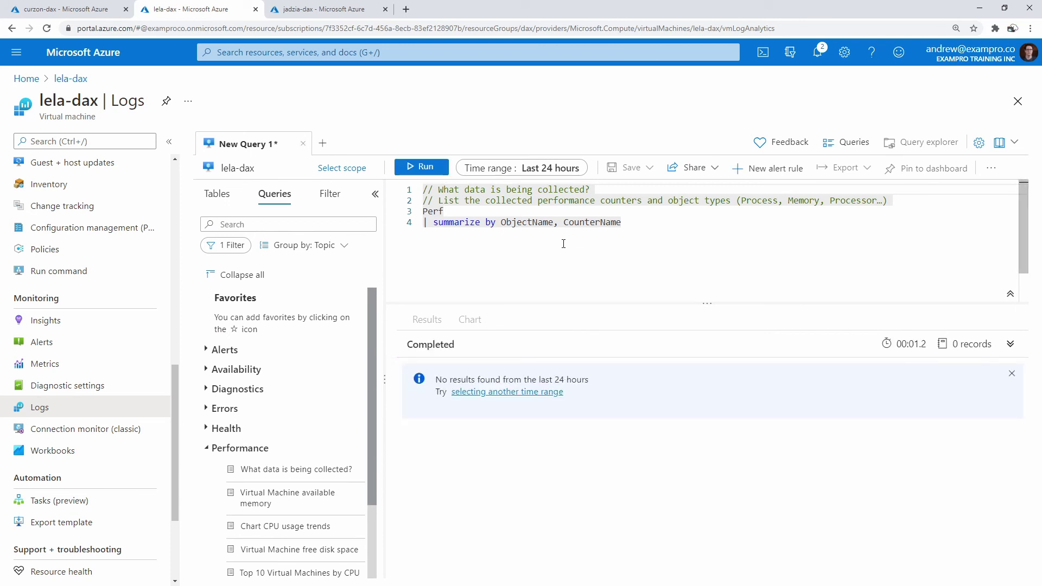
{"action": "left_click", "coordinate": [760, 200]}
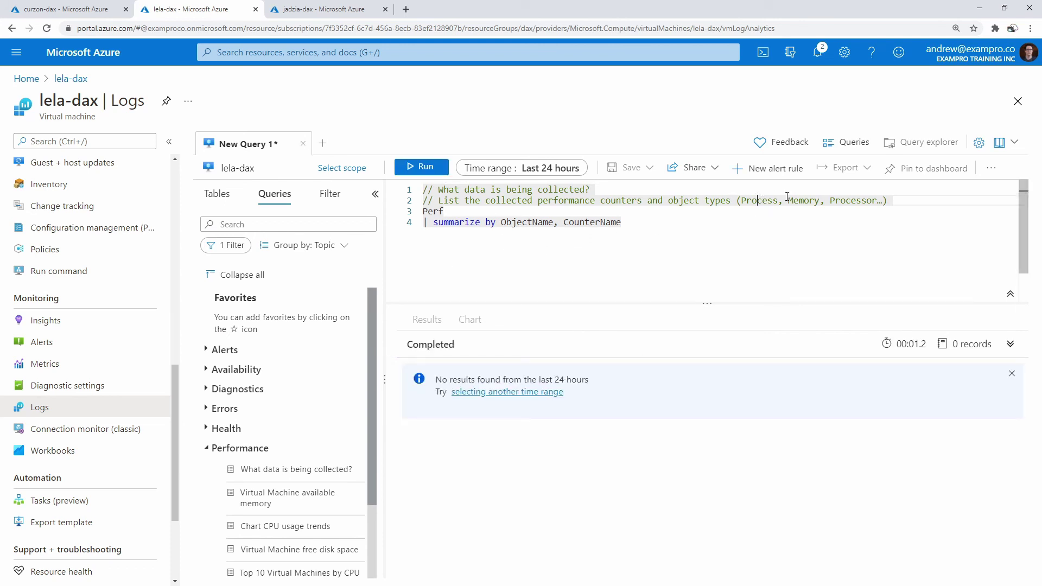
{"action": "double_click", "coordinate": [856, 201]}
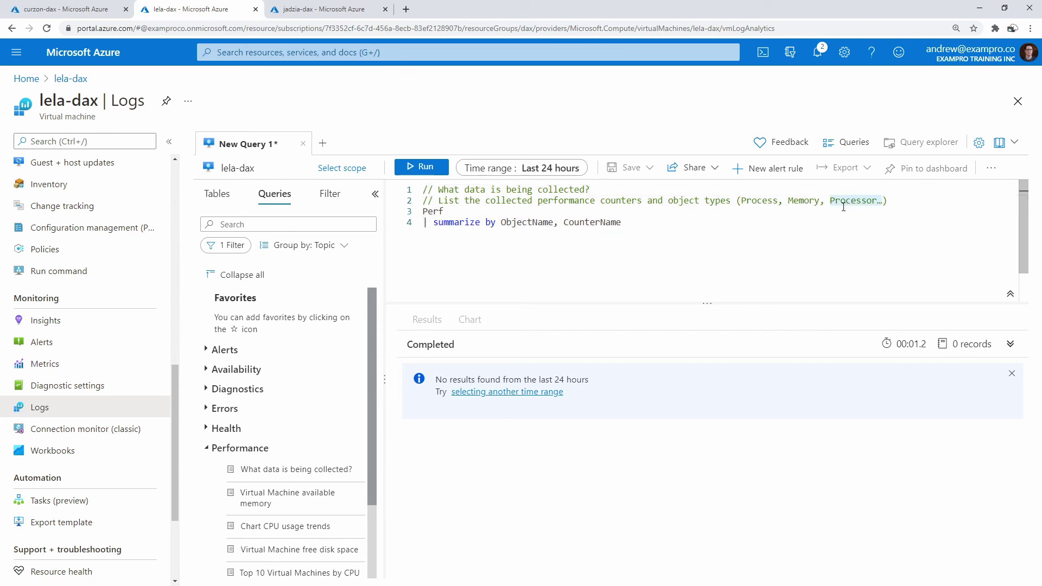
Step: Replace the query text with the Virtual Machine free disk space example from the Performance group and run it
{"action": "scroll", "coordinate": [372, 321], "scroll_direction": "down", "scroll_amount": 2}
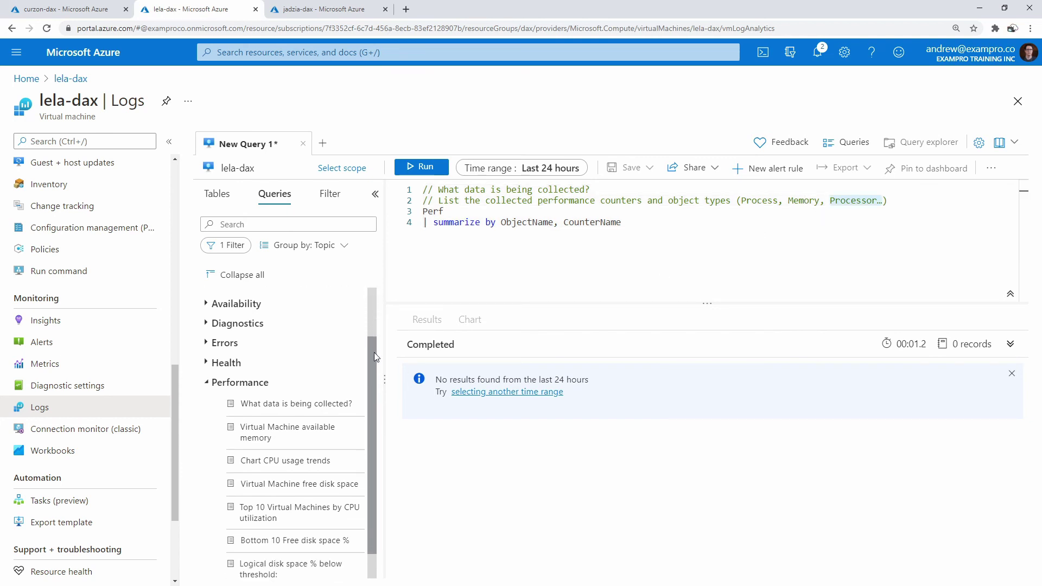
{"action": "key", "text": "ctrl+a"}
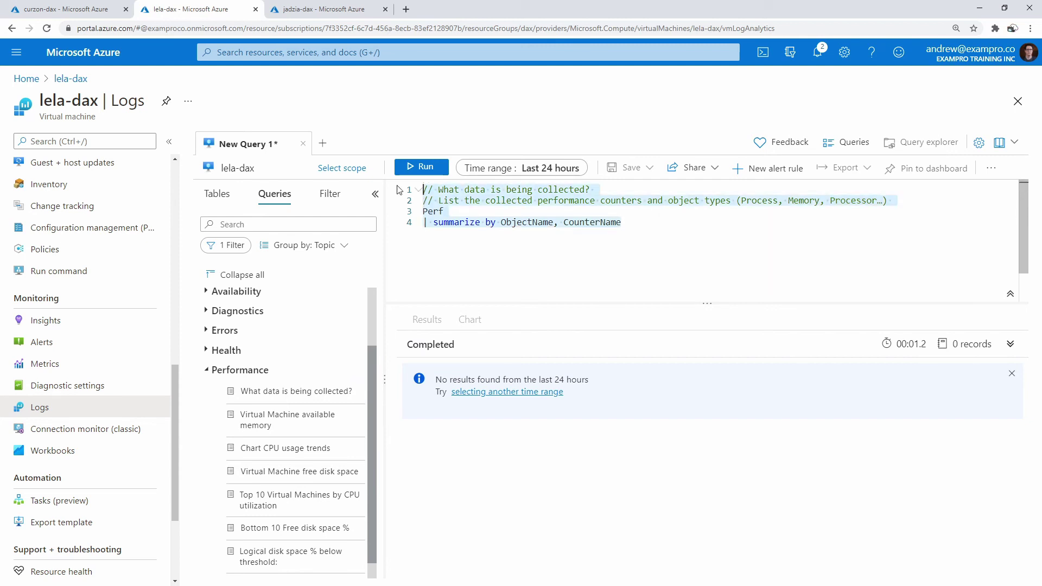
{"action": "key", "text": "Delete"}
{"action": "left_click", "coordinate": [339, 469]}
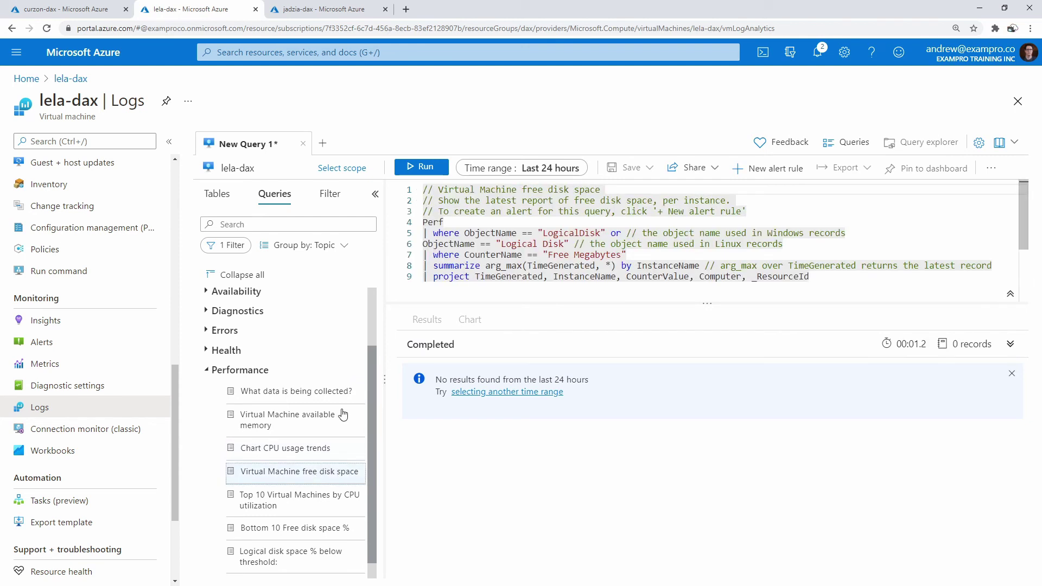
{"action": "left_click", "coordinate": [429, 170]}
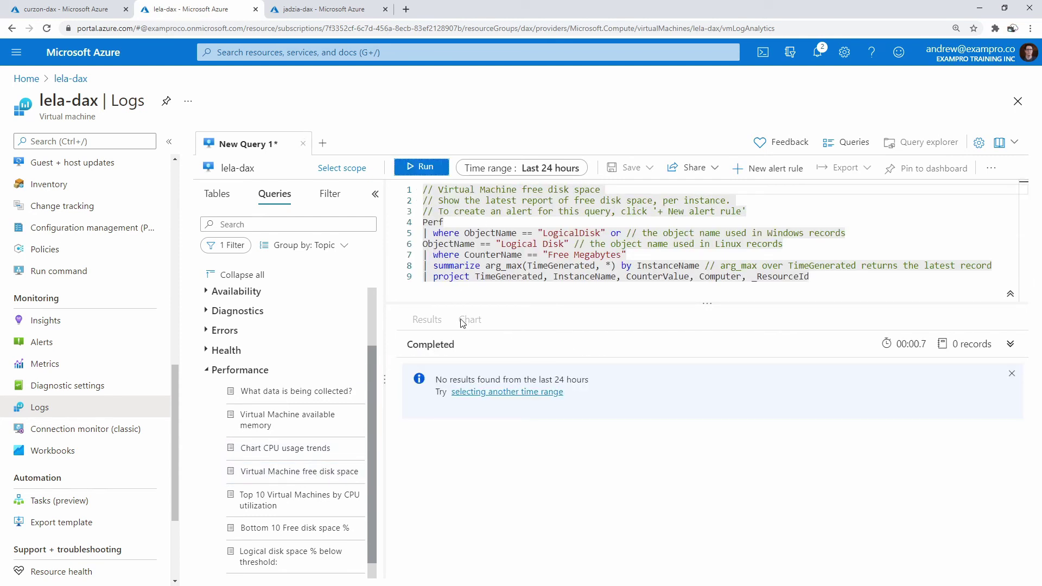
Step: Delete the entire free disk space query from the query editor
{"action": "left_click", "coordinate": [533, 265]}
{"action": "key", "text": "ctrl+a"}
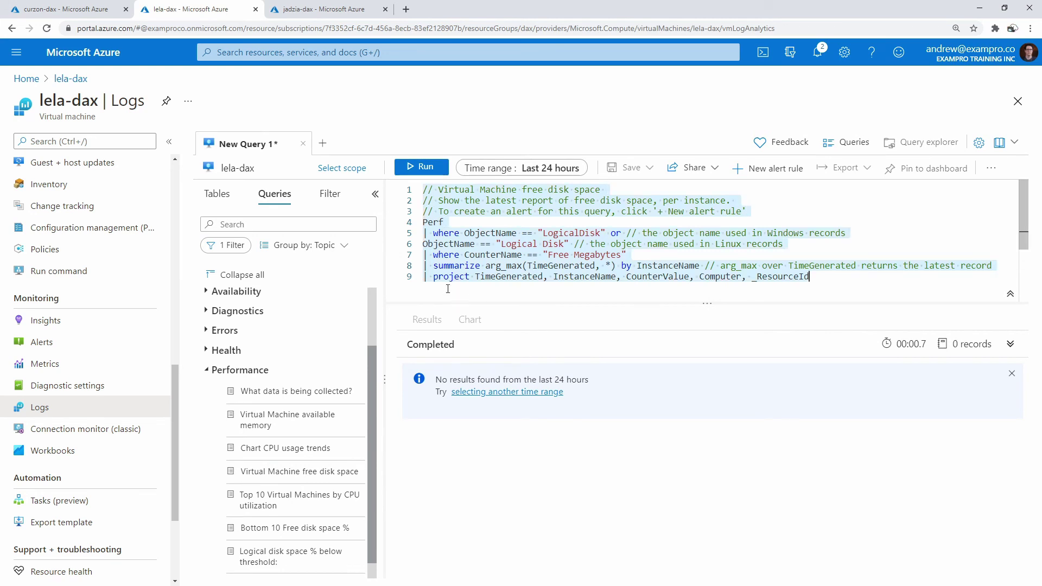
{"action": "key", "text": "Delete"}
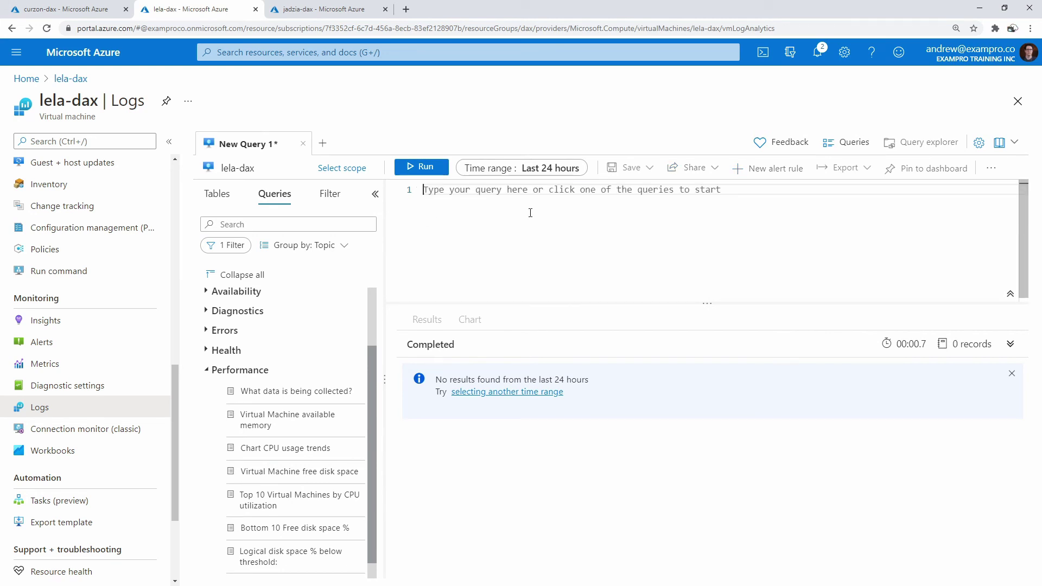
Step: Open the Log Analytics workspace's Virtual machines data source and check the workspace connection of jadzia-dax
{"action": "left_click", "coordinate": [299, 46]}
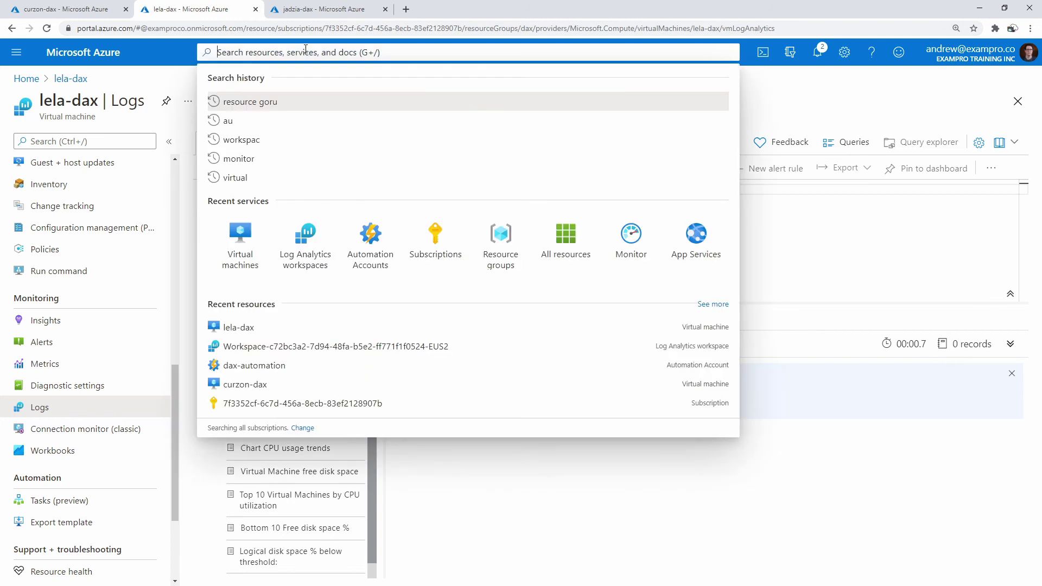
{"action": "left_click", "coordinate": [313, 241]}
{"action": "left_click", "coordinate": [154, 244]}
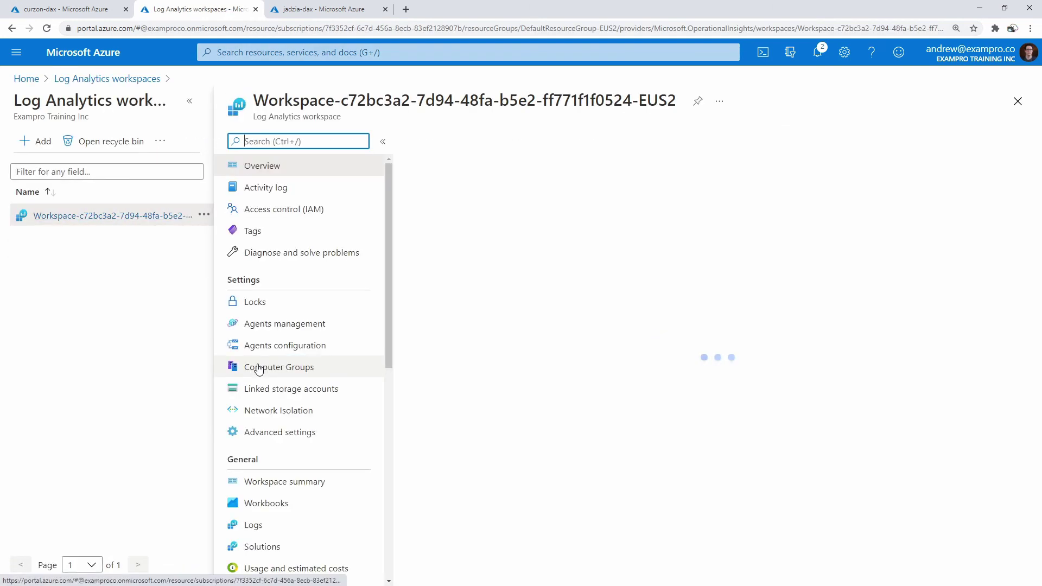
{"action": "scroll", "coordinate": [385, 285], "scroll_direction": "down", "scroll_amount": 3}
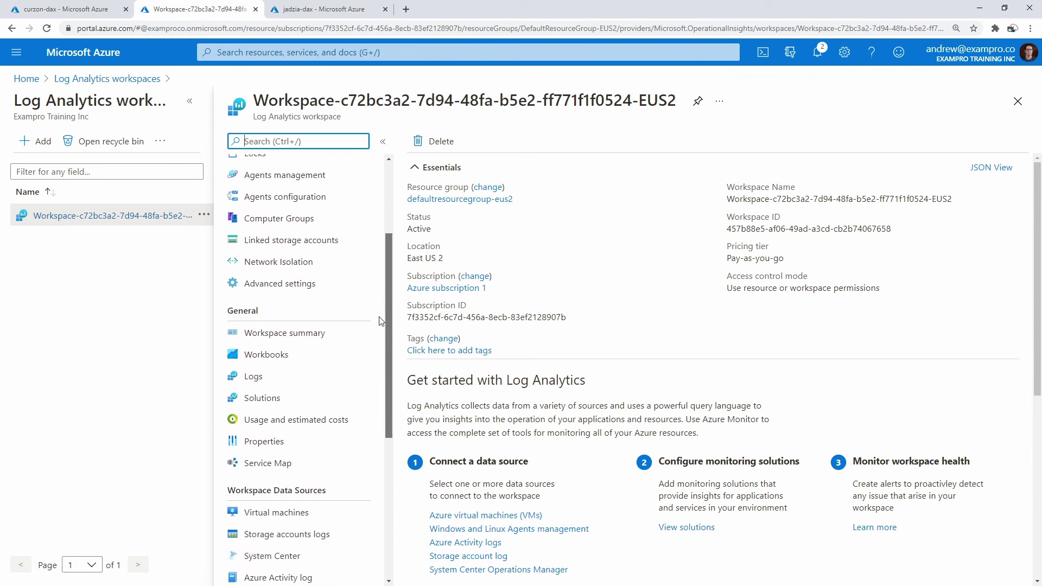
{"action": "left_click", "coordinate": [276, 433]}
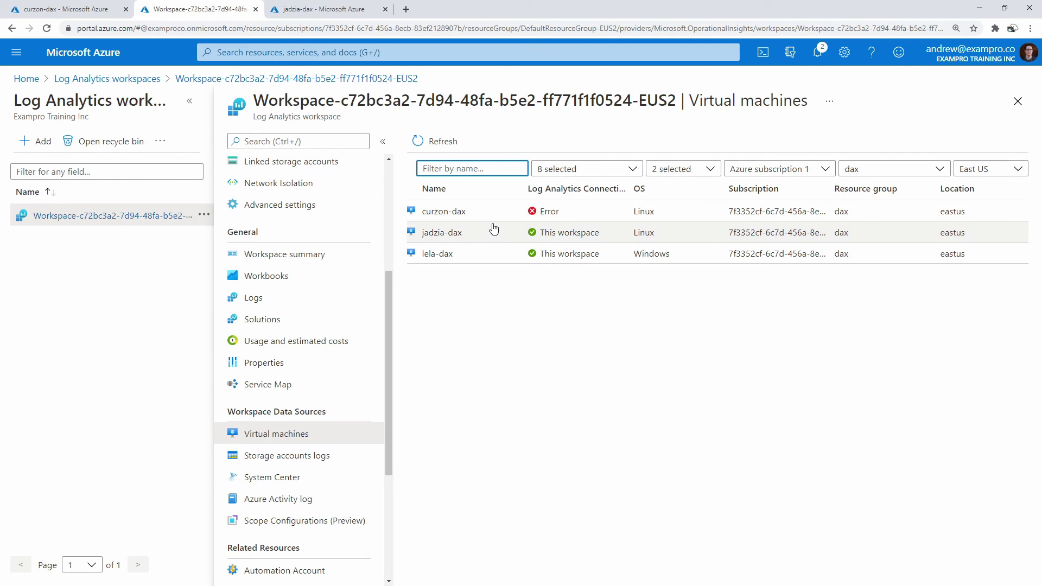
{"action": "left_click", "coordinate": [458, 233]}
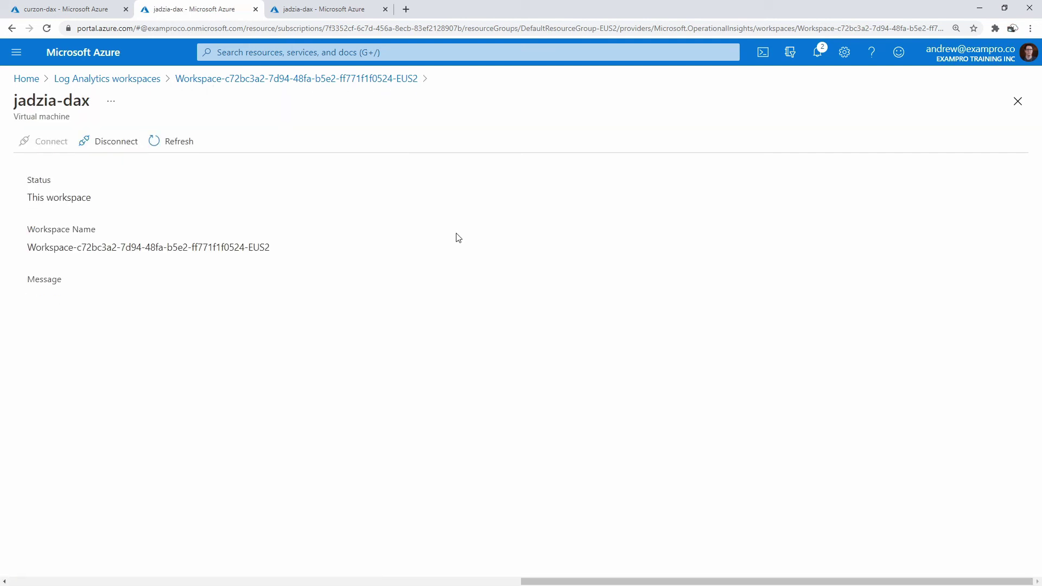
{"action": "left_click", "coordinate": [11, 28]}
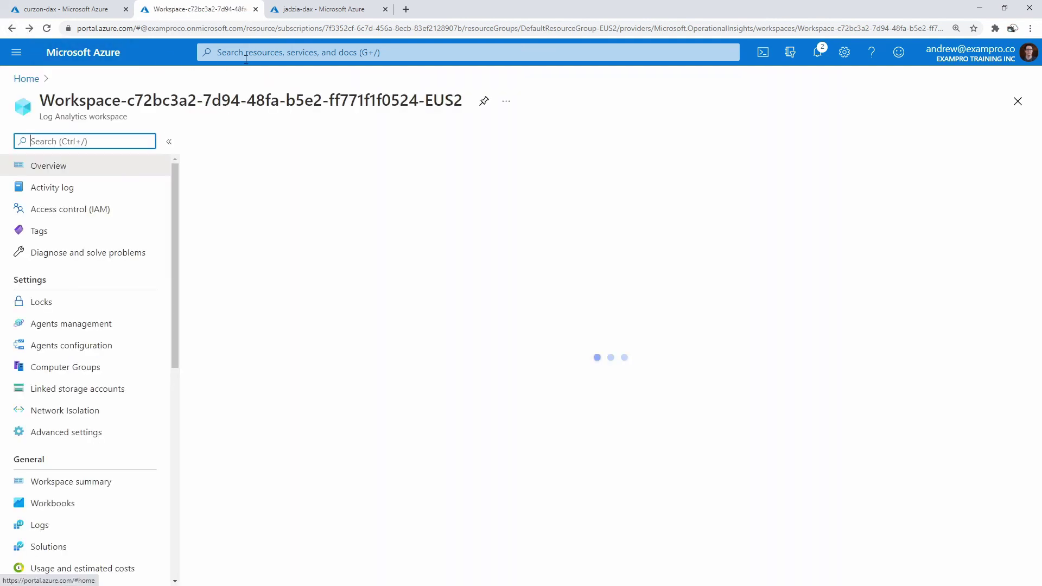
Step: Go to the virtual machines list and open the Metrics page of jadzia-dax
{"action": "left_click", "coordinate": [252, 55]}
{"action": "left_click", "coordinate": [316, 247]}
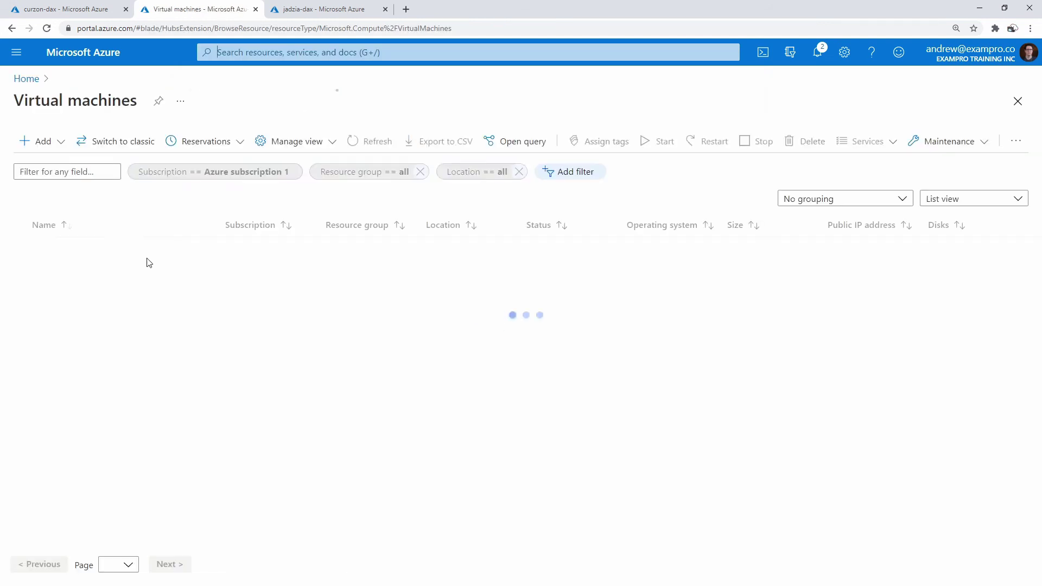
{"action": "left_click", "coordinate": [71, 267]}
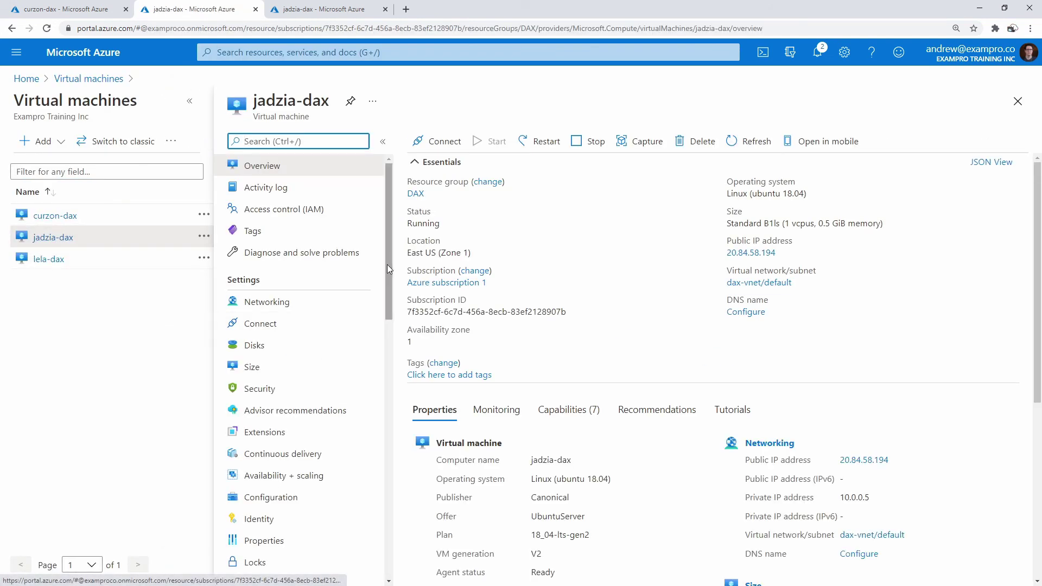
{"action": "scroll", "coordinate": [389, 264], "scroll_direction": "down", "scroll_amount": 1}
{"action": "left_click_drag", "start_coordinate": [389, 264], "coordinate": [373, 420]}
{"action": "left_click", "coordinate": [320, 429]}
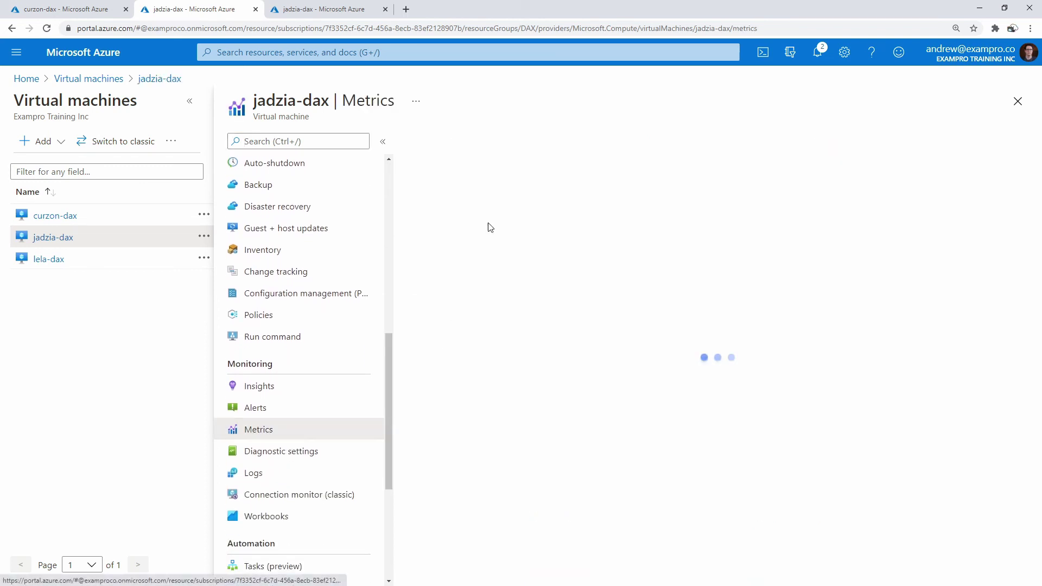
Step: Chart the Memory percentage metric for jadzia-dax from the Guest (classic) metric namespace
{"action": "left_click", "coordinate": [628, 244]}
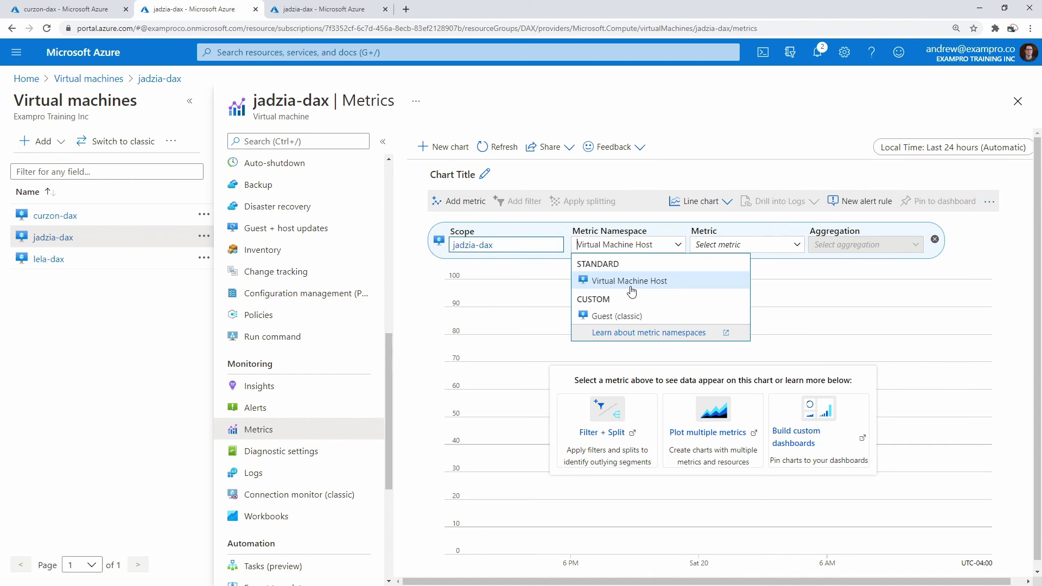
{"action": "left_click", "coordinate": [632, 317]}
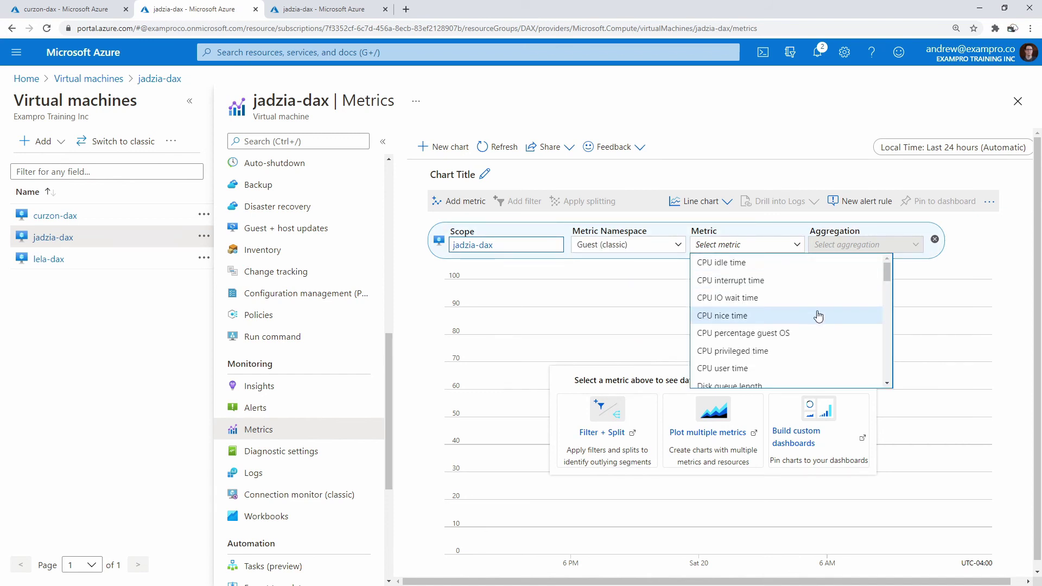
{"action": "scroll", "coordinate": [818, 317], "scroll_direction": "down", "scroll_amount": 1}
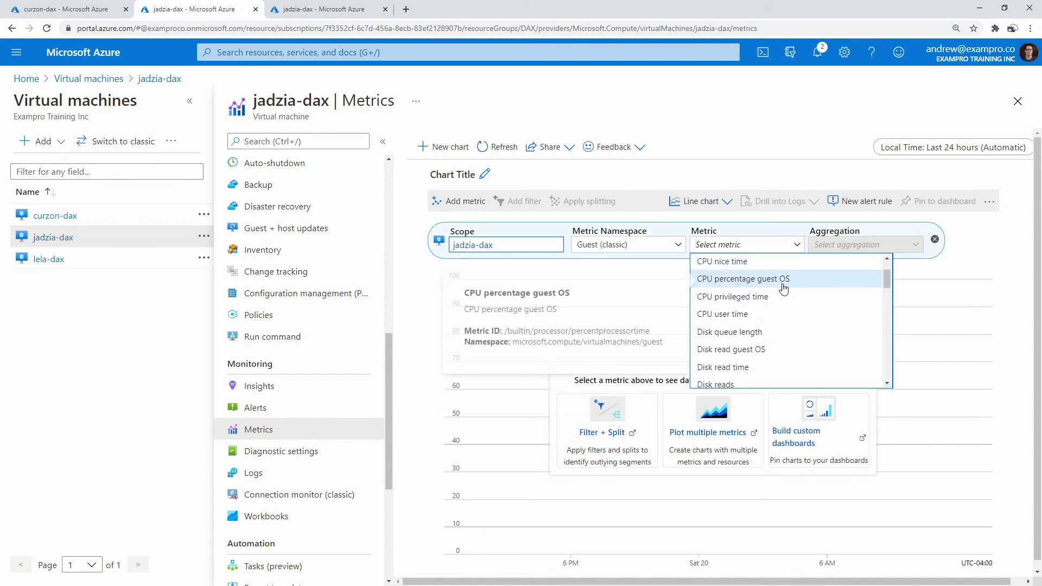
{"action": "type", "text": "mem"}
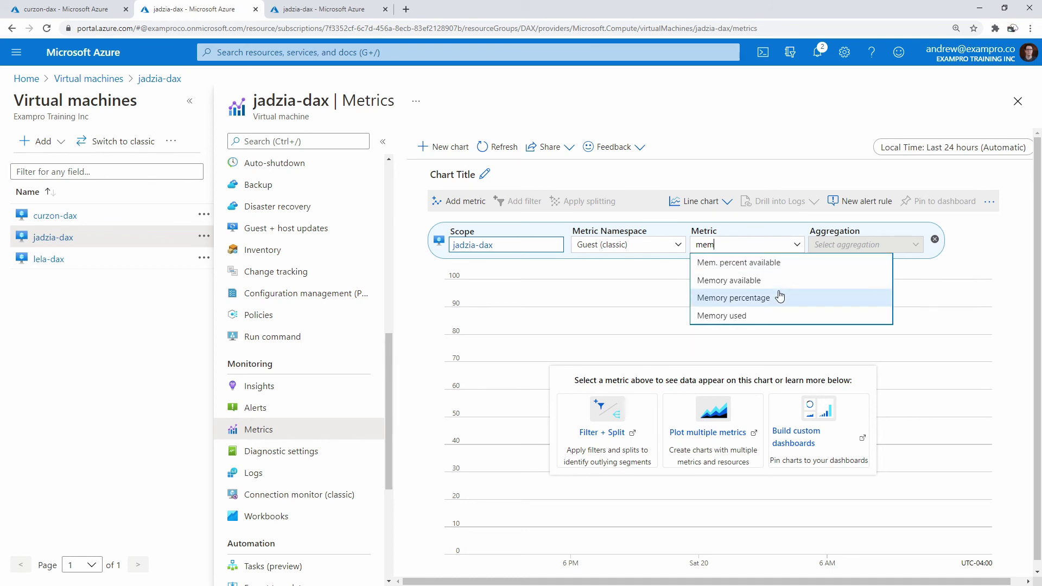
{"action": "left_click", "coordinate": [781, 297]}
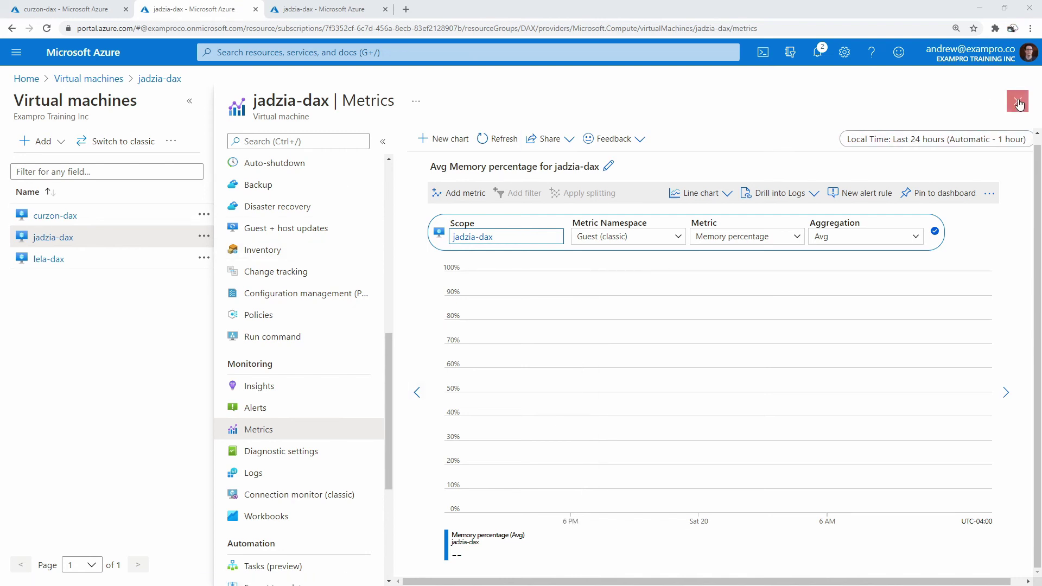
Step: Copy the public IP address from jadzia-dax's Overview page and open Cloud Shell
{"action": "scroll", "coordinate": [317, 226], "scroll_direction": "up", "scroll_amount": 9}
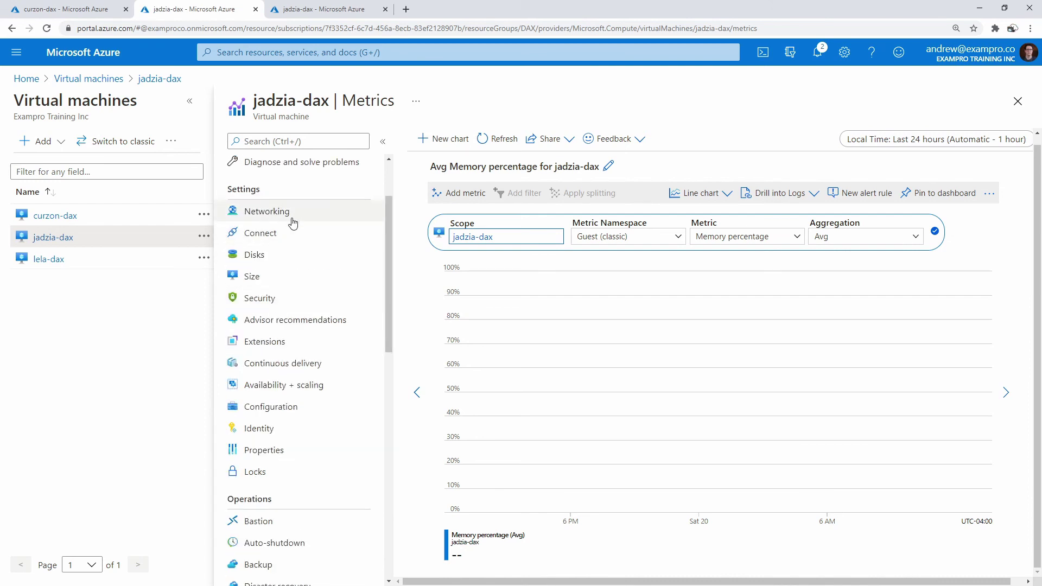
{"action": "left_click", "coordinate": [276, 173]}
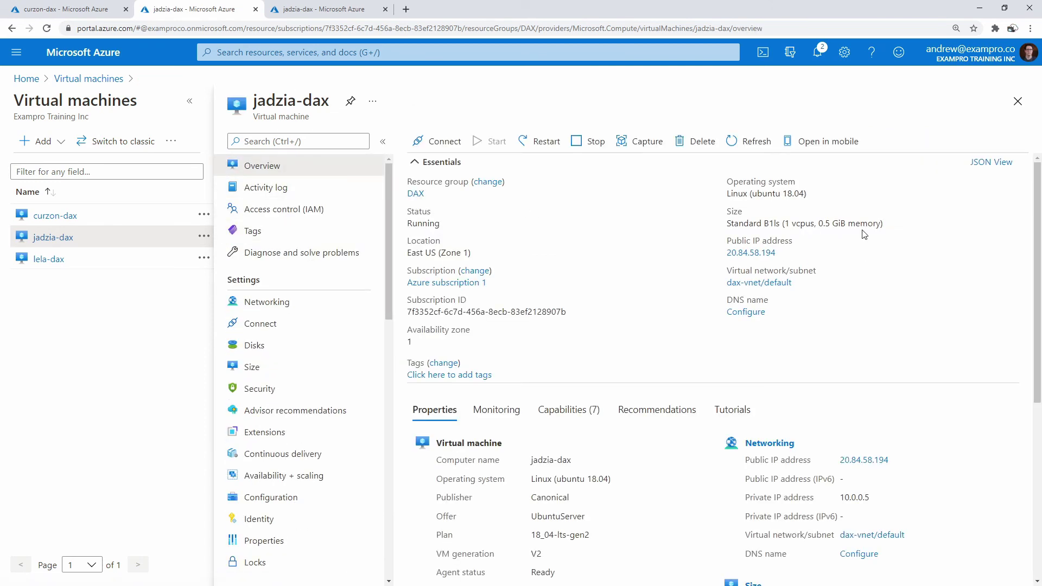
{"action": "left_click", "coordinate": [783, 252]}
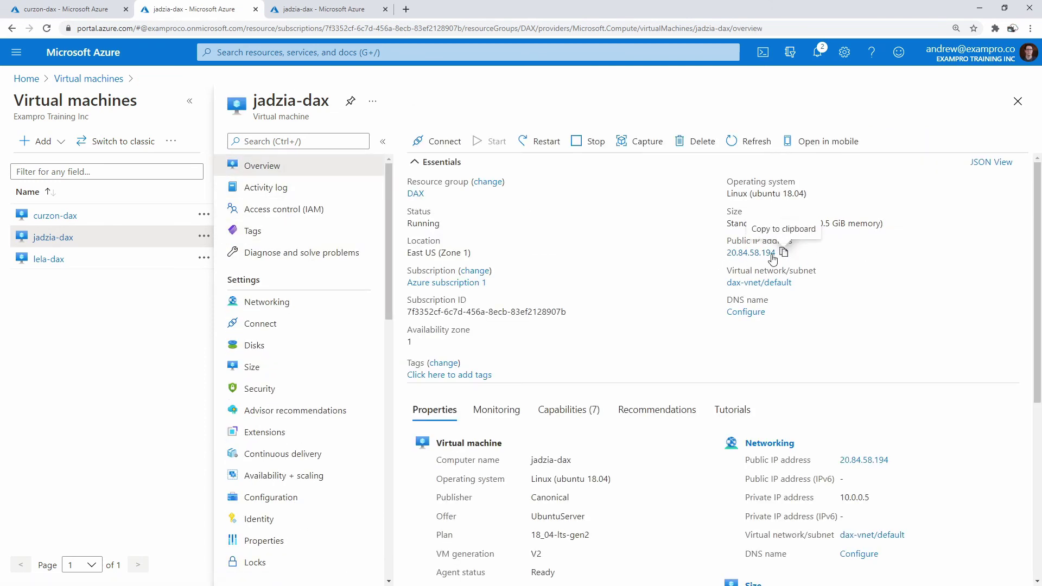
{"action": "left_click", "coordinate": [762, 53]}
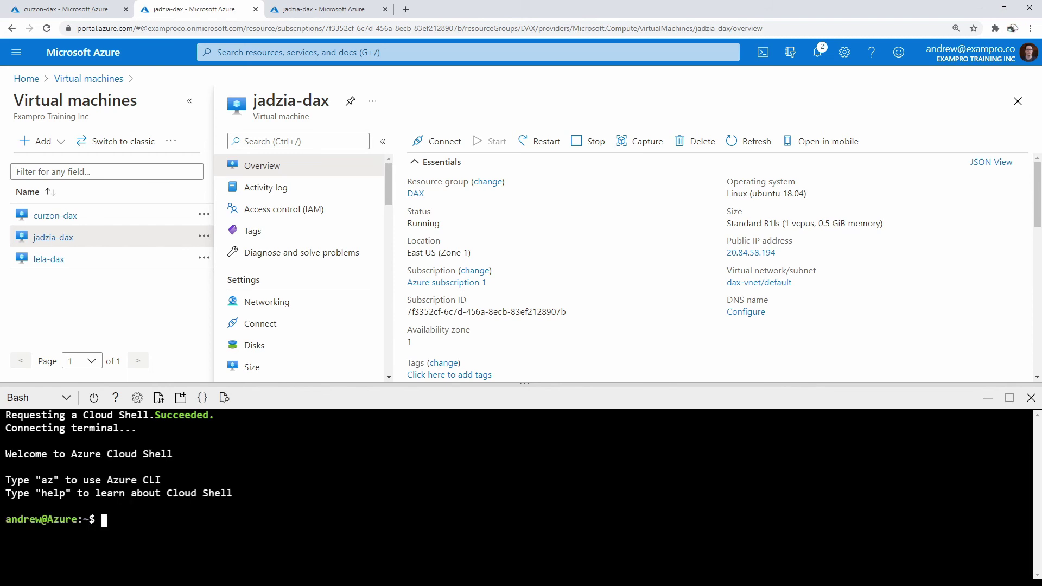
{"action": "type", "text": "ssh dax@"}
{"action": "right_click", "coordinate": [294, 356]}
{"action": "left_click", "coordinate": [350, 455]}
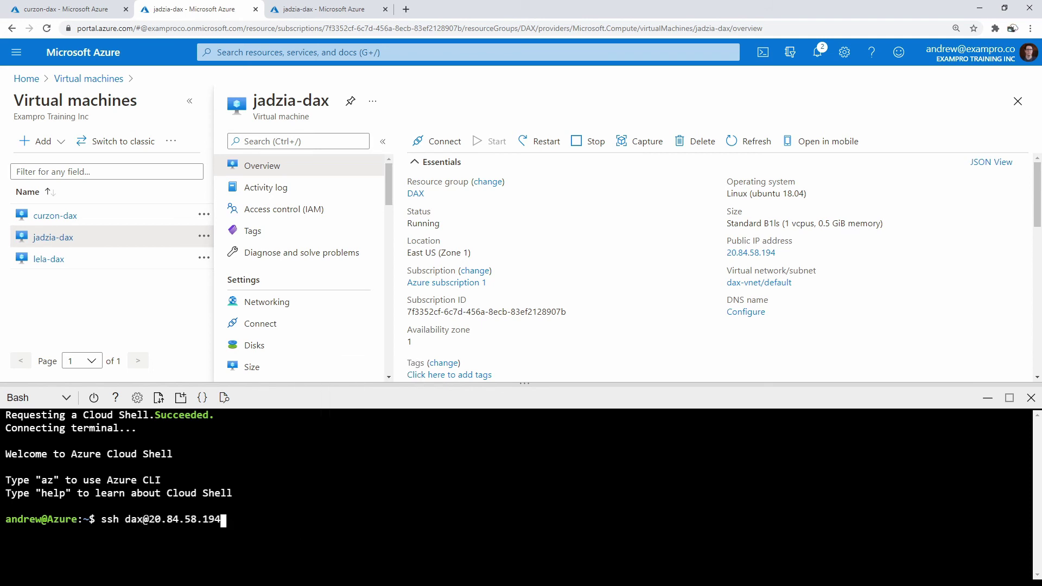
{"action": "key", "text": "Return"}
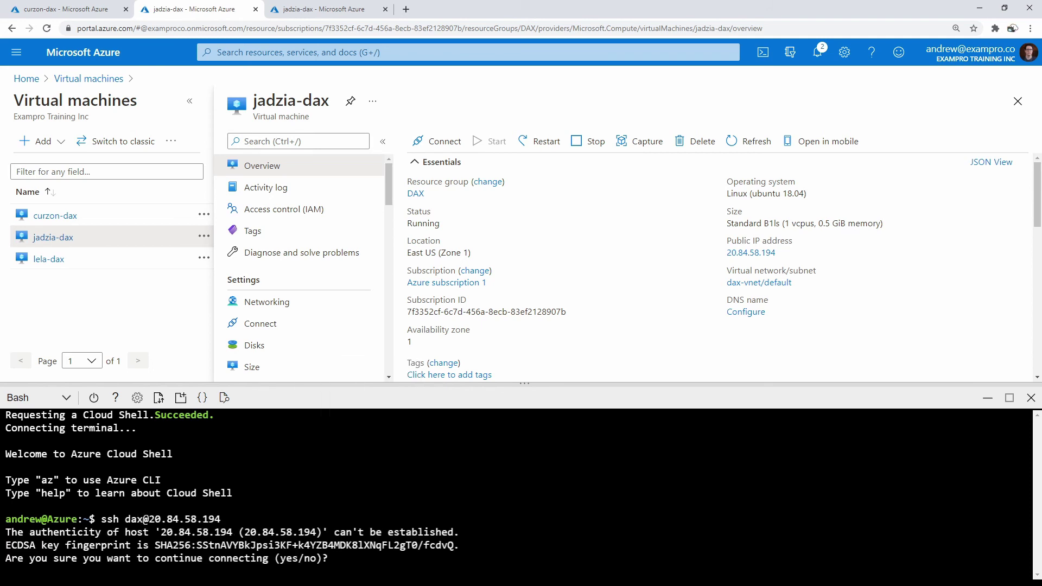
{"action": "type", "text": "yes"}
{"action": "key", "text": "Return"}
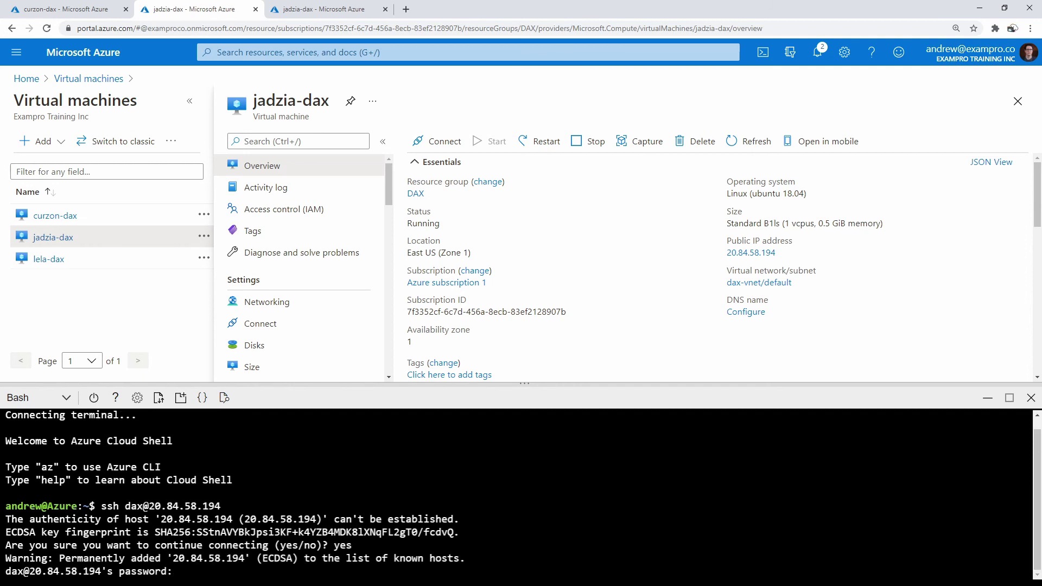
{"action": "key", "text": "Return"}
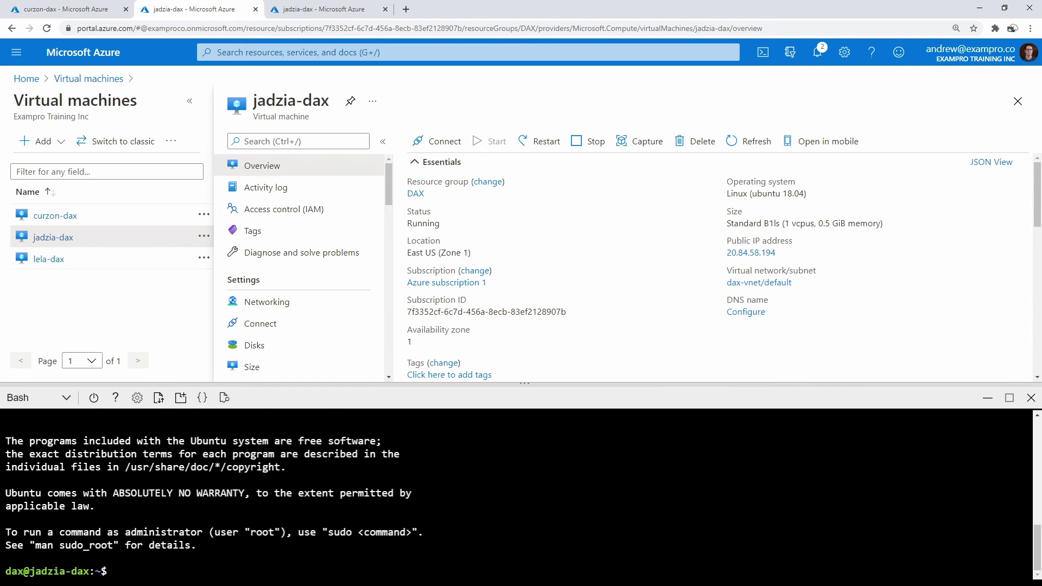
Step: Install the stress tool with sudo snap install stress-ng and enlarge the Cloud Shell pane
{"action": "type", "text": "sudo snap install stres"}
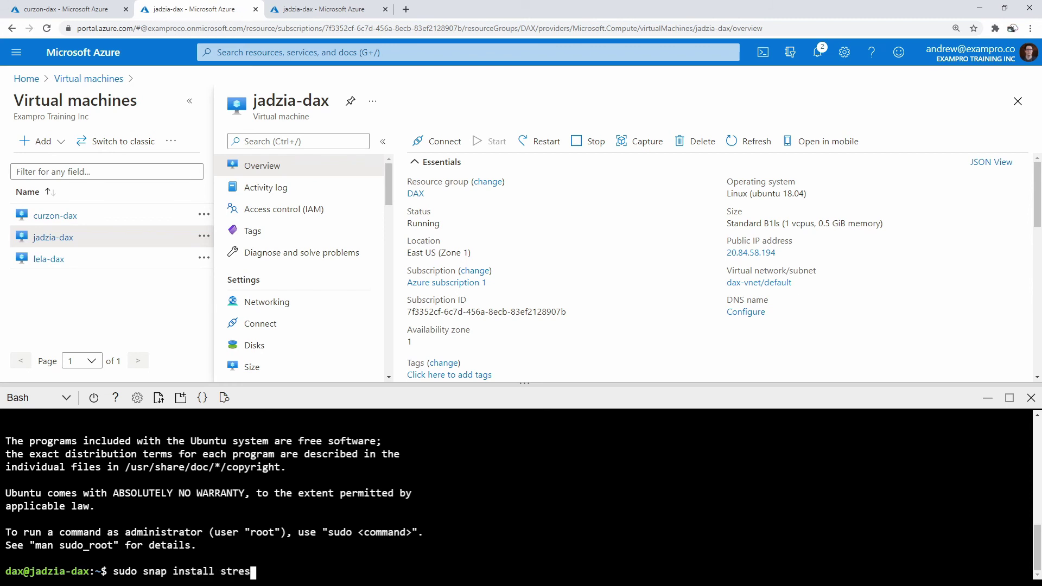
{"action": "type", "text": "snng"}
{"action": "key", "text": "Return"}
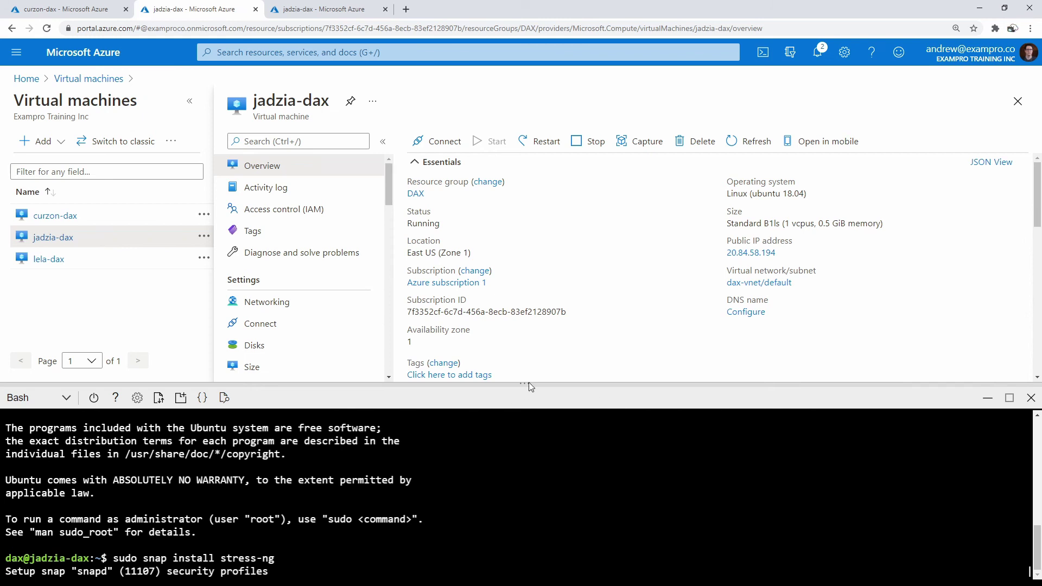
{"action": "left_click_drag", "start_coordinate": [528, 383], "coordinate": [525, 365]}
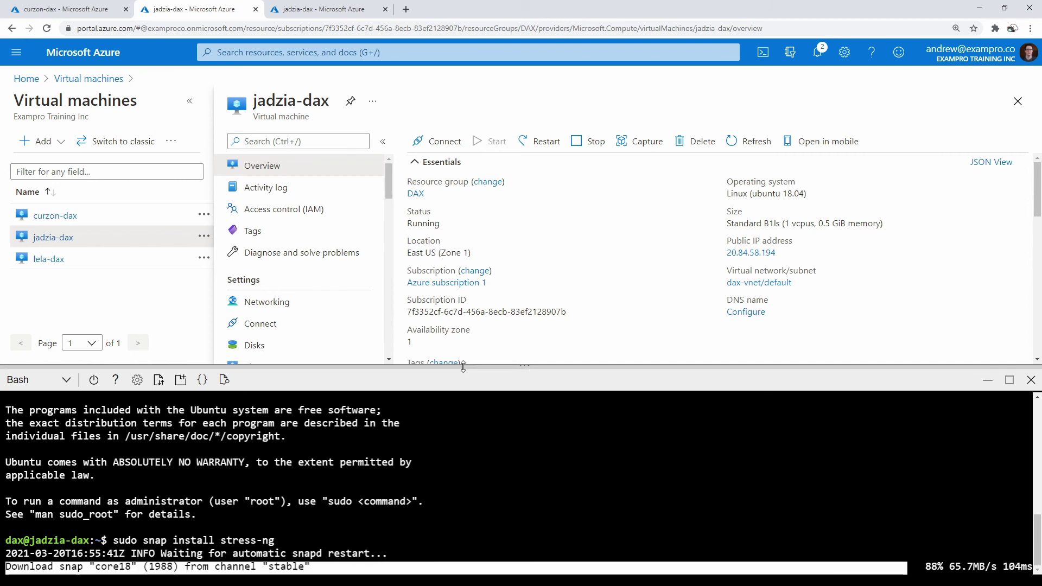
{"action": "left_click_drag", "start_coordinate": [463, 366], "coordinate": [462, 322]}
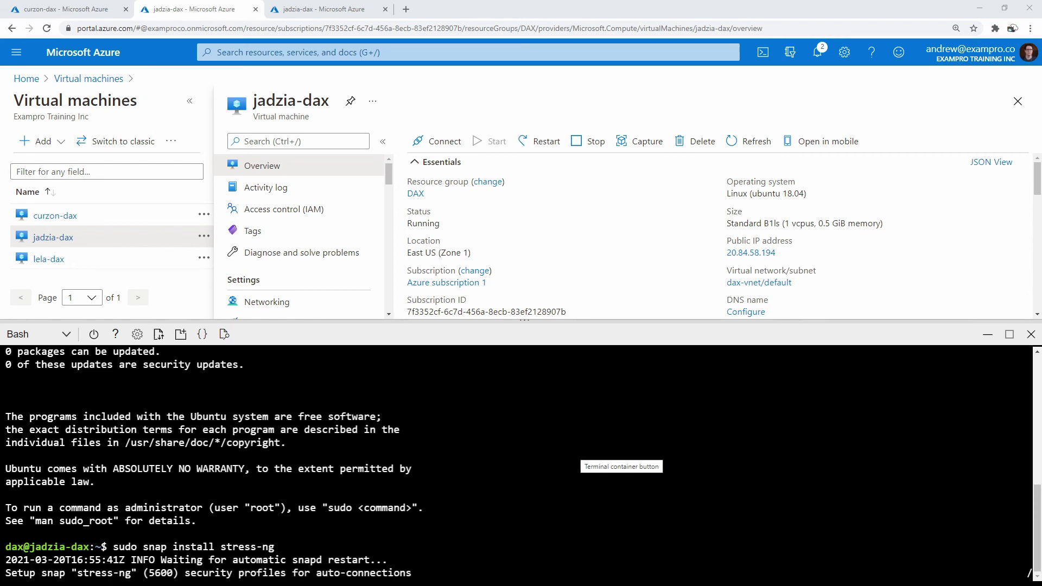
Step: Run stress-ng --vm-bytes $(awk '/MemAvailable/{printf "%d\n", $2 * 0.9;}' < /proc/meminfo)k --vm-keep -m 1 in the SSH session
{"action": "right_click", "coordinate": [434, 460]}
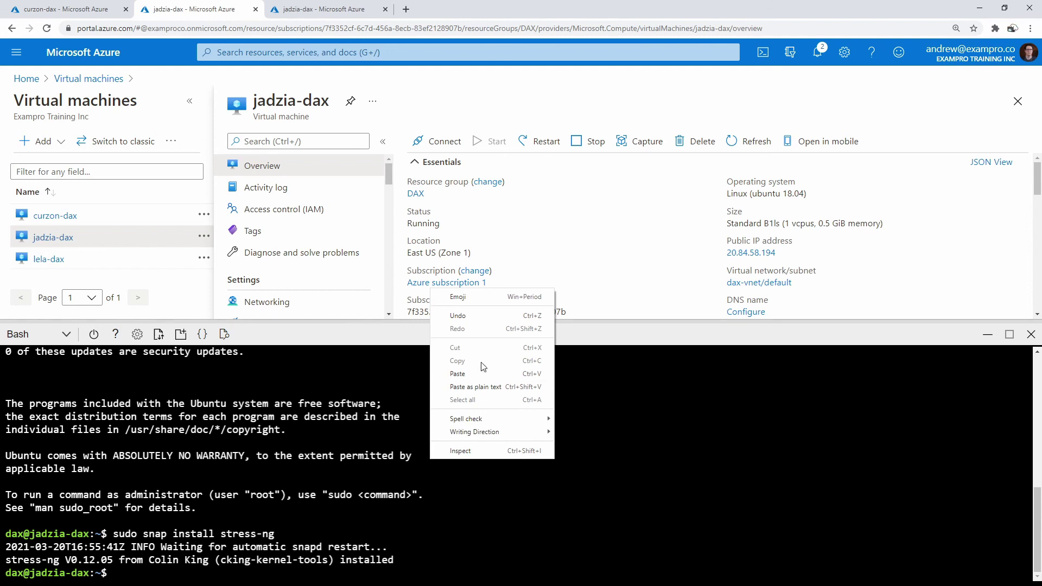
{"action": "left_click", "coordinate": [450, 372]}
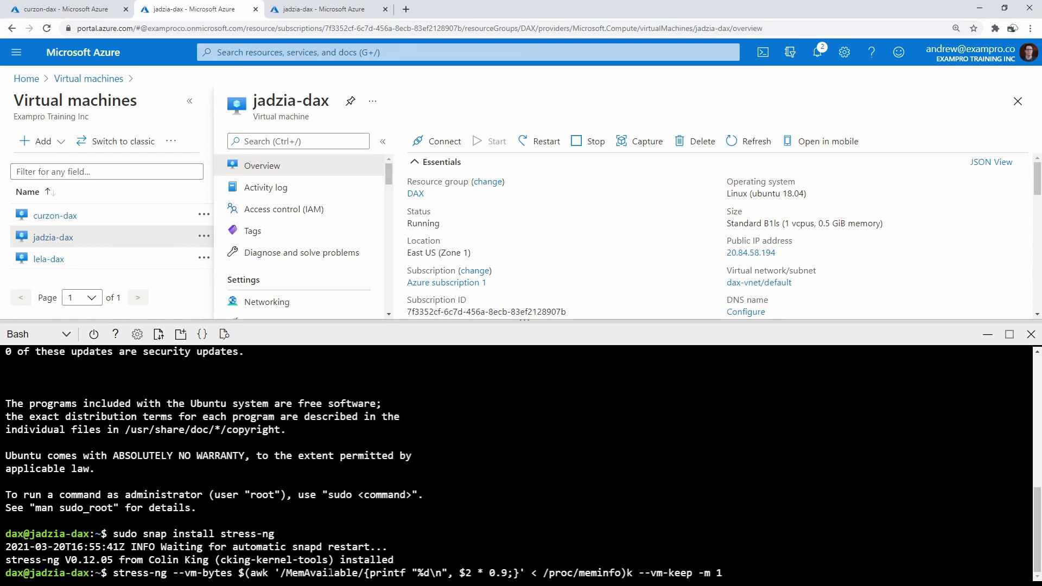
{"action": "left_click_drag", "start_coordinate": [508, 573], "coordinate": [488, 573]}
{"action": "left_click", "coordinate": [489, 573]}
{"action": "key", "text": "Return"}
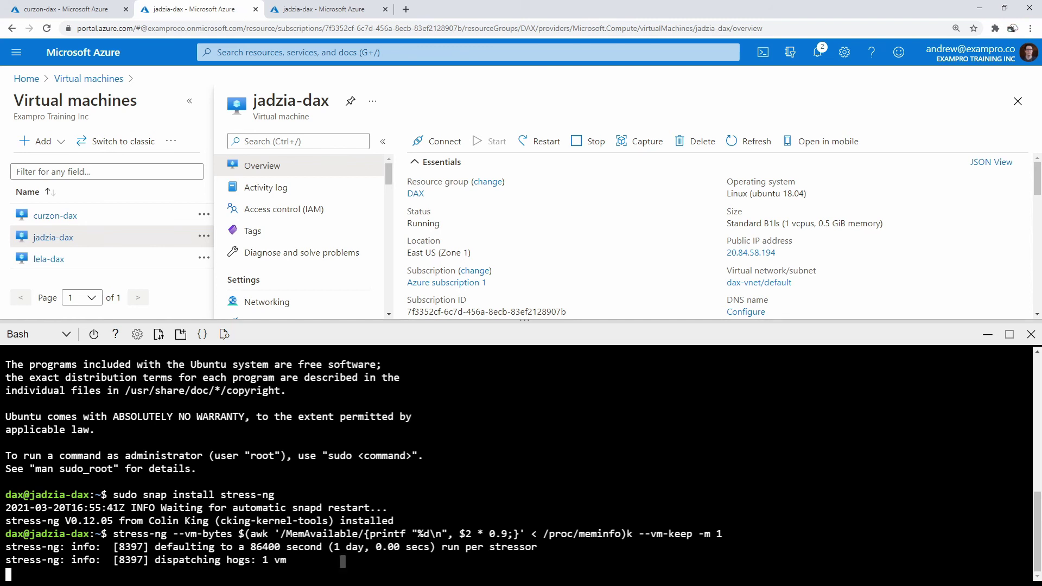
Step: Check the stress test's run duration in the terminal and minimize the Cloud Shell pane
{"action": "left_click_drag", "start_coordinate": [346, 562], "coordinate": [223, 548]}
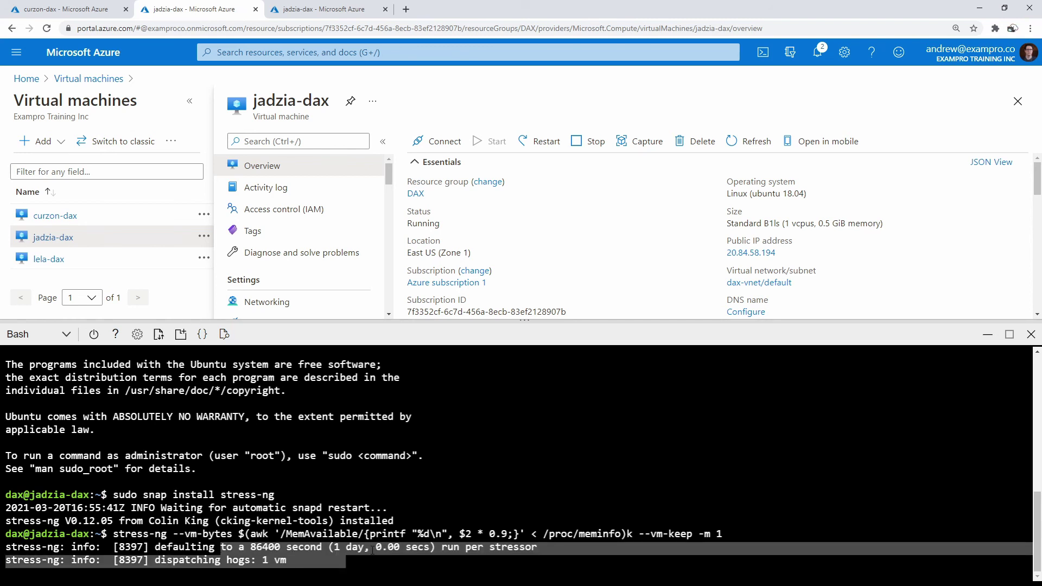
{"action": "left_click", "coordinate": [987, 335]}
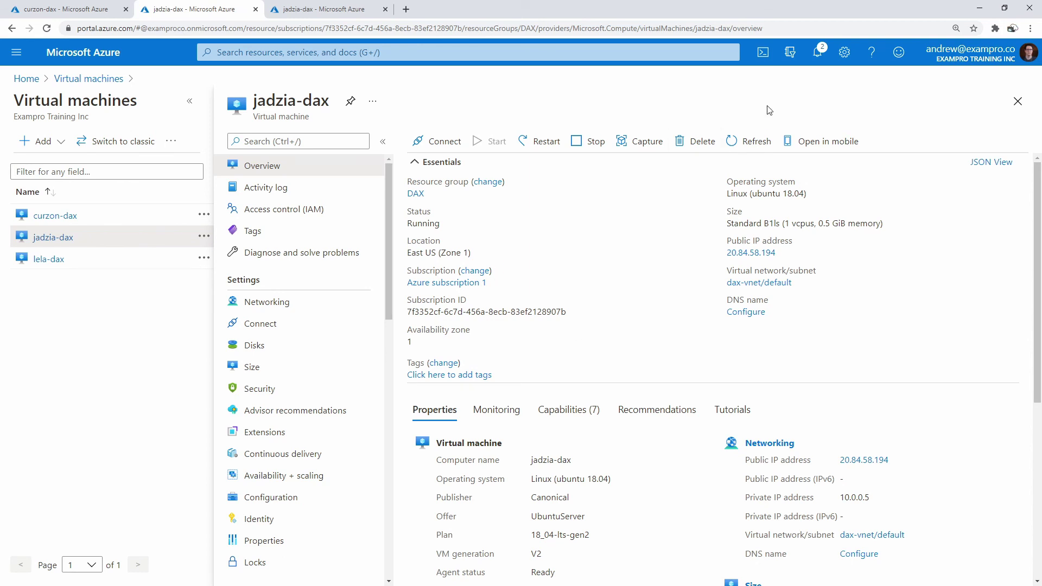
{"action": "left_click", "coordinate": [763, 52]}
{"action": "left_click", "coordinate": [987, 336]}
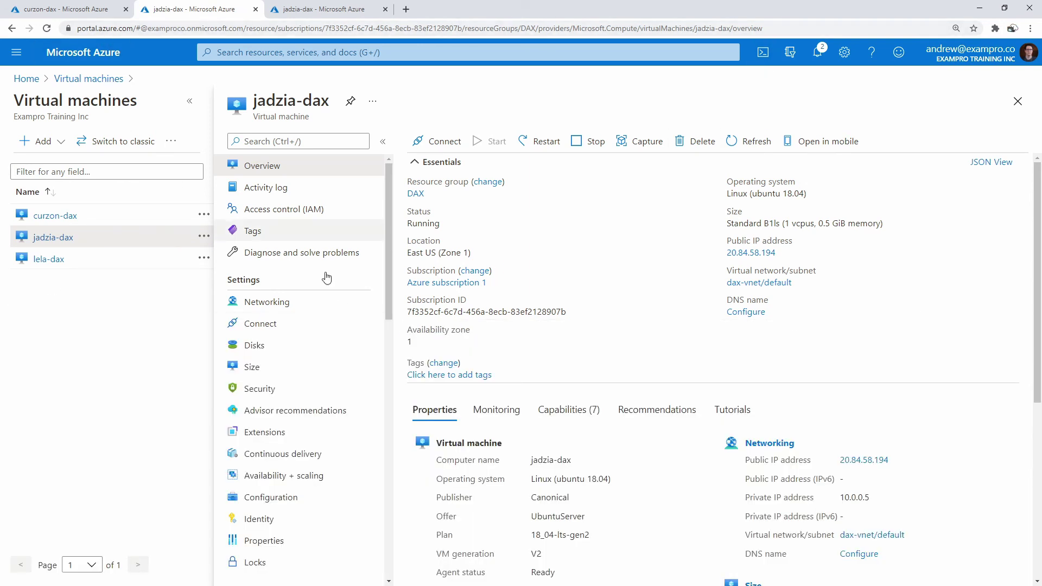
Step: Open the Logs page of jadzia-dax and run the Virtual Machine available memory example from the Performance queries
{"action": "left_click_drag", "start_coordinate": [392, 250], "coordinate": [407, 426]}
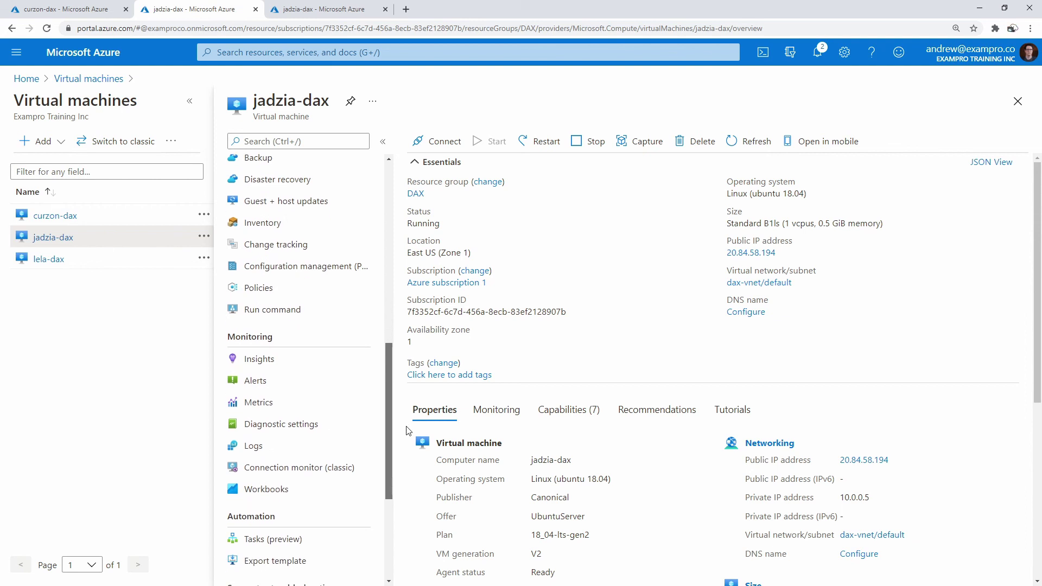
{"action": "left_click", "coordinate": [333, 444]}
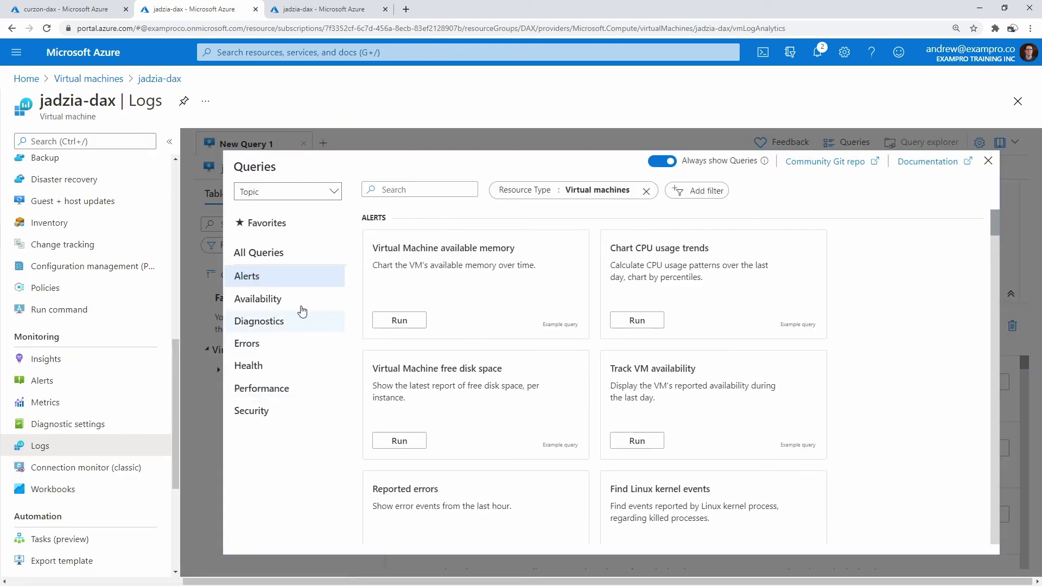
{"action": "left_click", "coordinate": [296, 389]}
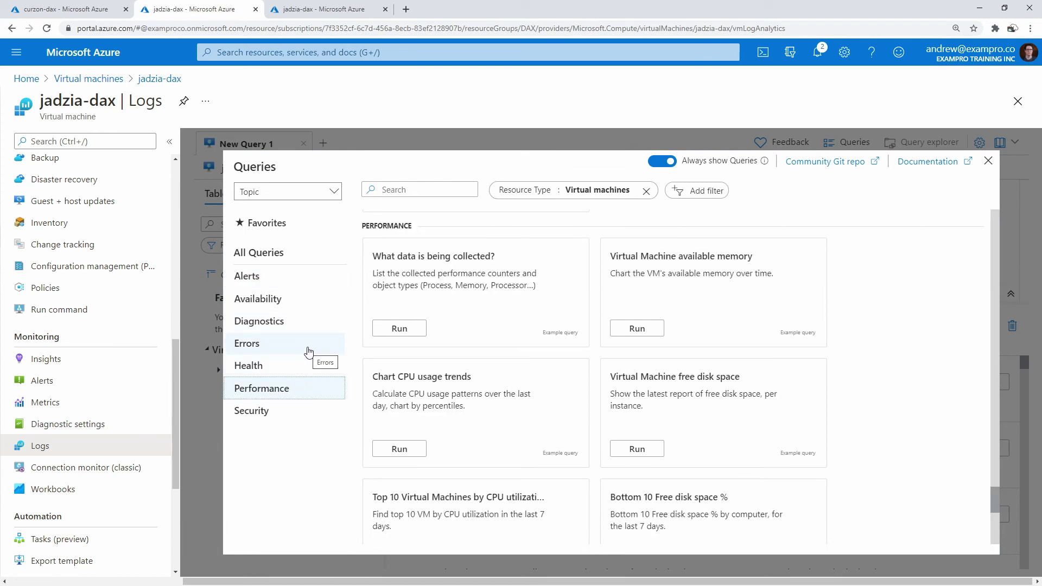
{"action": "left_click", "coordinate": [637, 329]}
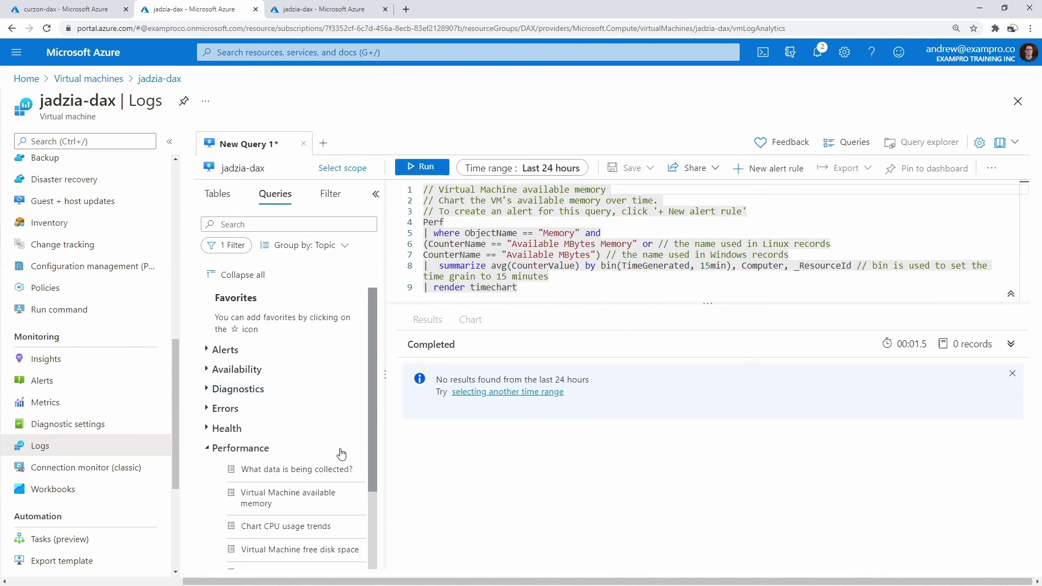
{"action": "left_click", "coordinate": [431, 171]}
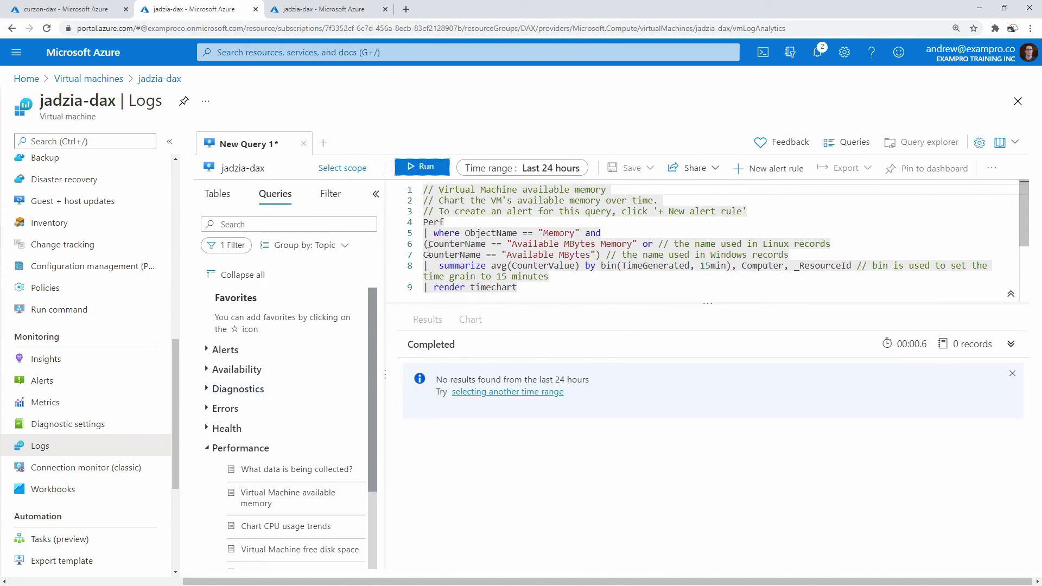
Step: Replace the query text with the "What data is being collected?" example from the Performance group and run it
{"action": "left_click", "coordinate": [701, 264]}
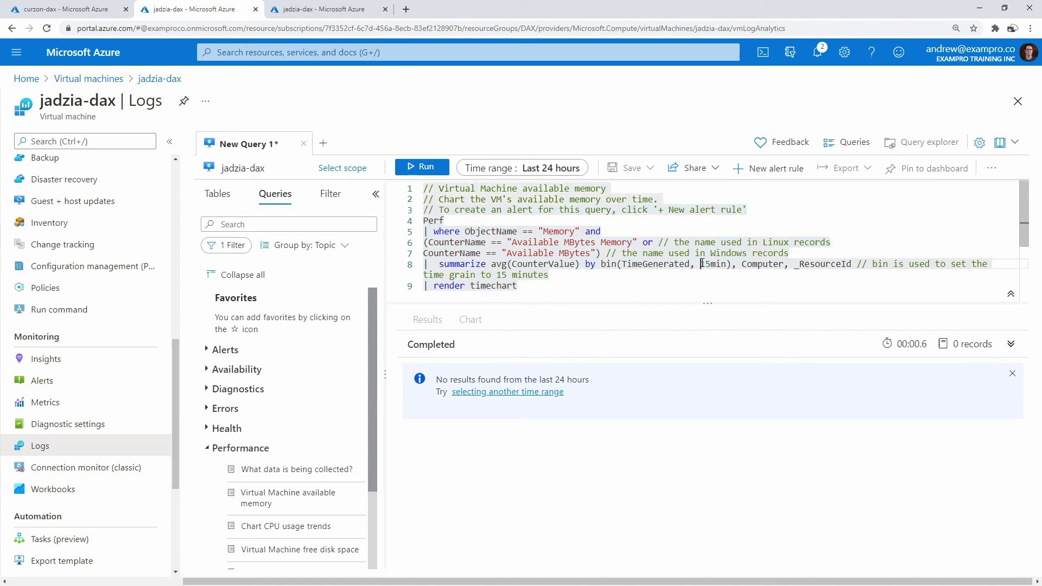
{"action": "key", "text": "ctrl+a"}
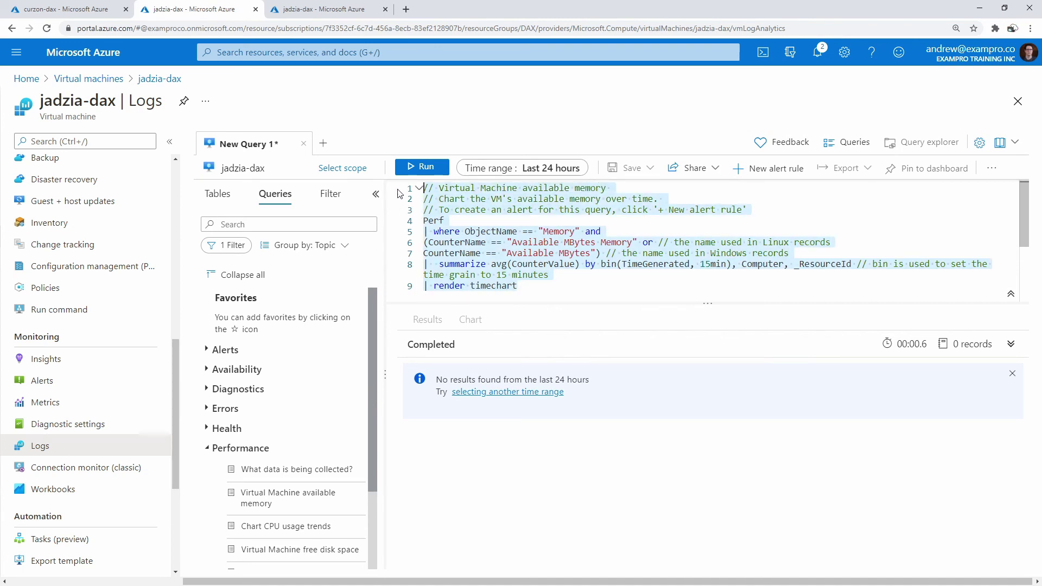
{"action": "key", "text": "Delete"}
{"action": "left_click", "coordinate": [296, 469]}
{"action": "left_click", "coordinate": [423, 168]}
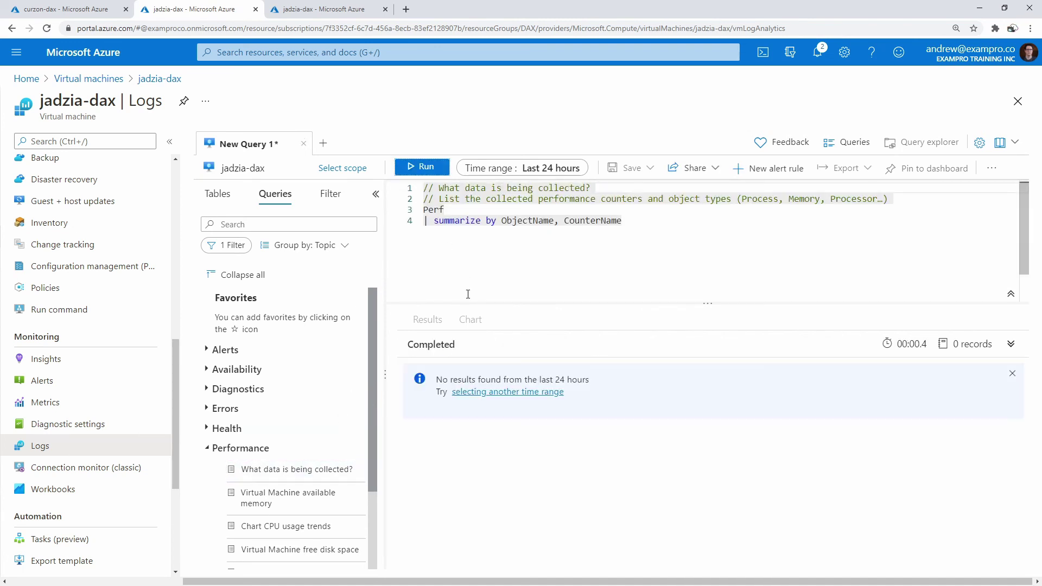
{"action": "left_click", "coordinate": [425, 169]}
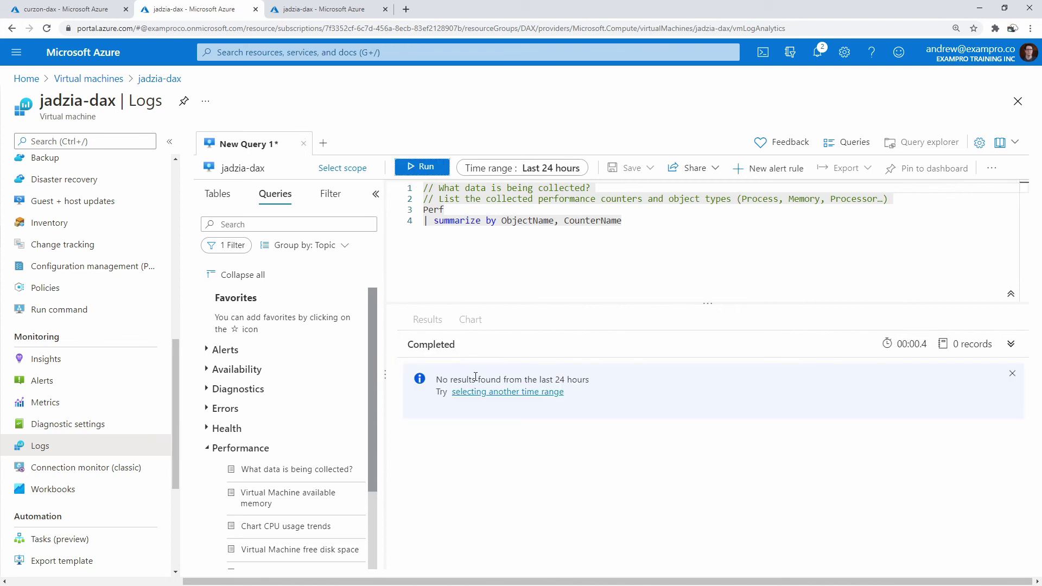
{"action": "left_click", "coordinate": [425, 167]}
Step: Go to Log Analytics workspaces and open the workspace in DefaultResourceGroup-EUS2
{"action": "left_click", "coordinate": [293, 52]}
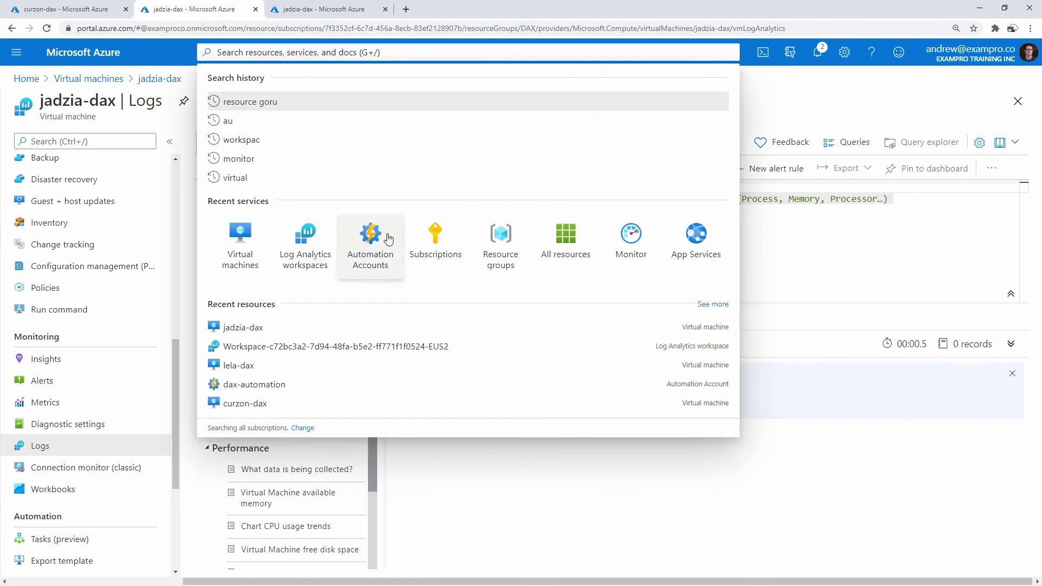
{"action": "left_click", "coordinate": [305, 241]}
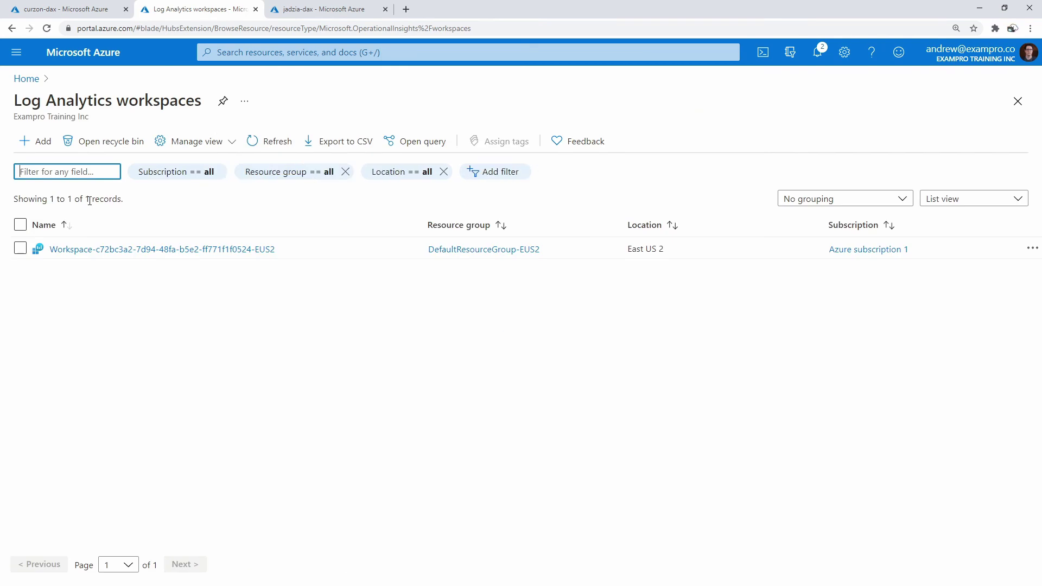
{"action": "left_click", "coordinate": [132, 252]}
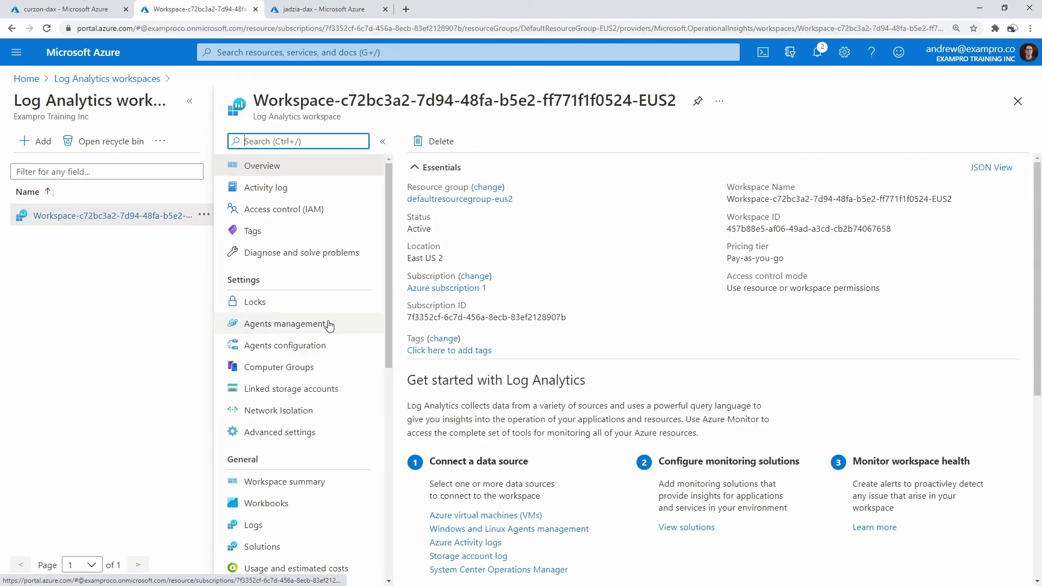
Step: Open the workspace's Agents configuration and add the Process Used Memory counter to the Linux performance counters
{"action": "left_click", "coordinate": [334, 345]}
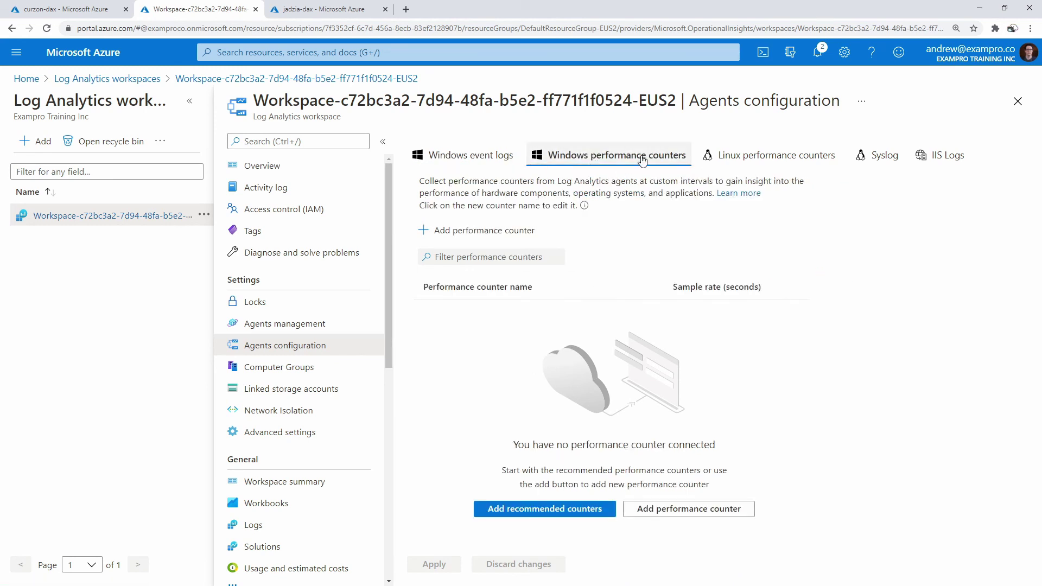
{"action": "left_click", "coordinate": [725, 156]}
{"action": "left_click", "coordinate": [498, 218]}
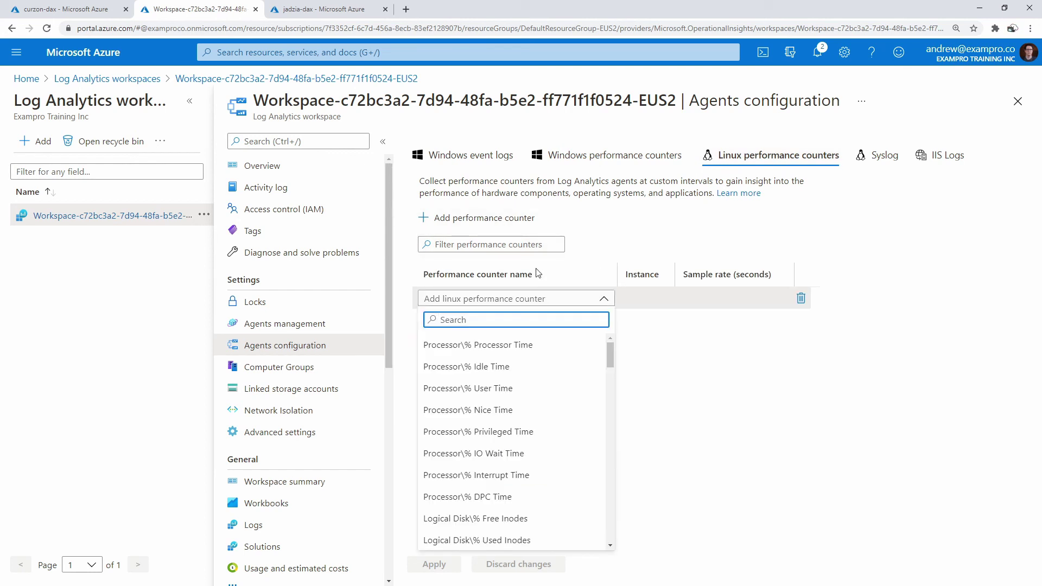
{"action": "type", "text": "mem"}
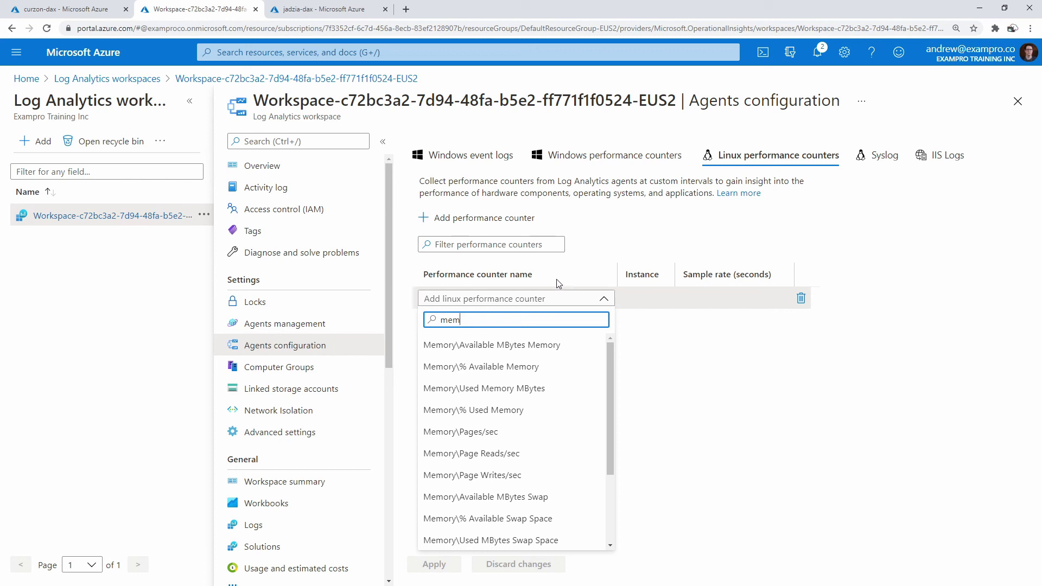
{"action": "left_click_drag", "start_coordinate": [609, 355], "coordinate": [610, 436]}
{"action": "left_click", "coordinate": [540, 519]}
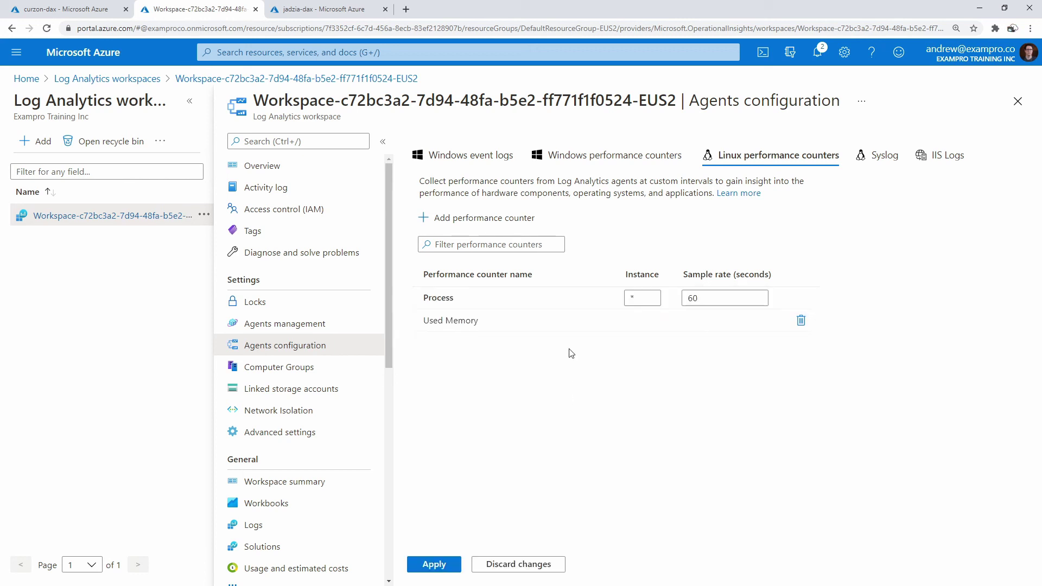
Step: Add the Logical Disk % Used Space and Processor % Processor Time counters to the Linux performance counters
{"action": "left_click", "coordinate": [477, 218]}
{"action": "left_click", "coordinate": [499, 299]}
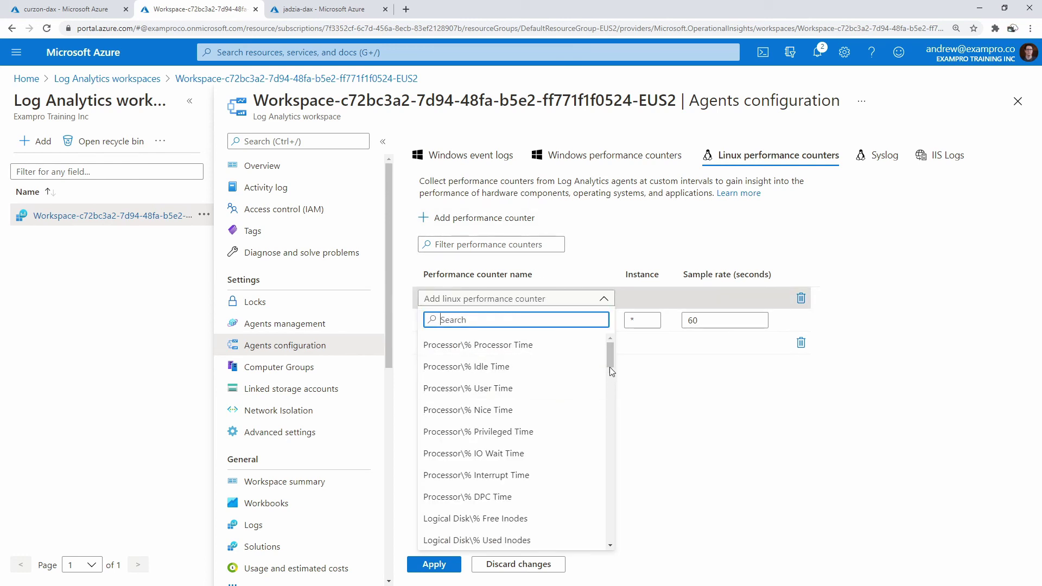
{"action": "left_click_drag", "start_coordinate": [610, 367], "coordinate": [610, 390]}
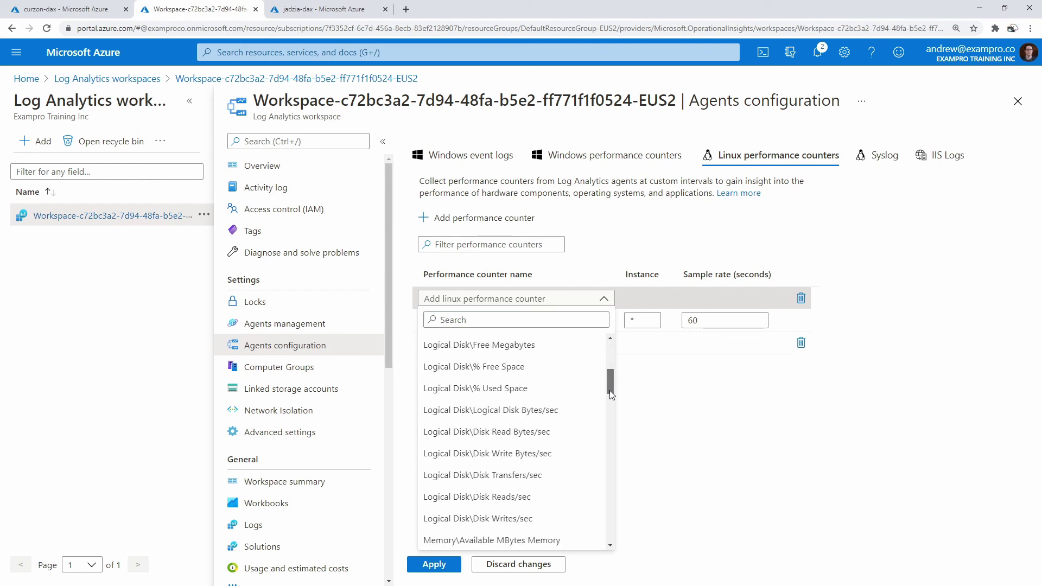
{"action": "left_click", "coordinate": [558, 389]}
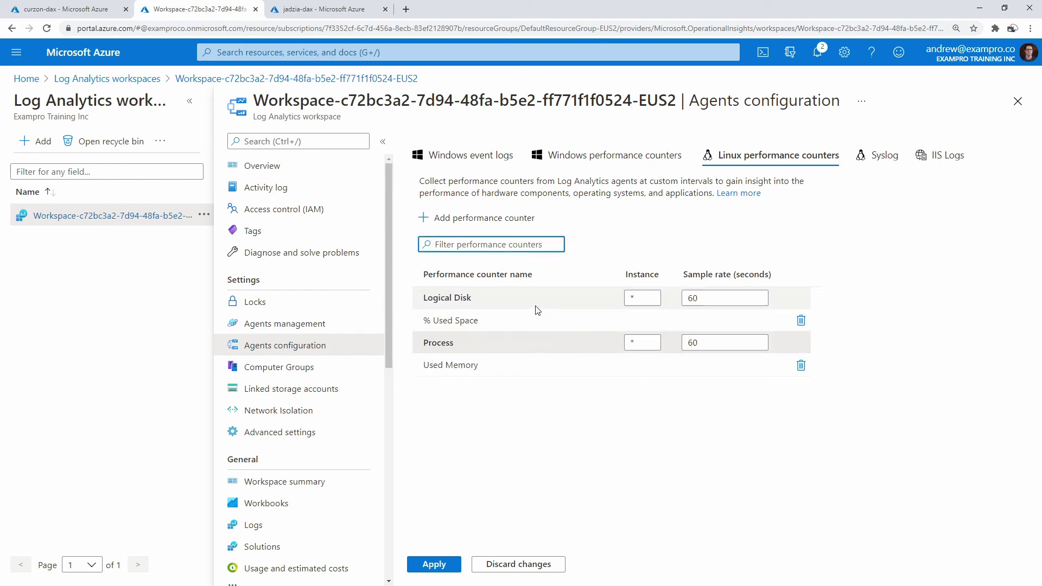
{"action": "left_click", "coordinate": [477, 218]}
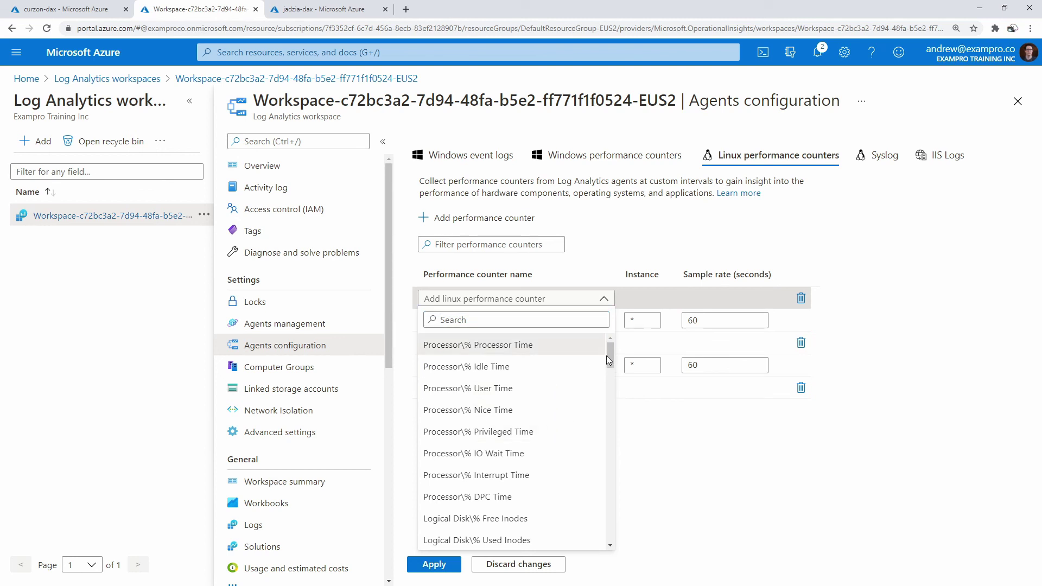
{"action": "left_click", "coordinate": [574, 345]}
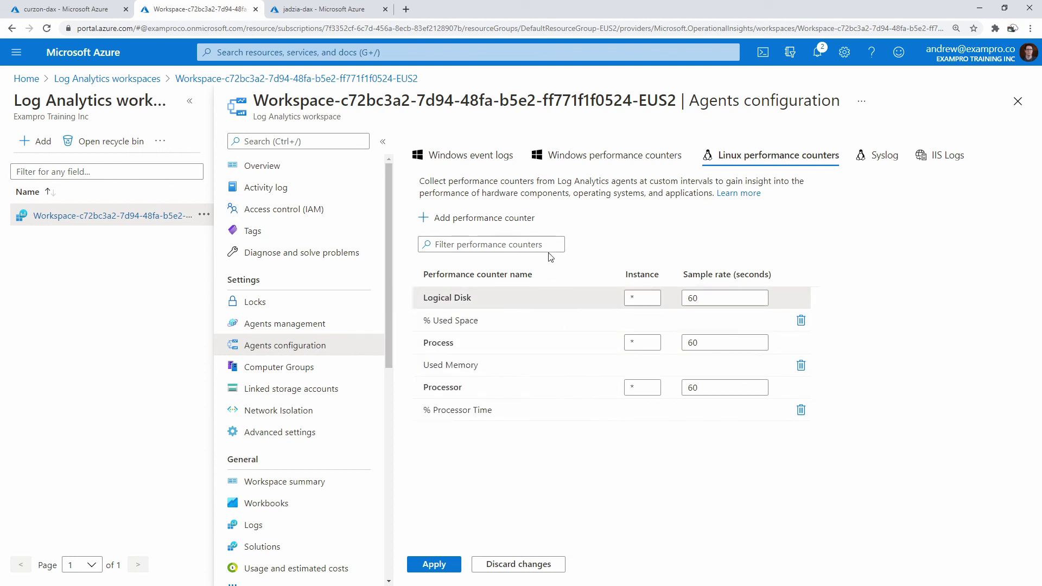
Step: Add the Logical Disk Disk Reads/sec Linux counter, apply the agents configuration and dismiss the notification
{"action": "left_click", "coordinate": [515, 218]}
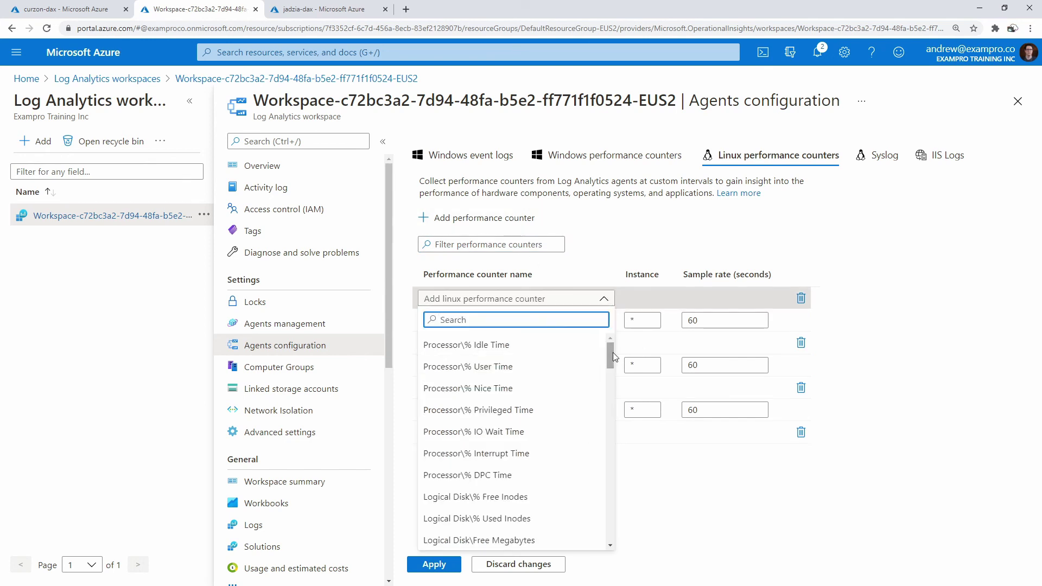
{"action": "scroll", "coordinate": [600, 360], "scroll_direction": "down", "scroll_amount": 3}
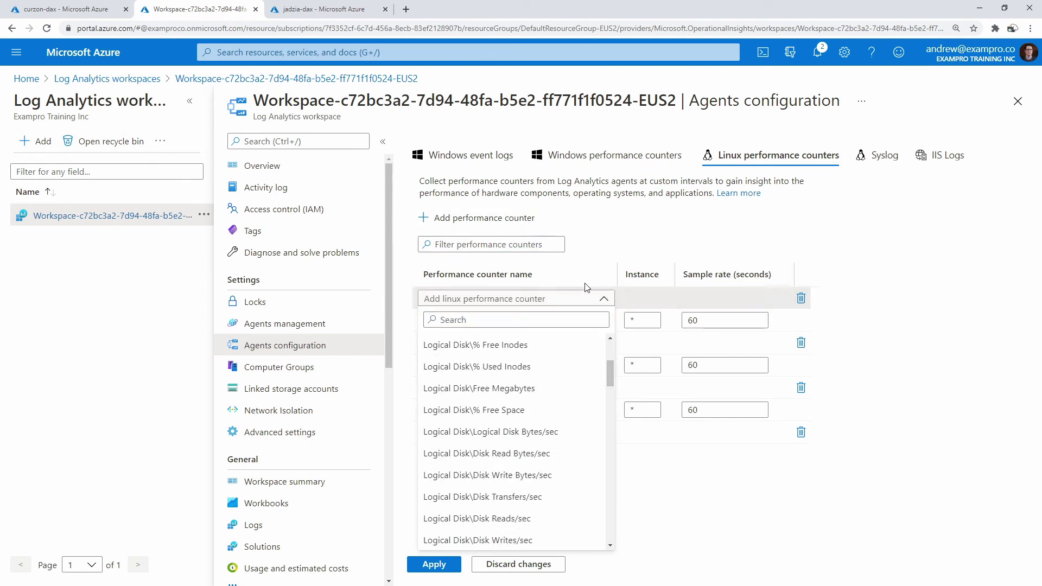
{"action": "left_click", "coordinate": [589, 296]}
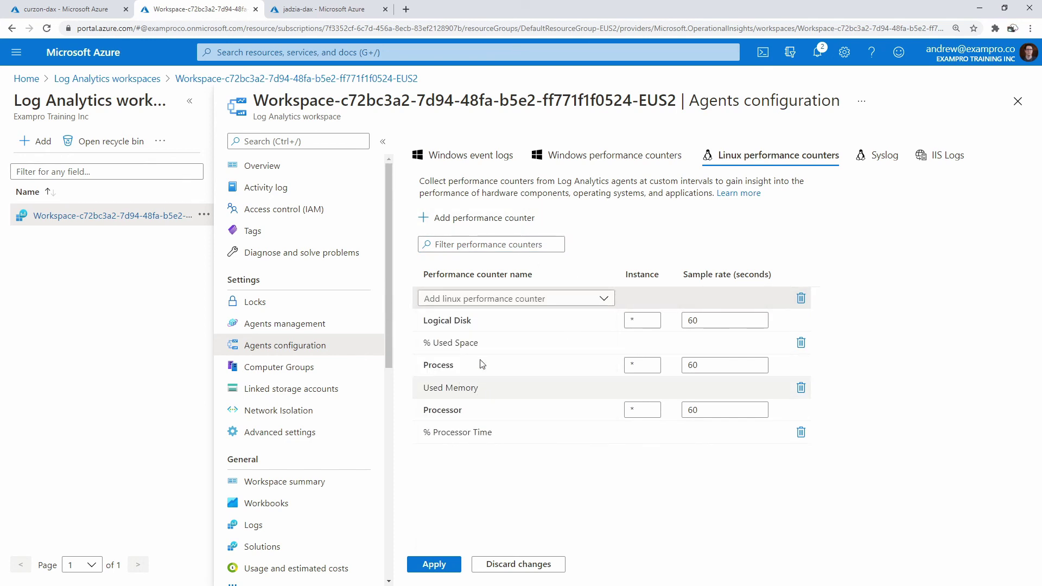
{"action": "left_click", "coordinate": [513, 218]}
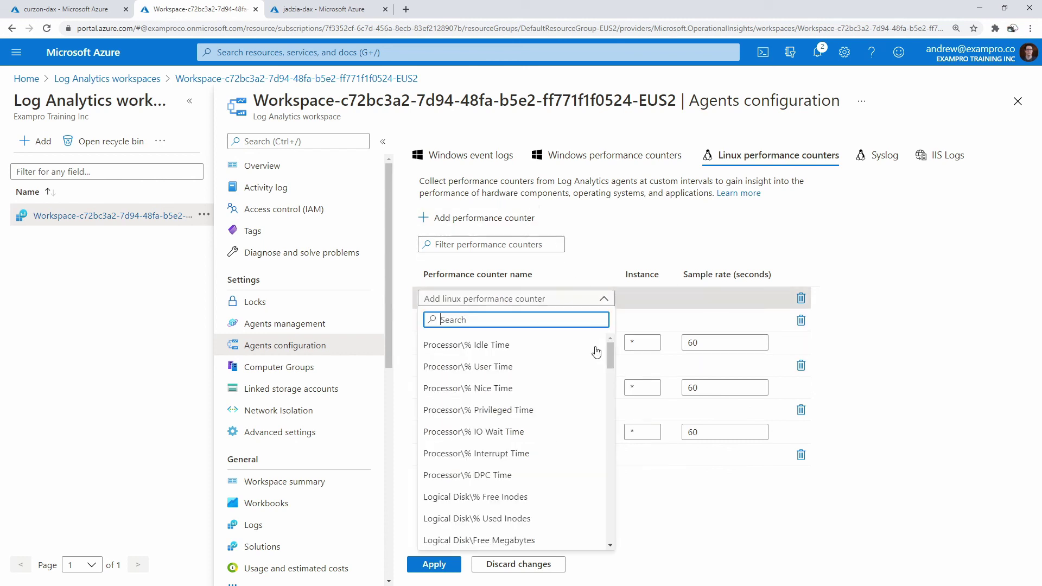
{"action": "left_click_drag", "start_coordinate": [606, 361], "coordinate": [610, 383]}
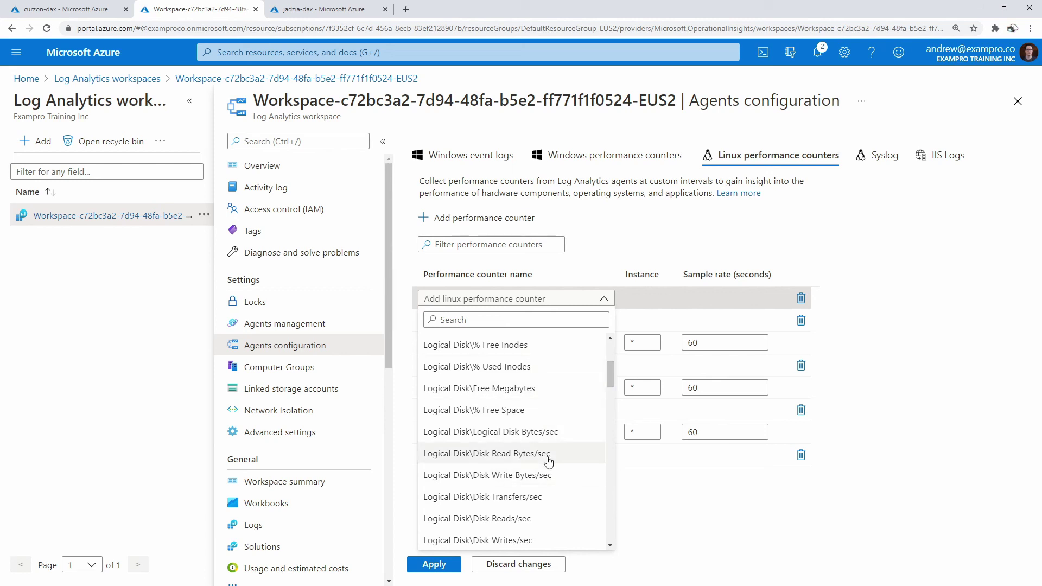
{"action": "scroll", "coordinate": [545, 501], "scroll_direction": "down", "scroll_amount": 1}
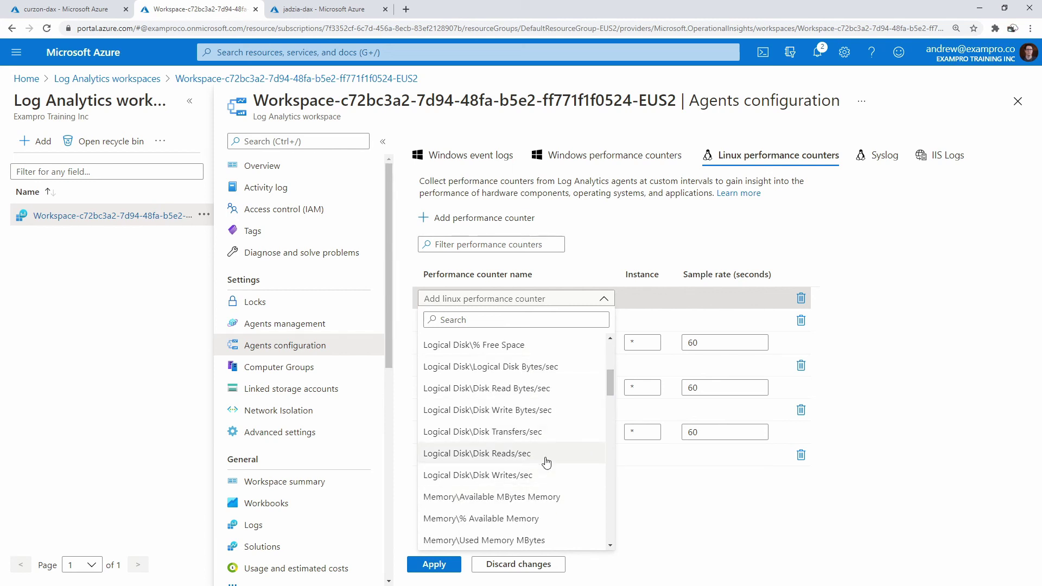
{"action": "left_click", "coordinate": [543, 455]}
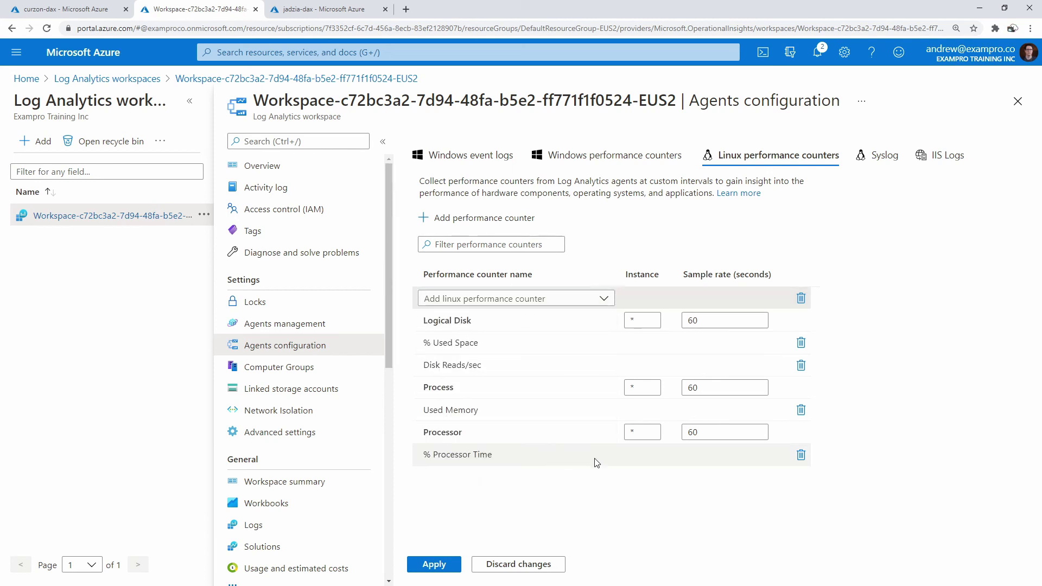
{"action": "left_click", "coordinate": [434, 566]}
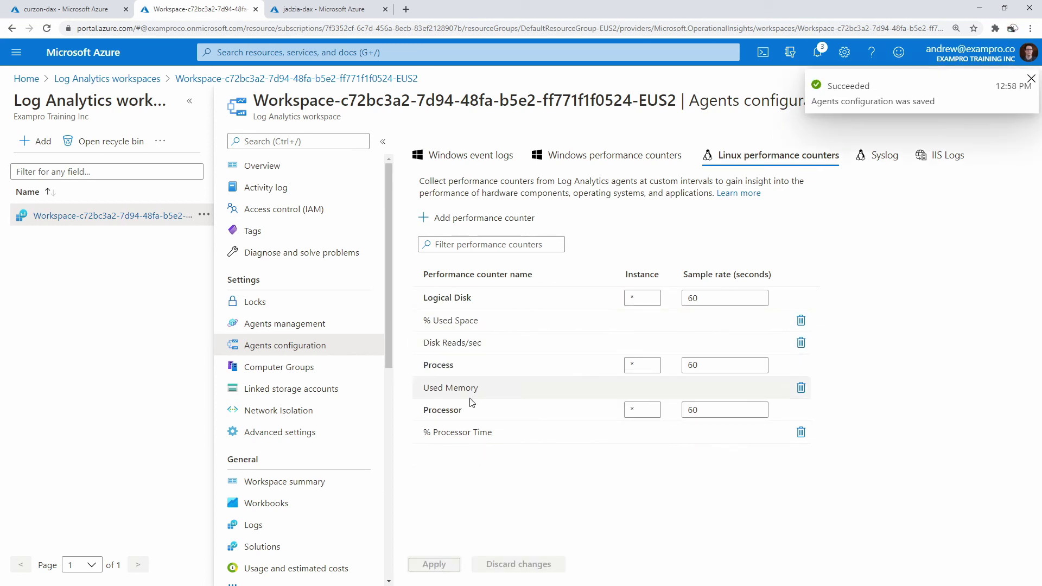
{"action": "left_click", "coordinate": [1030, 80]}
Step: View the Syslog and Windows event log collection settings and open Agents management
{"action": "left_click", "coordinate": [884, 155]}
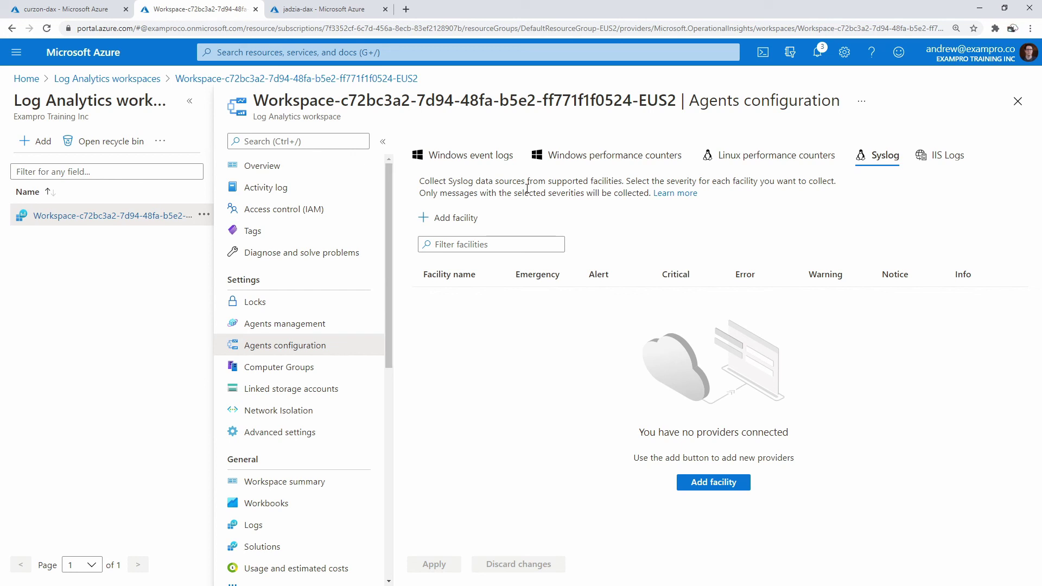
{"action": "left_click", "coordinate": [471, 157]}
{"action": "left_click", "coordinate": [314, 324]}
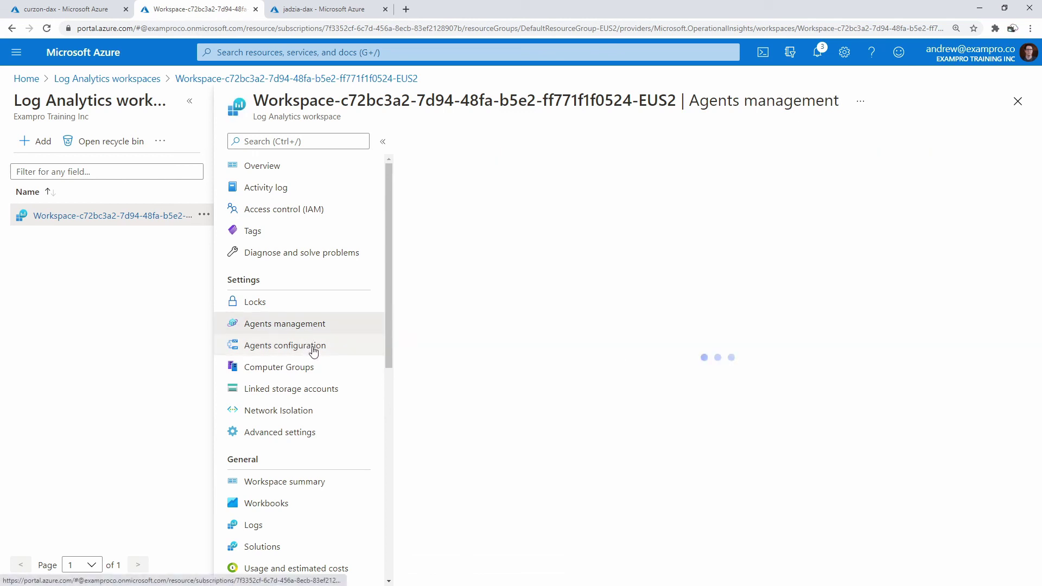
Step: Return to Agents configuration and add Memory\Pool Paged Allocs as a Windows performance counter
{"action": "left_click", "coordinate": [339, 345]}
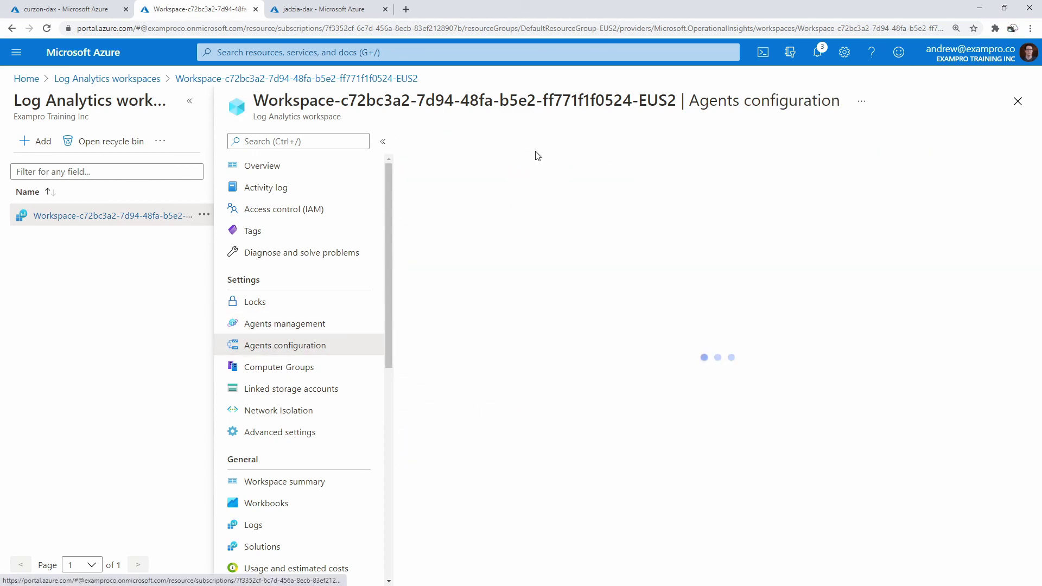
{"action": "left_click", "coordinate": [570, 156]}
{"action": "left_click", "coordinate": [472, 230]}
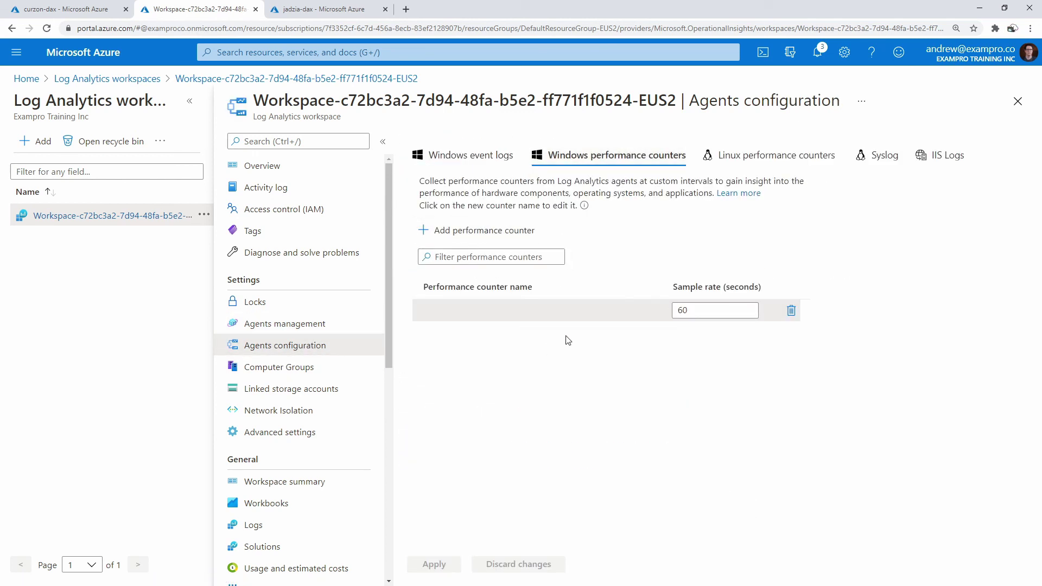
{"action": "left_click", "coordinate": [552, 307]}
{"action": "type", "text": "mem"}
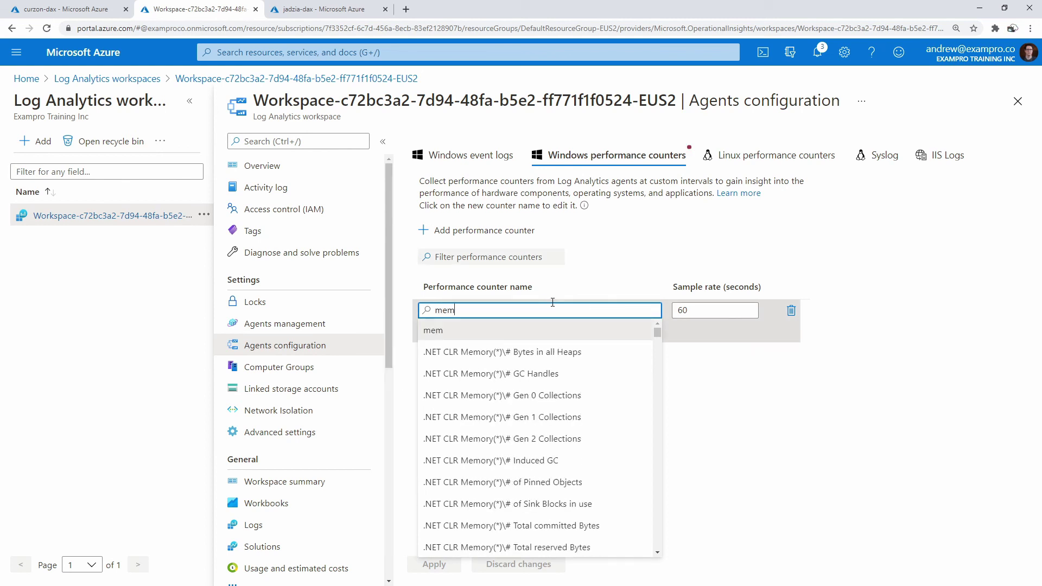
{"action": "scroll", "coordinate": [564, 412], "scroll_direction": "down", "scroll_amount": 10}
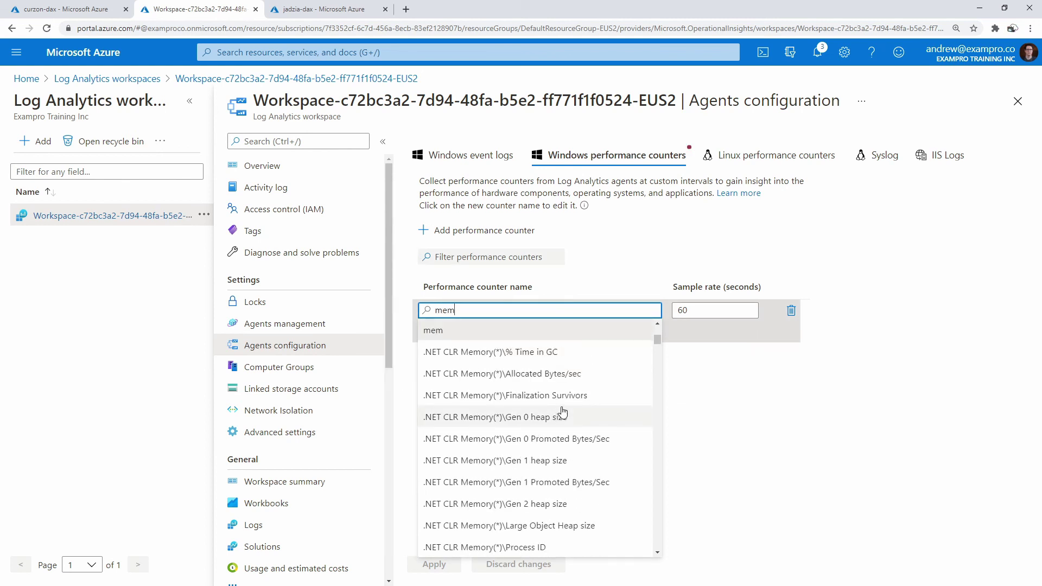
{"action": "scroll", "coordinate": [565, 413], "scroll_direction": "down", "scroll_amount": 15}
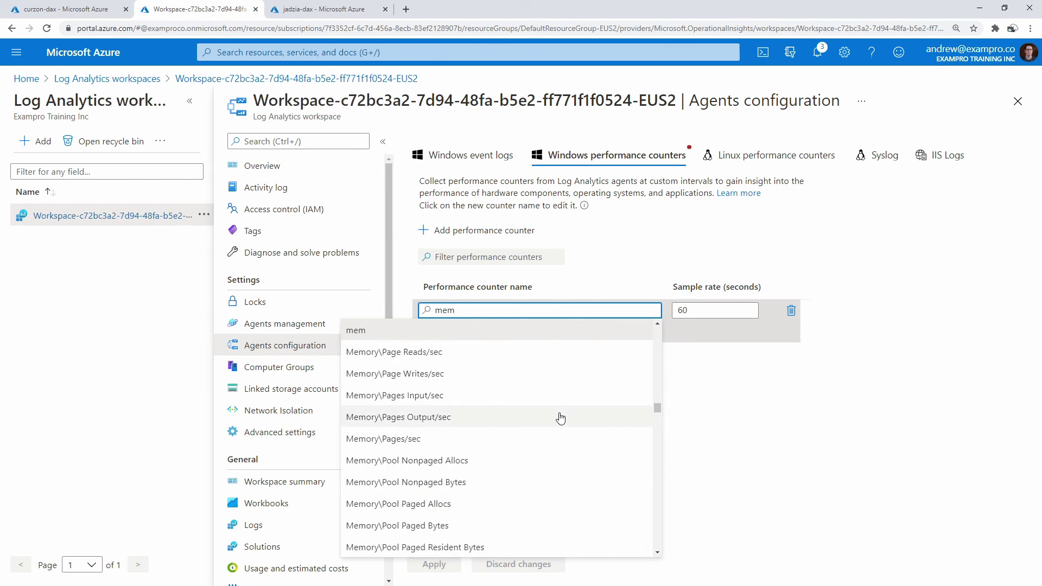
{"action": "scroll", "coordinate": [561, 418], "scroll_direction": "down", "scroll_amount": 8}
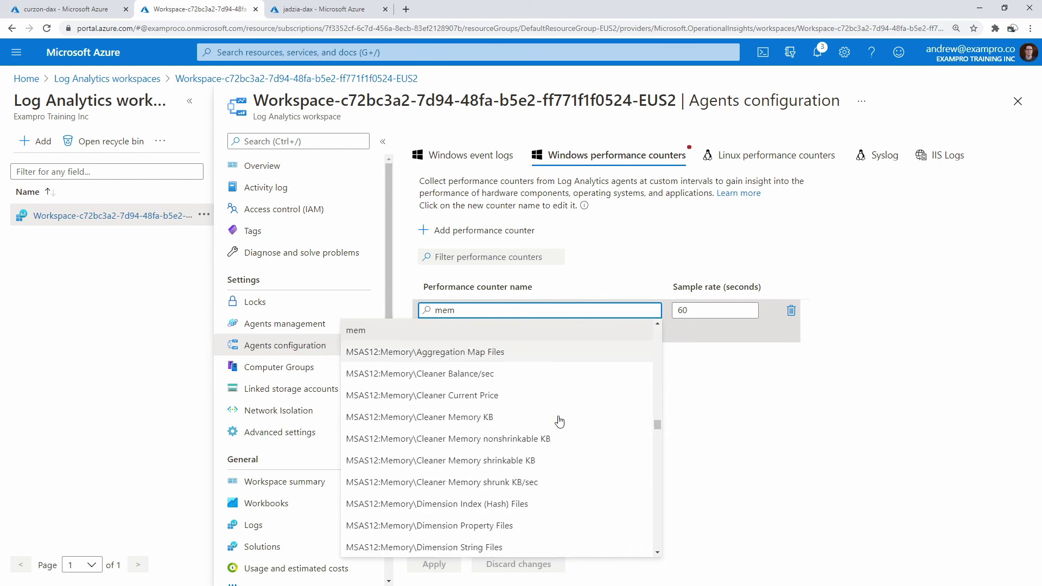
{"action": "scroll", "coordinate": [560, 419], "scroll_direction": "up", "scroll_amount": 6}
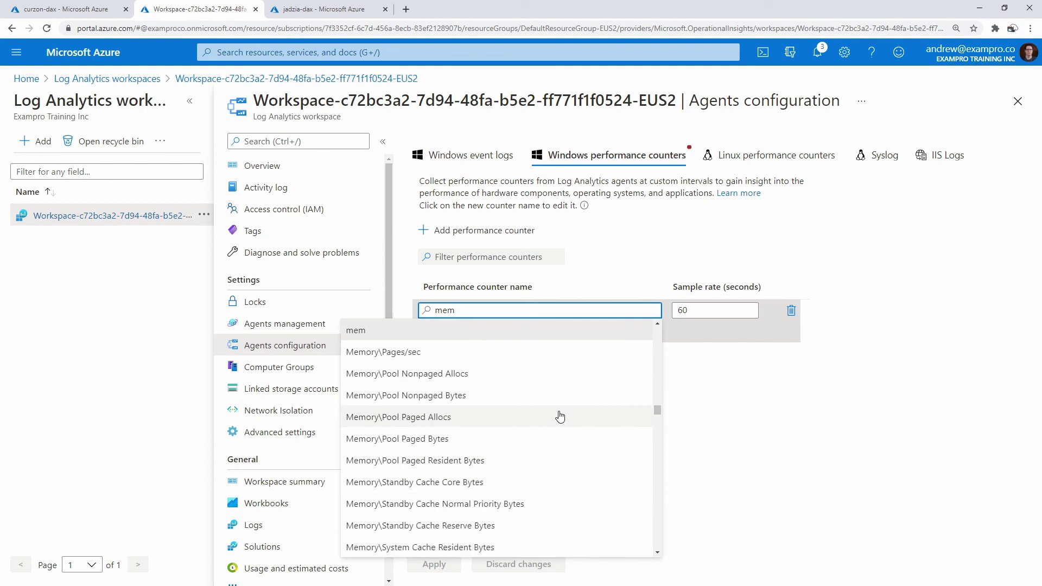
{"action": "left_click", "coordinate": [556, 417]}
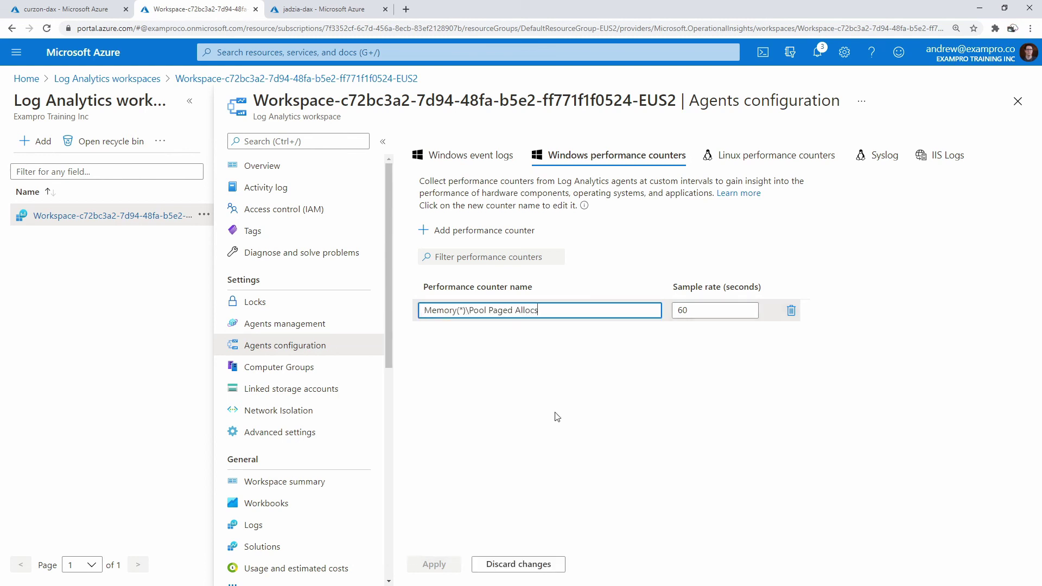
Step: Add Memory\Pool Paged Bytes as a second Windows performance counter and apply the agents configuration
{"action": "left_click", "coordinate": [504, 231]}
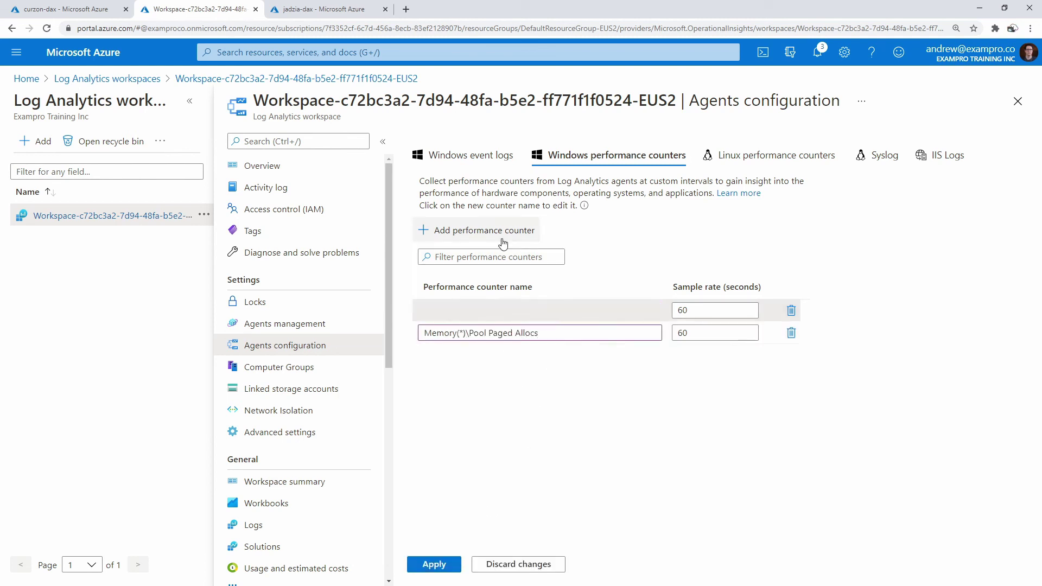
{"action": "type", "text": "mem"}
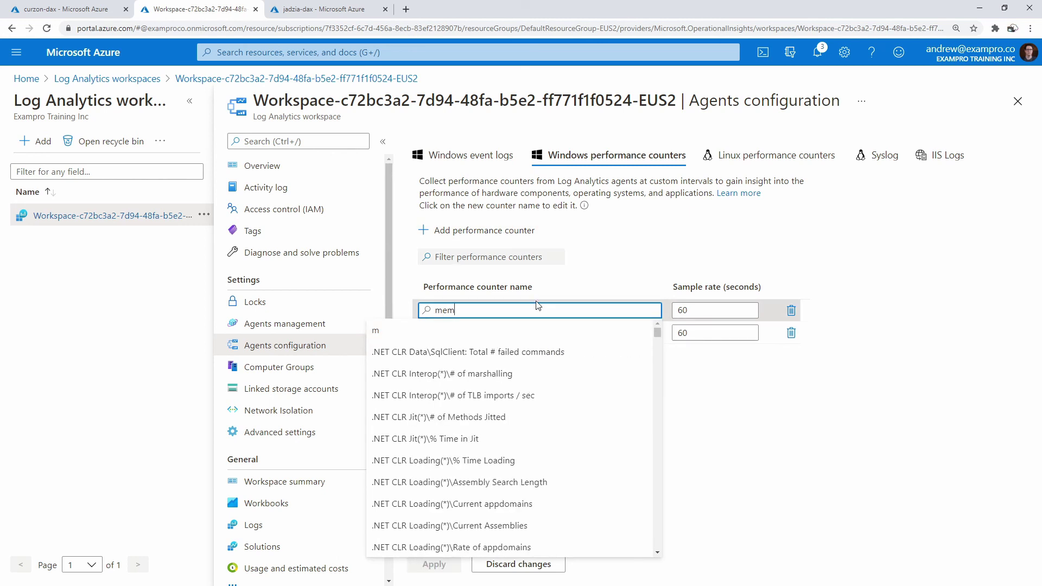
{"action": "key", "text": "BackSpace"}
{"action": "key", "text": "BackSpace"}
{"action": "key", "text": "BackSpace"}
{"action": "type", "text": "page"}
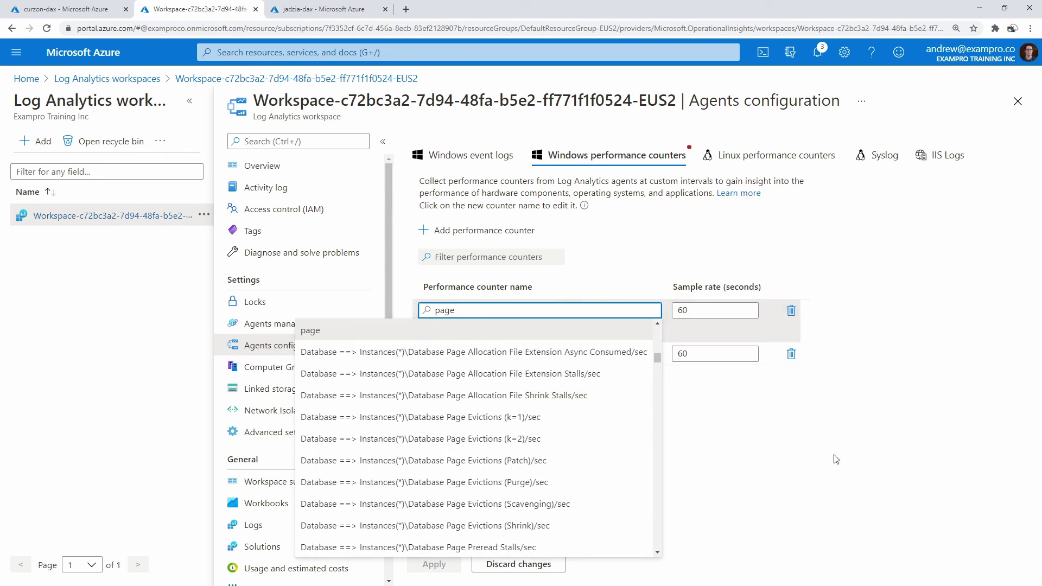
{"action": "left_click", "coordinate": [807, 443]}
{"action": "left_click", "coordinate": [516, 312]}
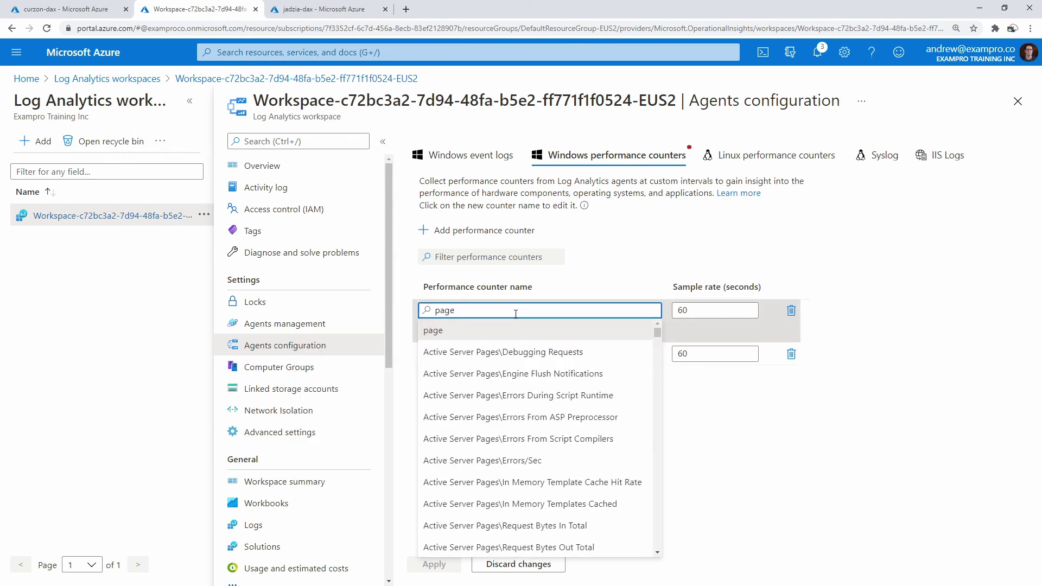
{"action": "key", "text": "ctrl+a"}
{"action": "type", "text": "pool"}
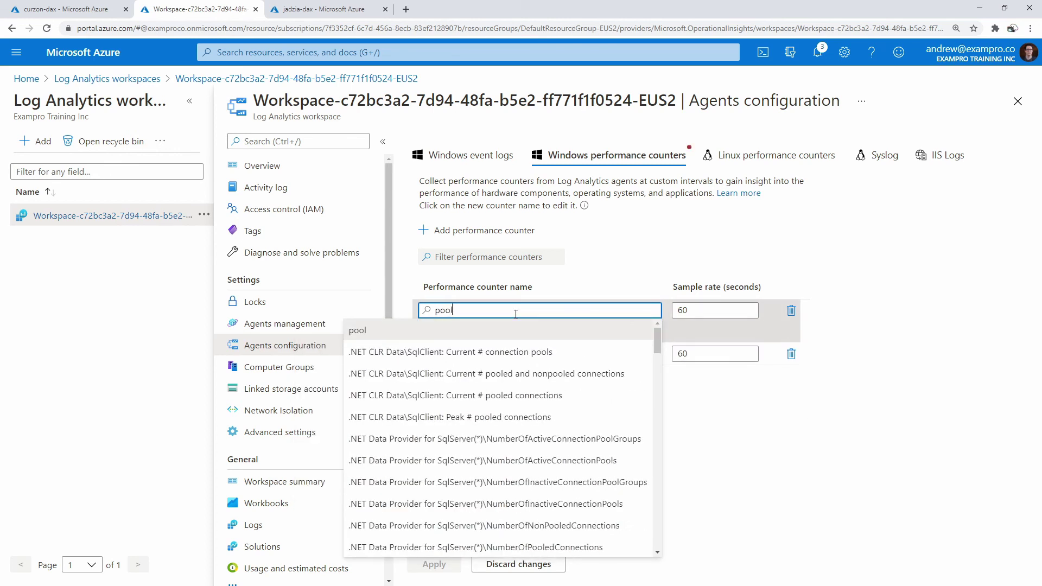
{"action": "type", "text": " page"}
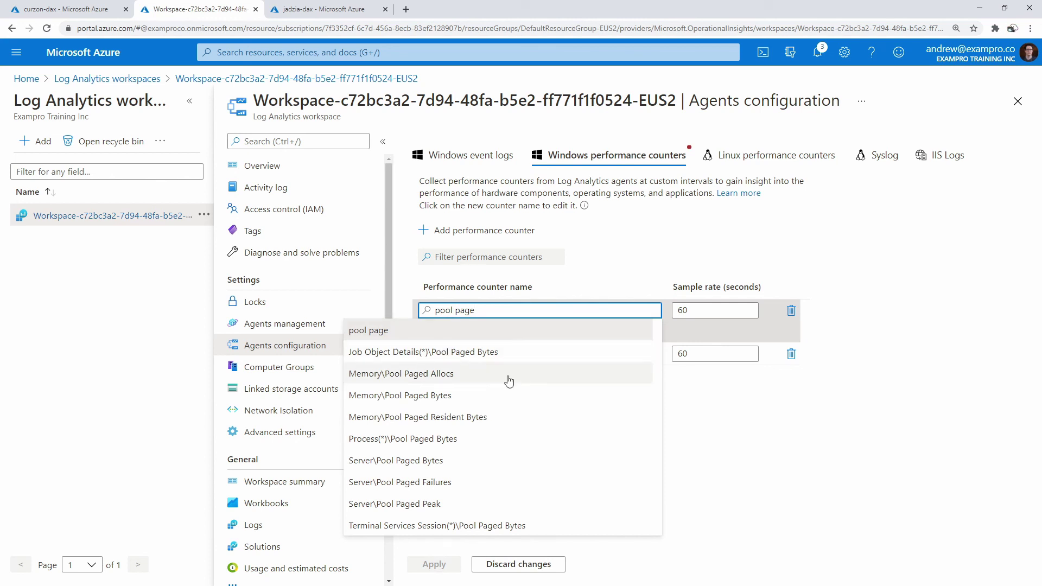
{"action": "left_click", "coordinate": [533, 397]}
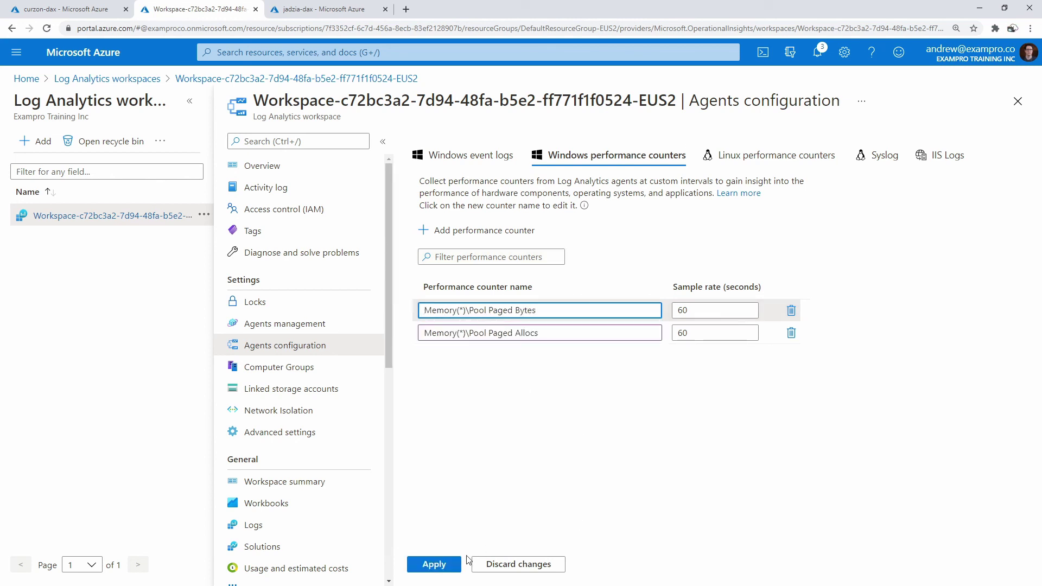
{"action": "left_click", "coordinate": [433, 563]}
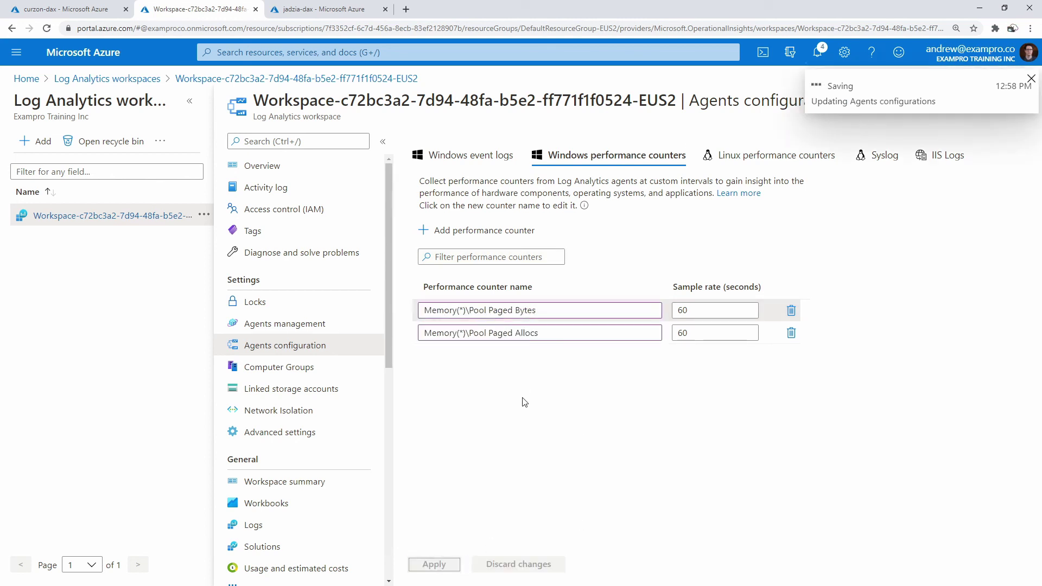
Step: Dismiss the saving notification, close the Log Analytics workspace, and reload the Logs page of the jadzia-dax virtual machine
{"action": "left_click", "coordinate": [1031, 80]}
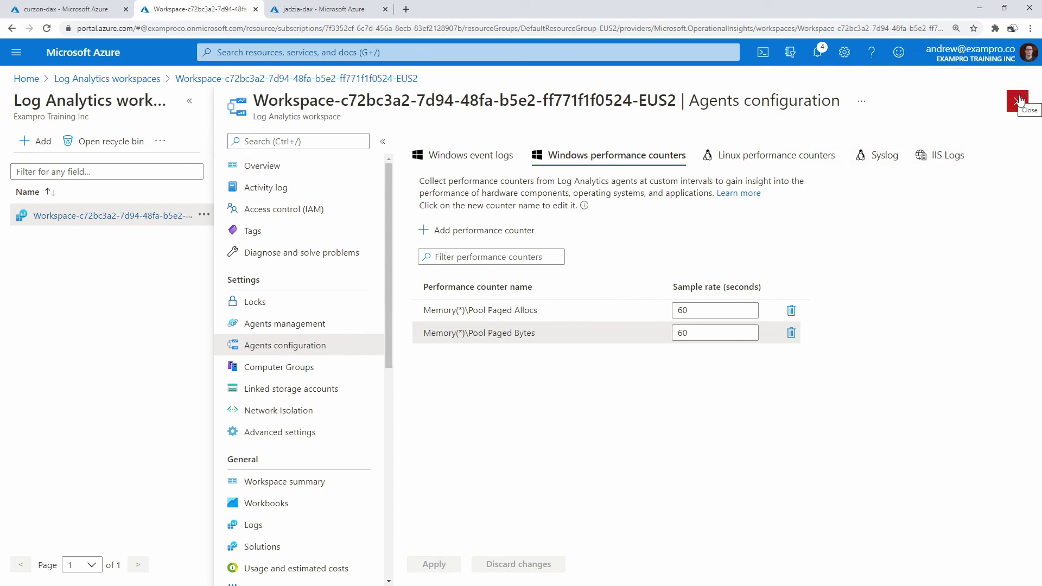
{"action": "left_click", "coordinate": [1019, 100]}
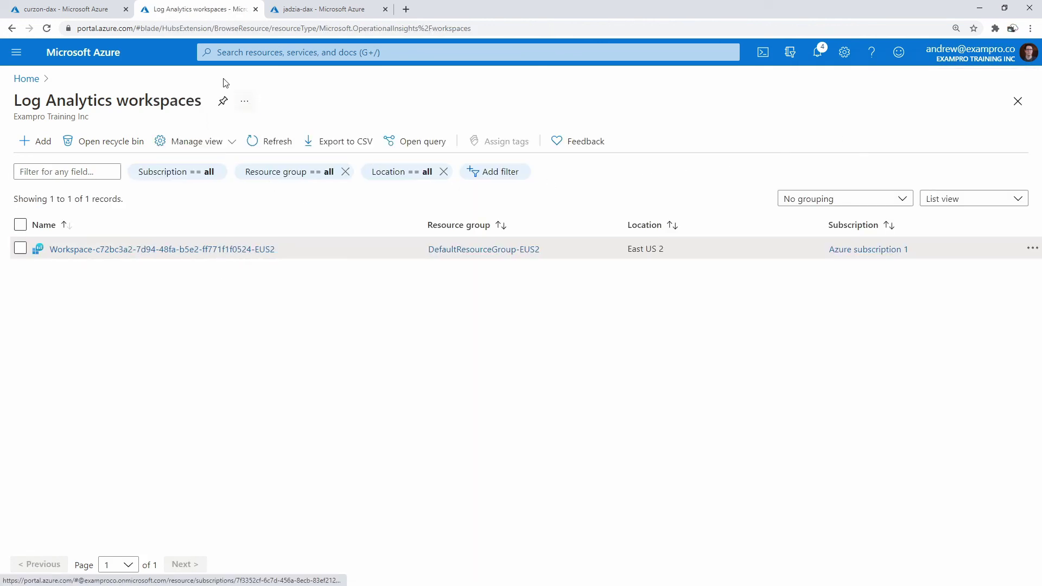
{"action": "left_click", "coordinate": [63, 9]}
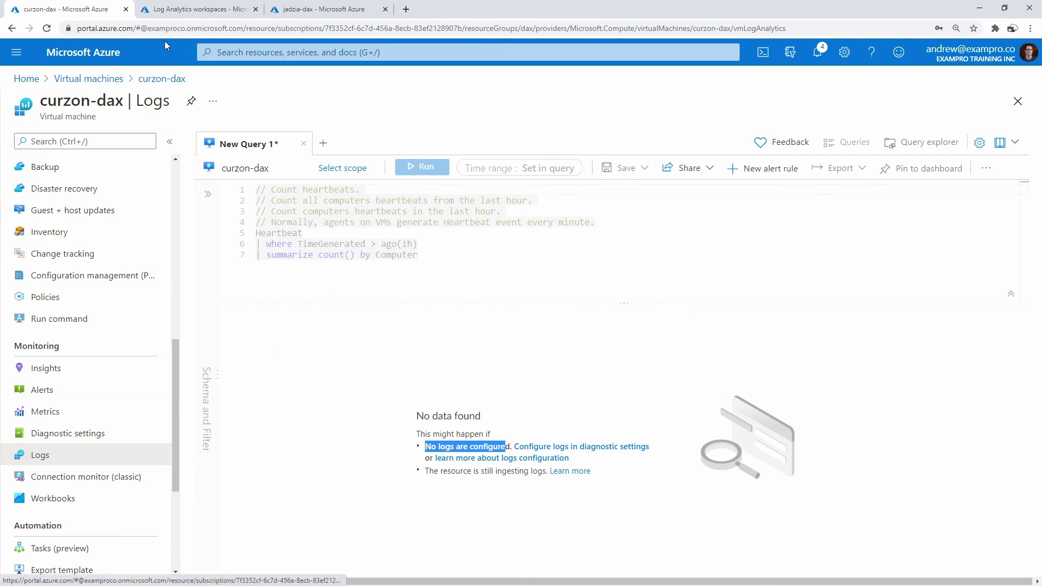
{"action": "left_click_drag", "start_coordinate": [320, 9], "coordinate": [196, 10]}
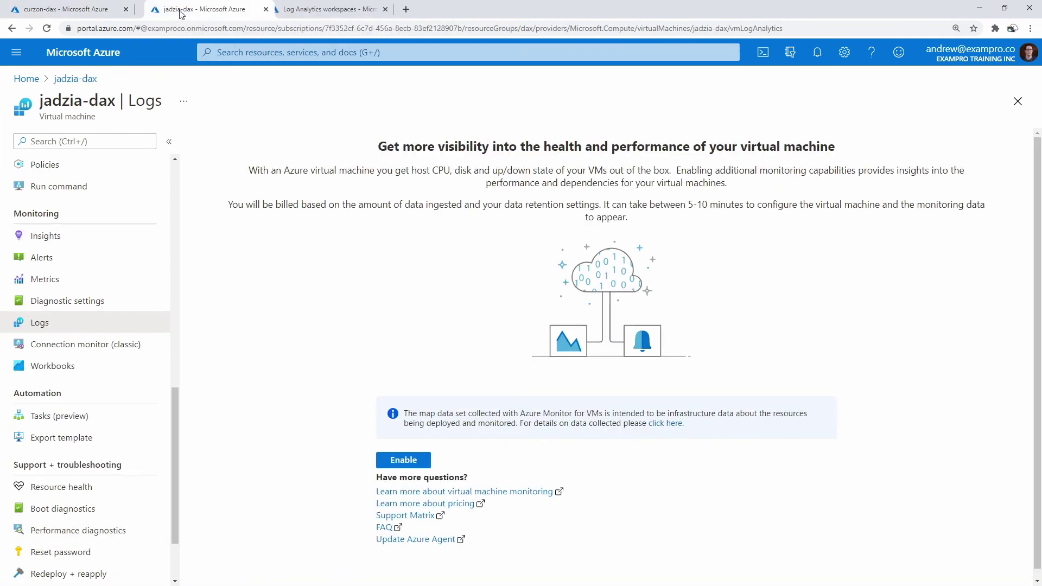
{"action": "left_click_drag", "start_coordinate": [172, 403], "coordinate": [172, 412]}
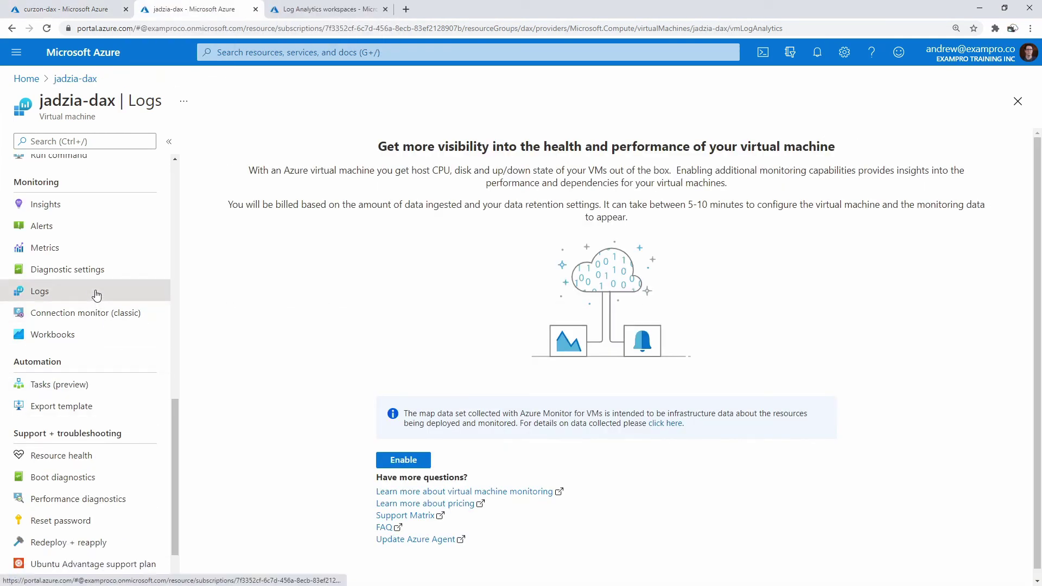
{"action": "left_click", "coordinate": [87, 248]}
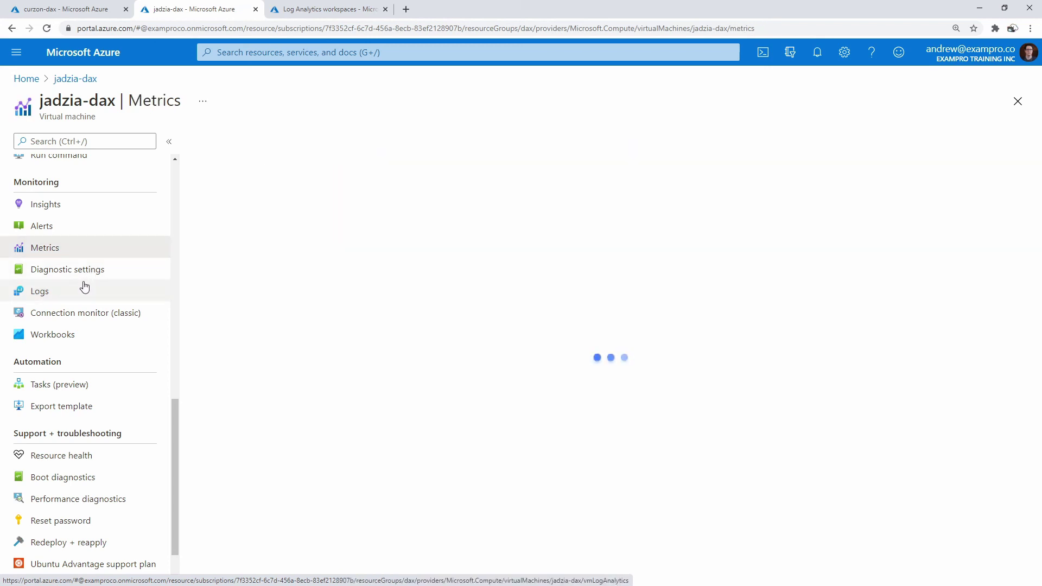
{"action": "left_click", "coordinate": [84, 288]}
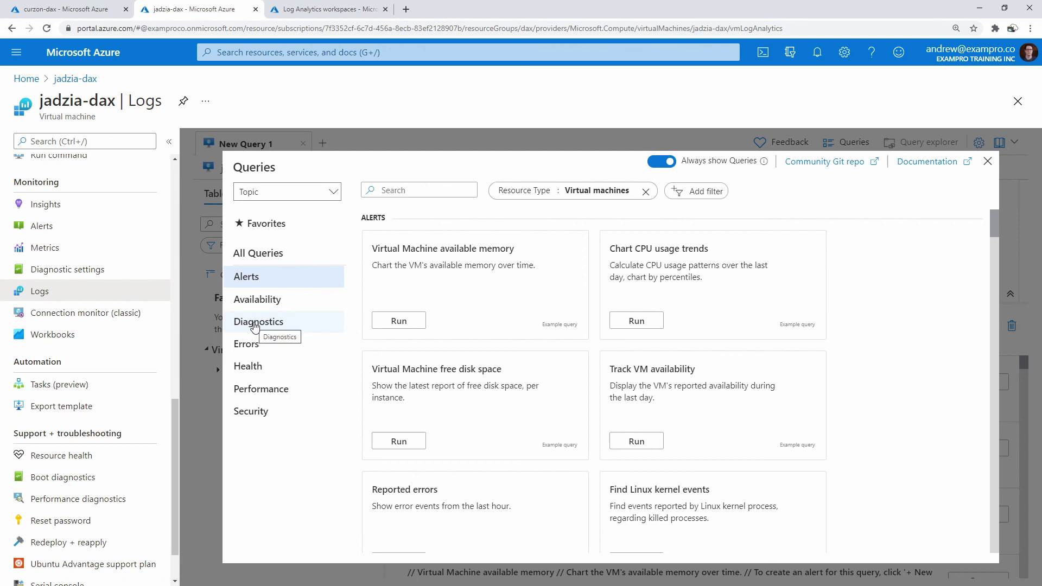
Step: Load the Performance example query "What data is being collected?" for jadzia-dax and run it over the last 24 hours
{"action": "left_click", "coordinate": [264, 391]}
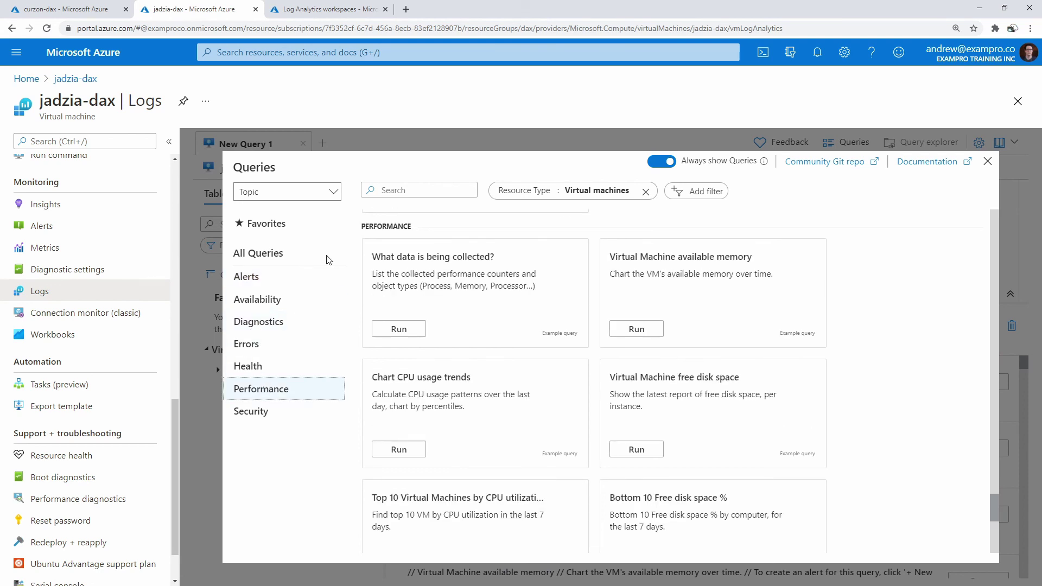
{"action": "left_click", "coordinate": [390, 330]}
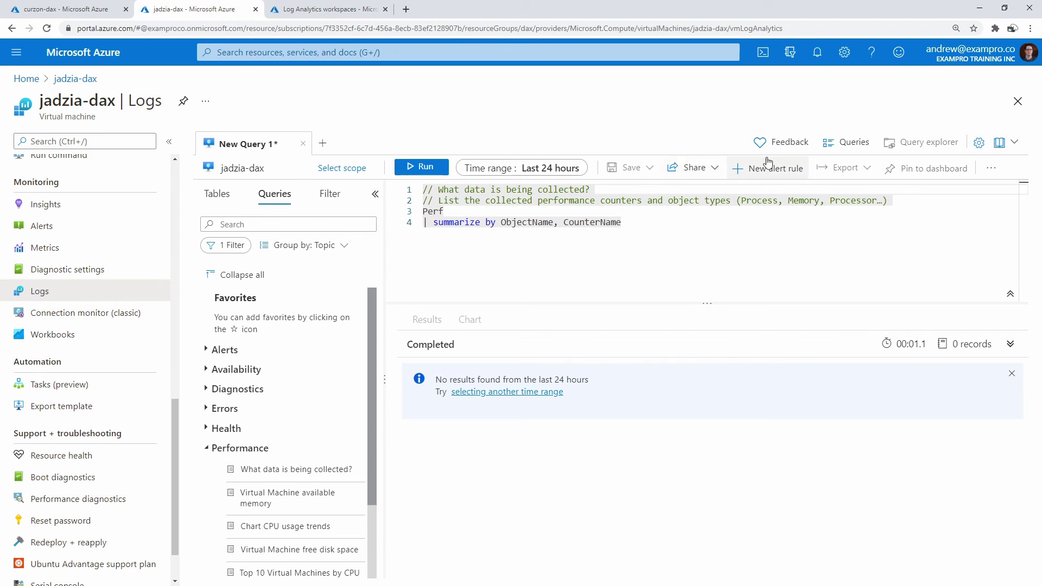
{"action": "left_click", "coordinate": [421, 167]}
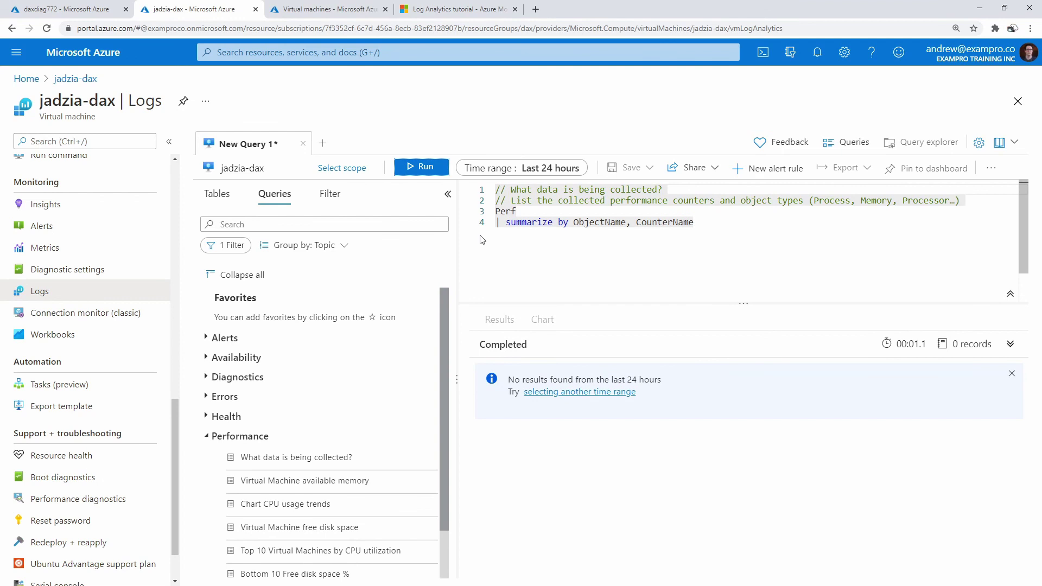
{"action": "left_click", "coordinate": [425, 166]}
Step: Switch to the Log Analytics tutorial in Microsoft Docs and open the Log Analytics demo environment linked in its prerequisites
{"action": "left_click", "coordinate": [447, 15]}
{"action": "scroll", "coordinate": [451, 155], "scroll_direction": "up", "scroll_amount": 5}
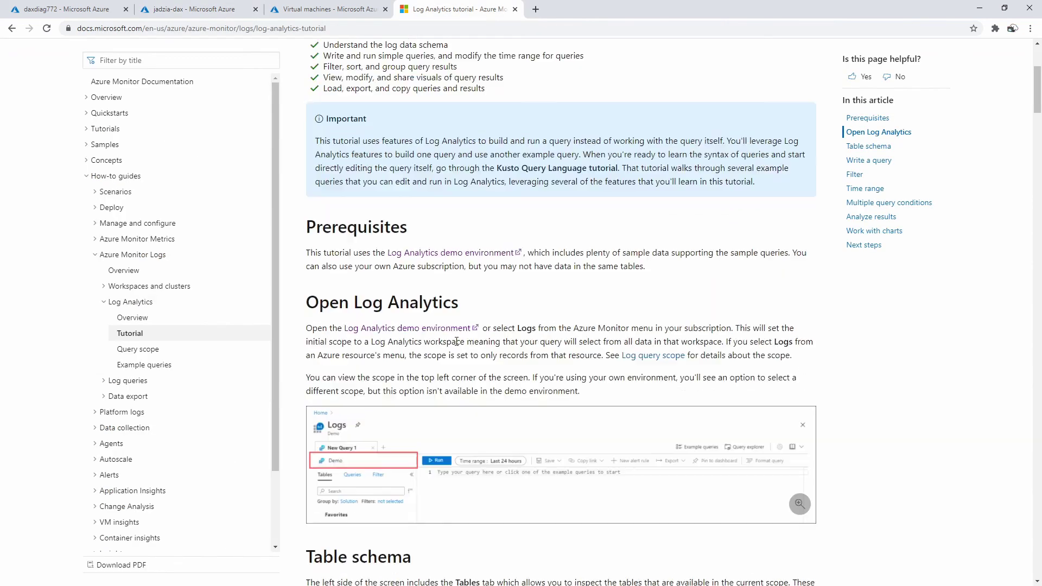
{"action": "left_click_drag", "start_coordinate": [378, 142], "coordinate": [480, 140]}
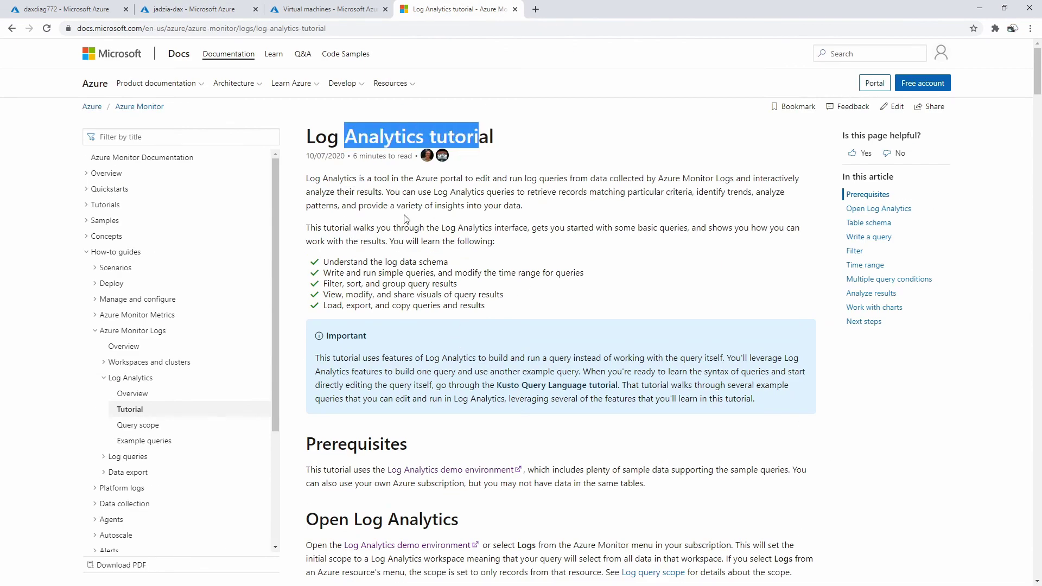
{"action": "scroll", "coordinate": [454, 250], "scroll_direction": "down", "scroll_amount": 3}
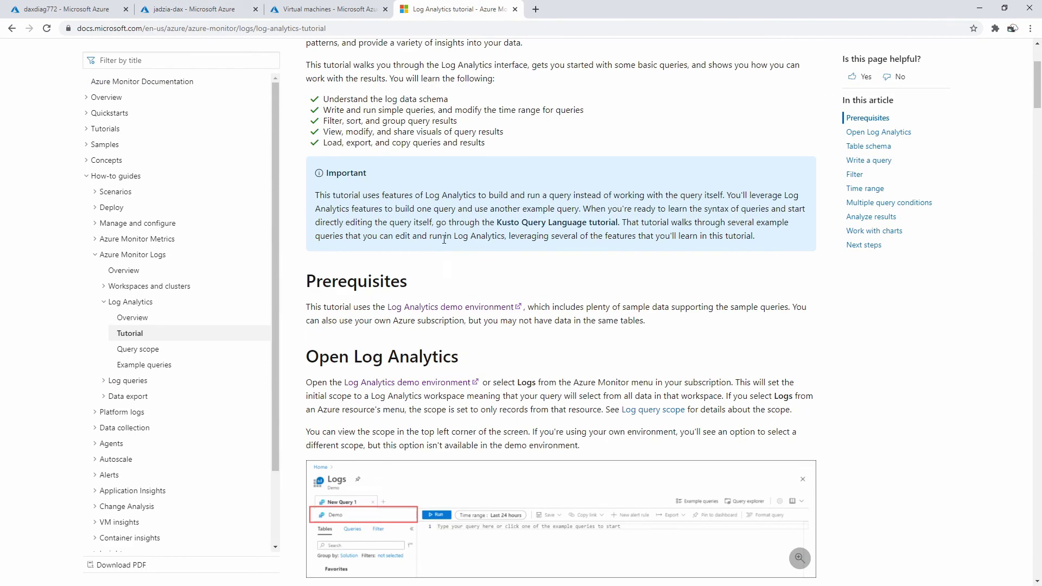
{"action": "left_click", "coordinate": [454, 312]}
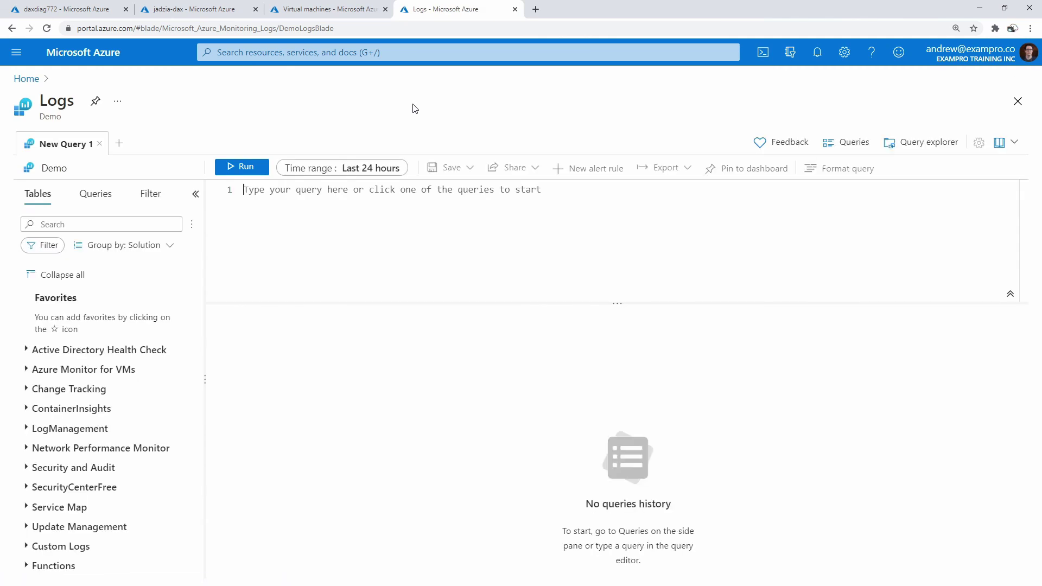
{"action": "left_click_drag", "start_coordinate": [164, 31], "coordinate": [276, 31]}
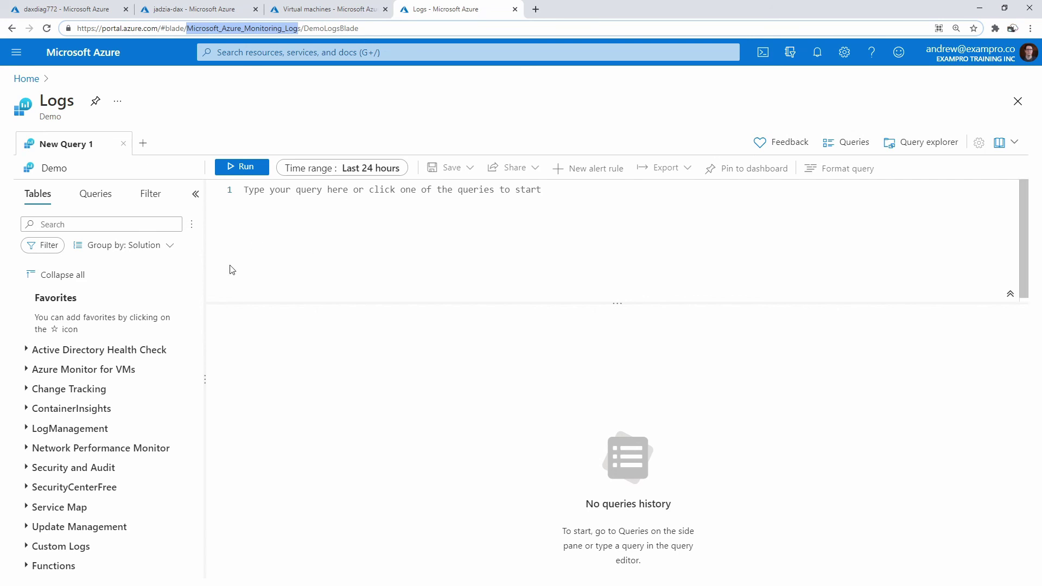
Step: Load the Virtual Machines example query "What data is being collected?" in the demo environment and run it
{"action": "left_click", "coordinate": [90, 194]}
{"action": "left_click_drag", "start_coordinate": [194, 297], "coordinate": [202, 364]}
{"action": "left_click", "coordinate": [120, 509]}
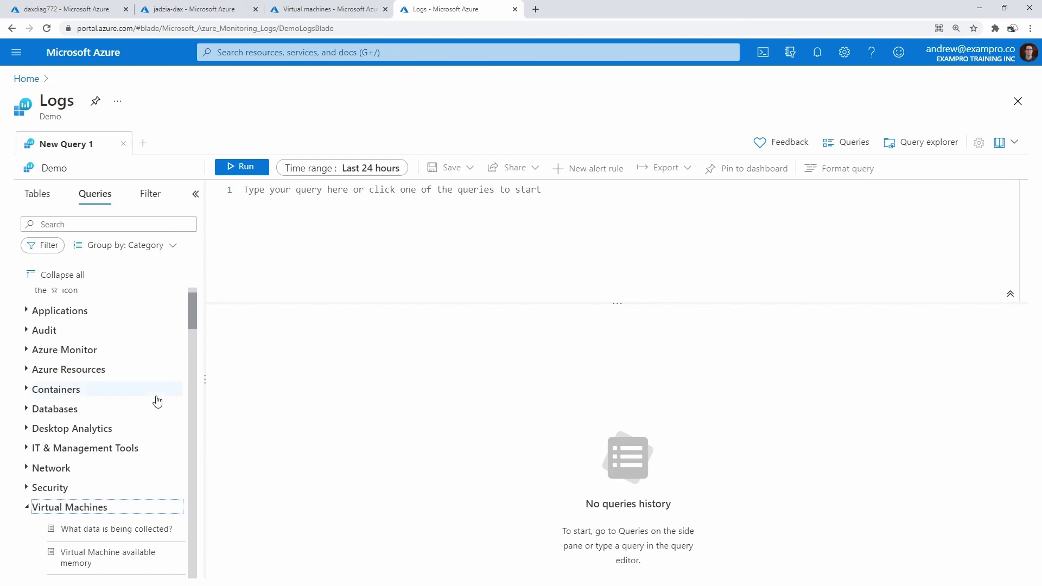
{"action": "scroll", "coordinate": [160, 413], "scroll_direction": "down", "scroll_amount": 1}
{"action": "left_click", "coordinate": [140, 477]}
{"action": "left_click", "coordinate": [243, 167]}
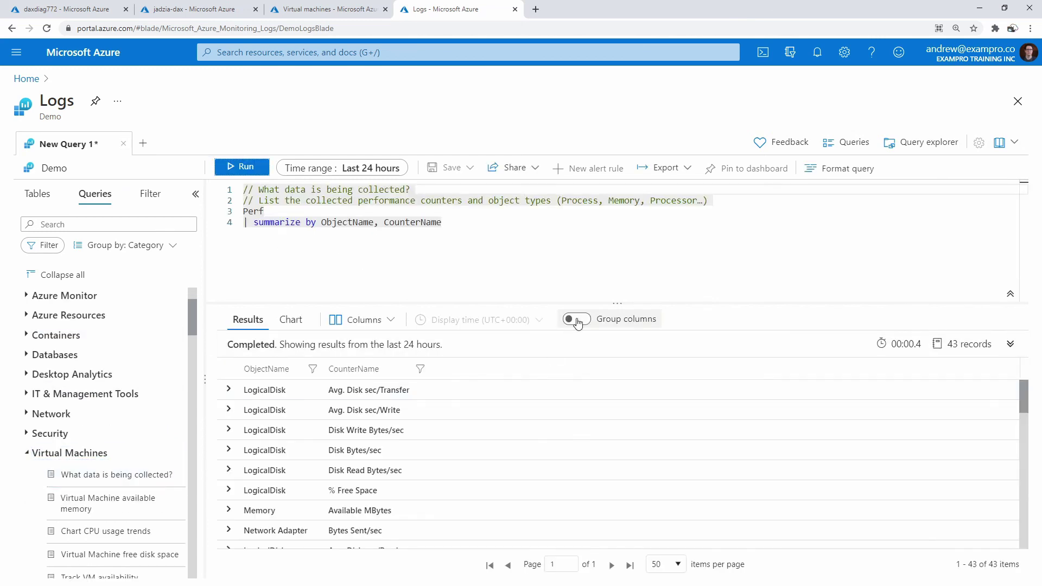
Step: Enlarge the results area, review the listed object and counter names, and dismiss the Remote Desktop connection error
{"action": "left_click_drag", "start_coordinate": [618, 302], "coordinate": [620, 264]}
{"action": "scroll", "coordinate": [426, 414], "scroll_direction": "down", "scroll_amount": 8}
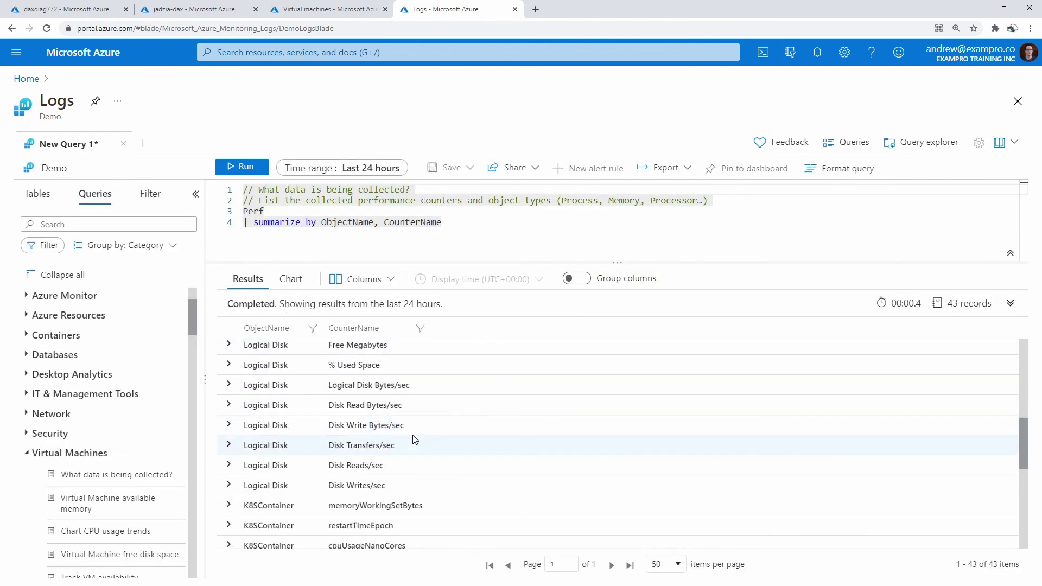
{"action": "scroll", "coordinate": [413, 478], "scroll_direction": "up", "scroll_amount": 6}
{"action": "scroll", "coordinate": [412, 481], "scroll_direction": "up", "scroll_amount": 1}
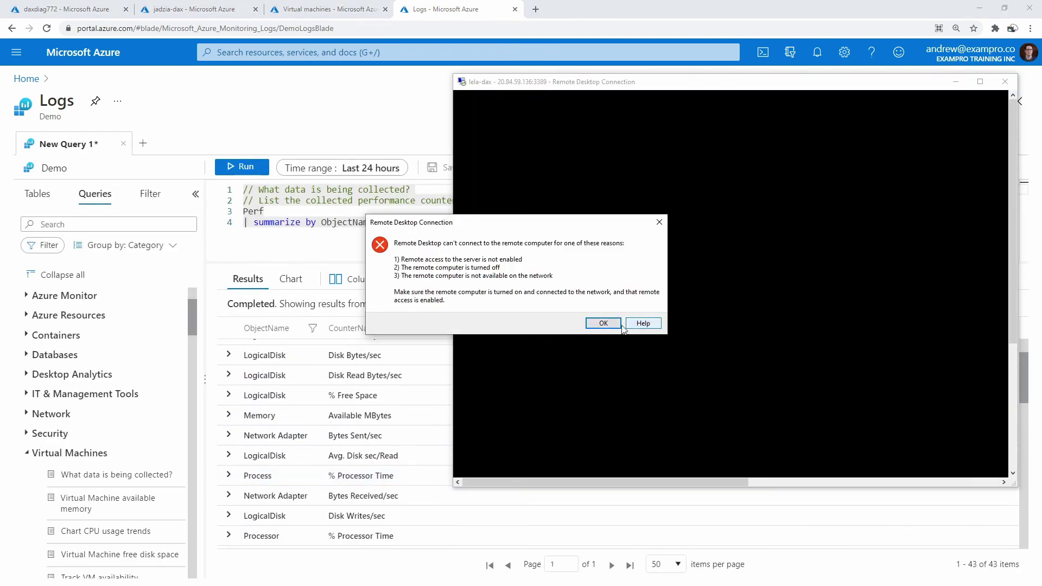
{"action": "left_click", "coordinate": [656, 227]}
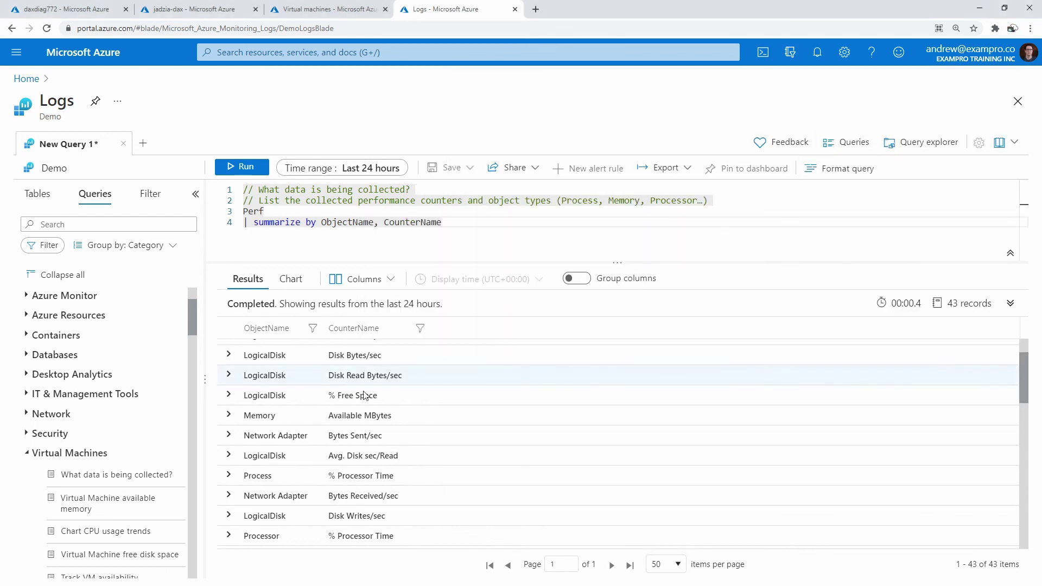
Step: Clear the query editor, load the "Virtual Machine available memory" example query and run it to chart memory over time
{"action": "left_click", "coordinate": [139, 498]}
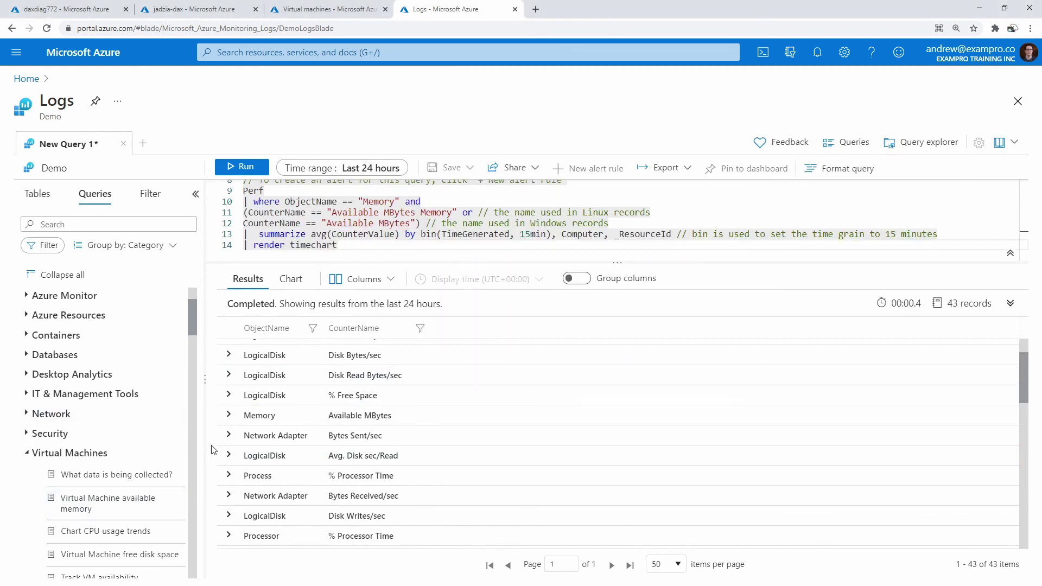
{"action": "left_click", "coordinate": [374, 212]}
{"action": "key", "text": "ctrl+a"}
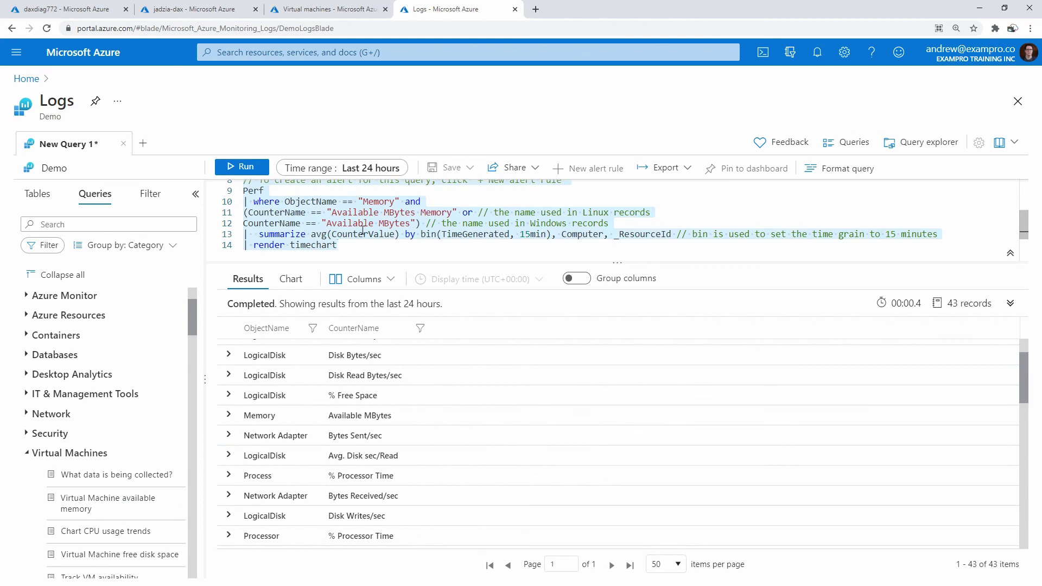
{"action": "key", "text": "Delete"}
{"action": "left_click", "coordinate": [115, 500]}
{"action": "left_click", "coordinate": [255, 173]}
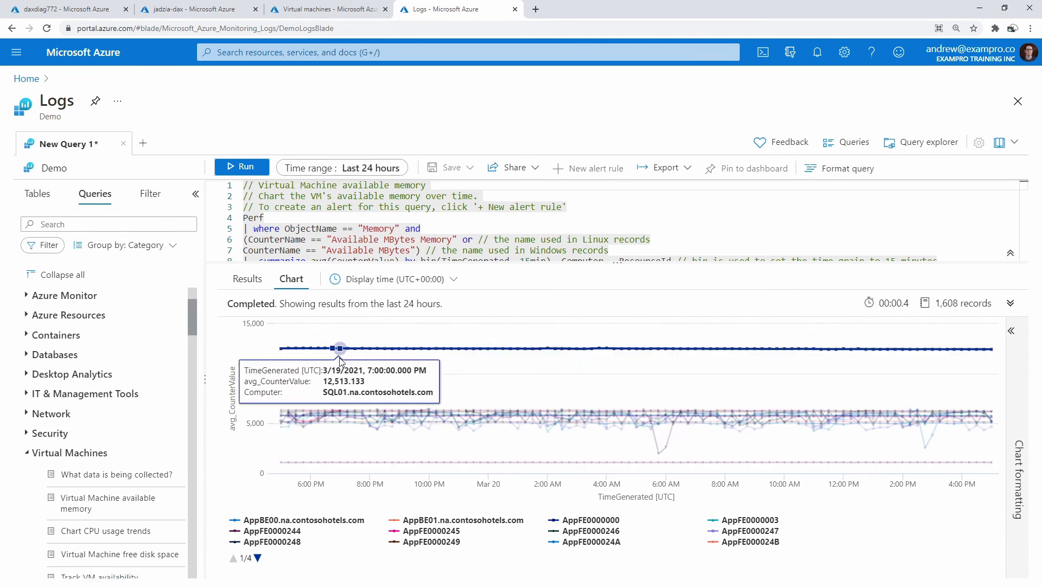
Step: Look through the Virtual Machines example queries and enlarge the query editor to show the complete memory query
{"action": "left_click_drag", "start_coordinate": [190, 318], "coordinate": [192, 340]}
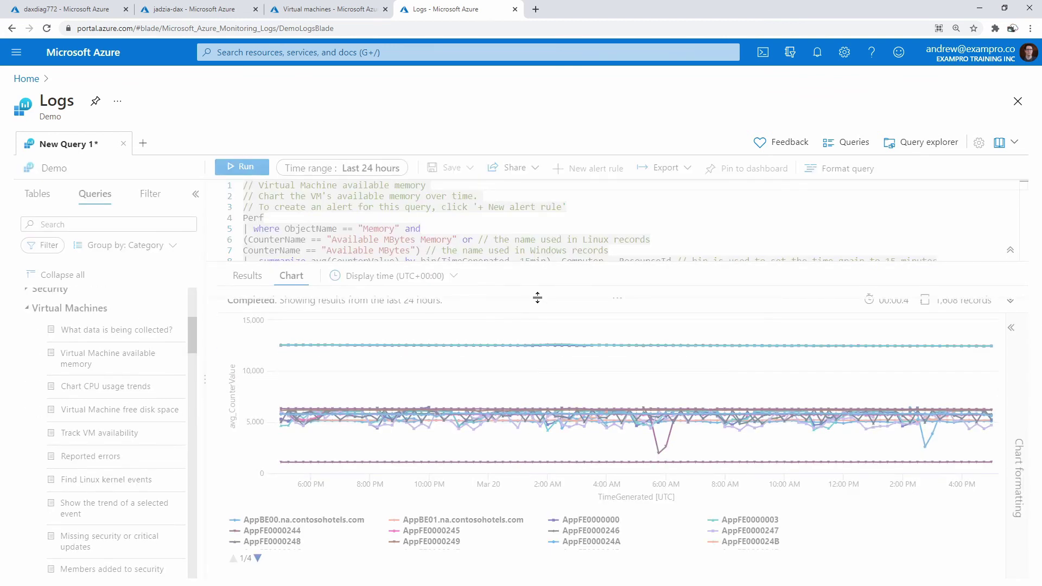
{"action": "left_click_drag", "start_coordinate": [537, 295], "coordinate": [586, 307]}
{"action": "left_click_drag", "start_coordinate": [615, 299], "coordinate": [616, 318]}
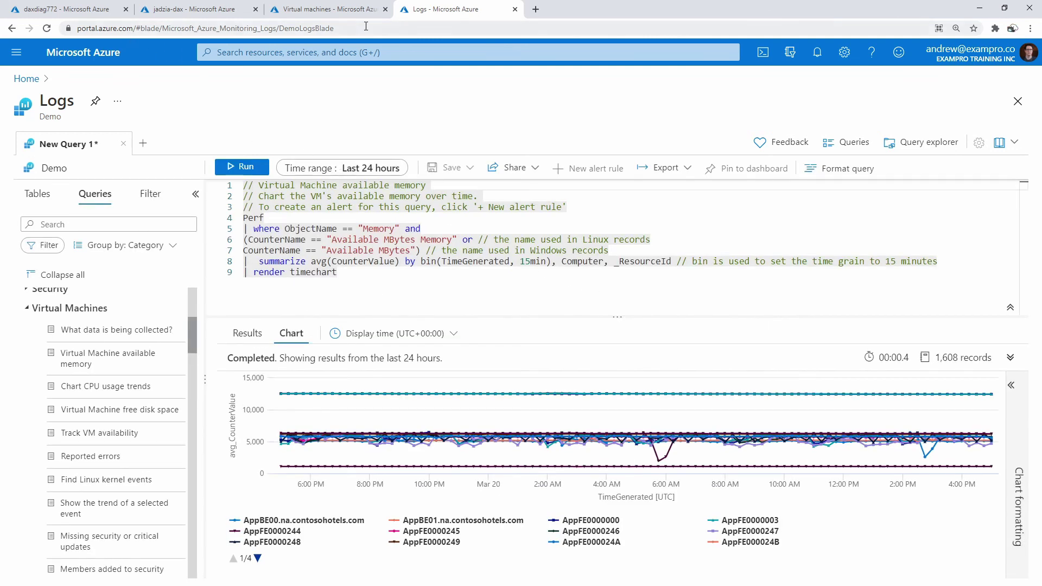
Step: Leave the demo Logs page without saving, close the daxdiag772 storage account, and open the All resources list
{"action": "left_click", "coordinate": [515, 10]}
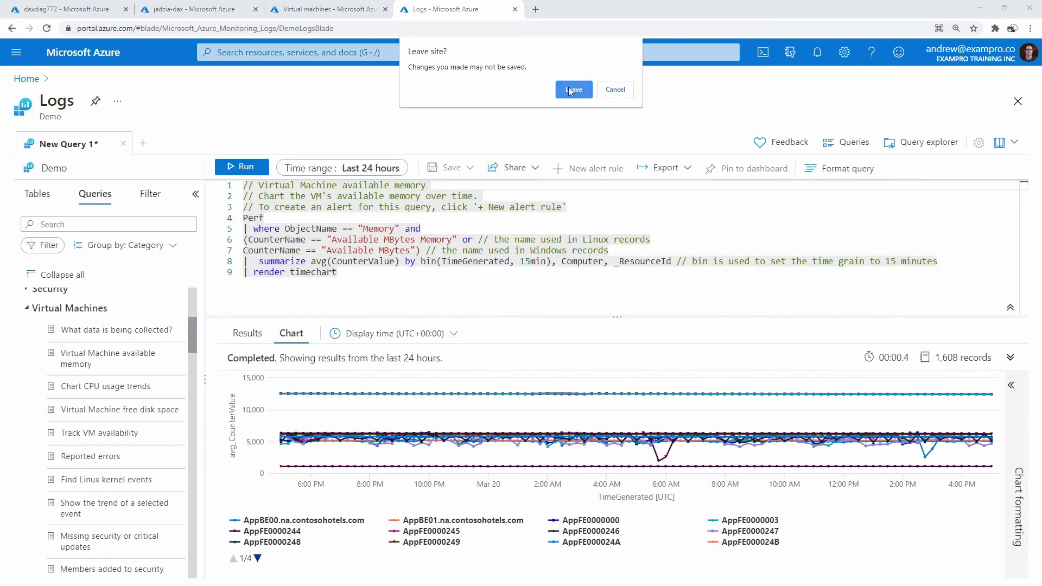
{"action": "left_click", "coordinate": [573, 90]}
{"action": "left_click", "coordinate": [82, 9]}
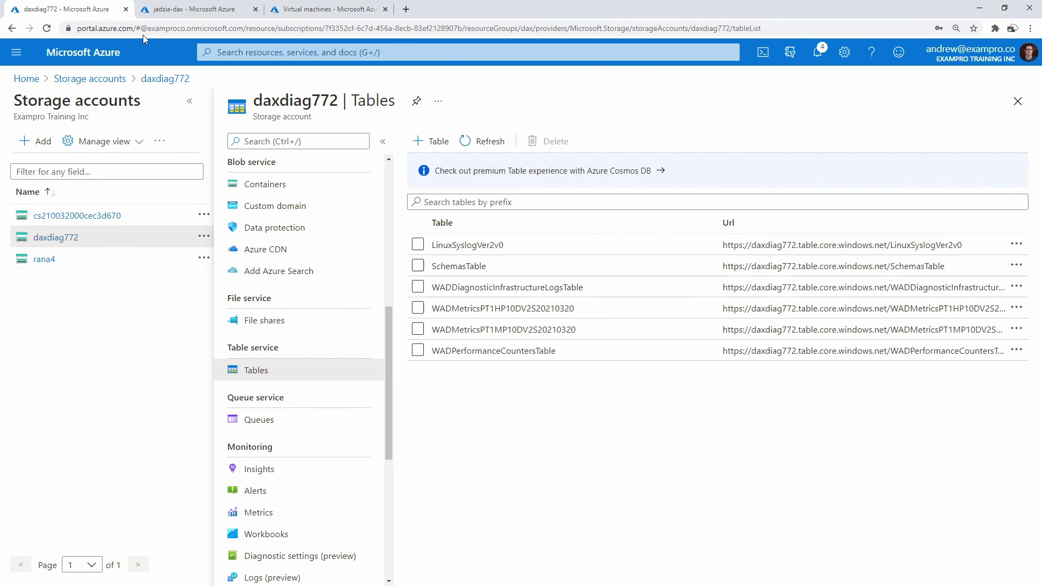
{"action": "left_click", "coordinate": [1017, 102]}
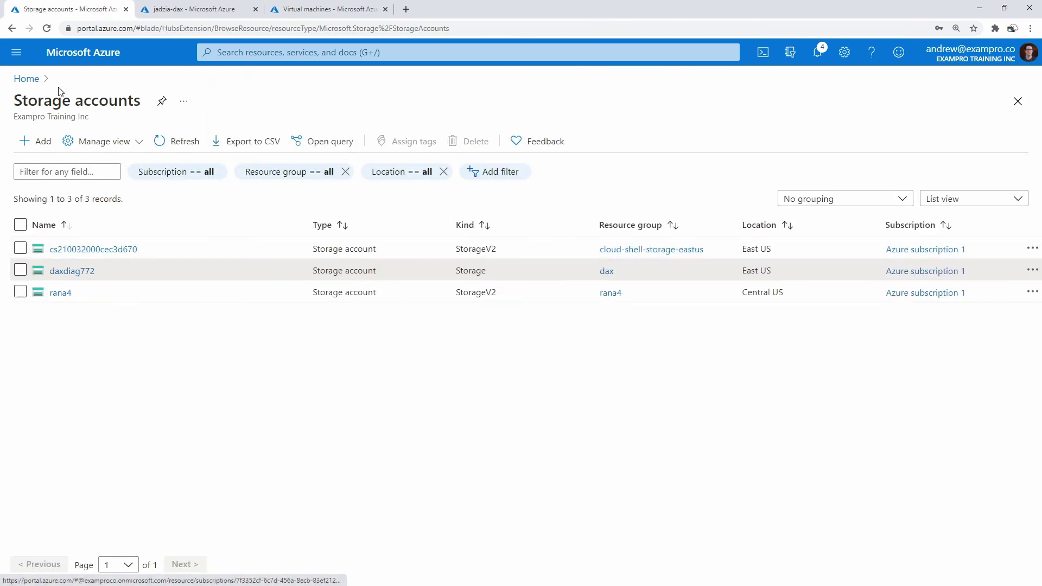
{"action": "left_click", "coordinate": [16, 52]}
{"action": "left_click", "coordinate": [38, 184]}
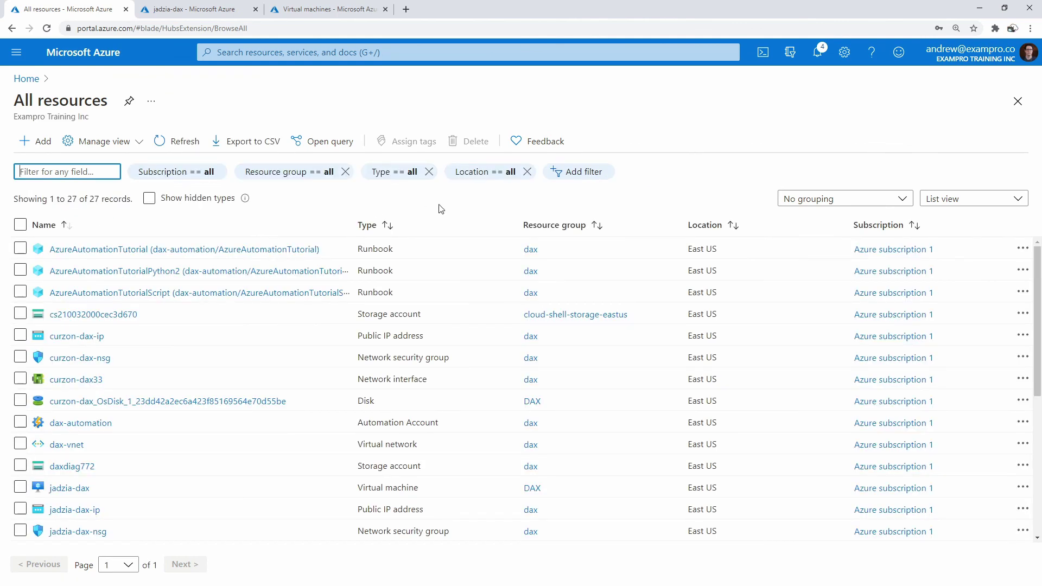
{"action": "left_click", "coordinate": [844, 200]}
{"action": "left_click", "coordinate": [883, 191]}
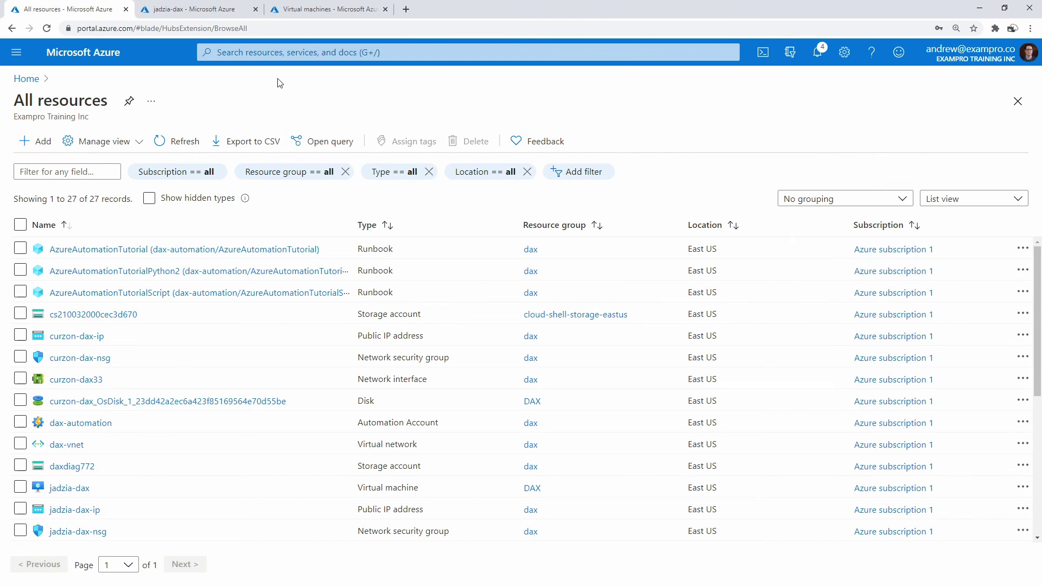
{"action": "left_click", "coordinate": [93, 169]}
{"action": "type", "text": "gsc"}
{"action": "key", "text": "BackSpace"}
{"action": "key", "text": "BackSpace"}
{"action": "key", "text": "BackSpace"}
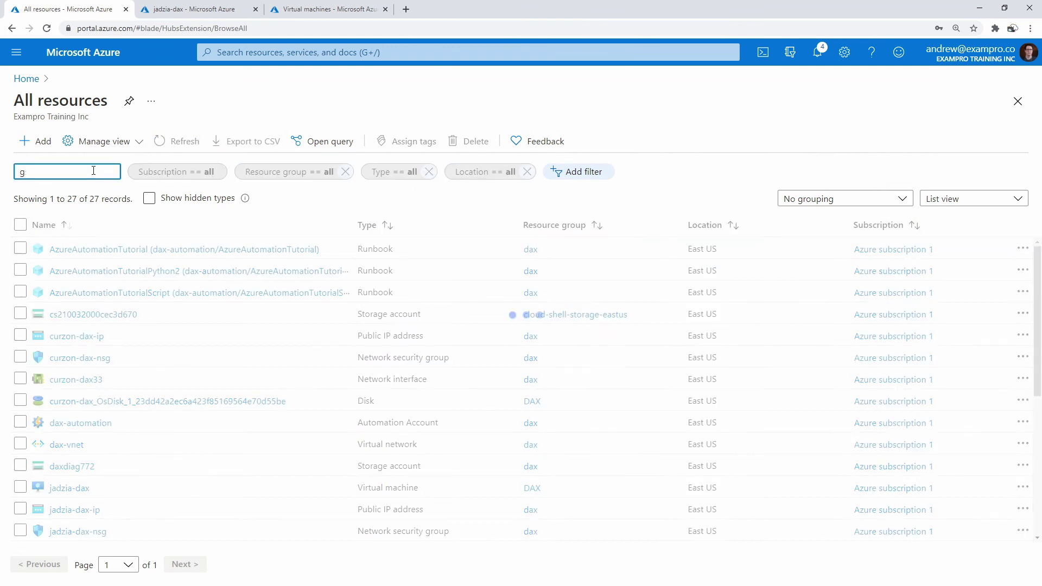
{"action": "type", "text": "fa"}
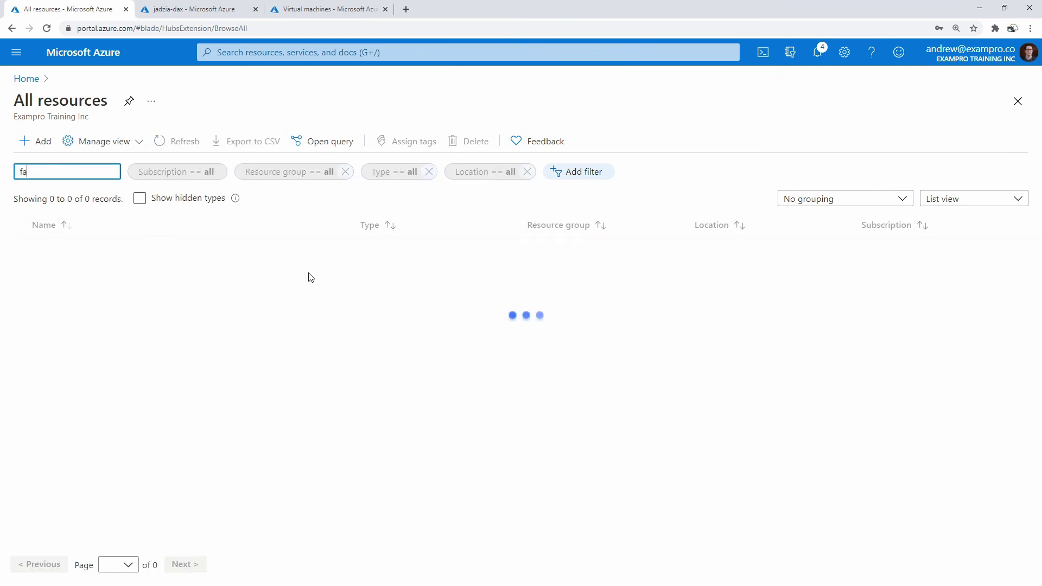
{"action": "key", "text": "BackSpace"}
{"action": "key", "text": "BackSpace"}
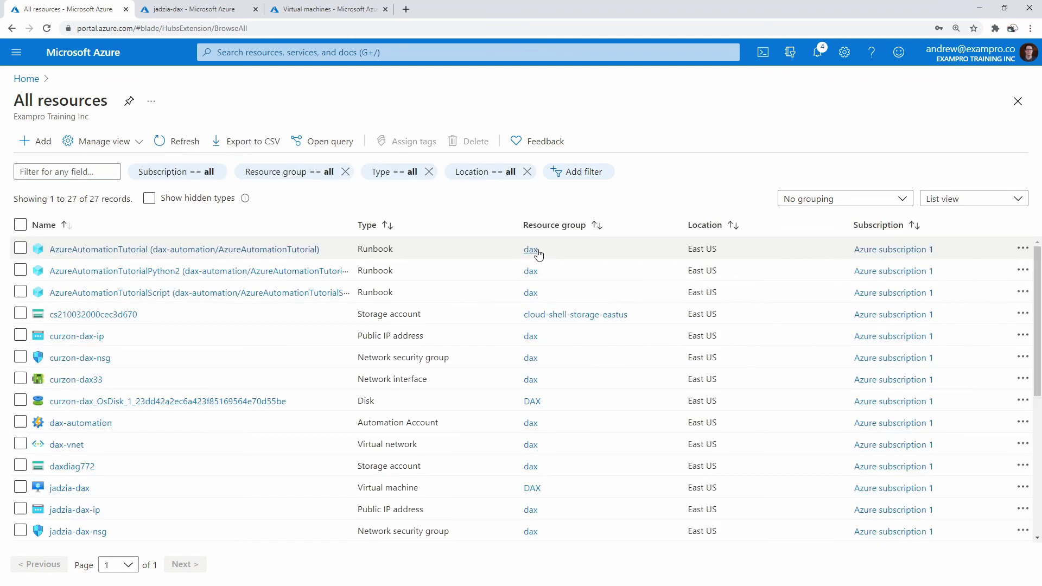
Step: Open the dax resource group, review its affected resources, and delete it with the confirmation name "dax"
{"action": "left_click", "coordinate": [535, 251]}
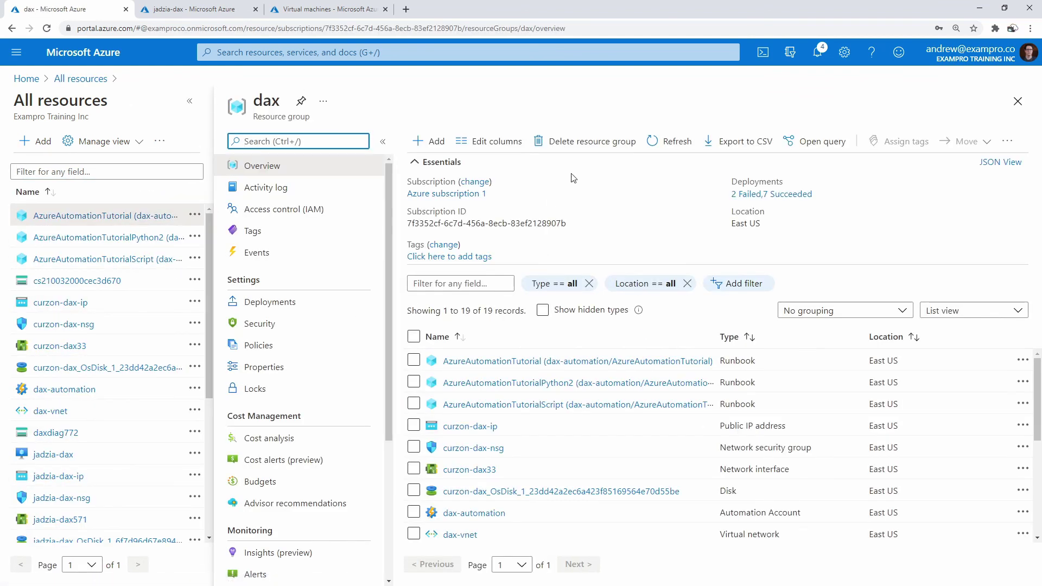
{"action": "left_click", "coordinate": [623, 141]}
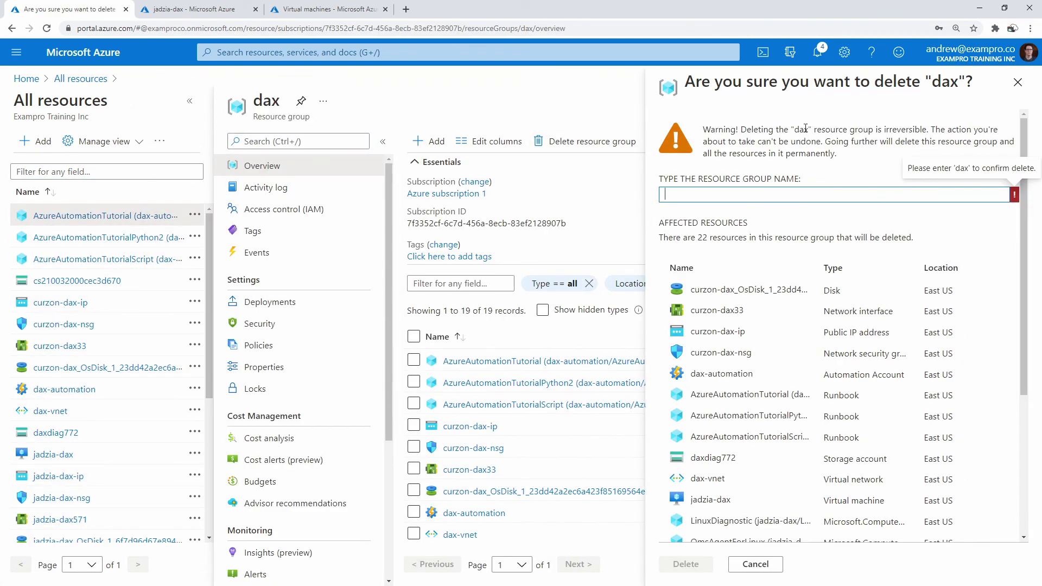
{"action": "type", "text": "dax"}
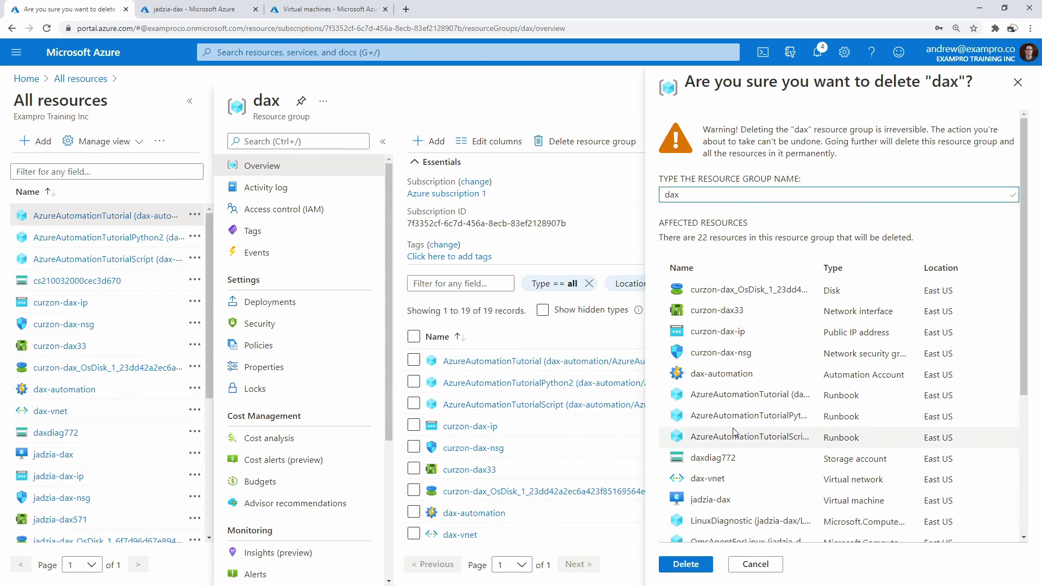
{"action": "scroll", "coordinate": [734, 431], "scroll_direction": "down", "scroll_amount": 5}
{"action": "scroll", "coordinate": [733, 434], "scroll_direction": "up", "scroll_amount": 5}
{"action": "left_click", "coordinate": [685, 563]}
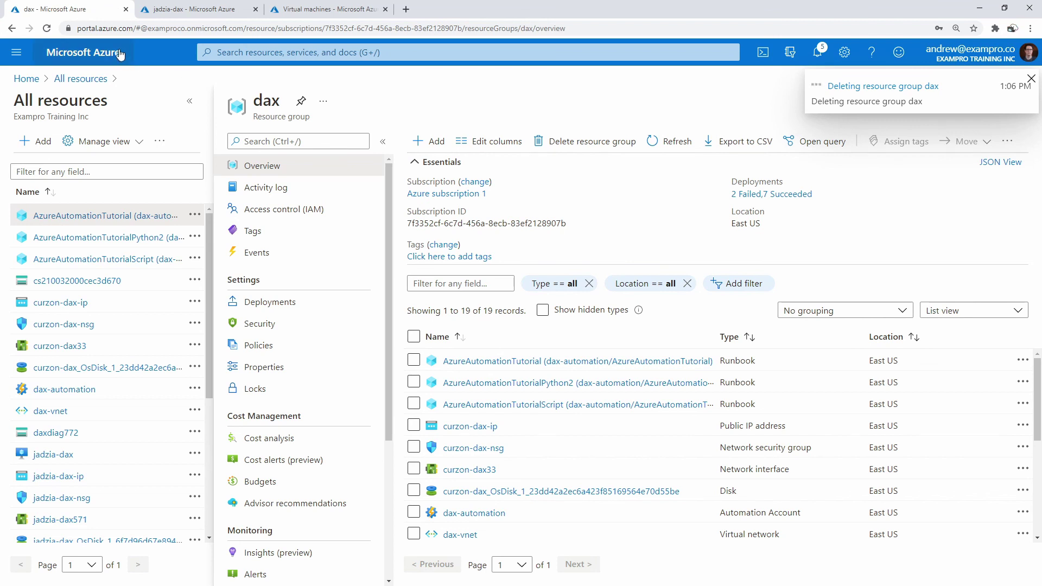
Step: Return to the portal home page and bring up the Automation Accounts service card
{"action": "left_click", "coordinate": [82, 52]}
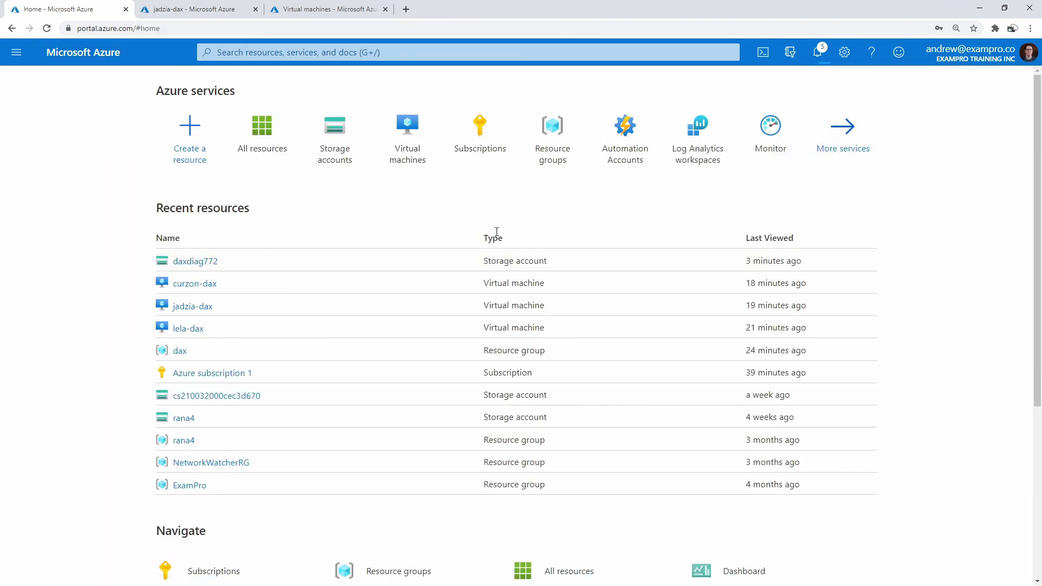
{"action": "mouse_move", "coordinate": [628, 138]}
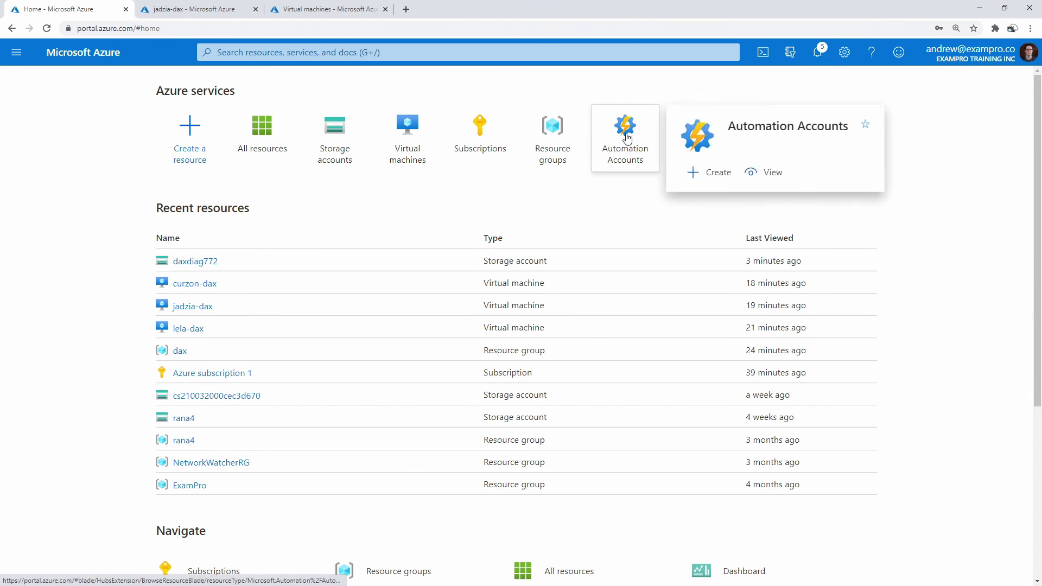